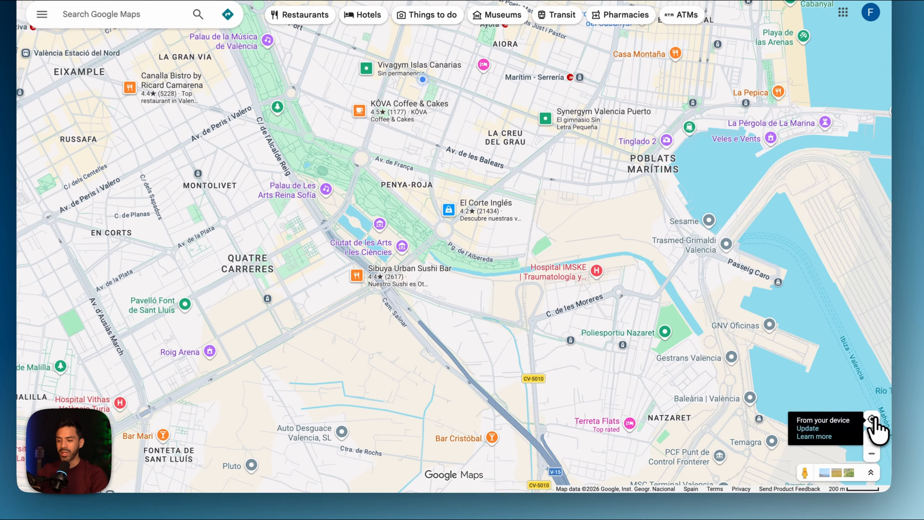
Centre the map on the current device location and search for "dentist"
click(873, 420)
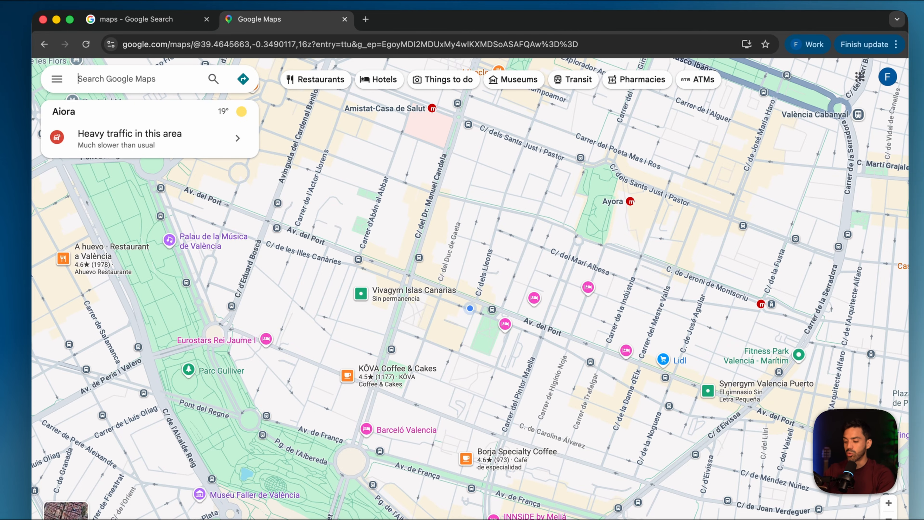
text(dentist)
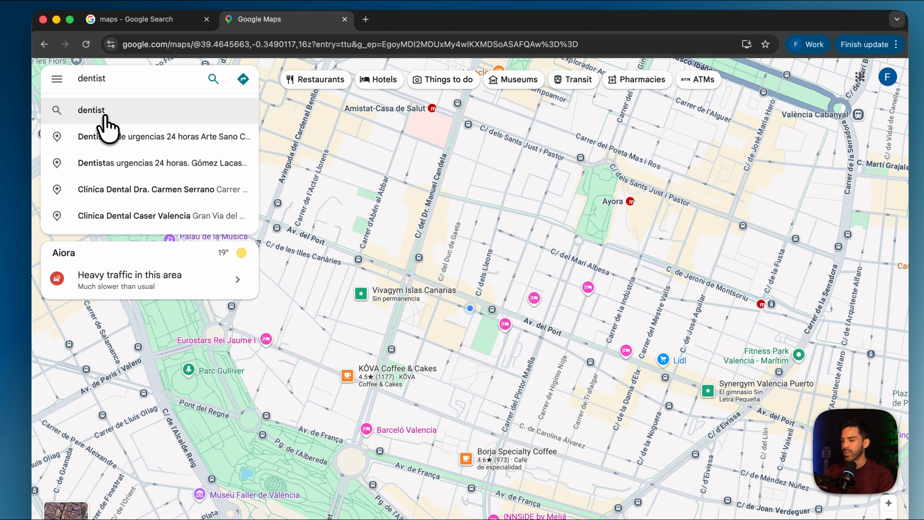
click(105, 117)
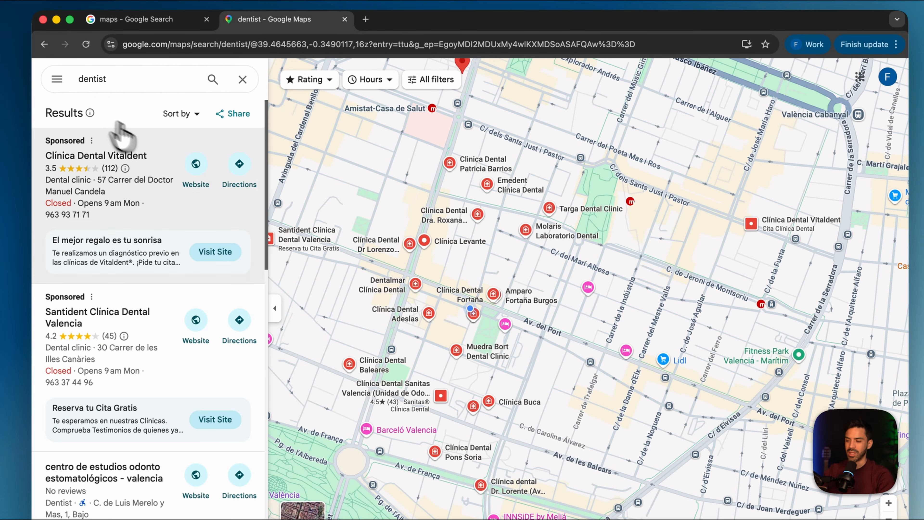
Open the website of Clínica Dental Fortaña from its map listing and translate the page into English
scroll(473, 316, up, 5)
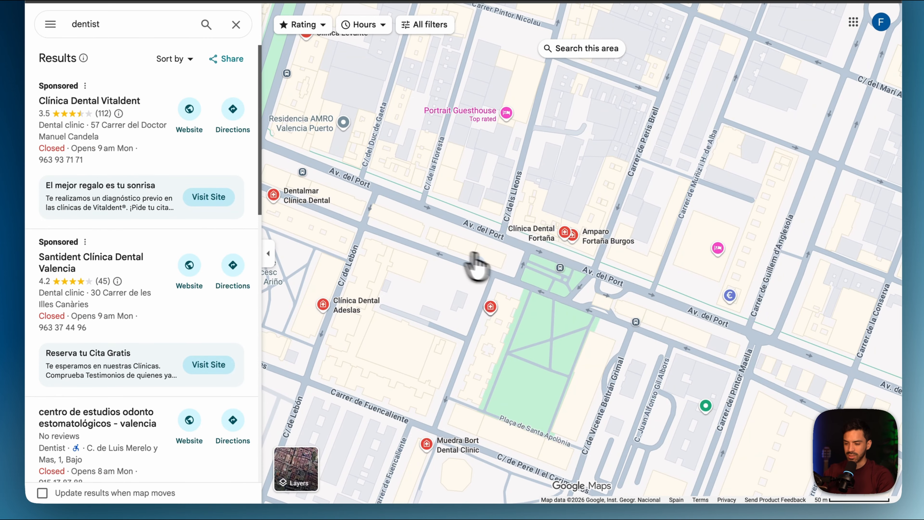
click(564, 233)
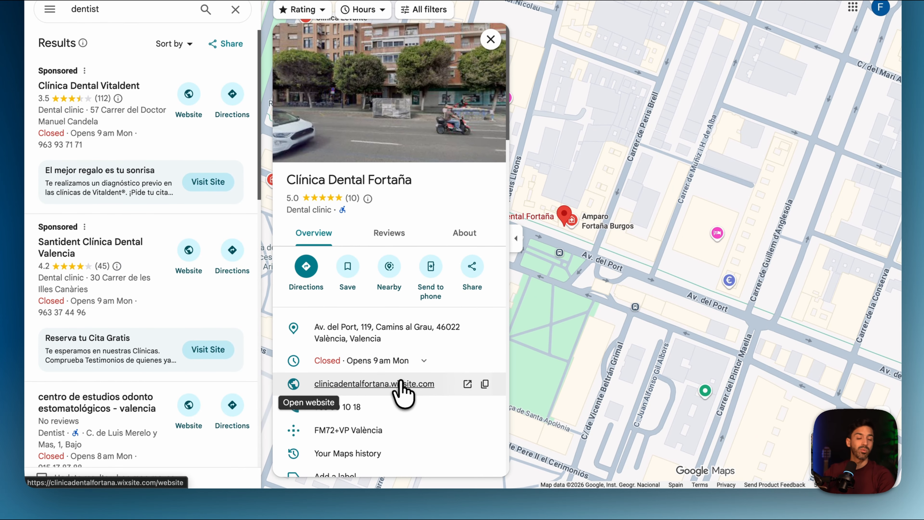
click(401, 383)
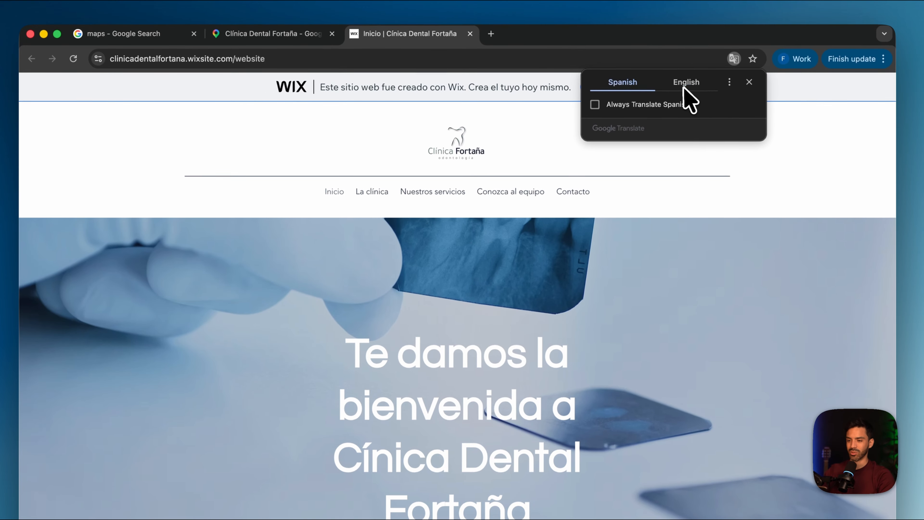
click(692, 2)
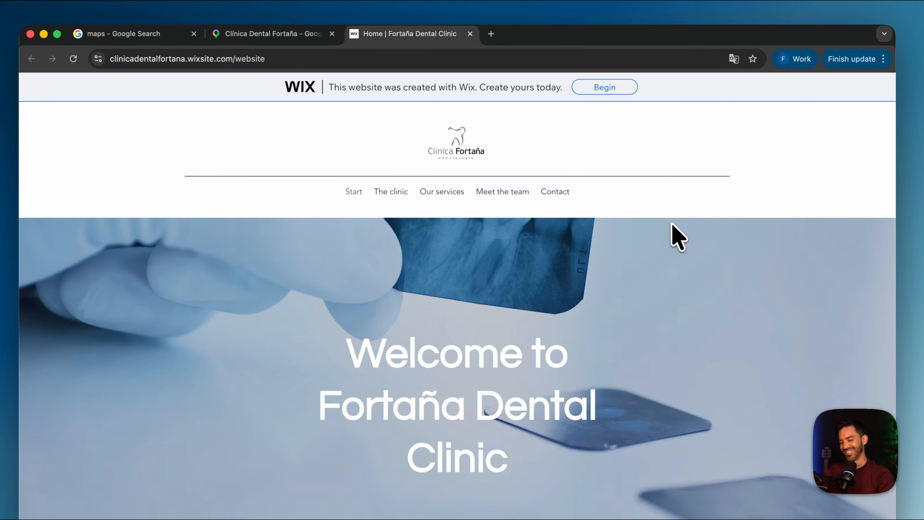
Examine the clinic's home page for its layout, listed treatments and opening hours
scroll(625, 264, down, 7)
scroll(586, 297, up, 8)
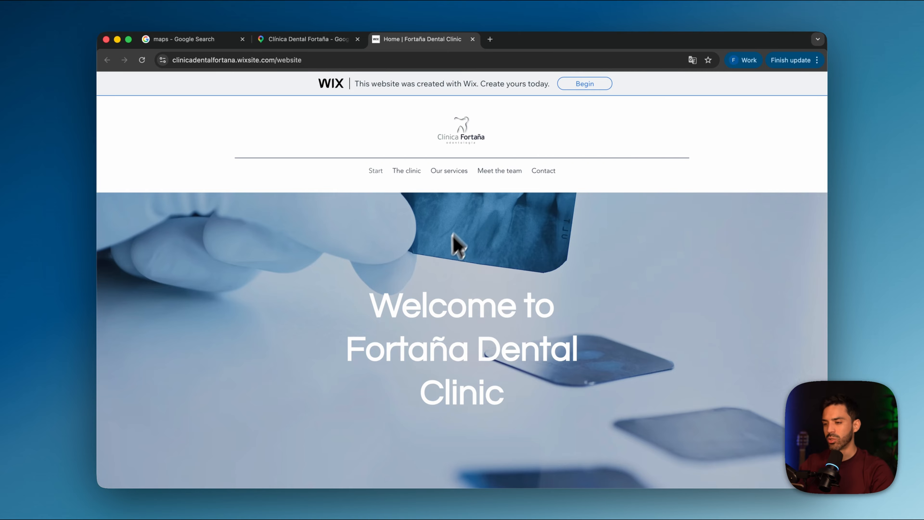
scroll(439, 266, down, 15)
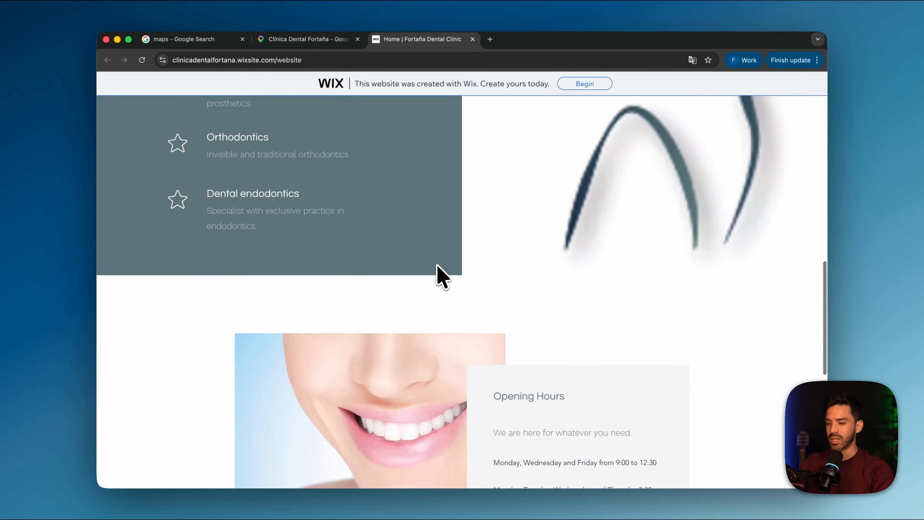
scroll(438, 268, down, 10)
scroll(439, 268, up, 20)
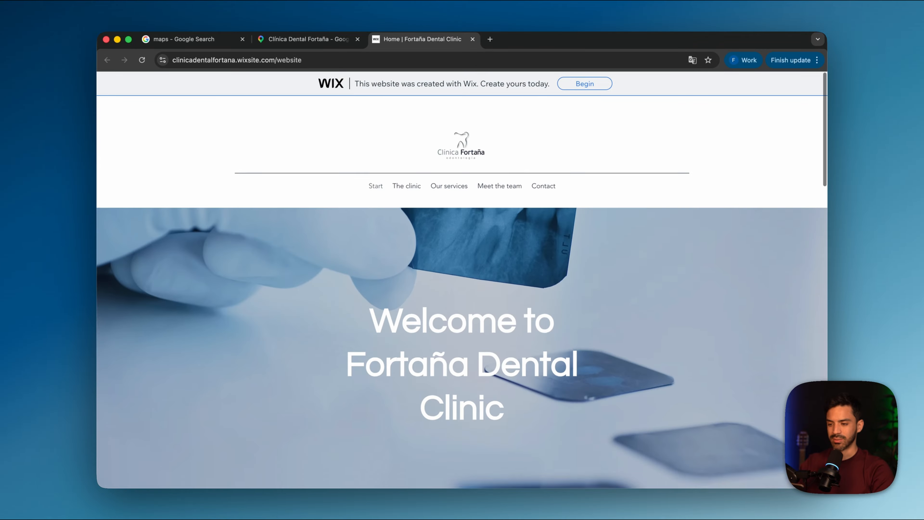
scroll(438, 268, down, 10)
scroll(438, 268, up, 20)
scroll(438, 268, down, 1)
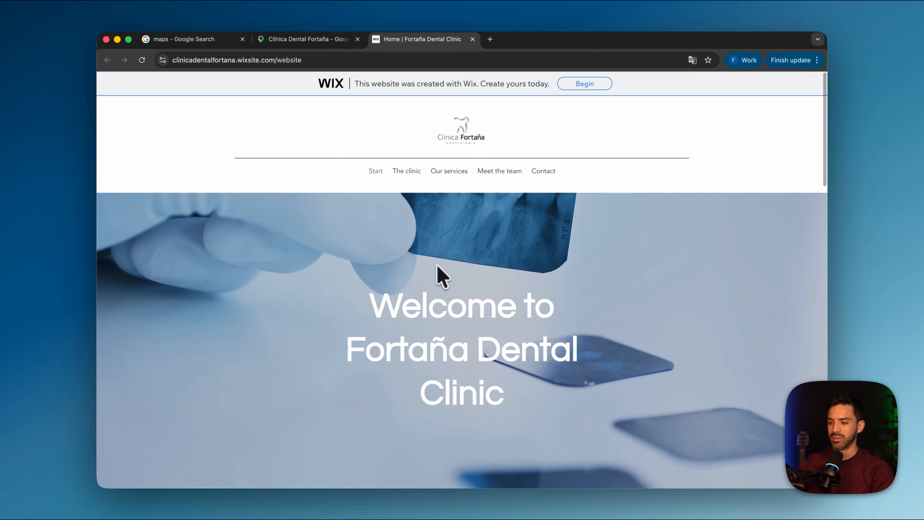
scroll(437, 268, down, 12)
scroll(436, 267, up, 20)
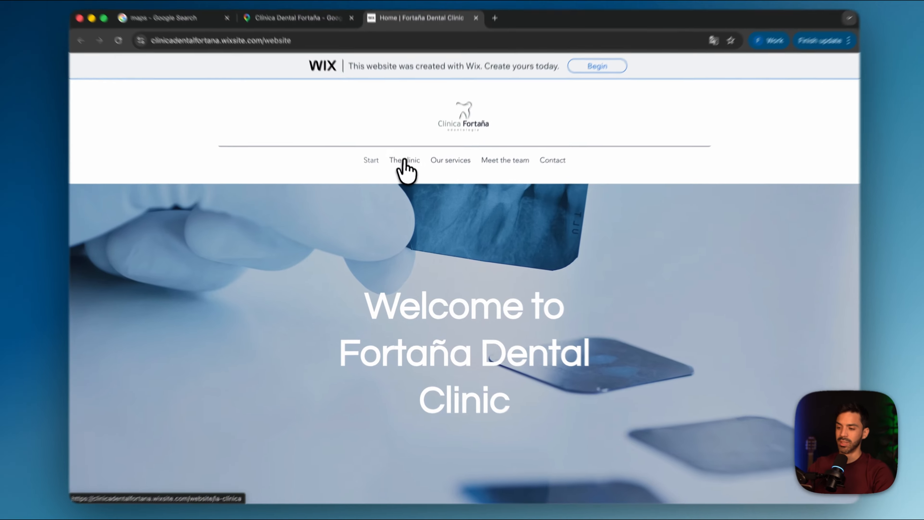
Open the page about the clinic and look over its content
click(407, 171)
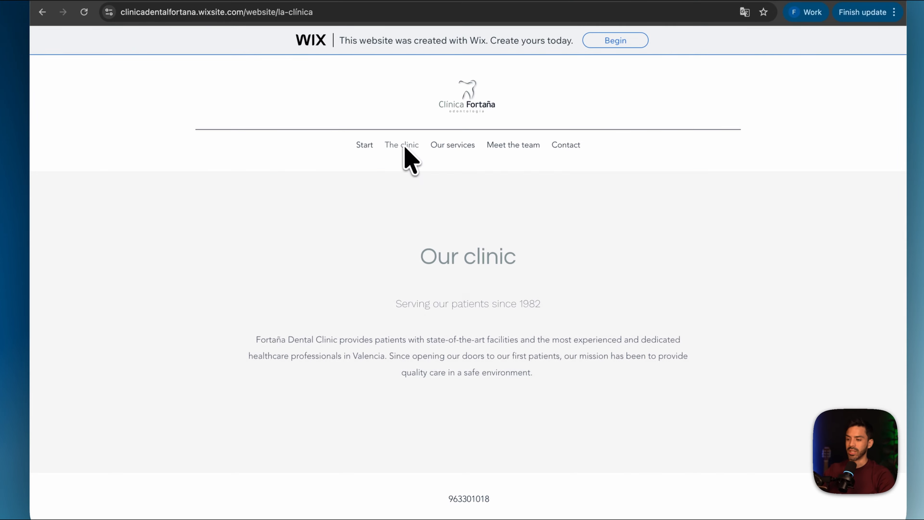
scroll(423, 239, down, 4)
scroll(422, 239, up, 6)
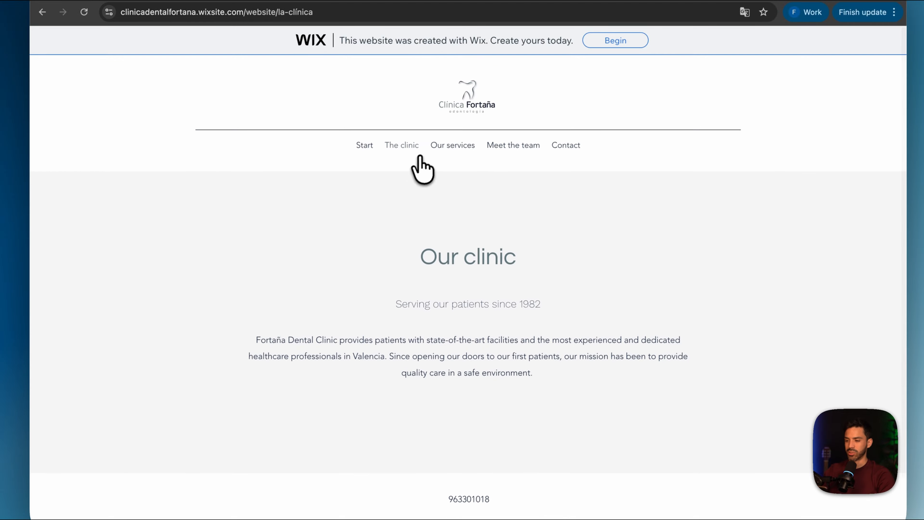
Open the clinic's services page and examine the grid of treatments, including a closer look at the service images
click(456, 147)
scroll(439, 302, down, 4)
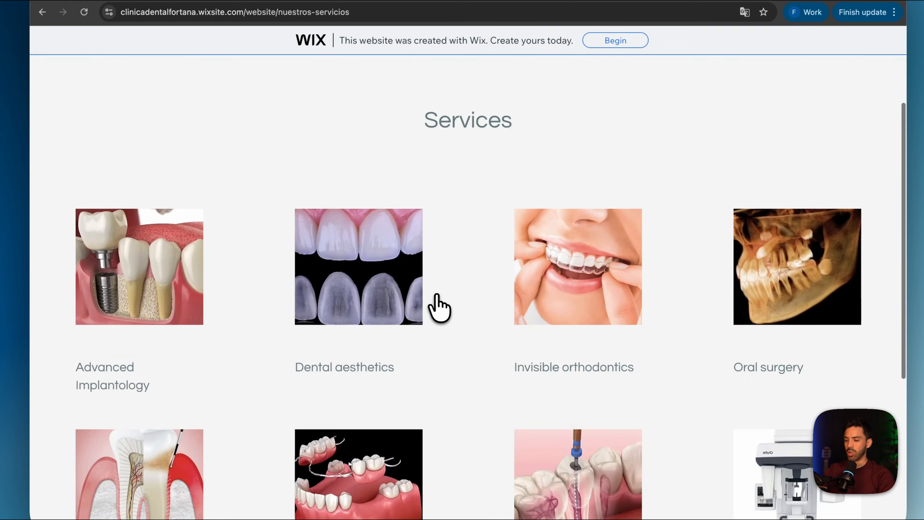
scroll(439, 308, down, 5)
scroll(424, 300, up, 3)
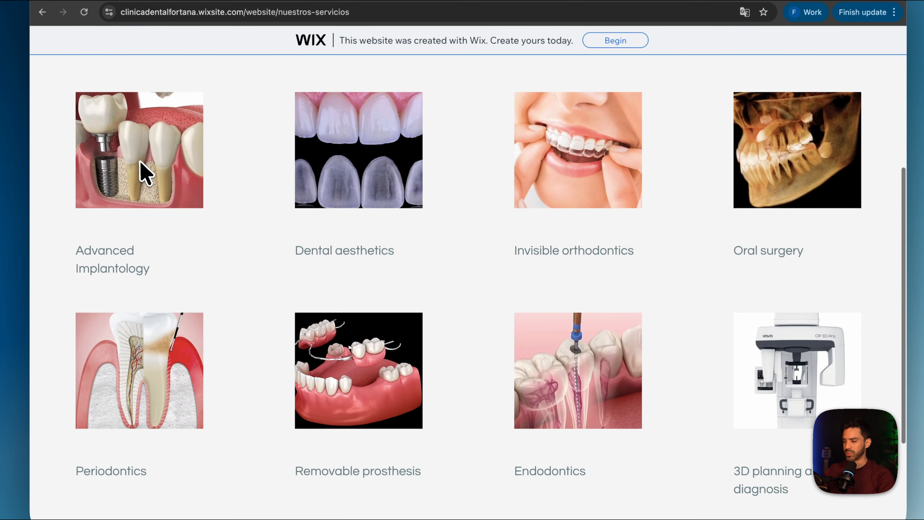
scroll(345, 167, up, 5)
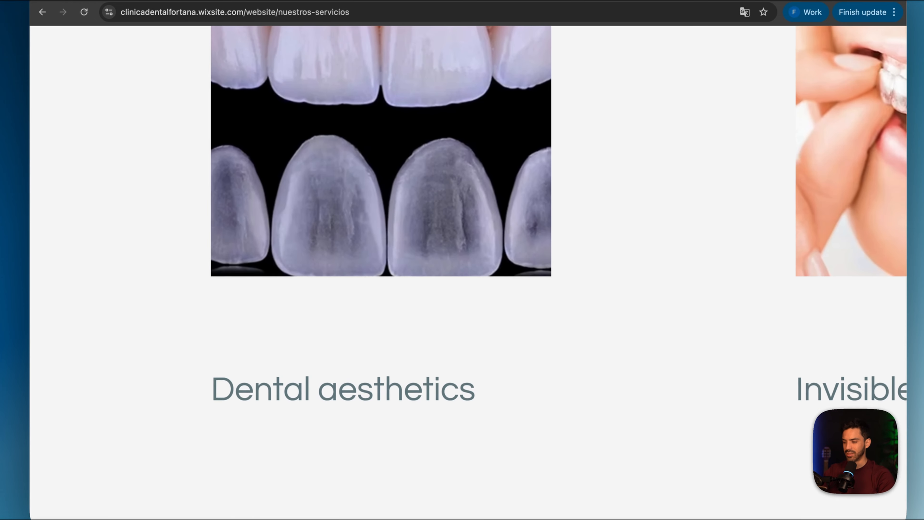
scroll(280, 262, down, 3)
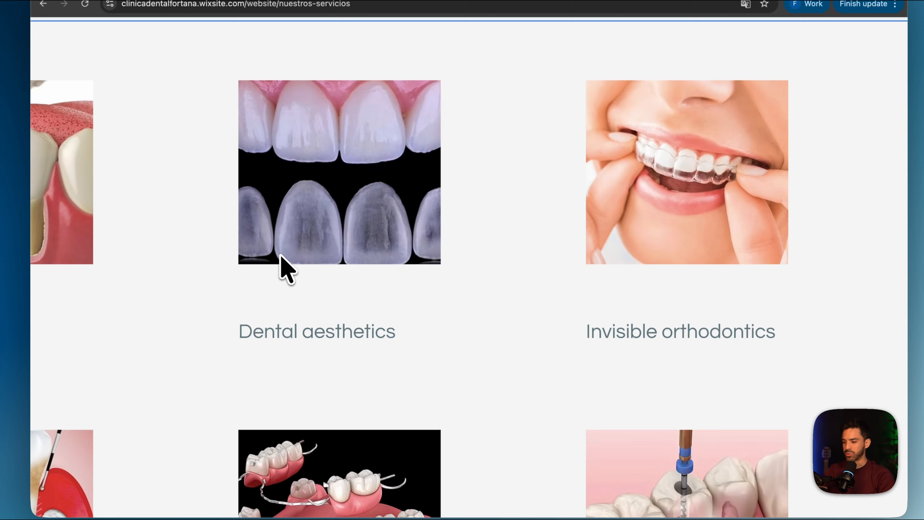
scroll(280, 255, down, 3)
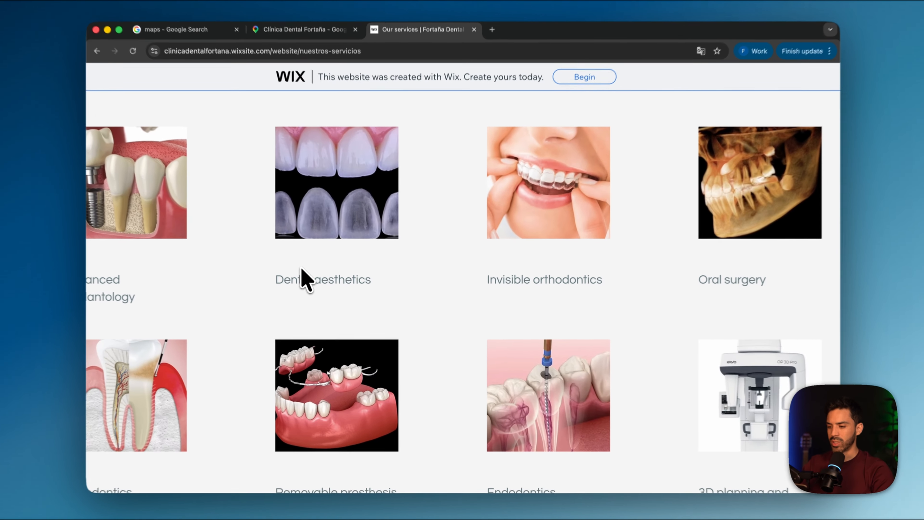
scroll(281, 256, down, 5)
scroll(254, 328, up, 7)
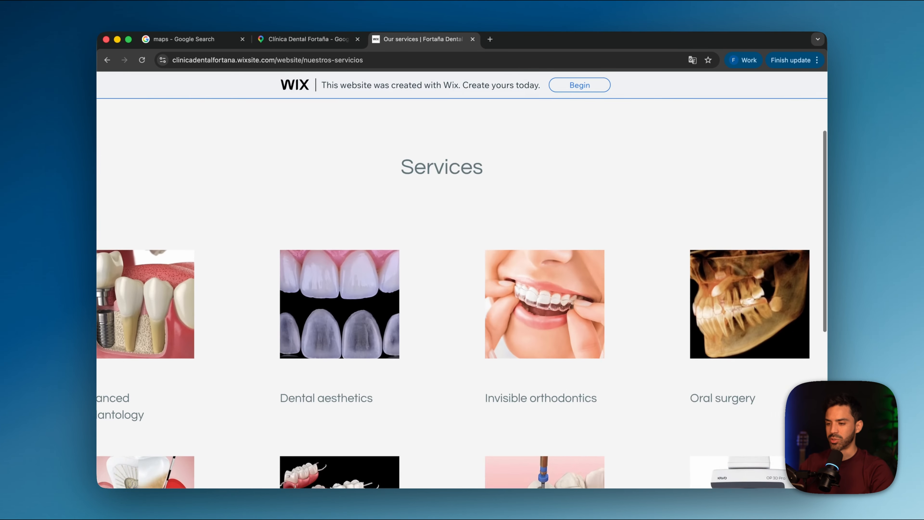
scroll(283, 344, down, 3)
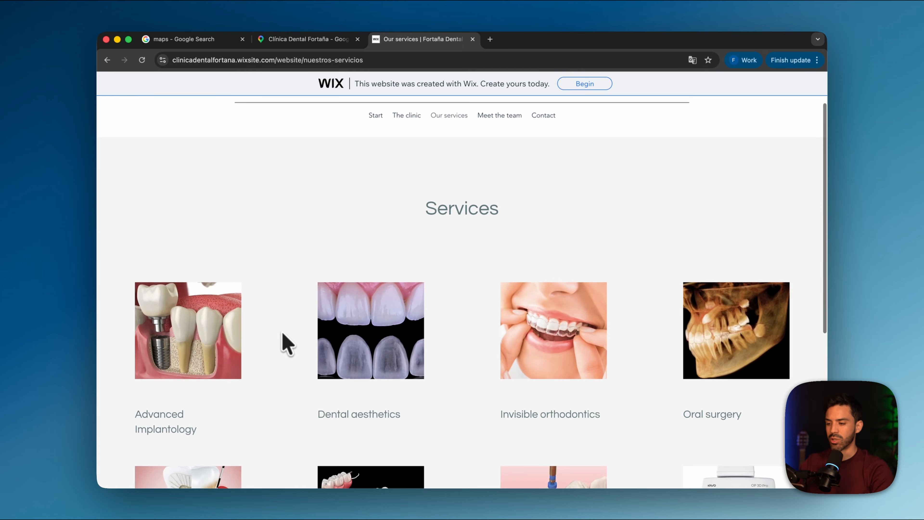
scroll(378, 345, down, 3)
scroll(595, 214, up, 5)
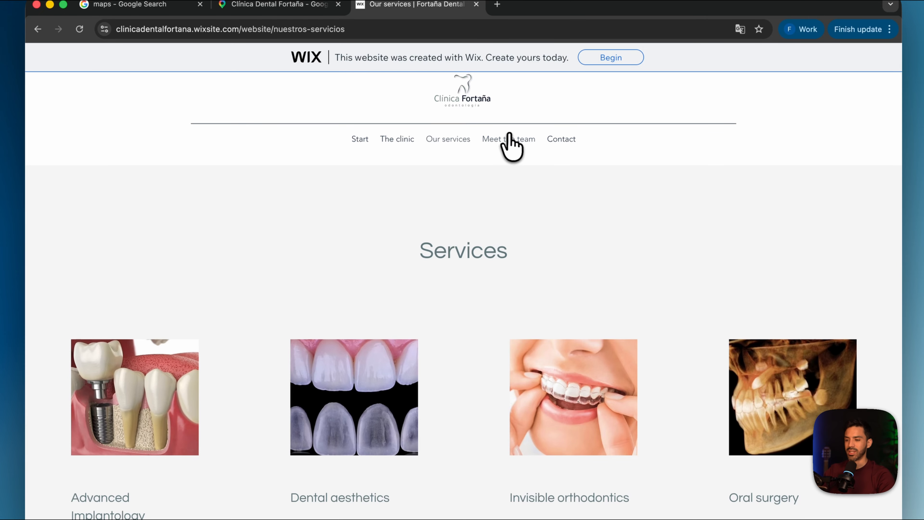
Open the team page and look through the profiles of the dentists and staff
click(510, 139)
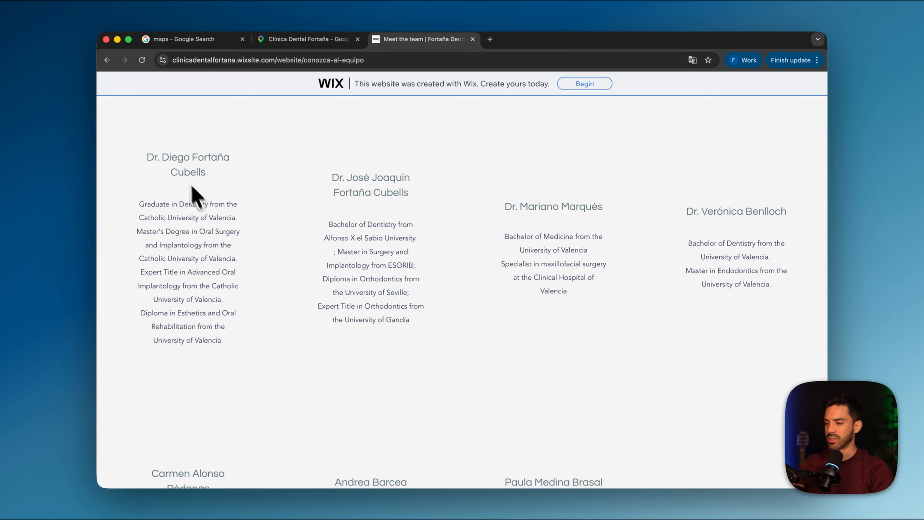
scroll(382, 314, down, 1)
scroll(386, 313, down, 1)
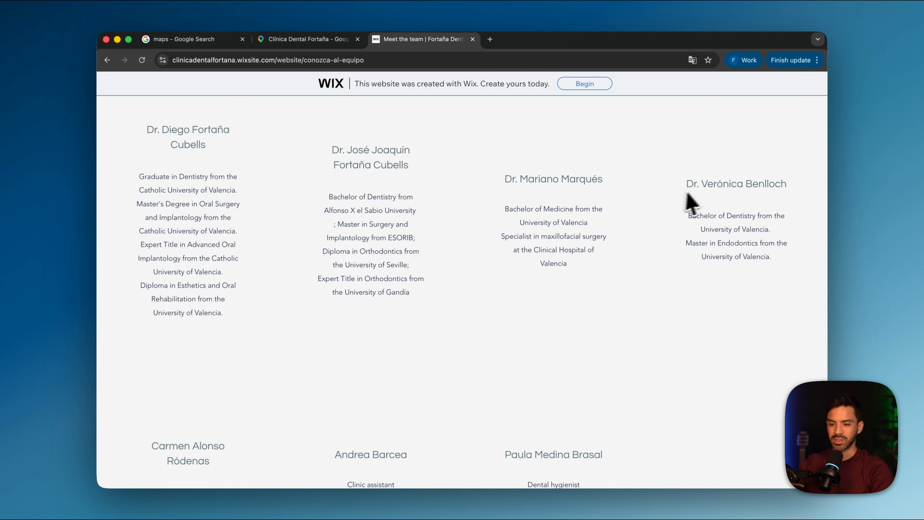
scroll(745, 198, up, 5)
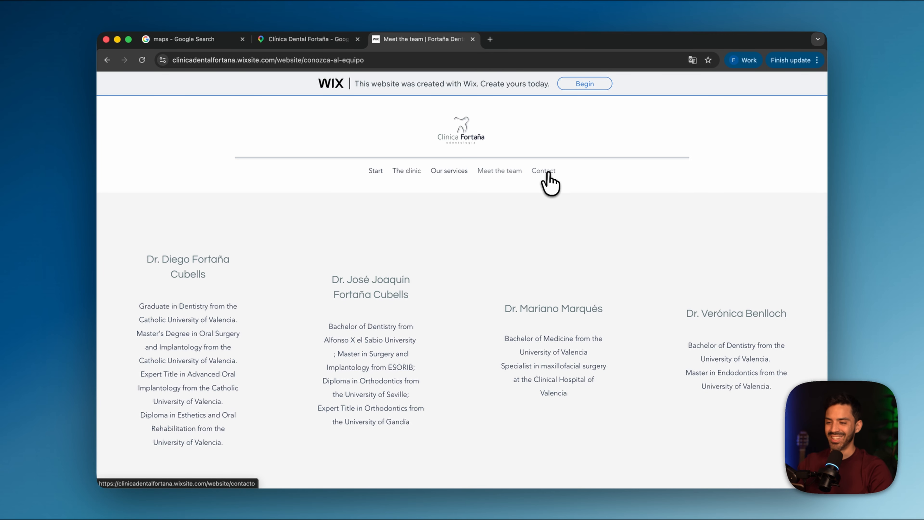
Open the clinic's contact page and examine its contact details, social links and map
click(549, 173)
scroll(517, 259, down, 5)
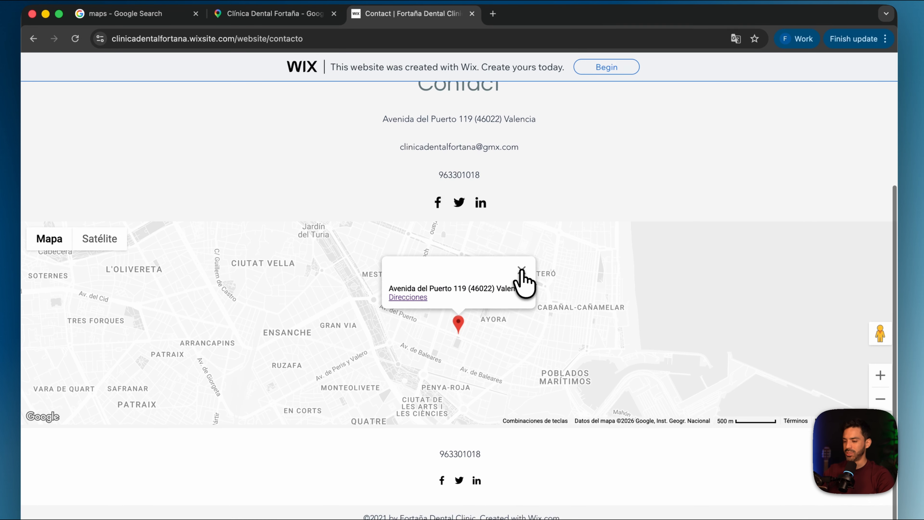
scroll(523, 281, up, 5)
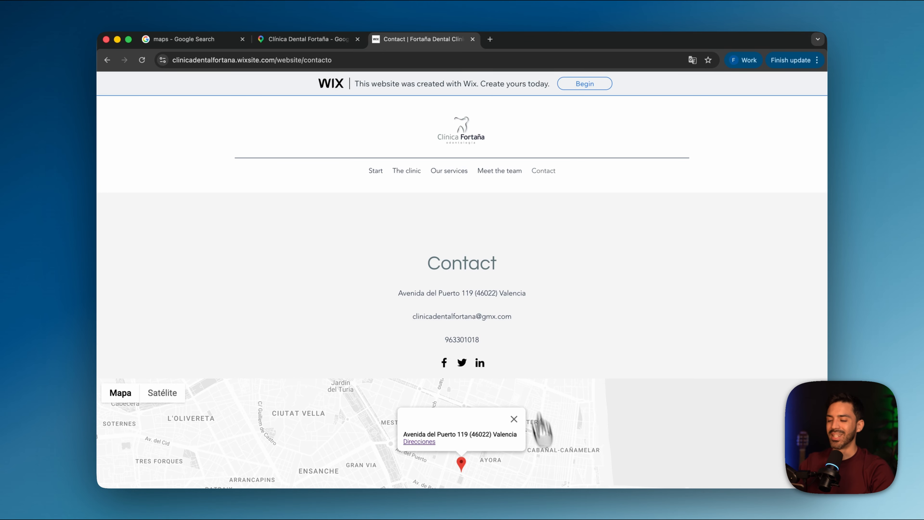
mouse_move(559, 499)
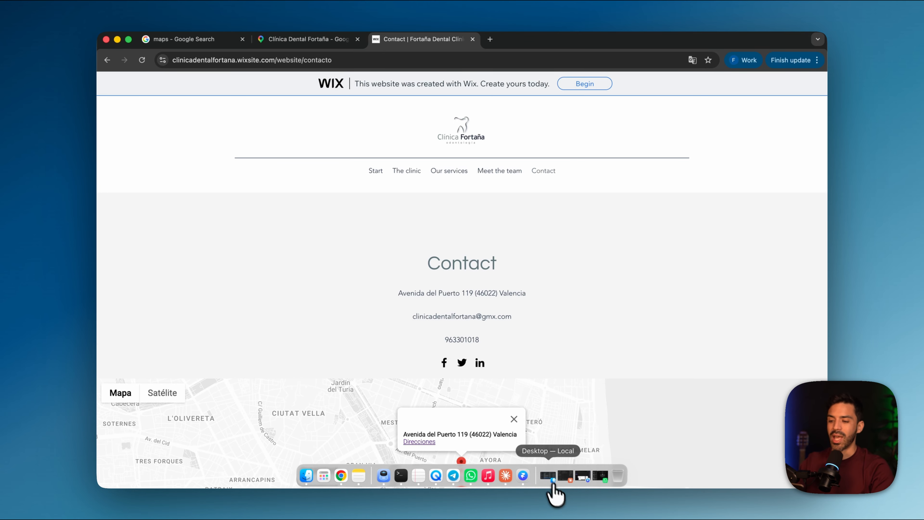
scroll(499, 346, down, 5)
scroll(500, 347, up, 4)
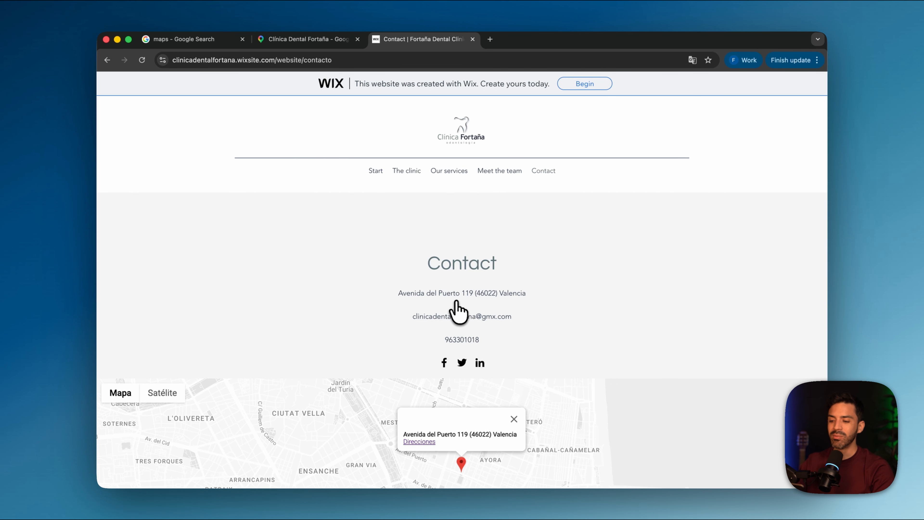
scroll(458, 309, down, 5)
scroll(458, 310, up, 5)
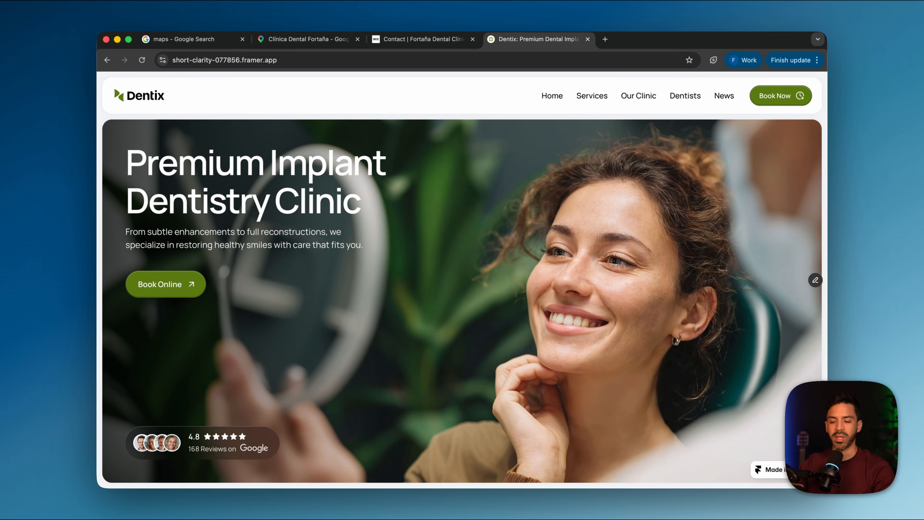
Examine the Dentix home page from its hero section through services, testimonial and team to the footer
scroll(409, 346, down, 15)
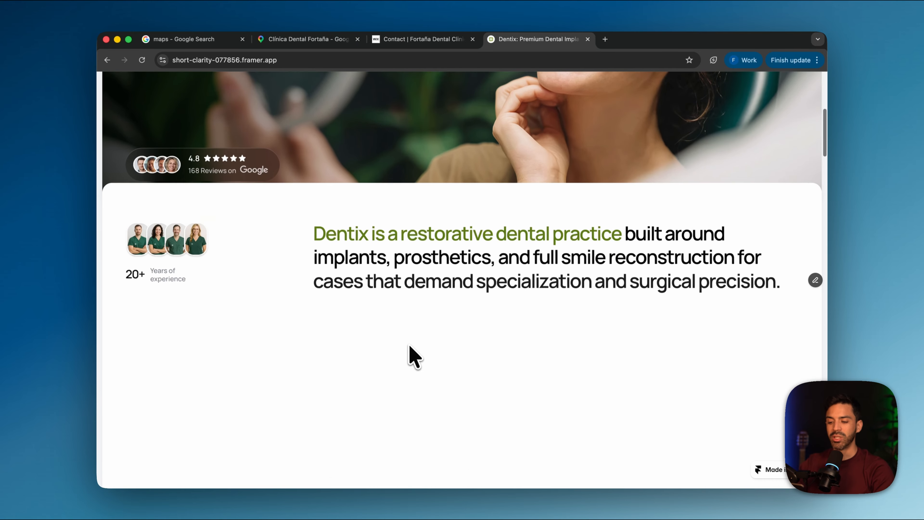
scroll(412, 352, down, 15)
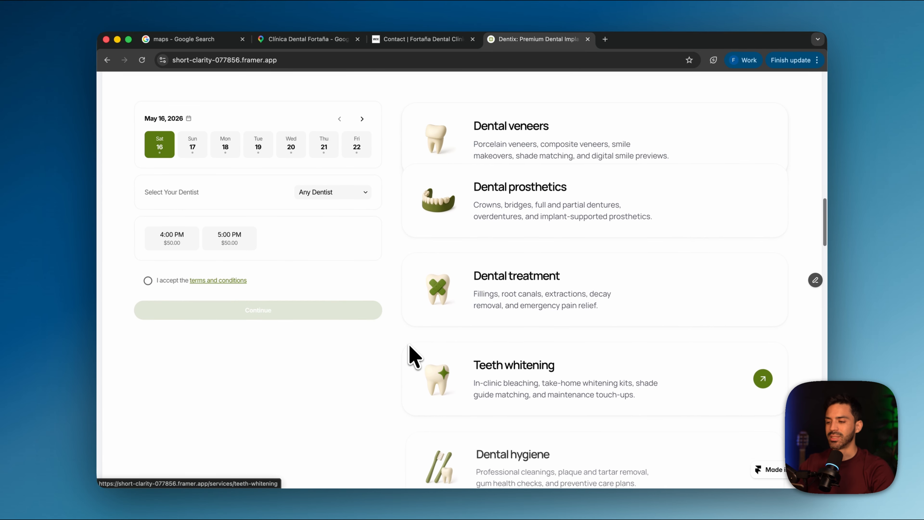
scroll(280, 209, down, 5)
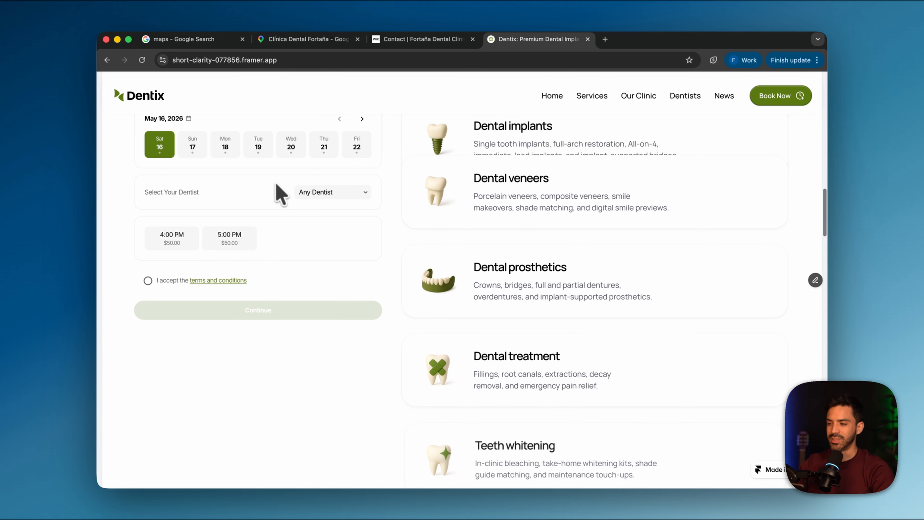
scroll(276, 185, down, 15)
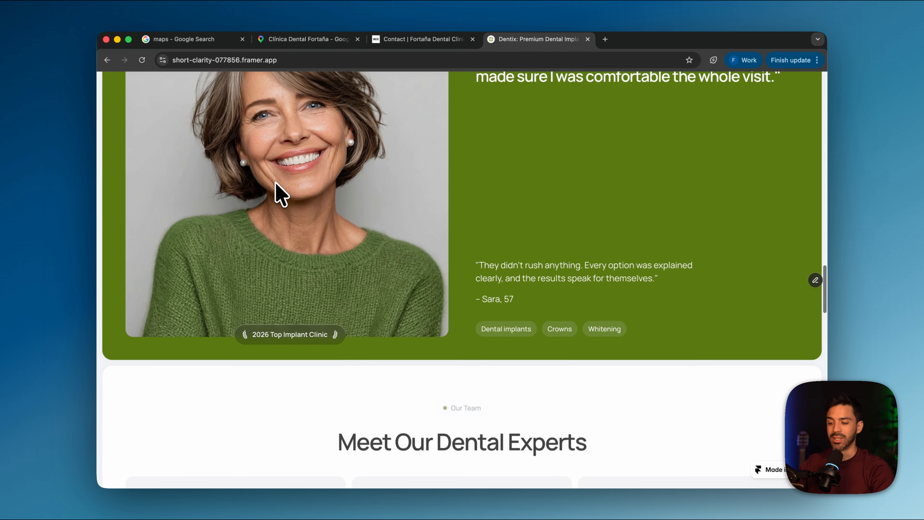
scroll(280, 194, down, 15)
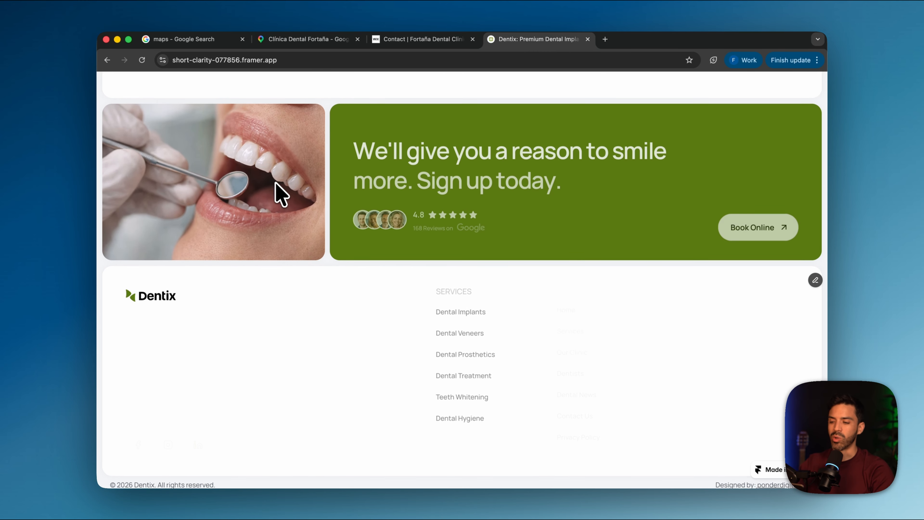
Find the booking calendar on the Dentix home page, try several dates and choose Thursday, May 21, 2026 for the appointment
scroll(280, 194, up, 20)
scroll(280, 195, up, 15)
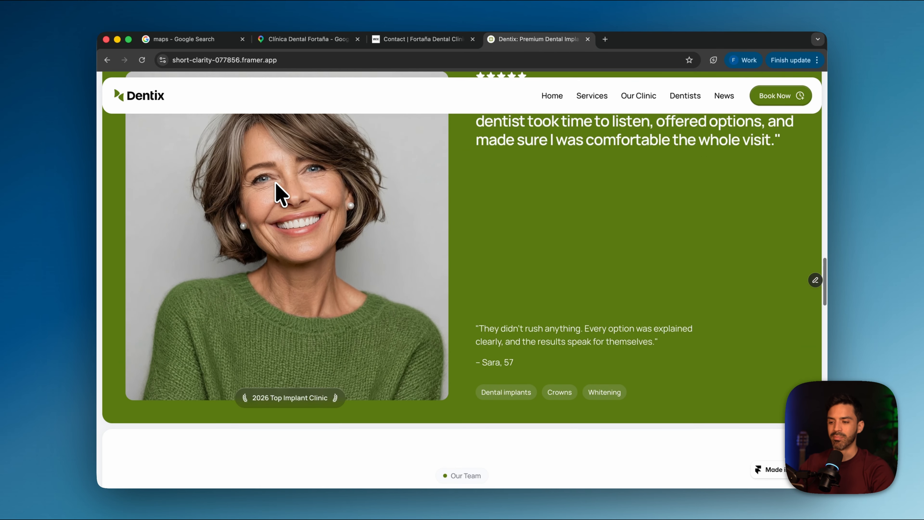
scroll(280, 195, up, 2)
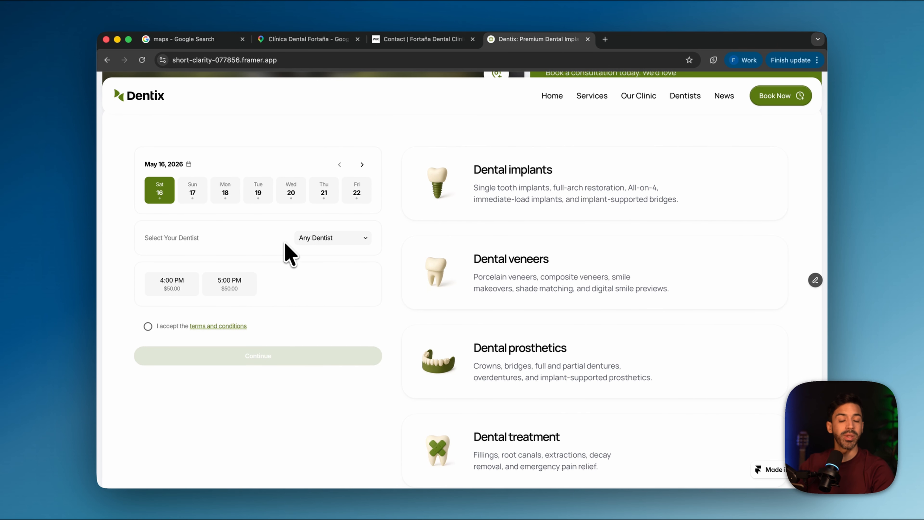
click(192, 197)
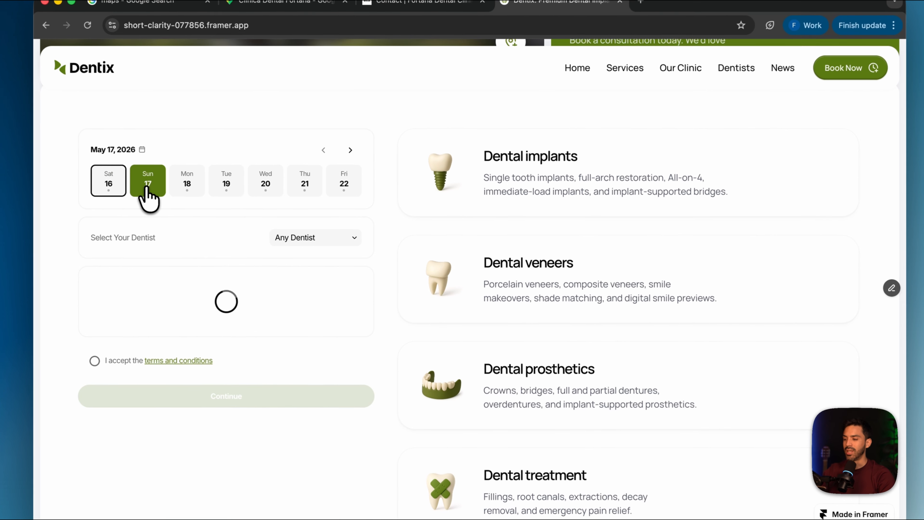
click(226, 197)
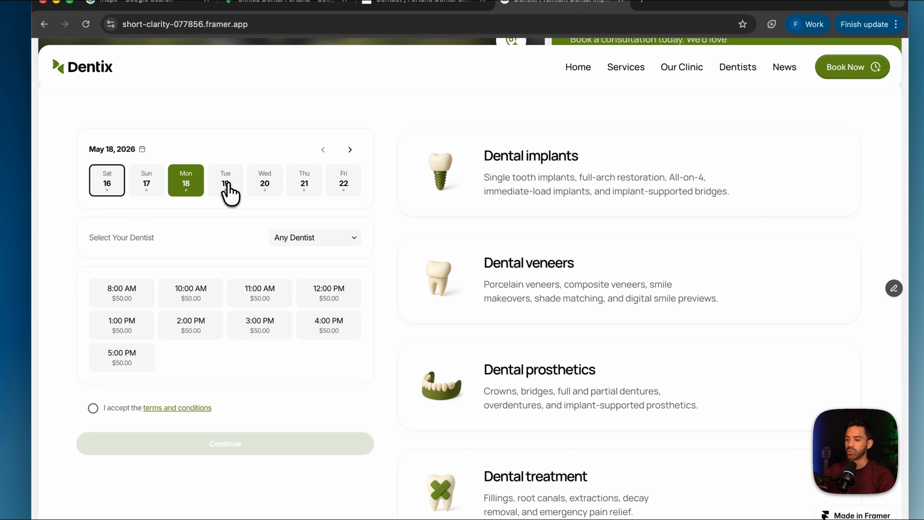
click(226, 185)
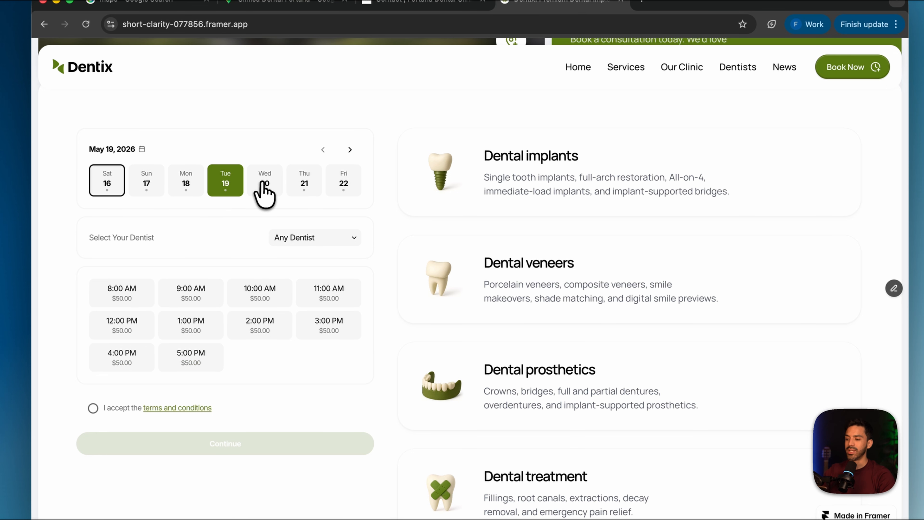
click(265, 188)
click(304, 187)
click(333, 188)
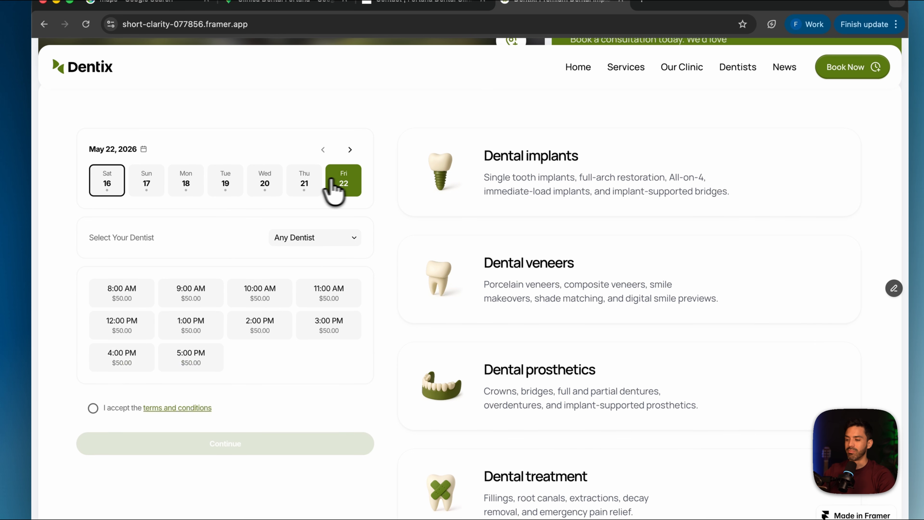
click(302, 182)
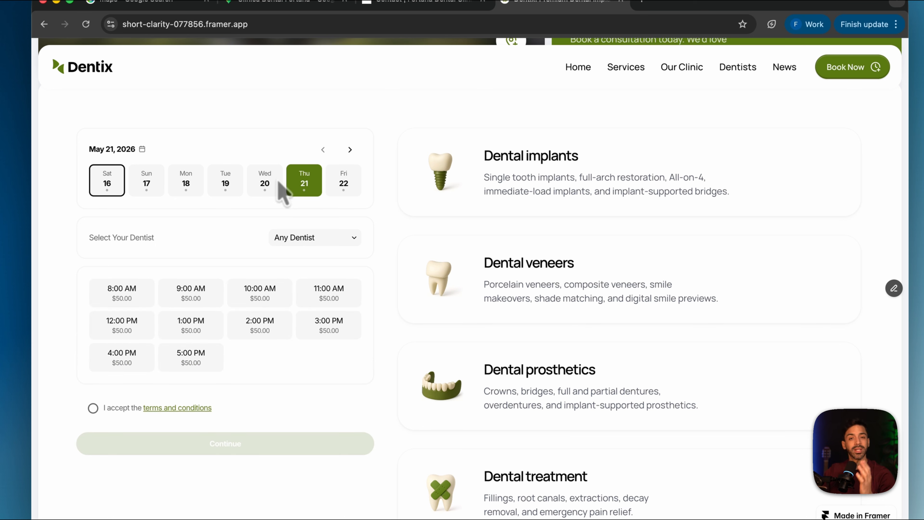
Review the dentist options, keep Any Dentist and choose the 9:00 AM time slot
click(298, 238)
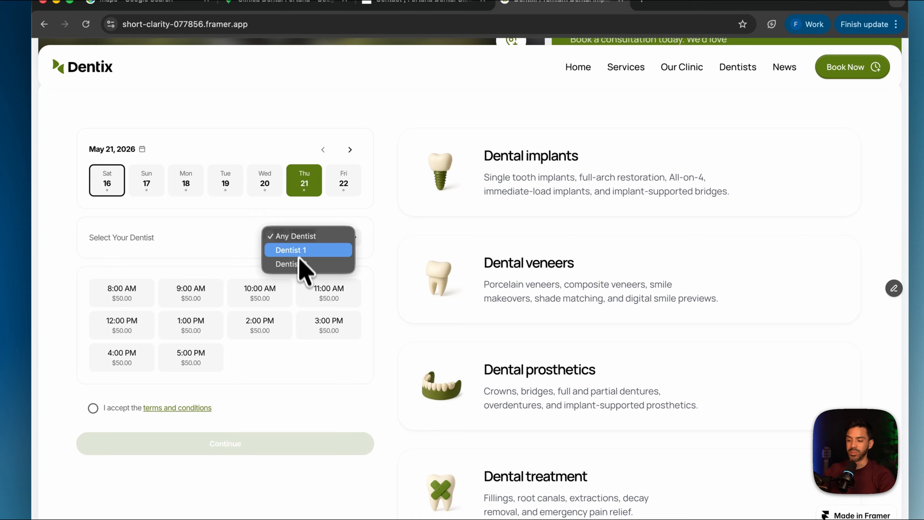
click(301, 239)
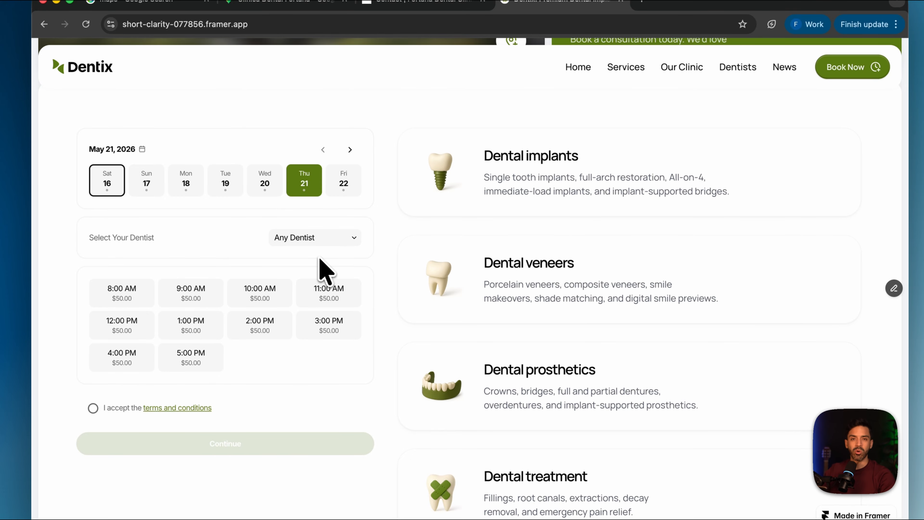
scroll(291, 298, down, 3)
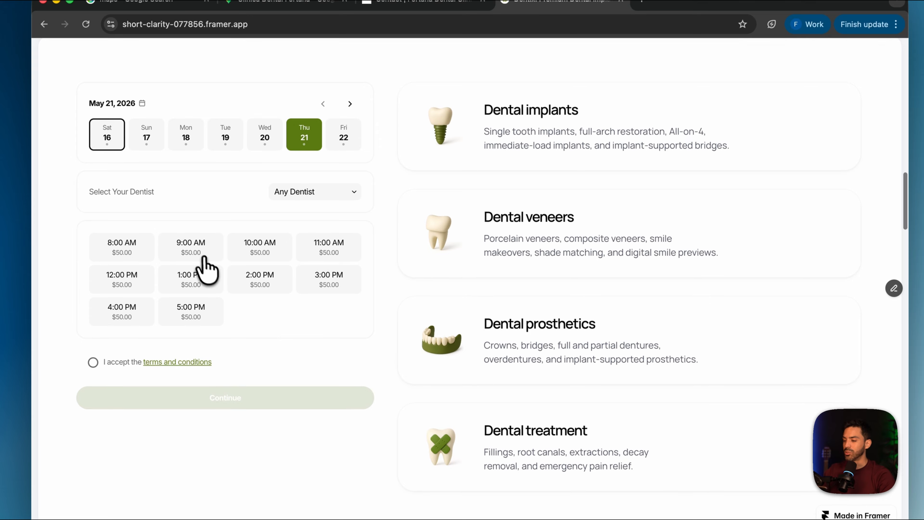
click(199, 253)
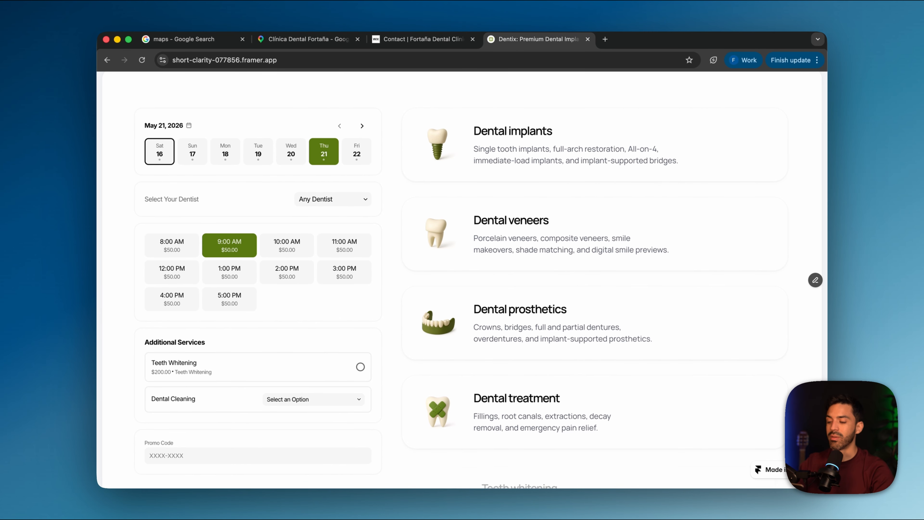
Add Teeth Whitening and the Standard Cleaning - $150.00 option as additional services to the booking
scroll(204, 267, down, 3)
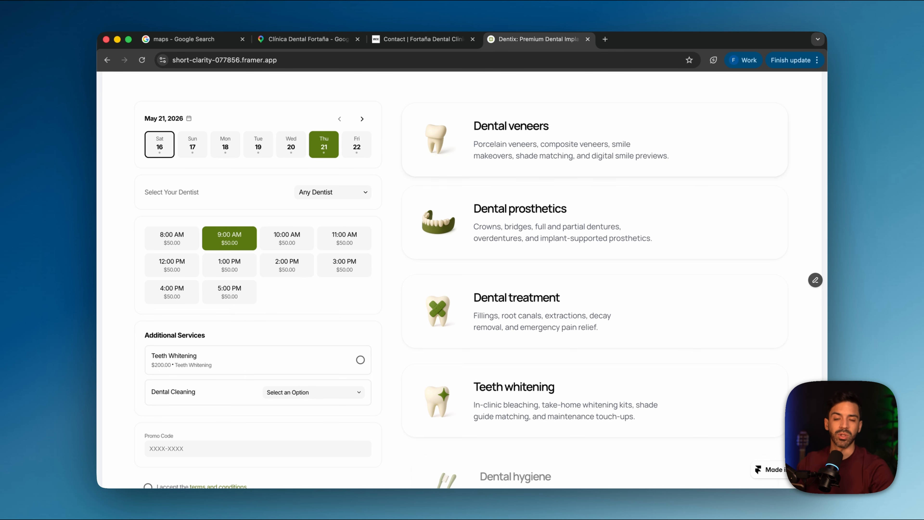
scroll(249, 369, down, 3)
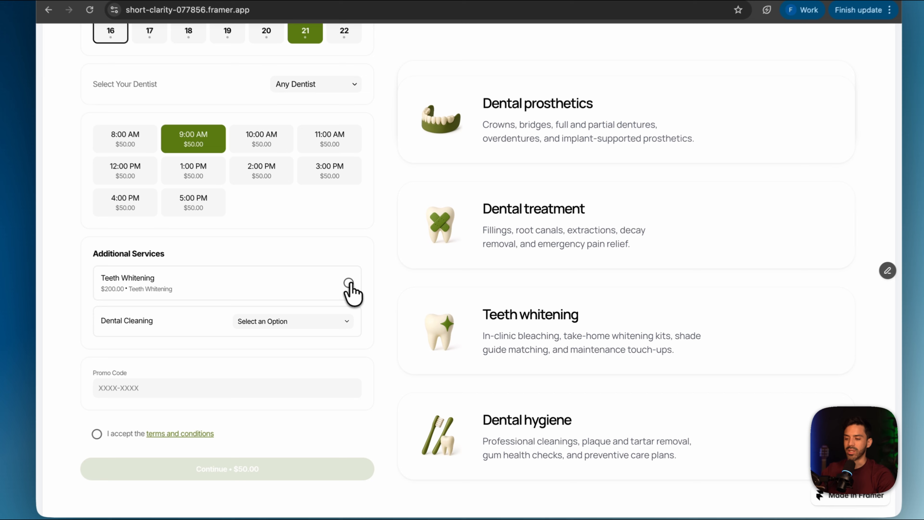
click(361, 290)
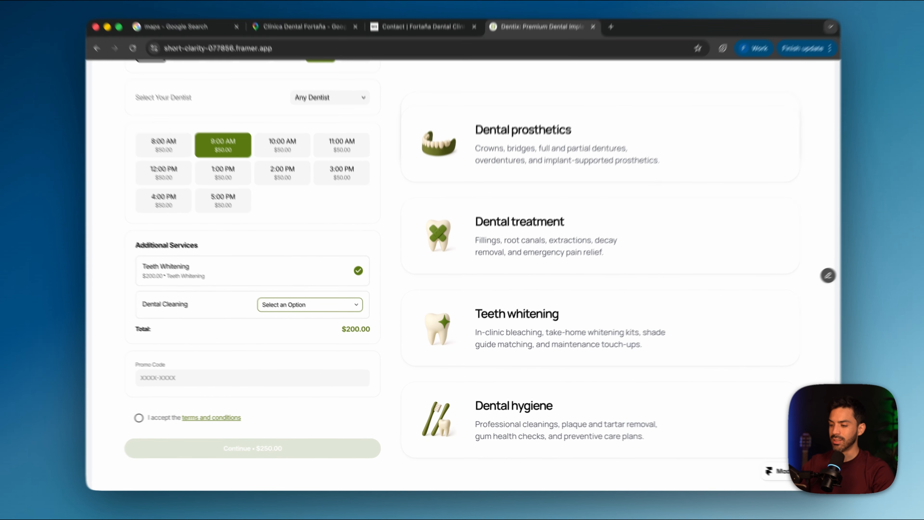
click(268, 305)
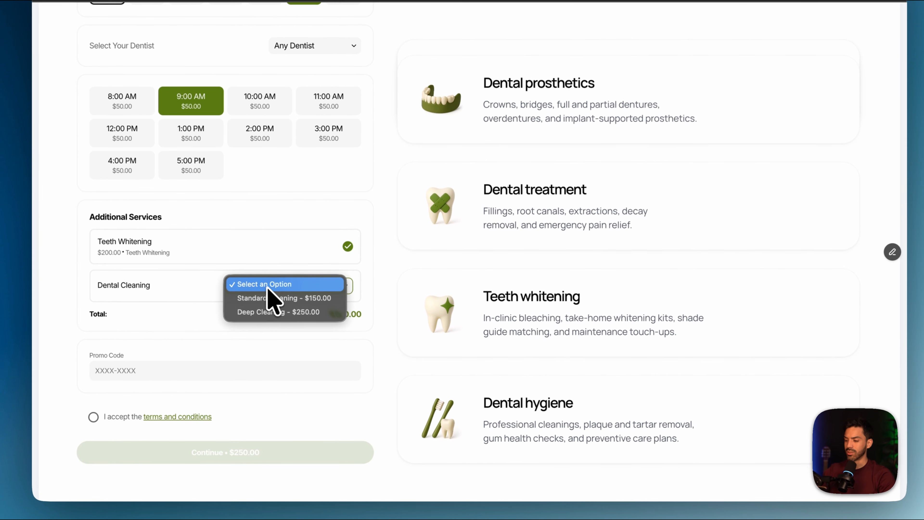
click(297, 299)
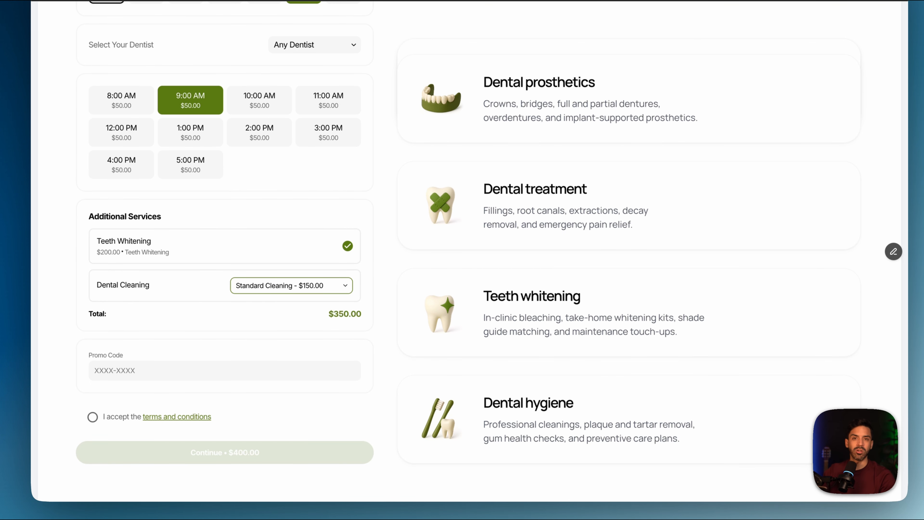
Enter the promo code CLEAN and accept the terms and conditions
click(230, 368)
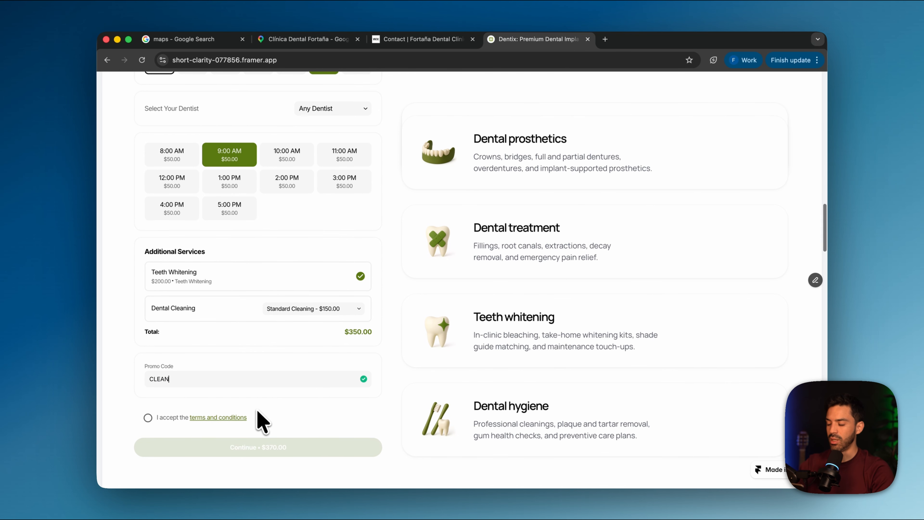
scroll(257, 415, down, 3)
click(146, 266)
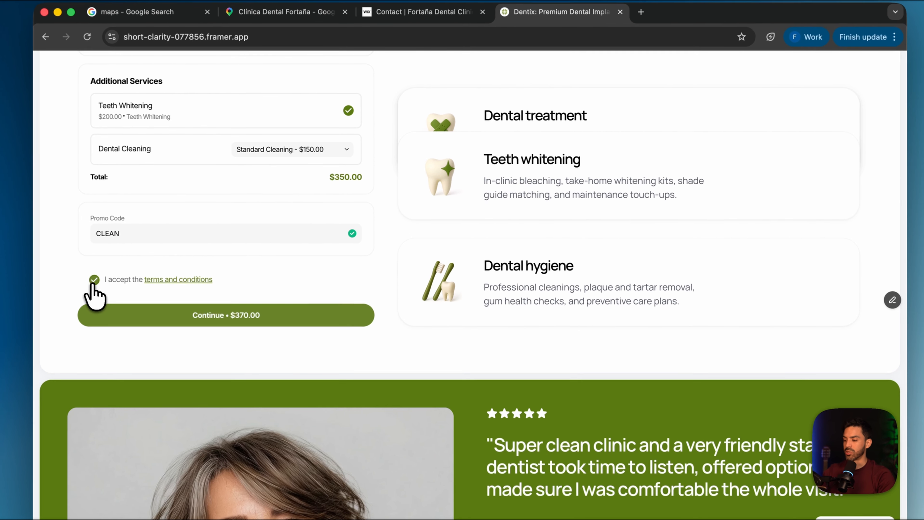
View the page linked from the terms and conditions, close it and look over the completed booking options
click(174, 280)
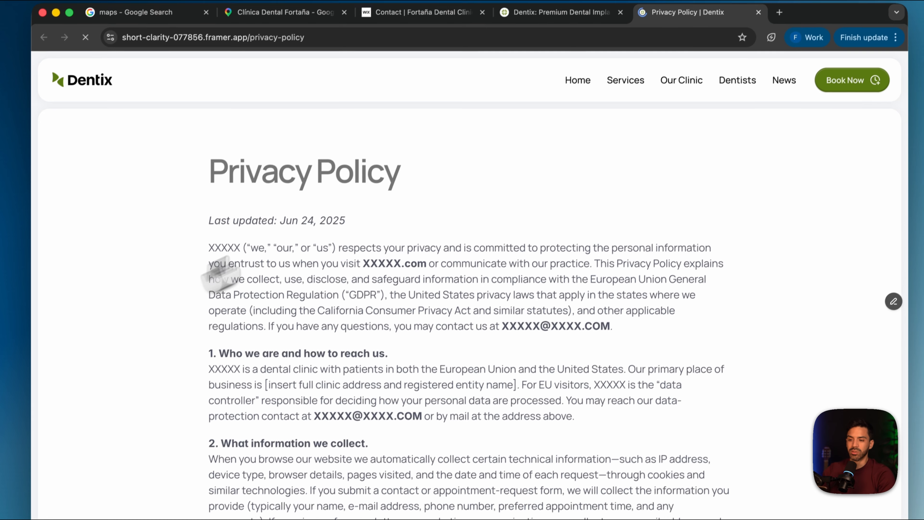
click(745, 41)
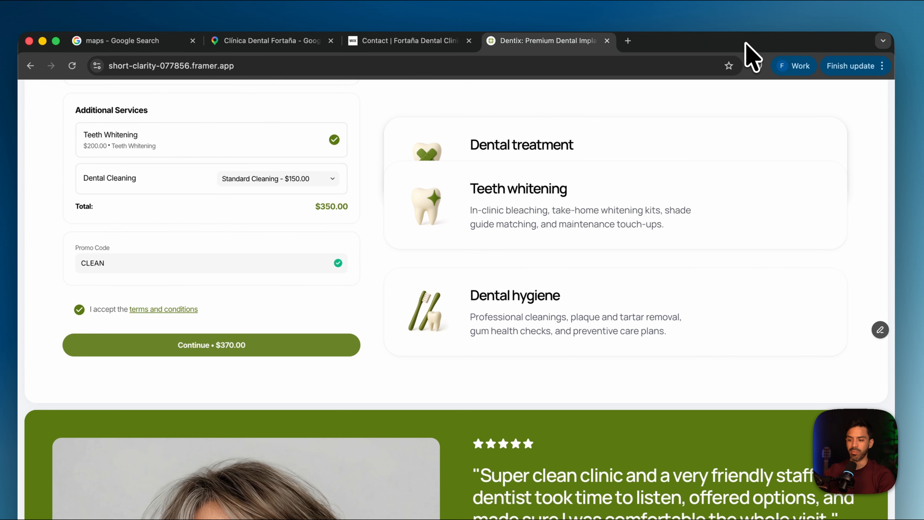
scroll(392, 206, up, 5)
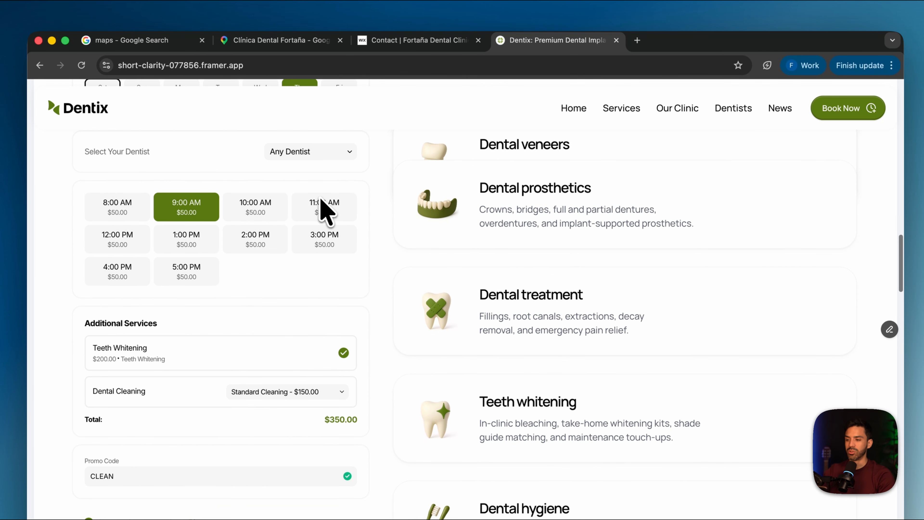
scroll(338, 186, down, 3)
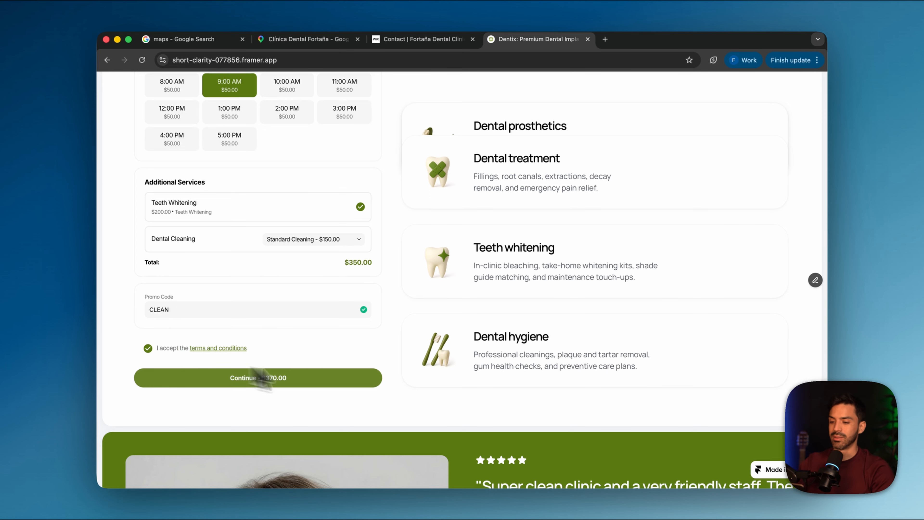
Continue to the client's data form, fill in the client's first name, last name and email, and make the booking
click(289, 378)
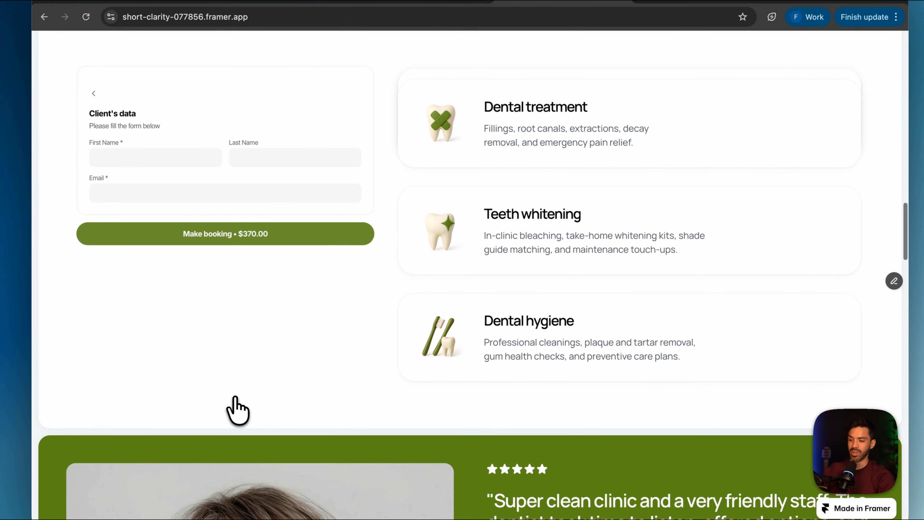
click(151, 156)
click(165, 184)
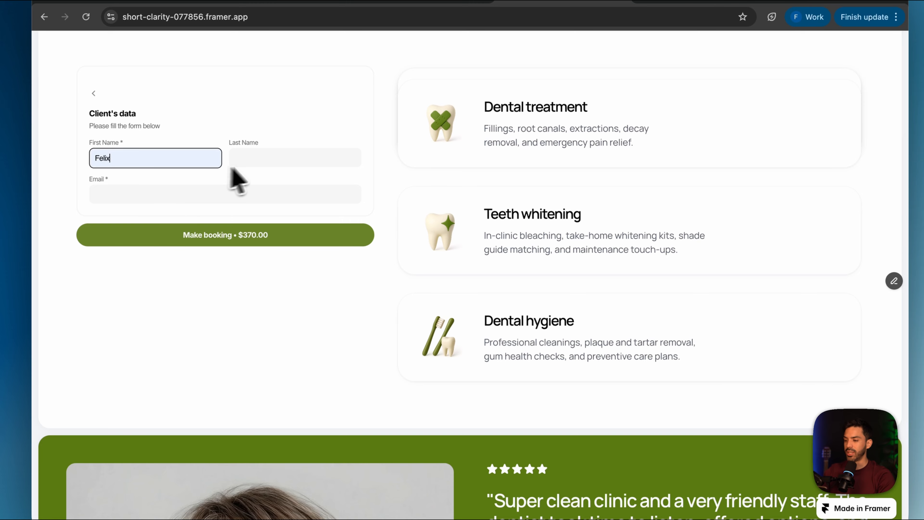
click(257, 161)
text(Perez)
click(215, 190)
text(boo)
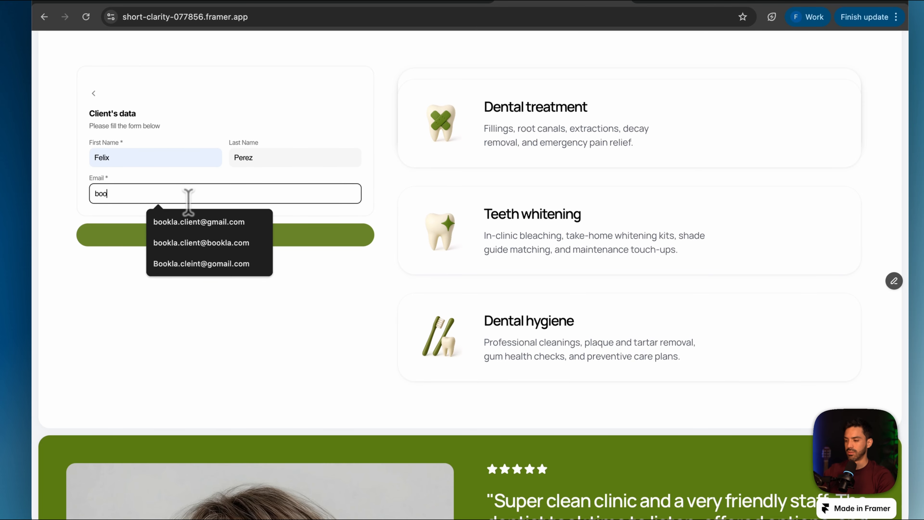
click(199, 222)
click(217, 231)
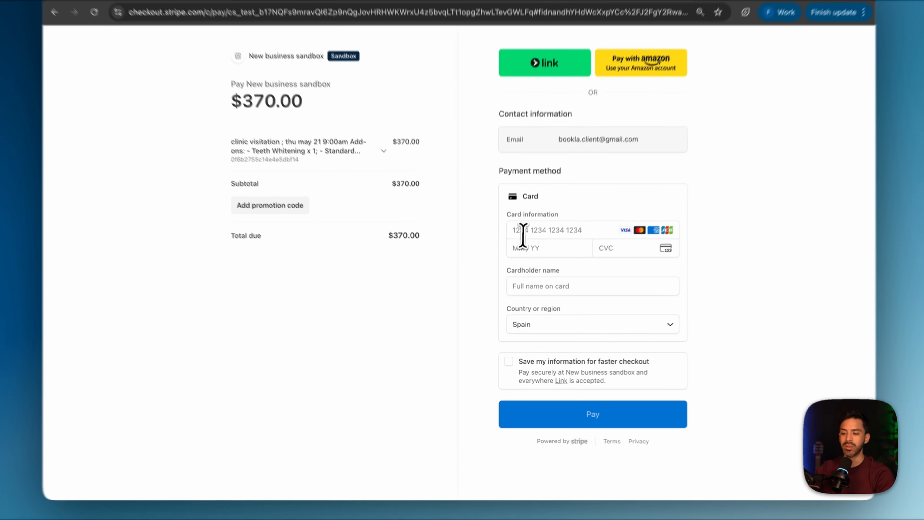
Enter the test card number, expiry date, CVC and cardholder name in the Stripe checkout and submit the payment
click(518, 252)
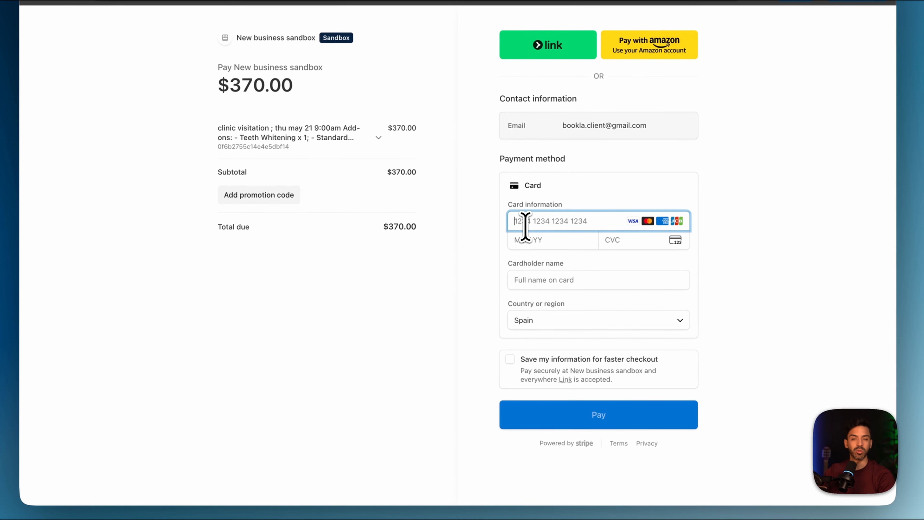
text(42424242424242420134)
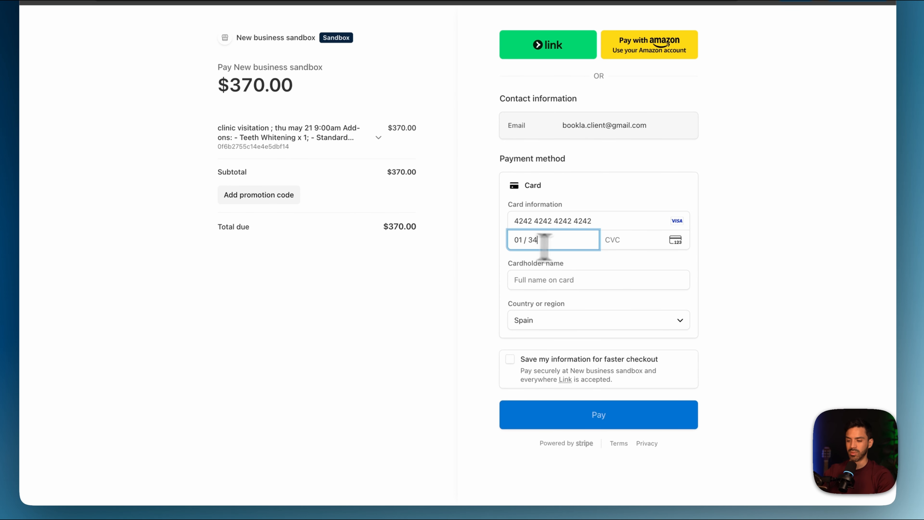
click(582, 273)
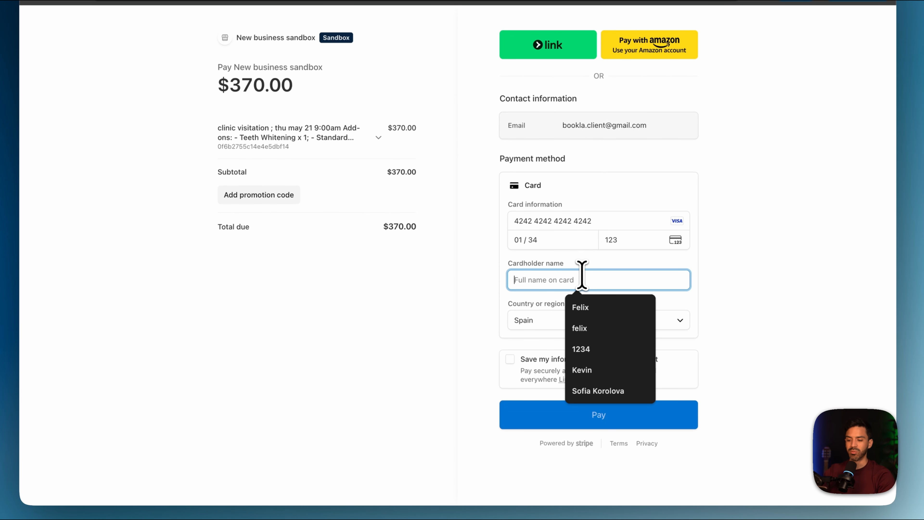
click(584, 306)
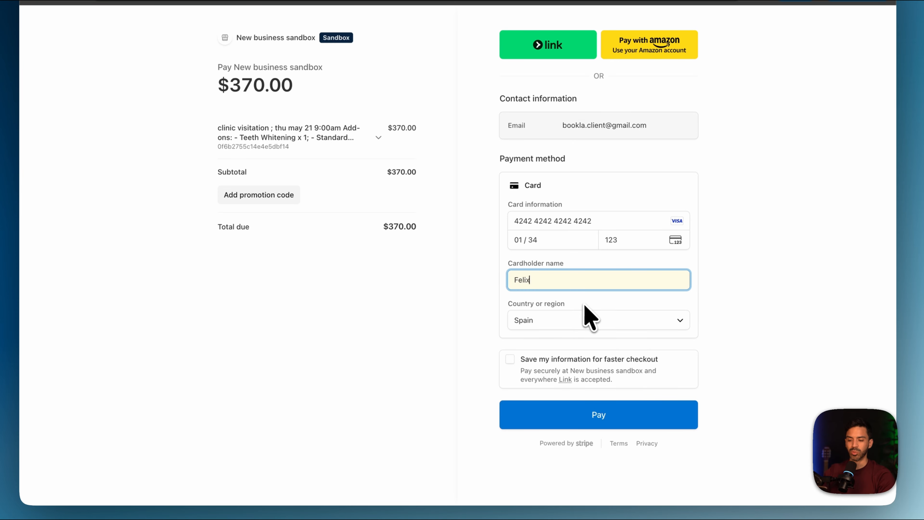
click(568, 410)
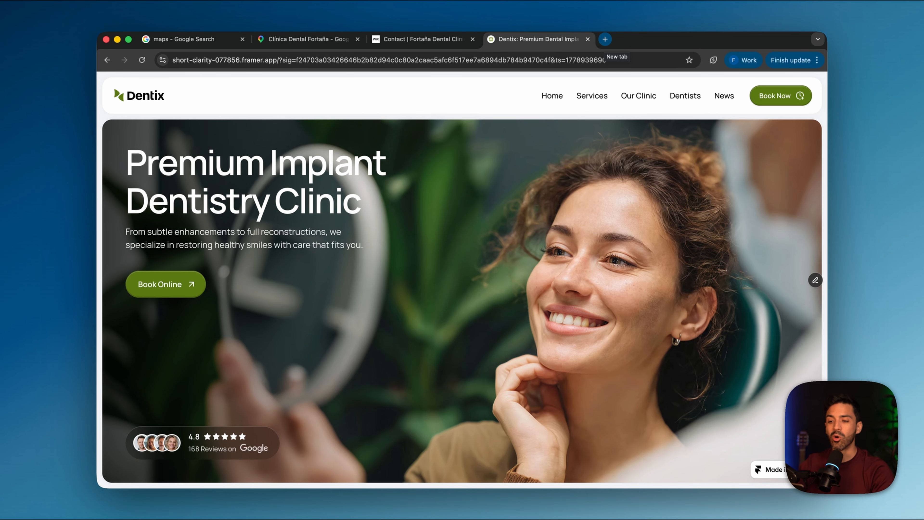
Switch to Gmail in a new browser tab and read the newest Bookla appointment confirmation in full, including its trimmed content
click(605, 39)
click(545, 261)
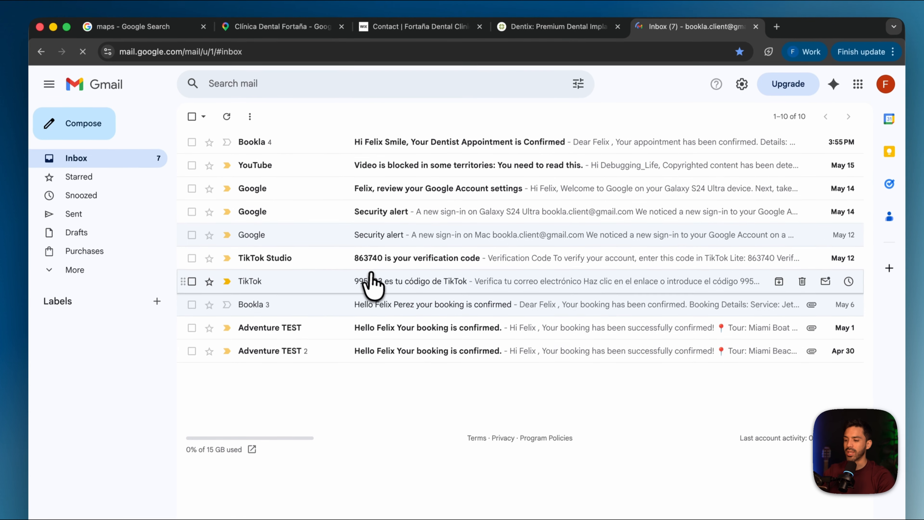
click(408, 143)
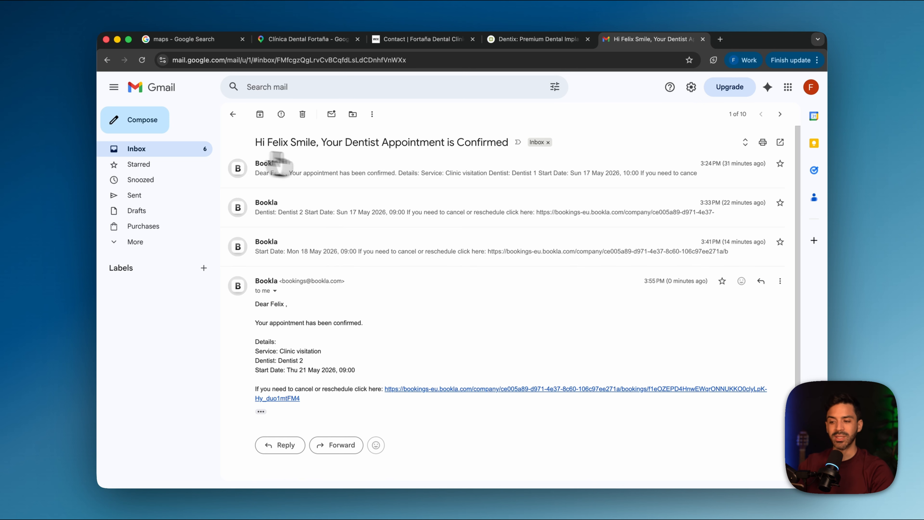
scroll(364, 281, down, 1)
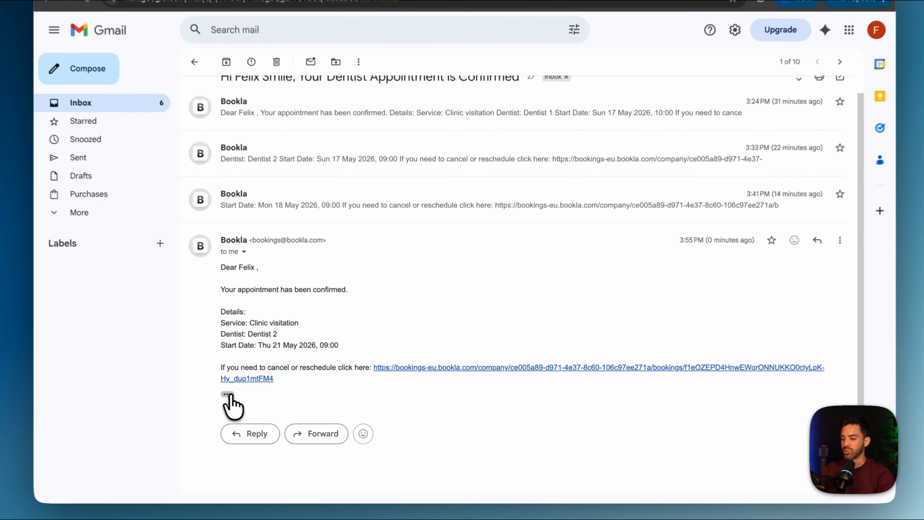
click(261, 396)
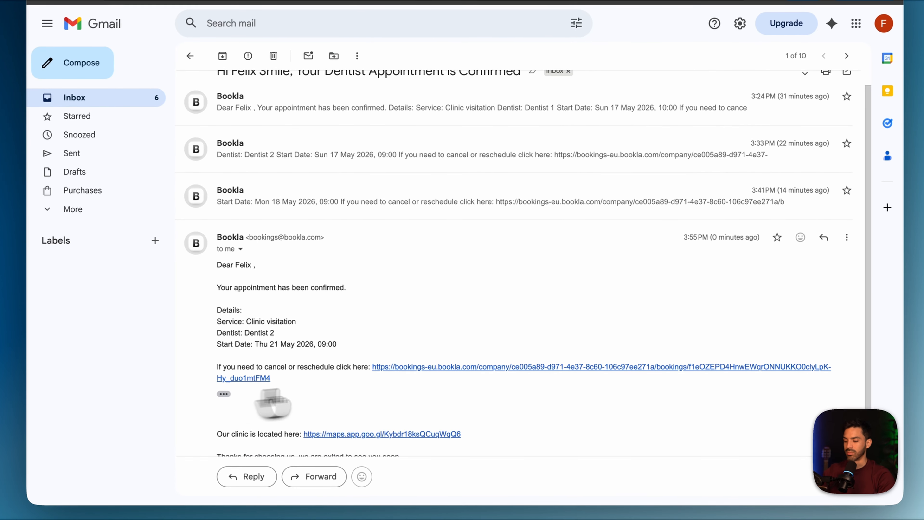
scroll(448, 385, down, 2)
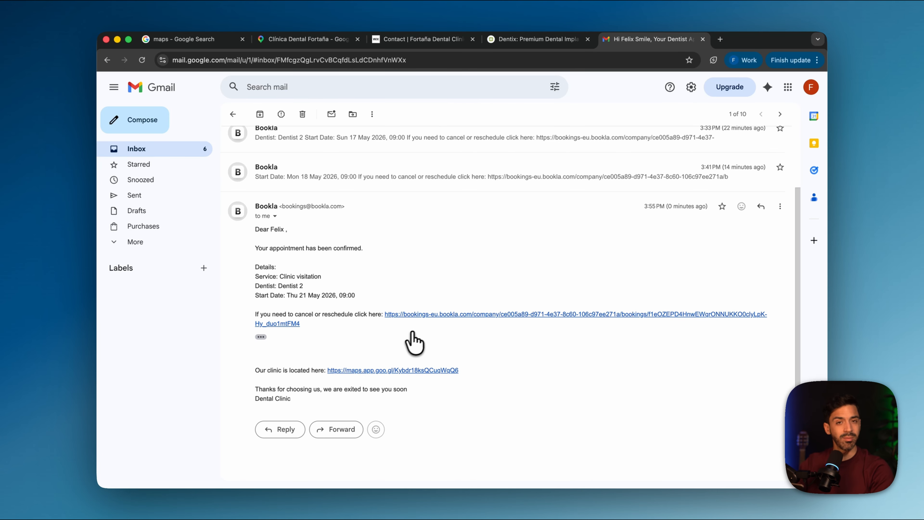
Open the cancel or reschedule link in the confirmation email and look over the booking details, price breakdown and contact information
click(480, 316)
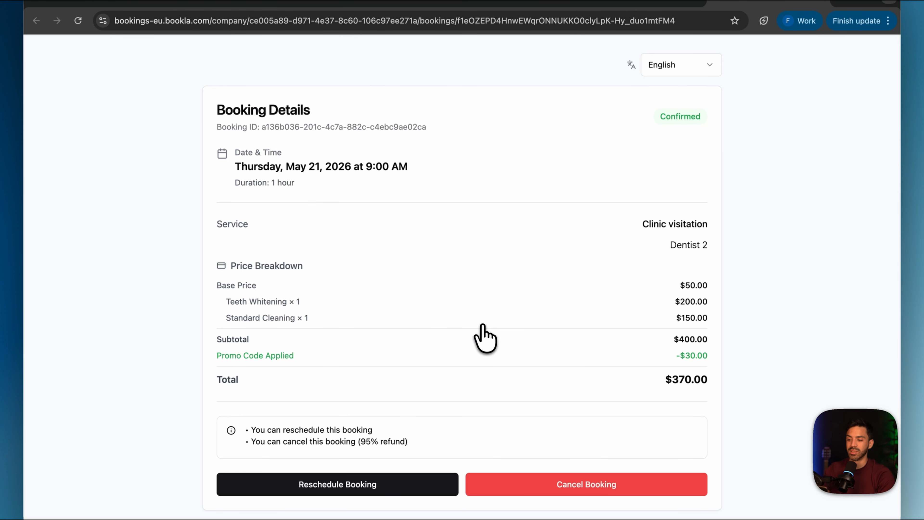
scroll(484, 338, down, 4)
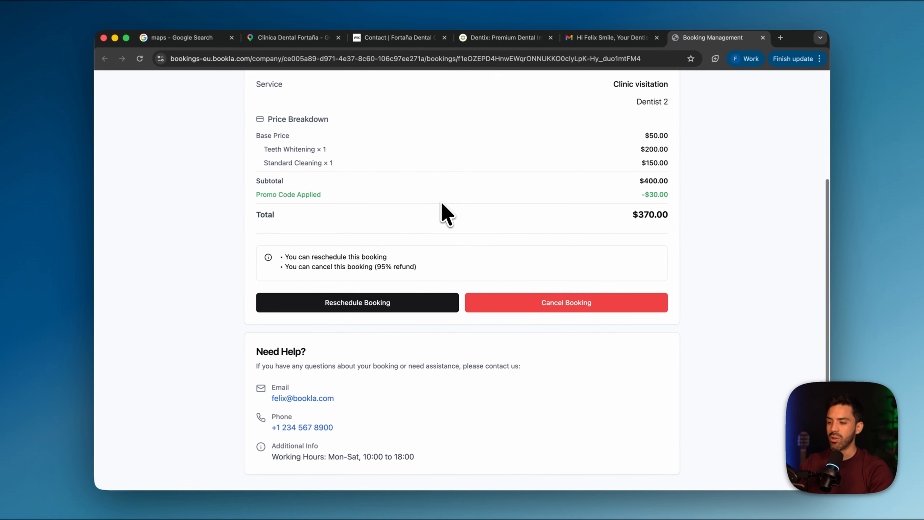
scroll(356, 113, up, 5)
scroll(356, 113, down, 5)
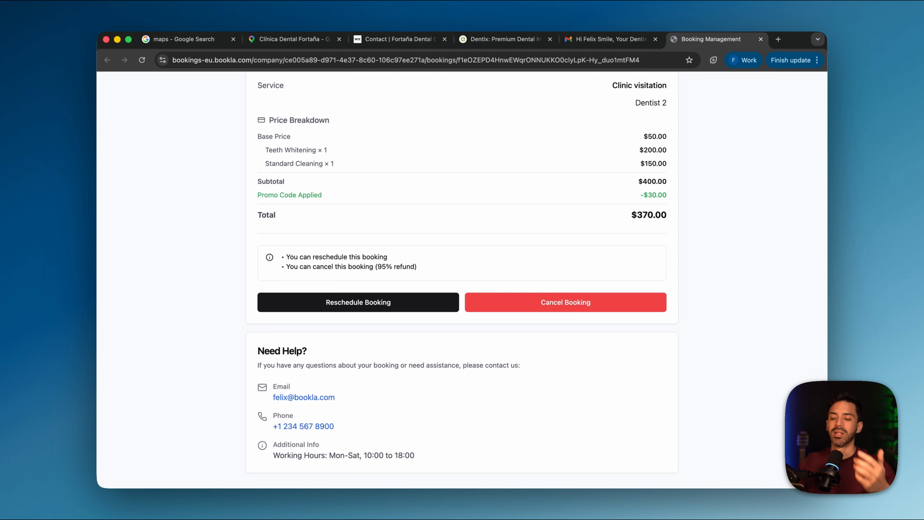
scroll(356, 120, up, 5)
scroll(356, 120, down, 5)
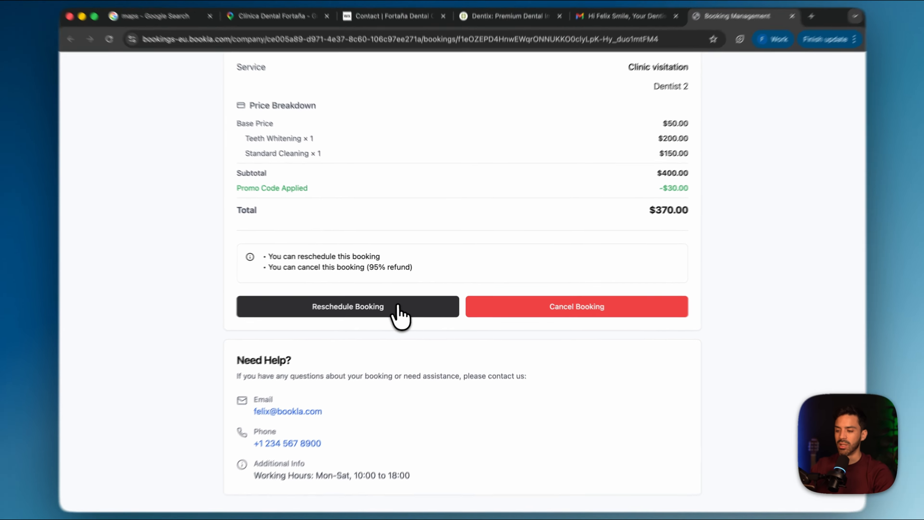
Try rescheduling the booking to 12:00 PM on Thursday, May 21, 2026, and leave without confirming
click(404, 303)
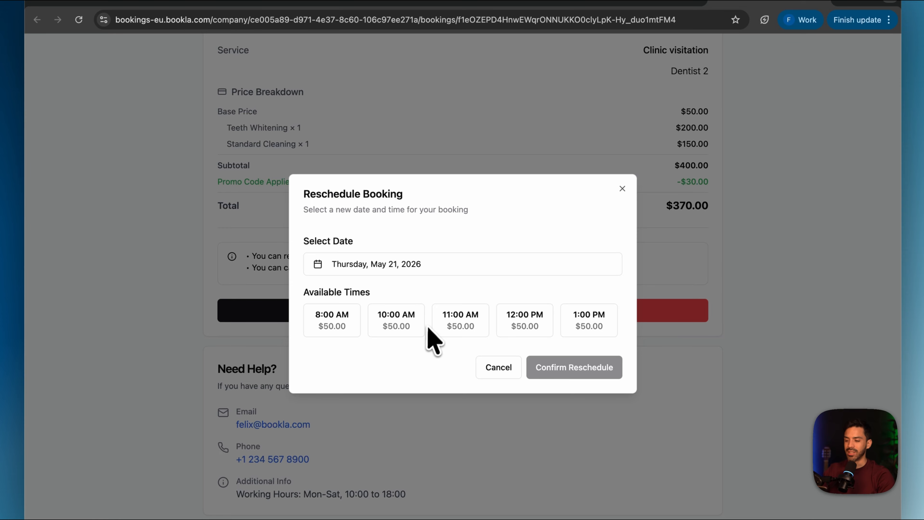
click(468, 331)
click(526, 329)
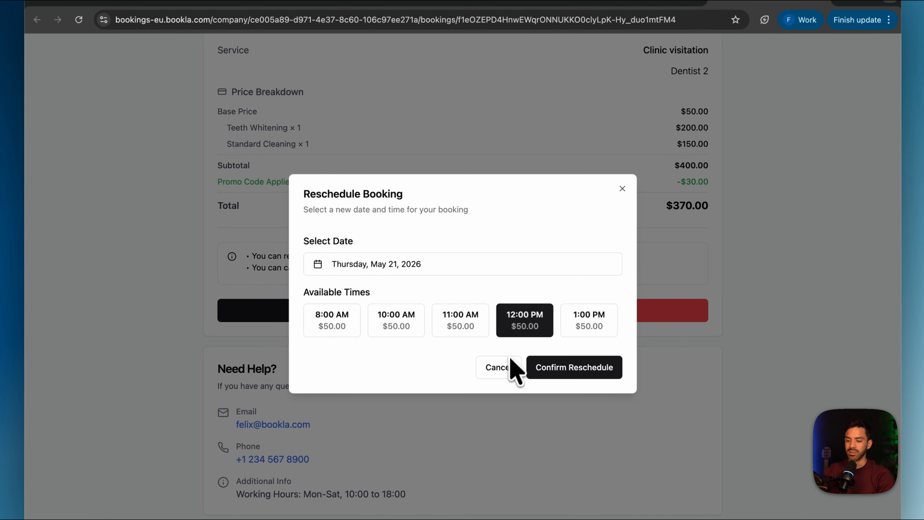
click(511, 360)
View the booking's cancellation and refund terms, keep the booking and look over its details again
click(605, 329)
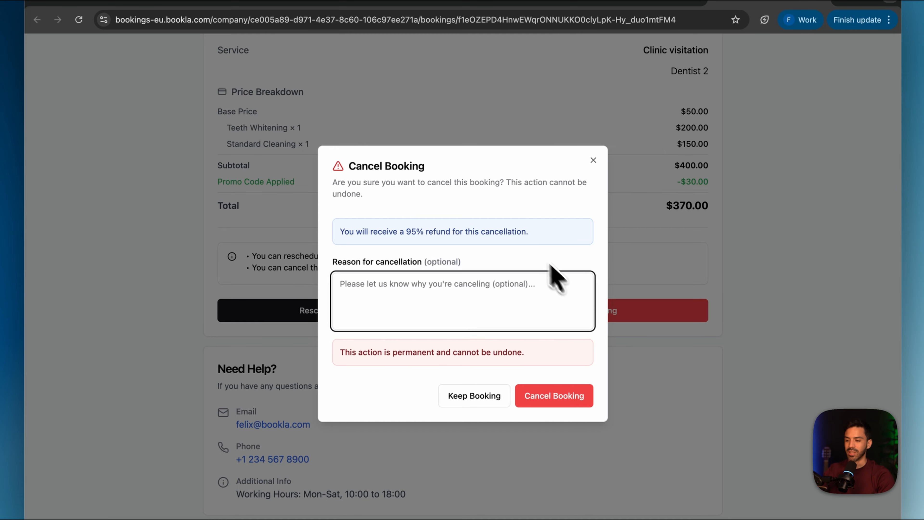
click(594, 161)
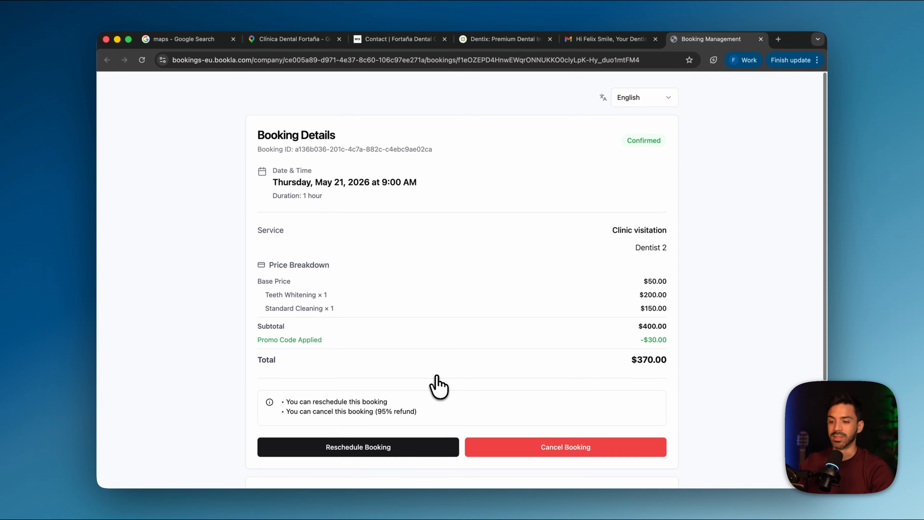
scroll(438, 386, down, 5)
scroll(433, 386, up, 5)
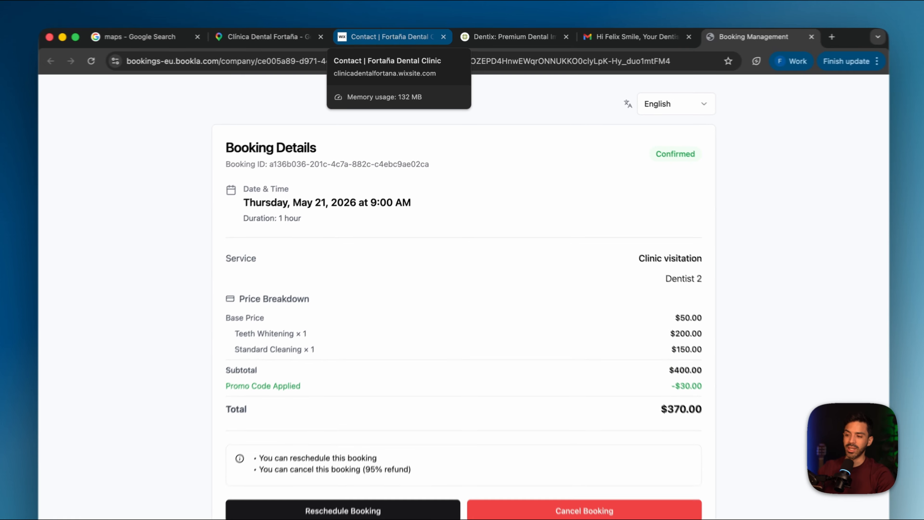
Compare the contact page of the Fortaña clinic's website with the Dentix home page and its booking section
click(431, 41)
scroll(435, 328, down, 5)
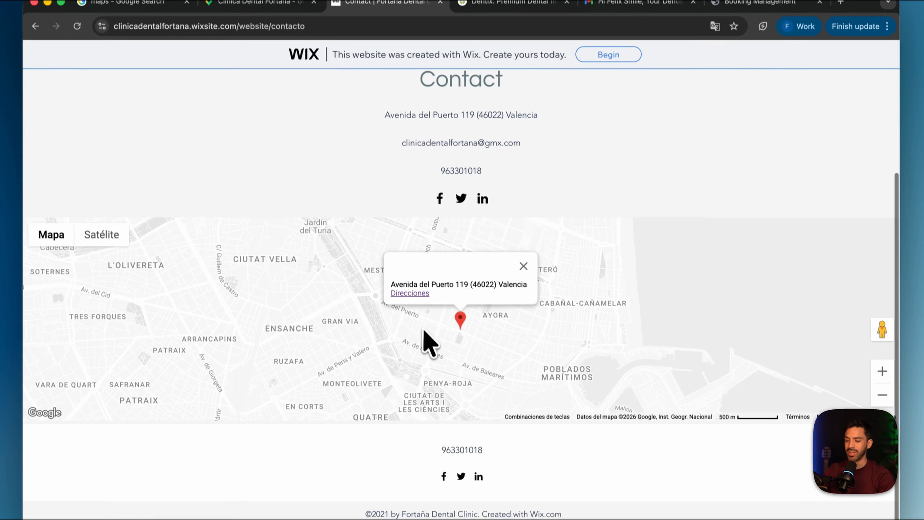
click(515, 58)
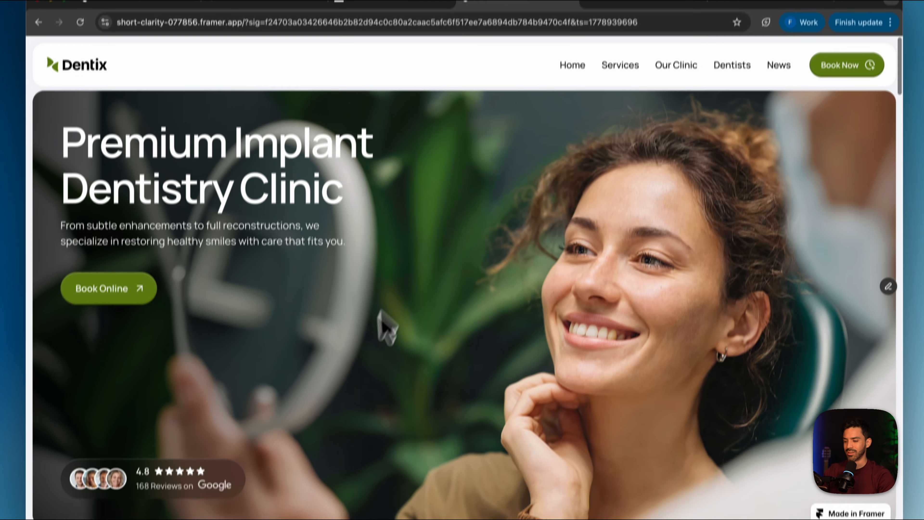
scroll(385, 325, down, 15)
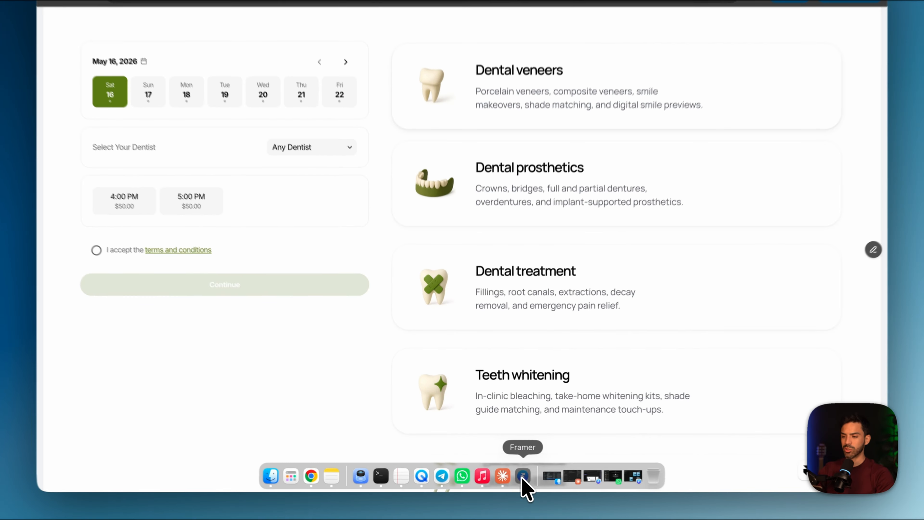
Switch to Framer, create a new project and open the full template marketplace
click(526, 479)
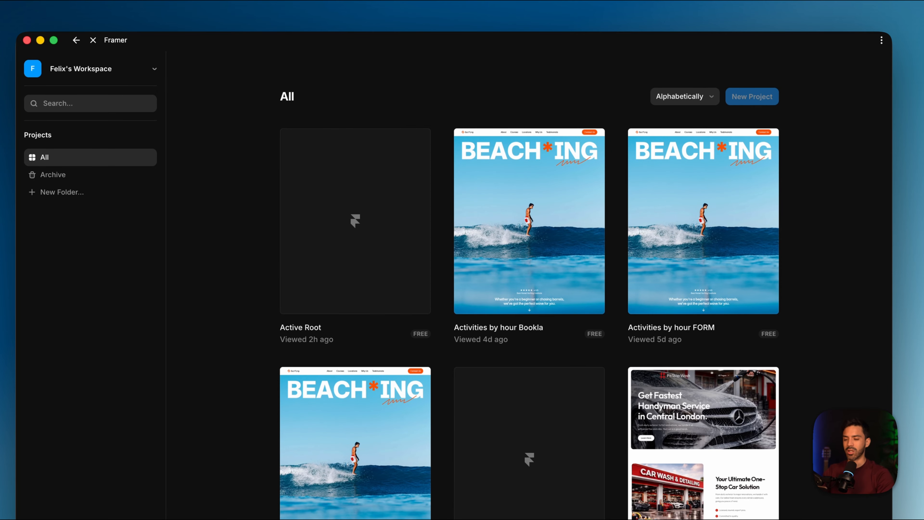
click(752, 98)
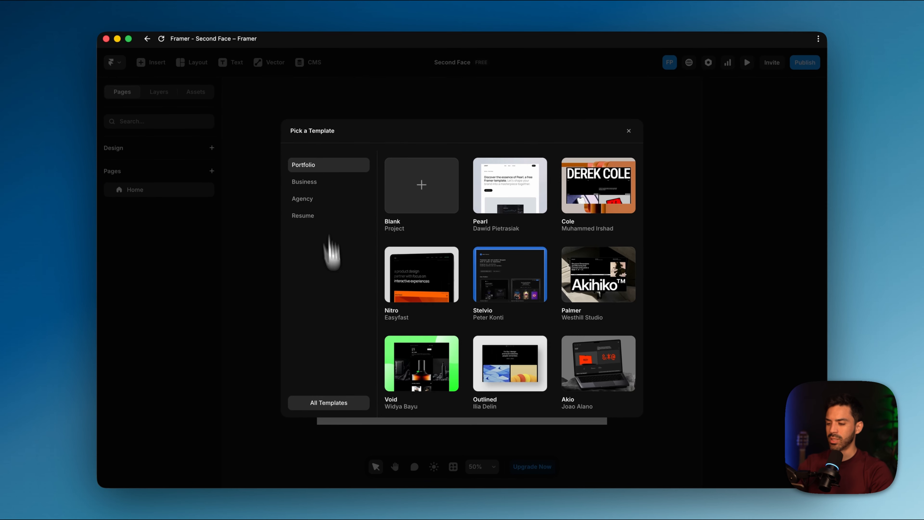
click(333, 411)
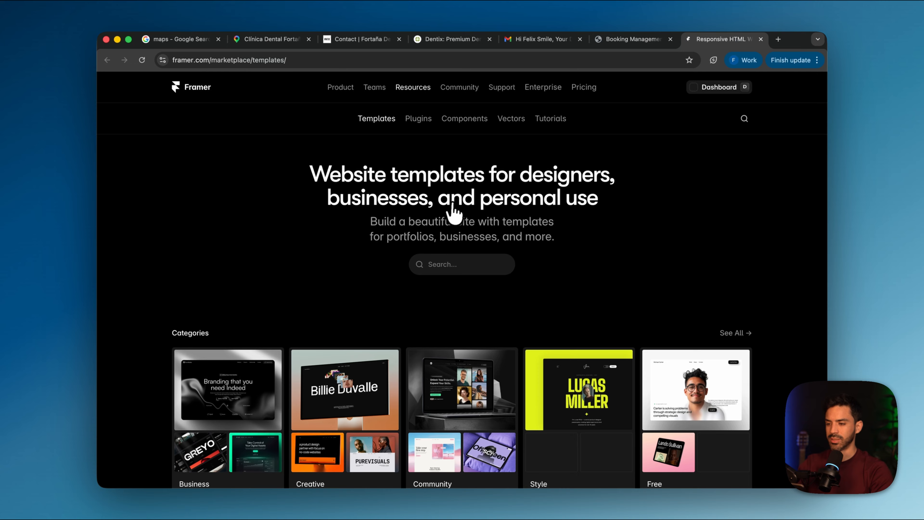
Search the templates for "dentist", open the Dentix template and use it for free as a new project
click(449, 265)
text(dentist)
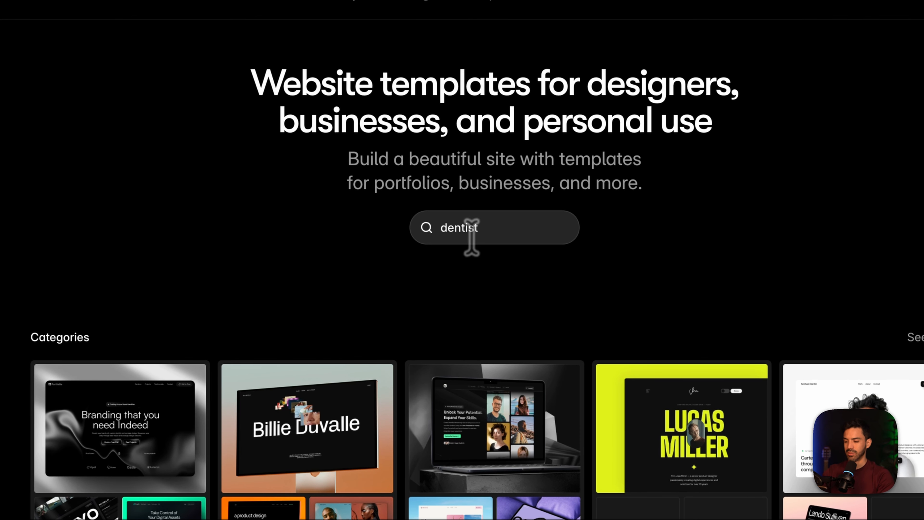
key(Return)
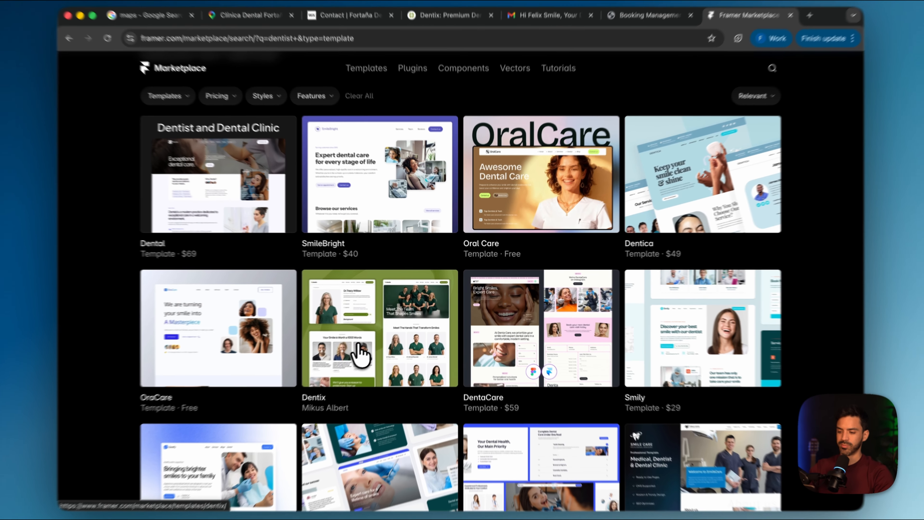
click(373, 344)
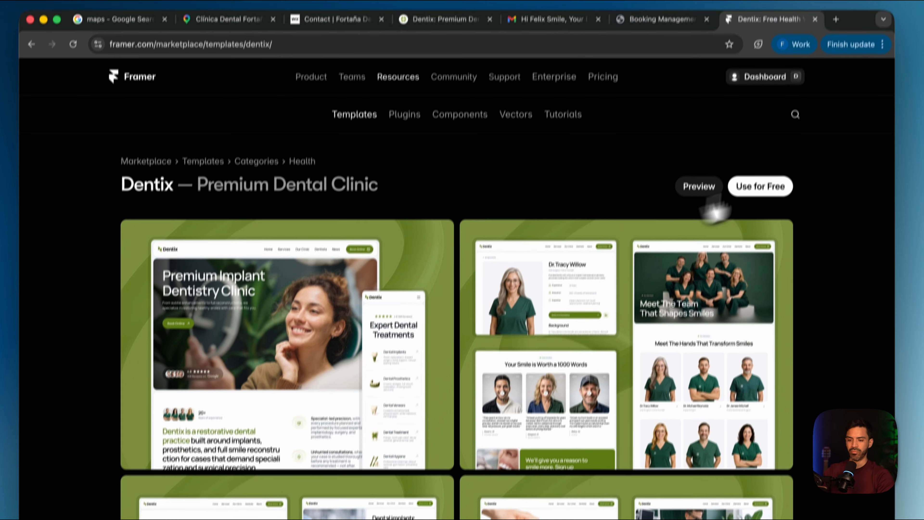
click(772, 206)
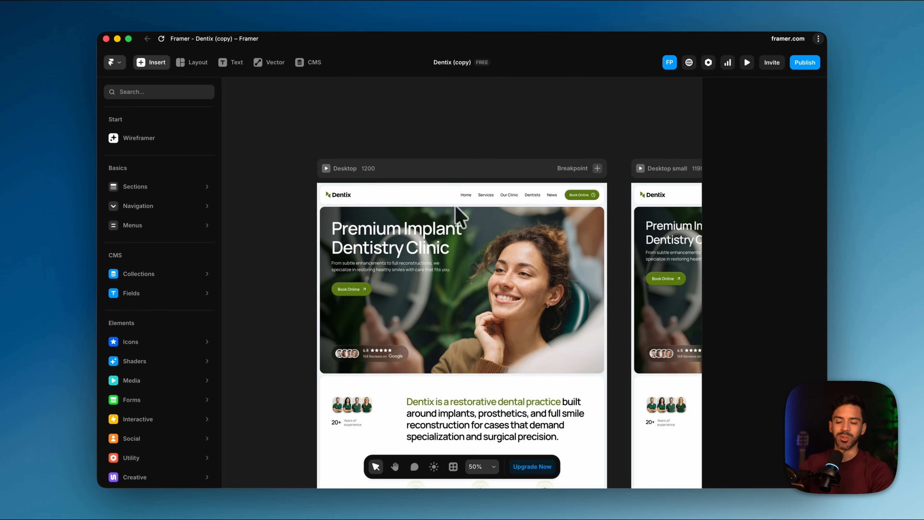
Try recolouring the Accent_1 style to blue 124F7A from the green testimonial section's fill, check the page, and undo the colour change
scroll(454, 310, down, 10)
scroll(455, 319, down, 6)
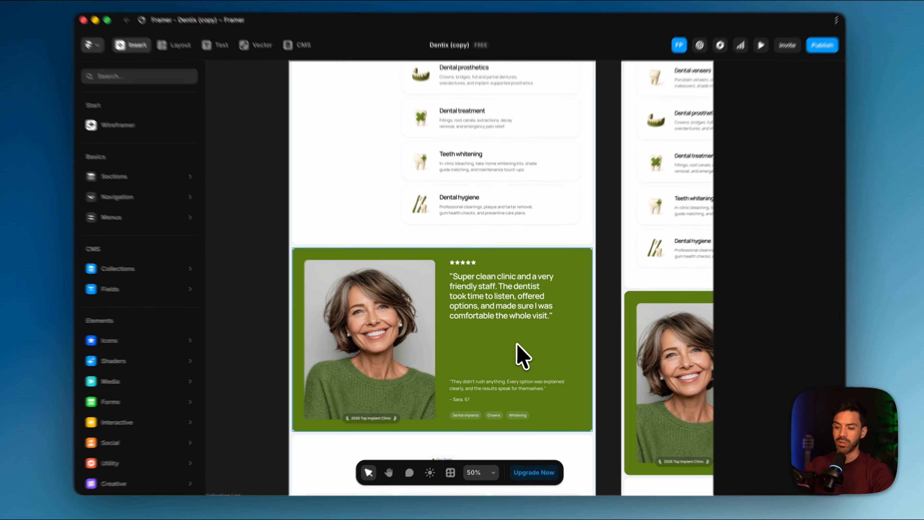
click(517, 350)
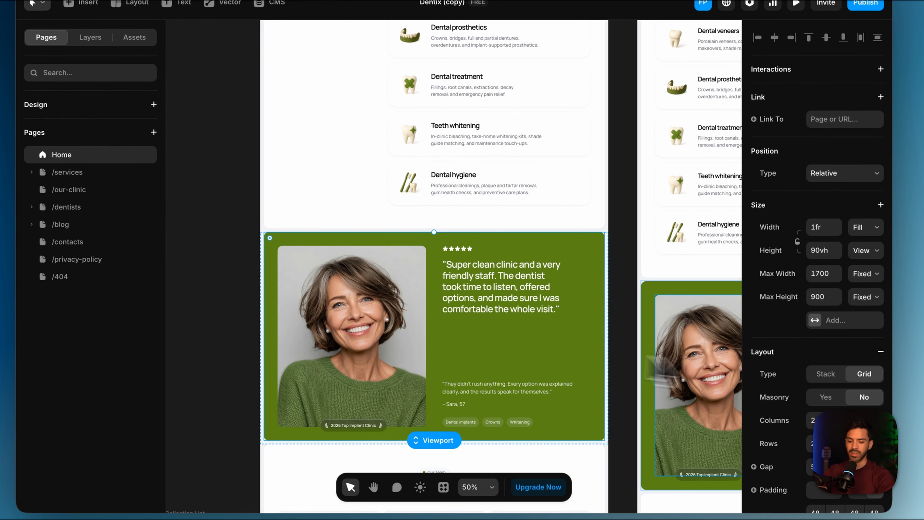
scroll(812, 262, down, 10)
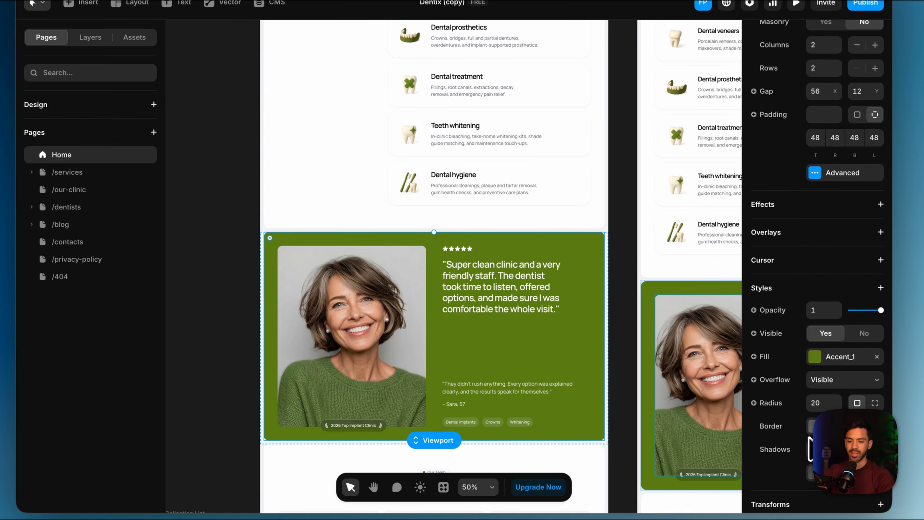
click(813, 357)
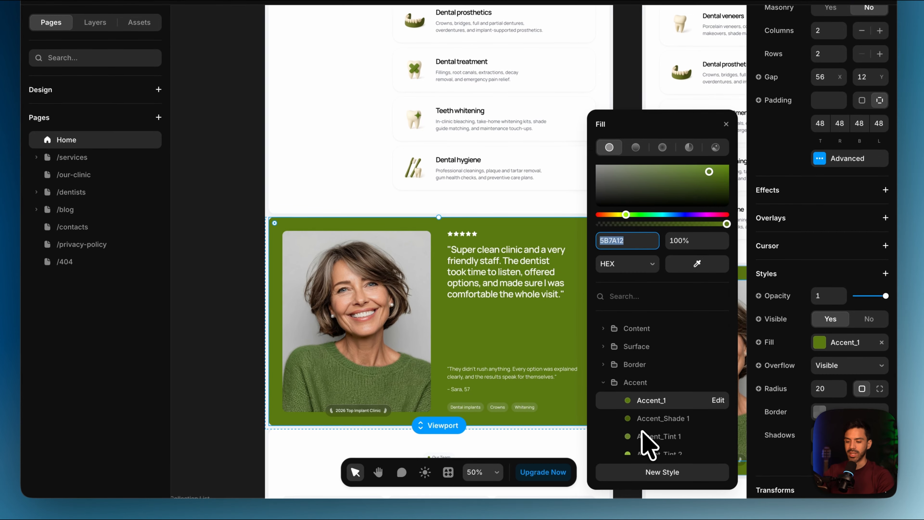
click(711, 413)
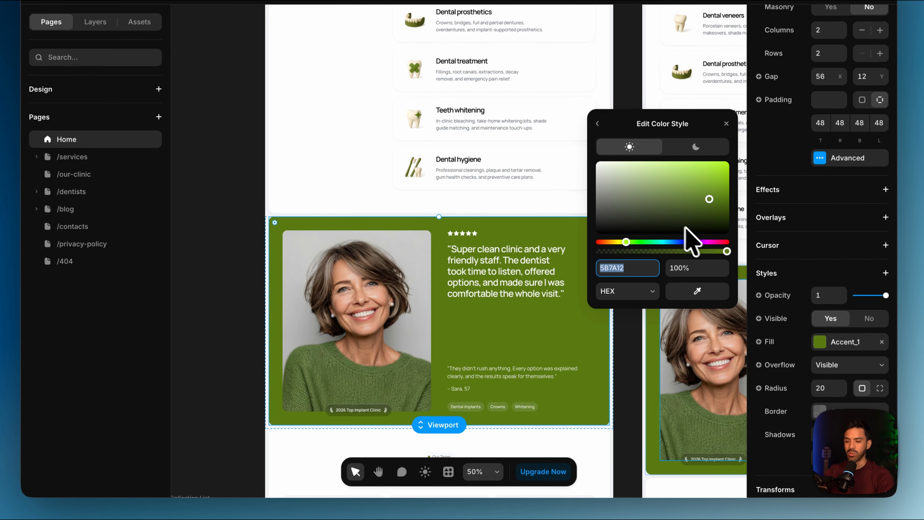
drag(627, 251, 672, 243)
scroll(375, 284, up, 10)
scroll(375, 284, down, 15)
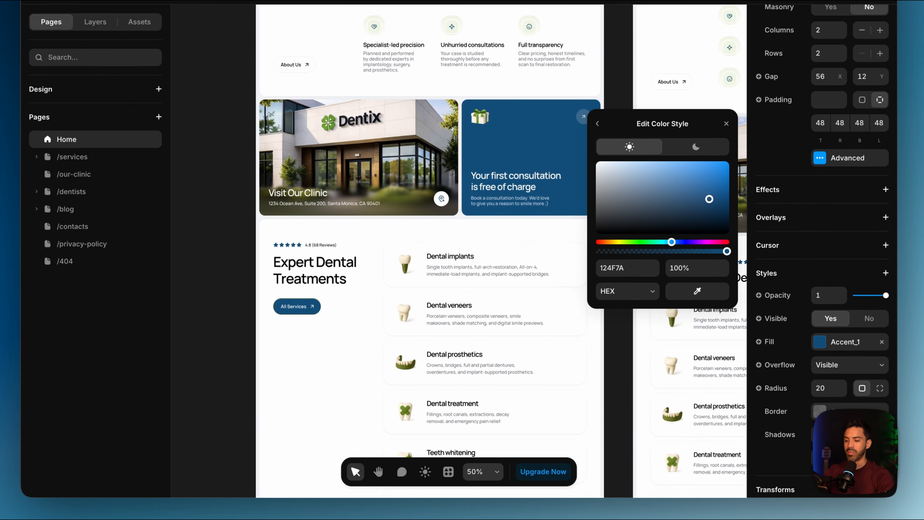
key(super+z)
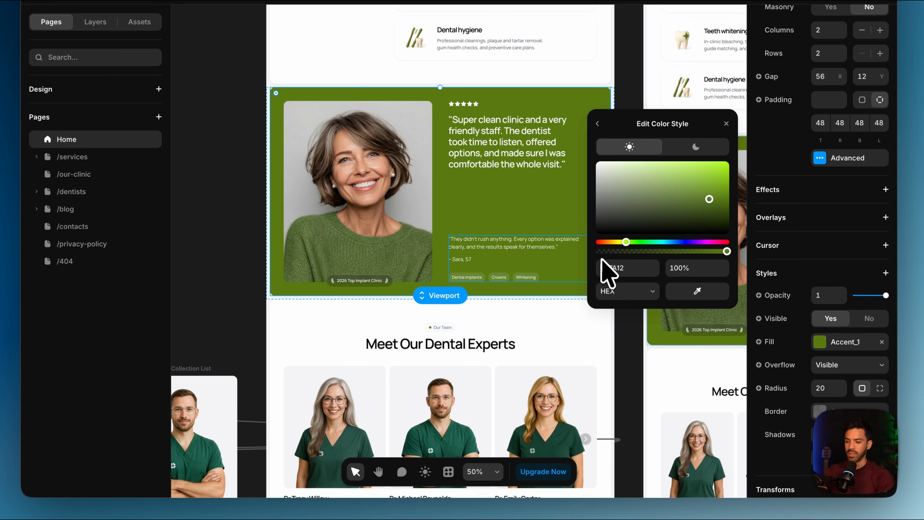
click(686, 380)
Look over the remaining home page sections on the canvas down to the footer and back up to the treatments section
scroll(505, 389, down, 2)
scroll(506, 392, down, 2)
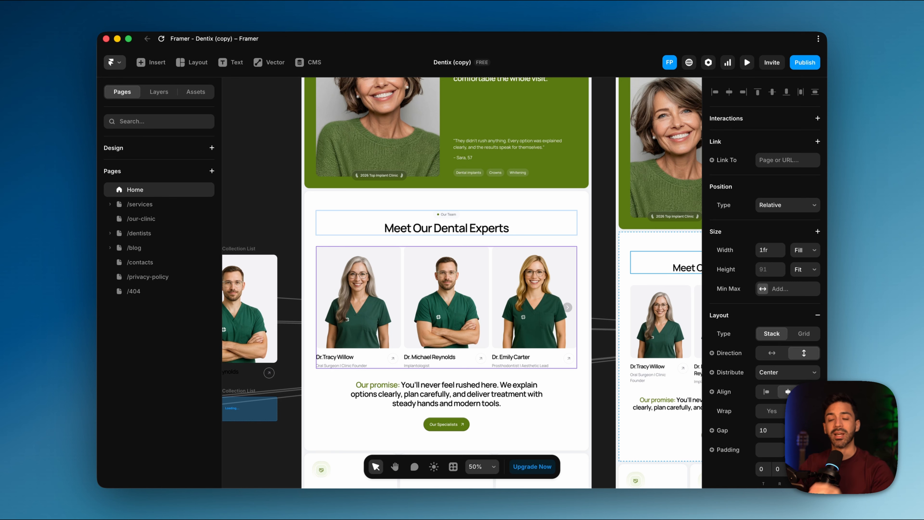
scroll(475, 306, down, 5)
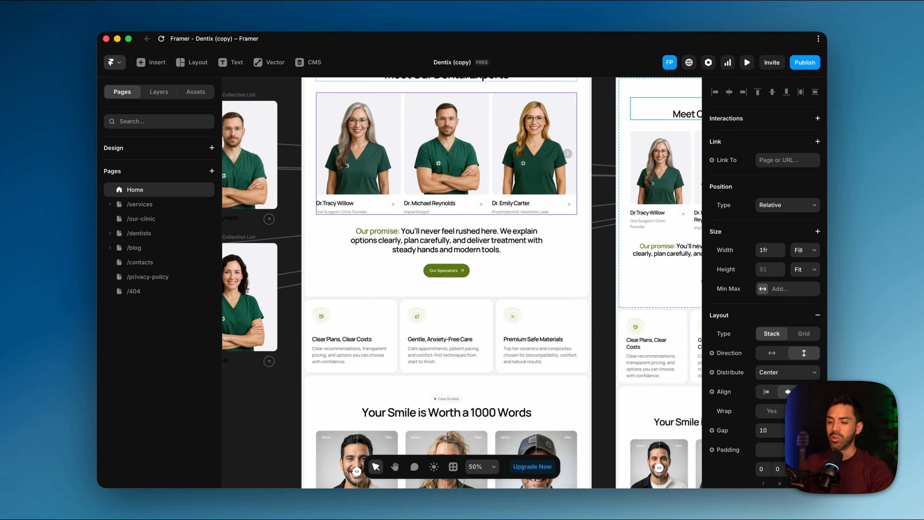
scroll(475, 306, down, 7)
scroll(447, 283, down, 5)
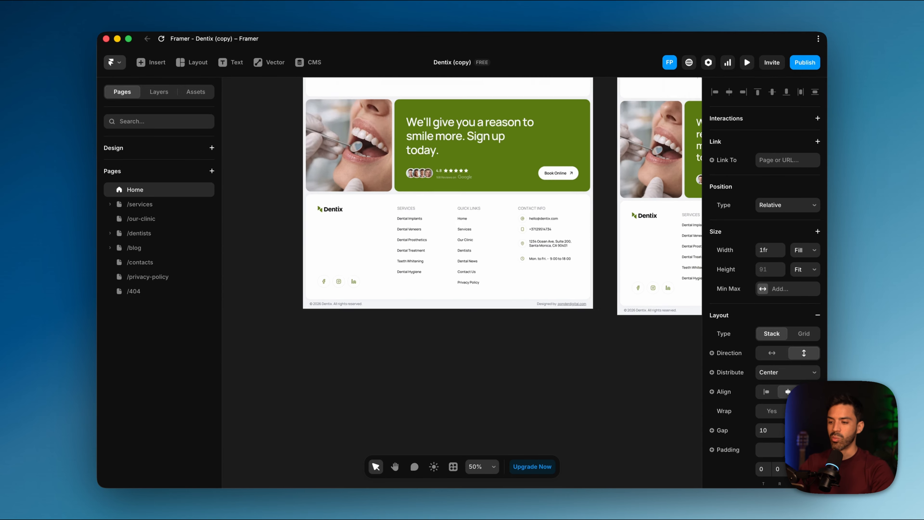
scroll(447, 283, up, 12)
scroll(453, 284, up, 5)
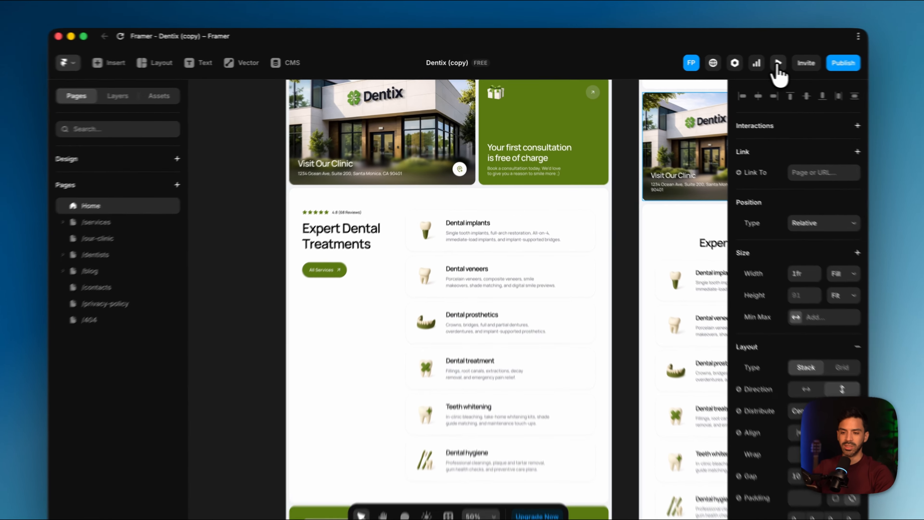
Preview the Dentix site and look through the home page from the hero to the testimonial and back
click(747, 63)
scroll(435, 342, down, 5)
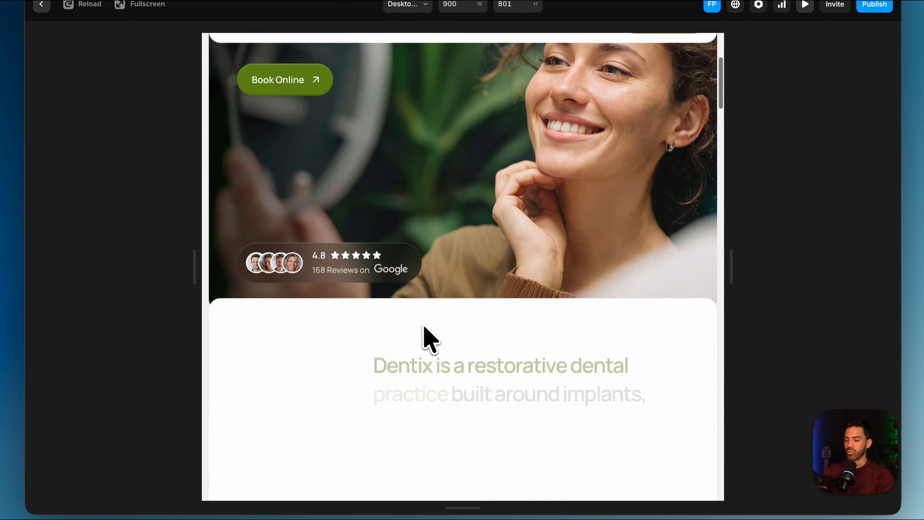
scroll(424, 328, down, 10)
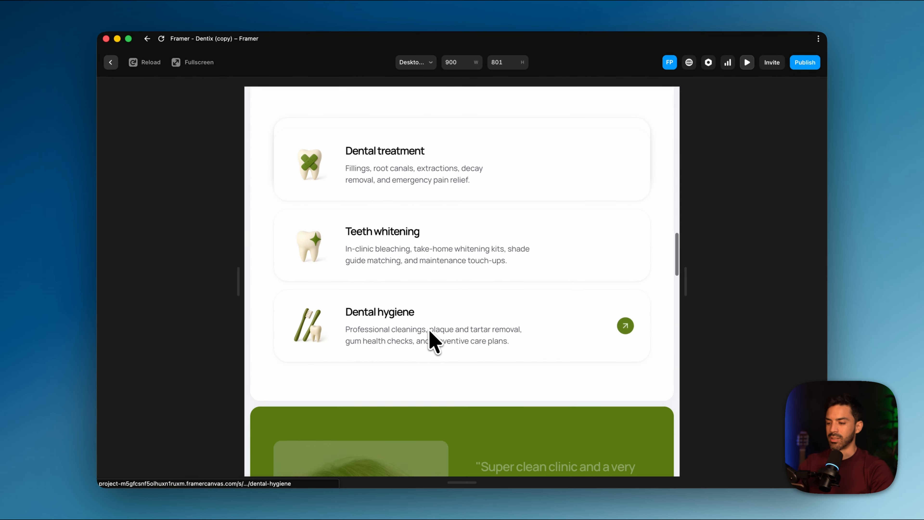
scroll(430, 332, down, 3)
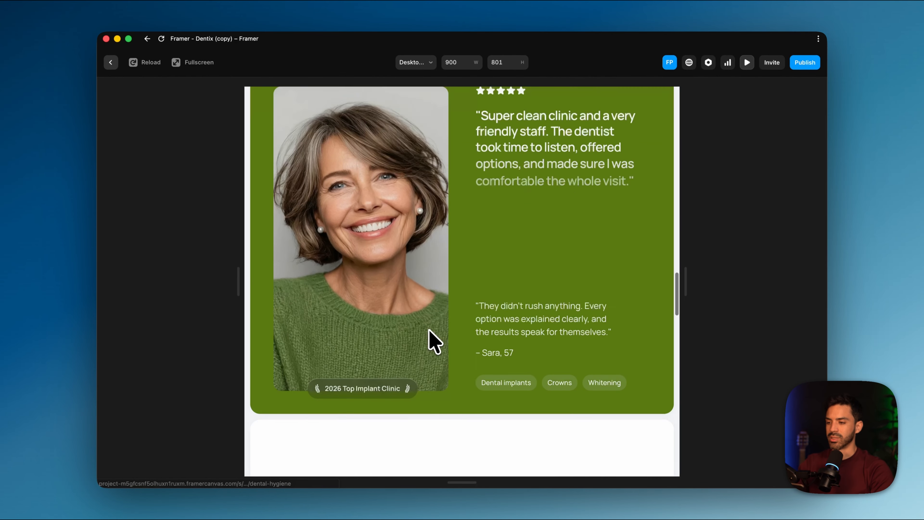
scroll(429, 340, up, 15)
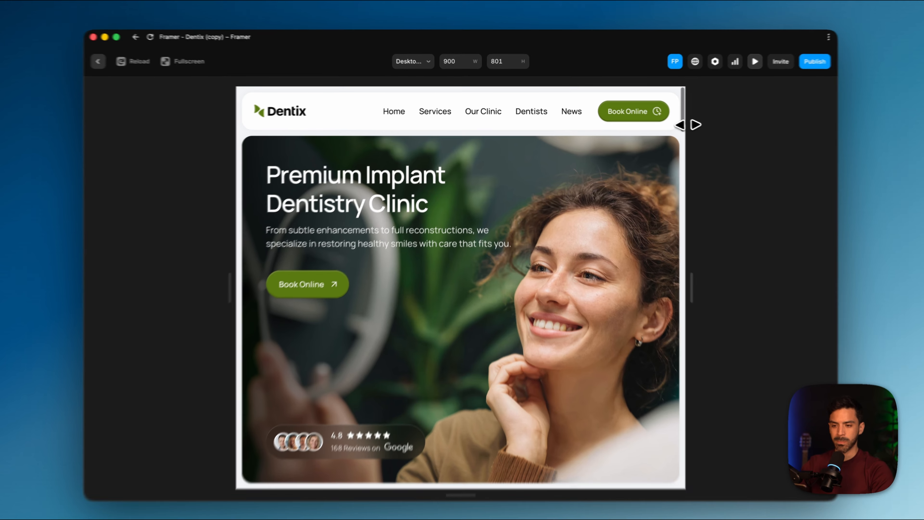
Widen the site preview to 1462 pixels and examine the desktop layout down to the treatments section
drag(684, 123, 827, 124)
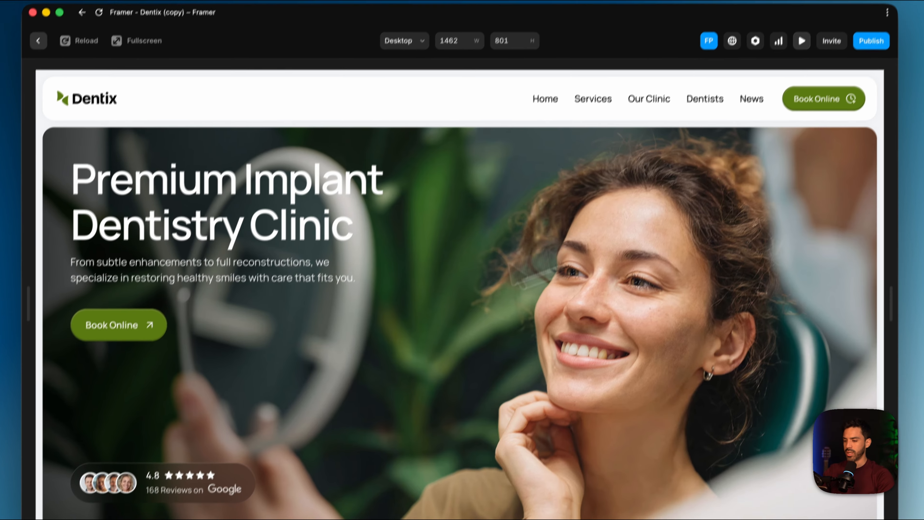
scroll(254, 397, down, 10)
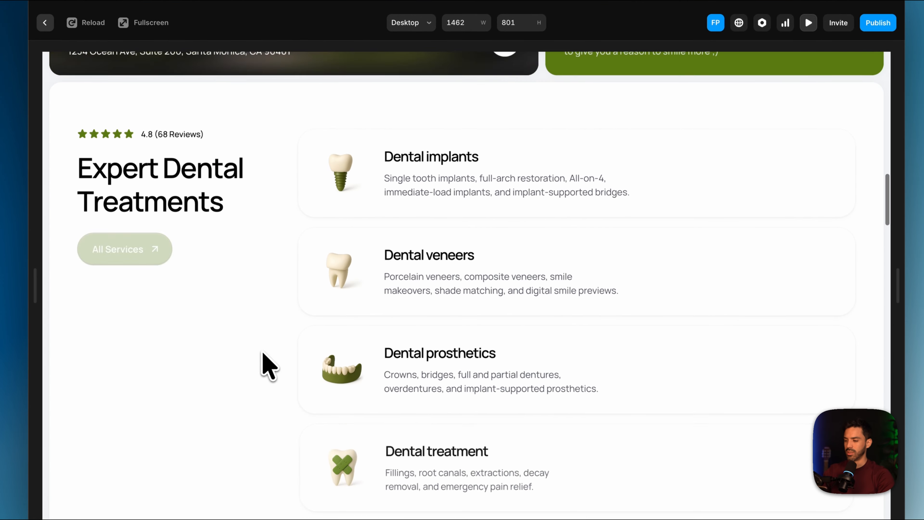
scroll(264, 364, down, 3)
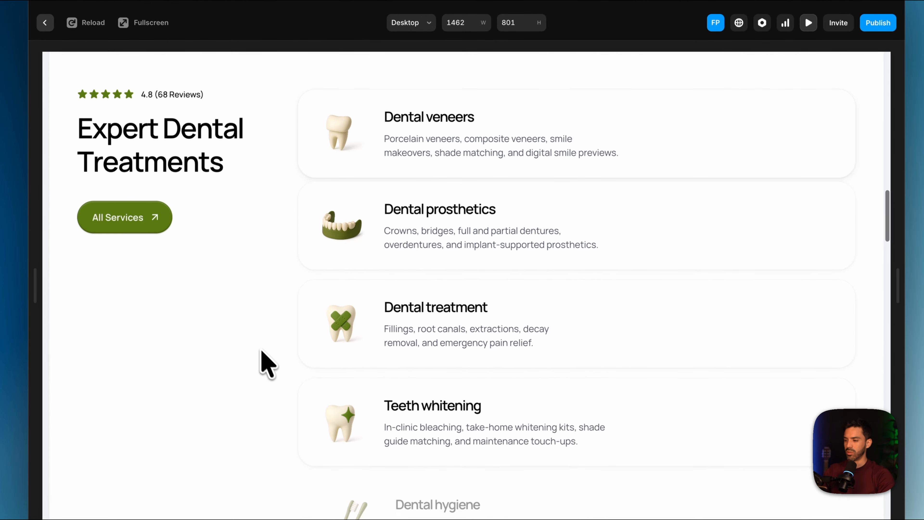
Examine the previewed page from the treatments list to the testimonial and back, then return to the editing canvas
scroll(233, 378, down, 3)
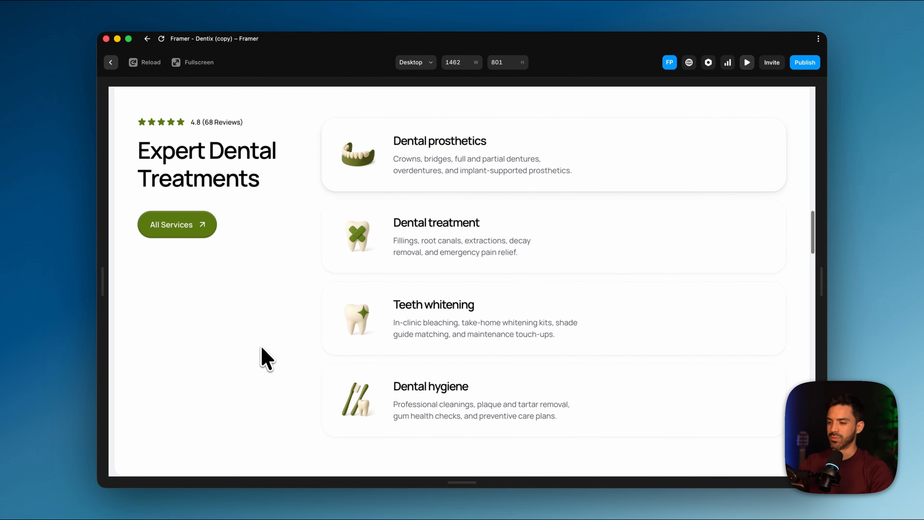
scroll(264, 356, down, 5)
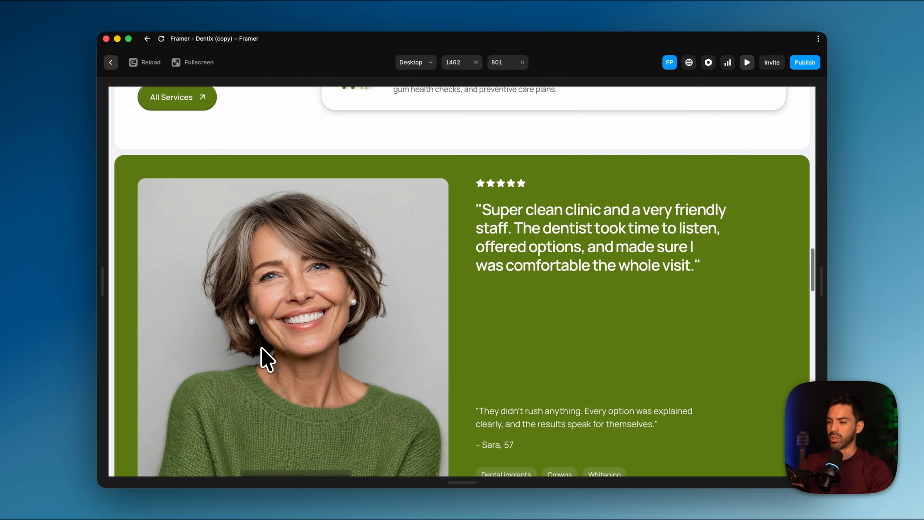
scroll(266, 355, up, 8)
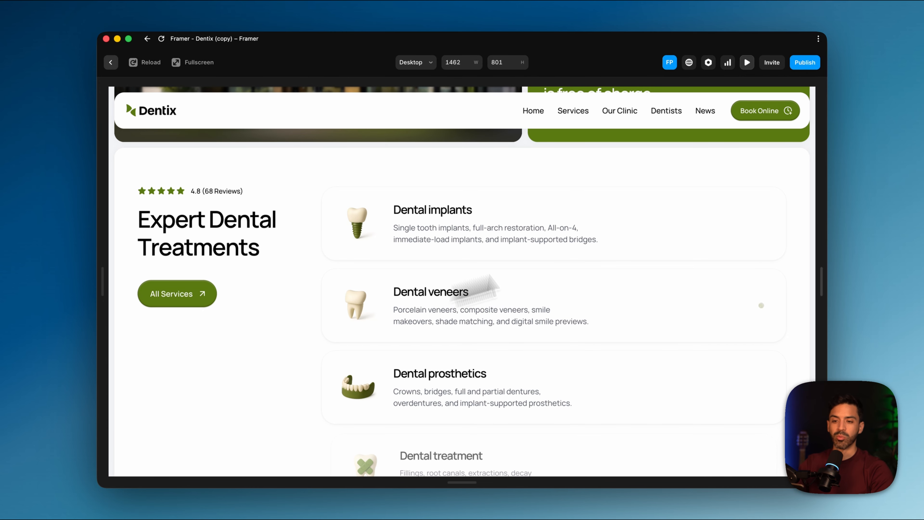
click(748, 63)
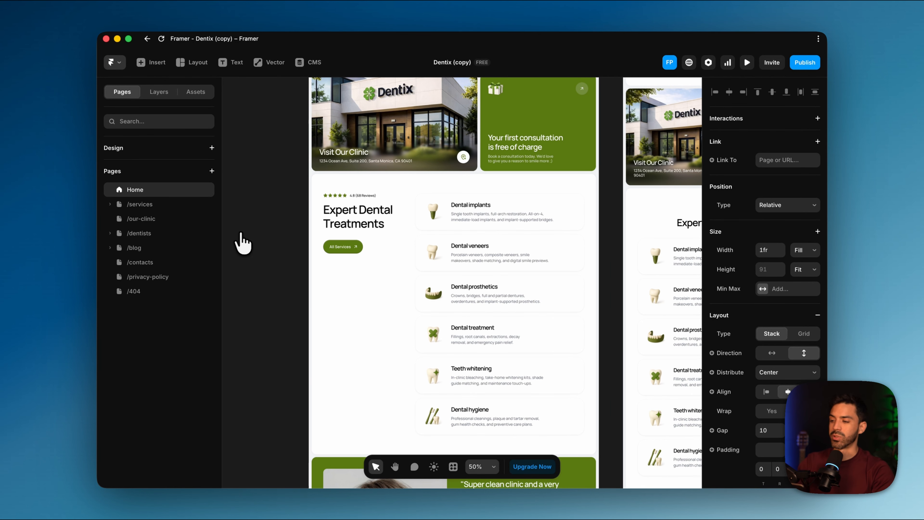
Open the Framer plugin marketplace from the Dentix project
click(111, 62)
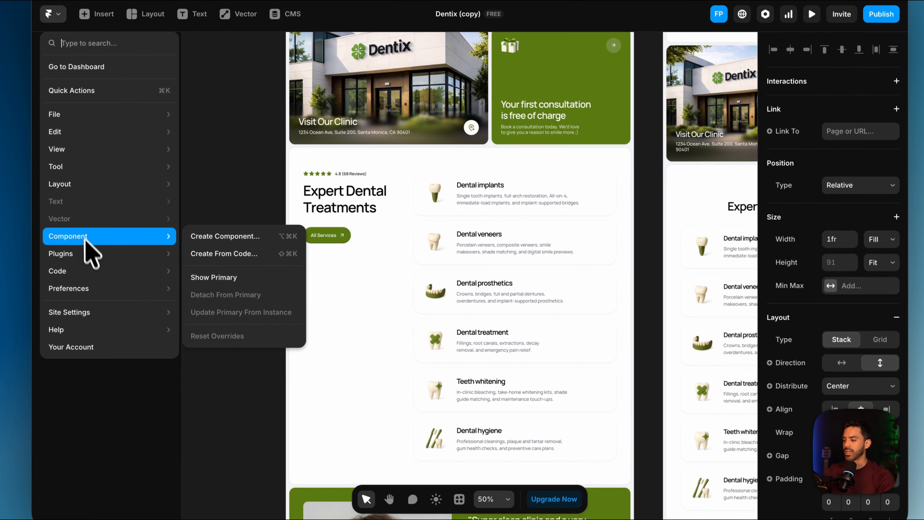
mouse_move(135, 264)
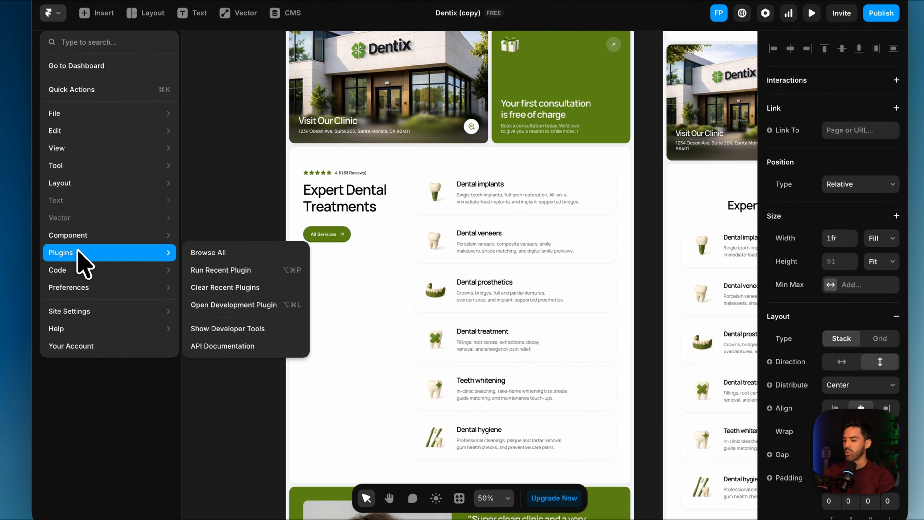
click(236, 254)
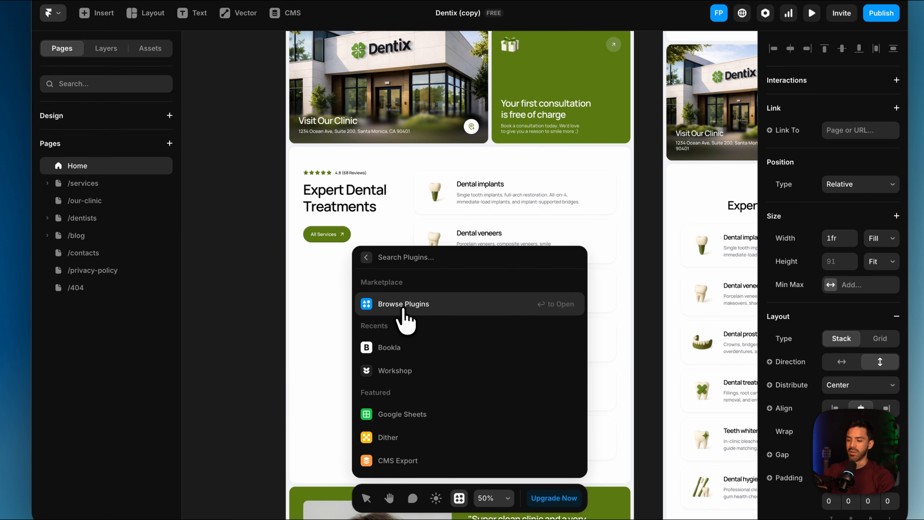
click(398, 306)
Search the plugin marketplace for bookla and open the Bookla plugin in the Dentix (copy) project
click(451, 255)
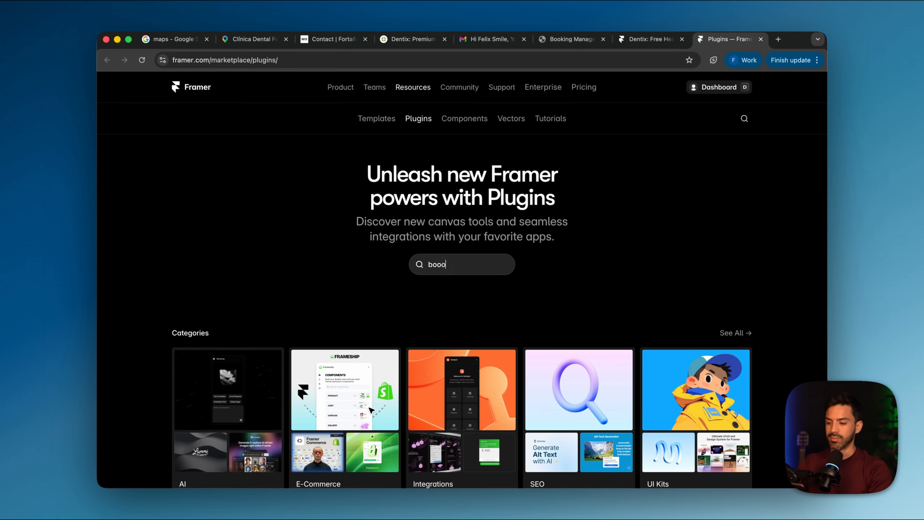
key(Return)
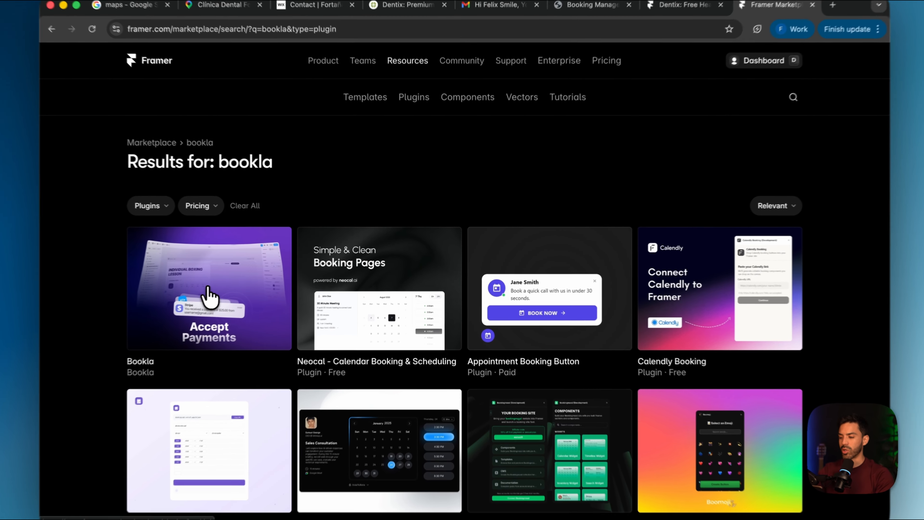
click(245, 290)
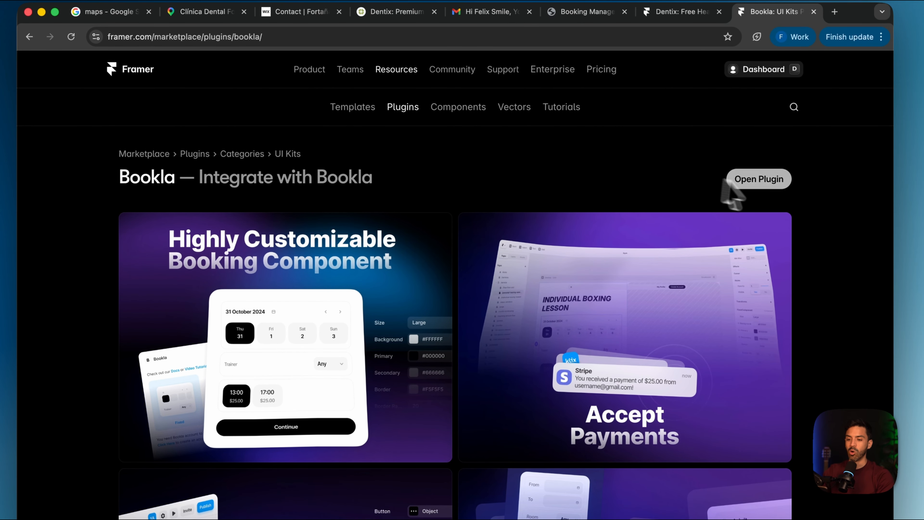
click(769, 182)
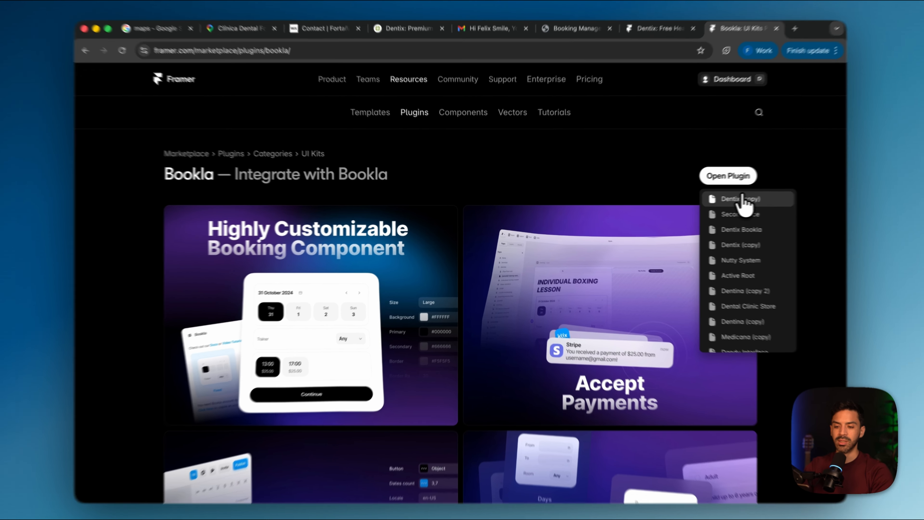
click(743, 199)
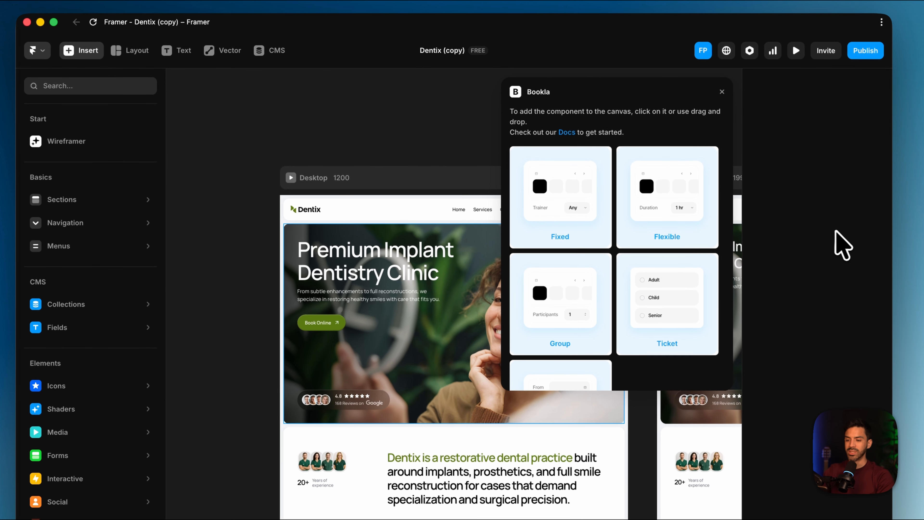
Look through Bookla's booking components, add the Fixed one to the canvas, and close the plugin
scroll(586, 294, down, 5)
scroll(582, 310, up, 5)
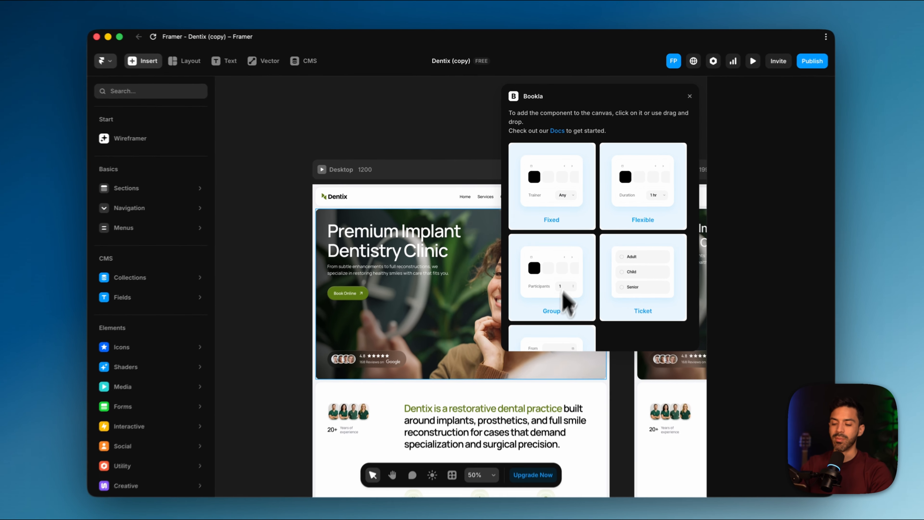
scroll(563, 295, down, 5)
scroll(560, 323, up, 5)
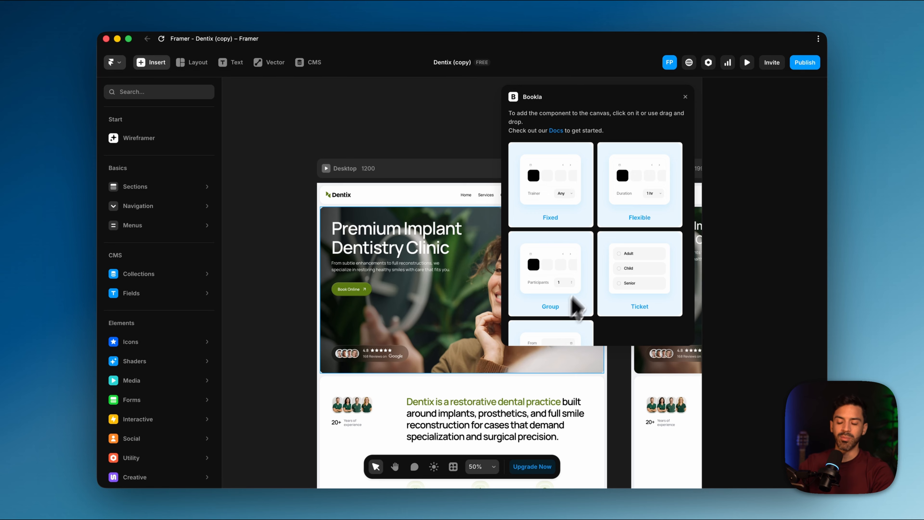
scroll(597, 255, down, 5)
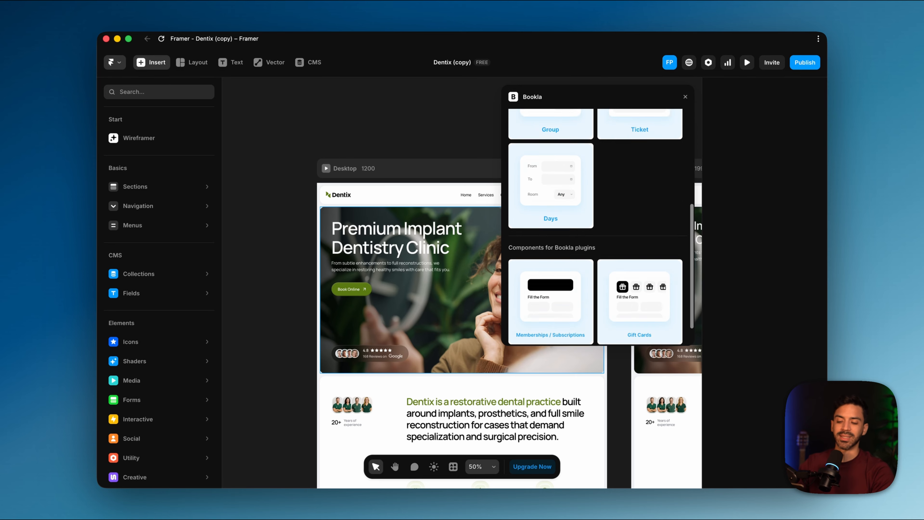
scroll(595, 274, up, 5)
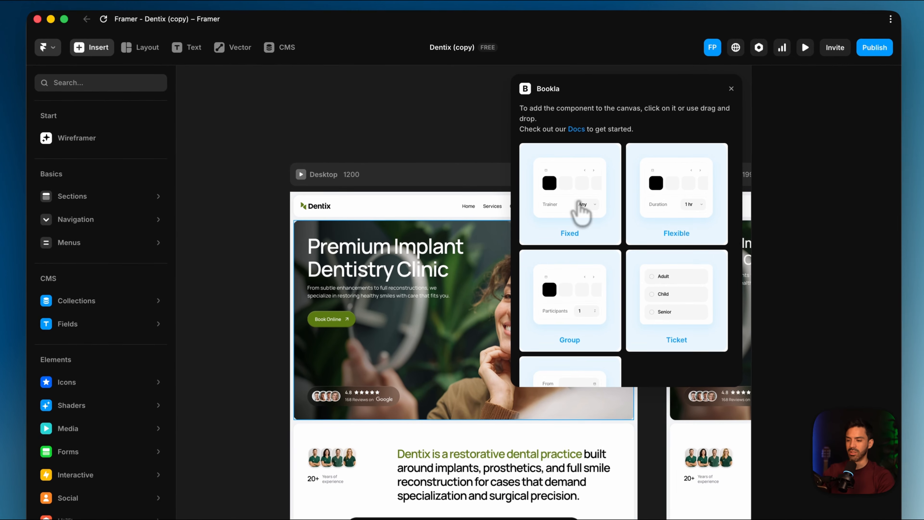
click(558, 195)
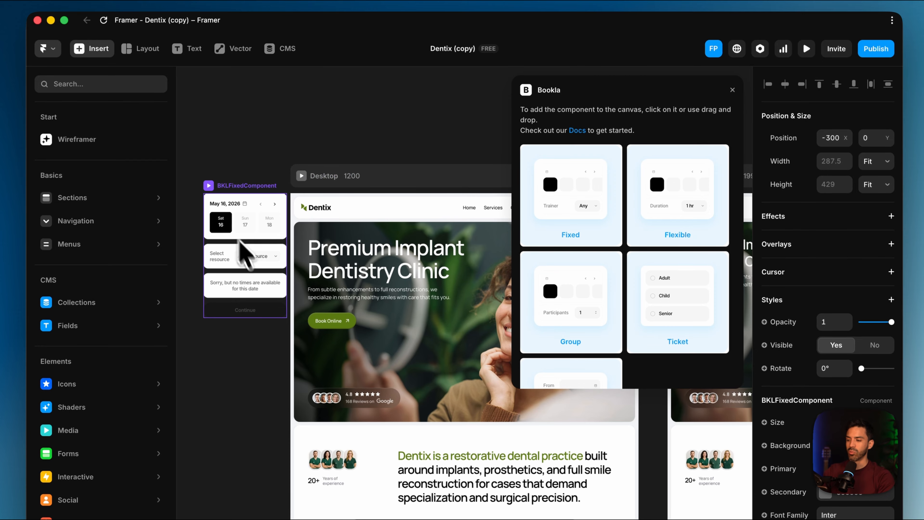
click(733, 90)
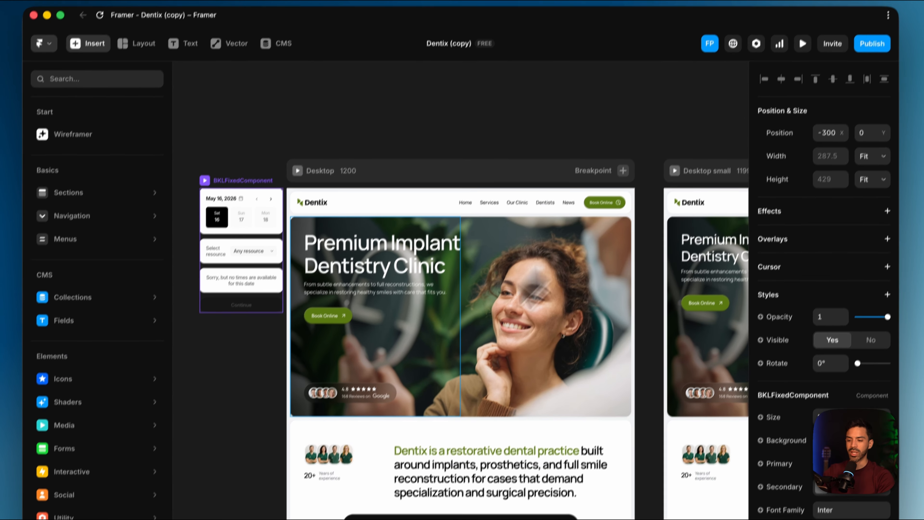
Replace the Title + label stack in the Services Section's Title Block with the BKLFixedComponent booking component
scroll(416, 428, down, 5)
scroll(415, 396, down, 6)
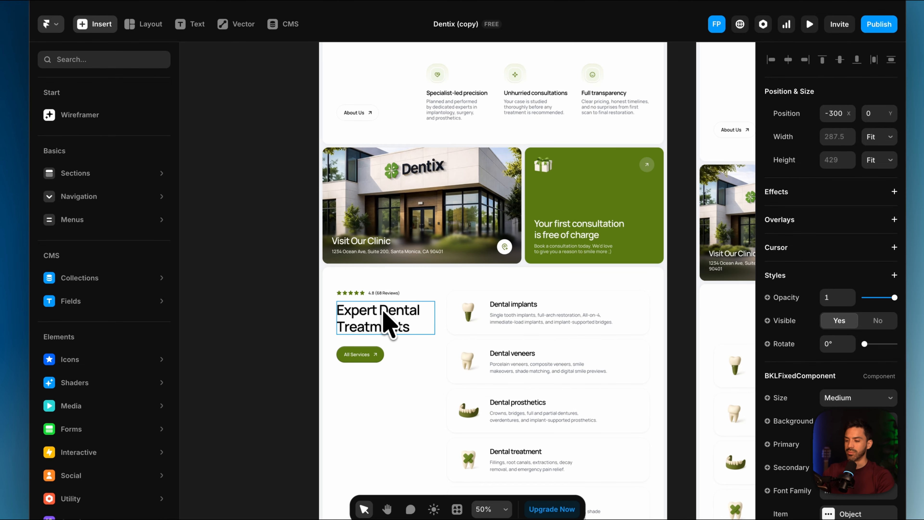
click(387, 324)
click(104, 59)
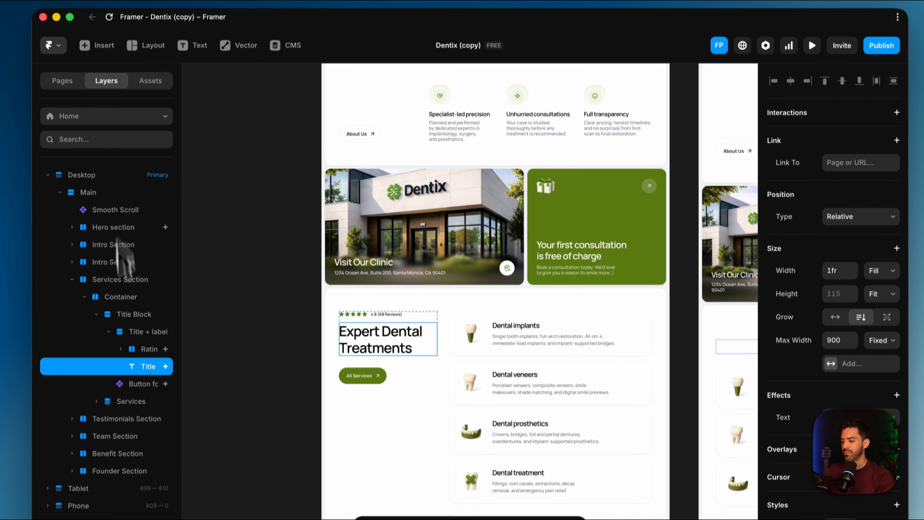
click(133, 319)
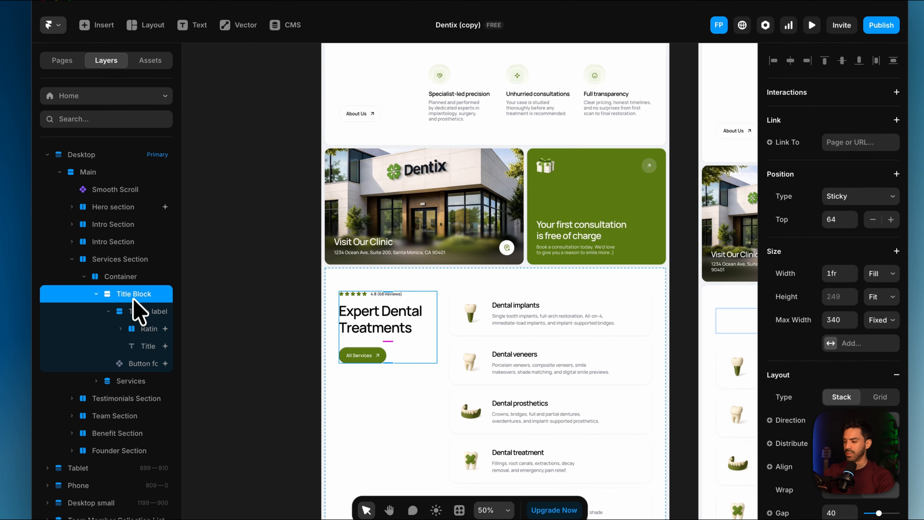
click(142, 312)
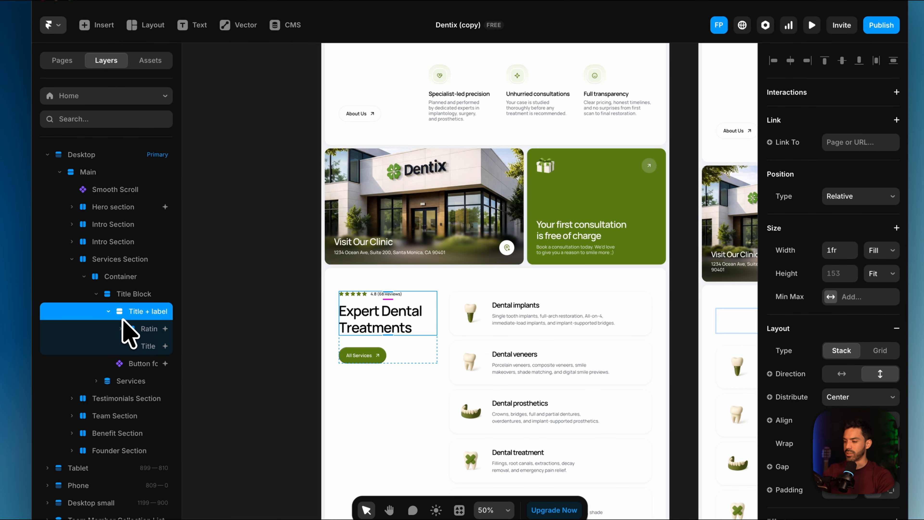
right_click(135, 326)
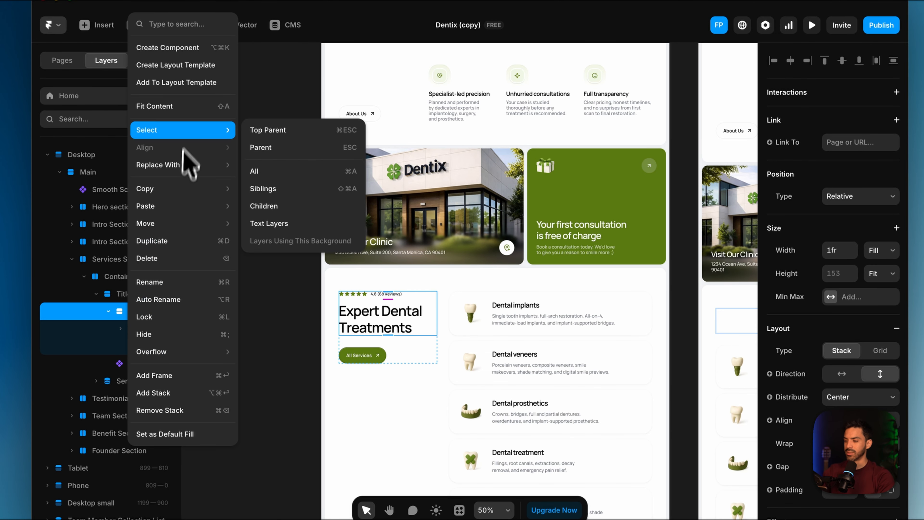
mouse_move(192, 165)
mouse_move(308, 171)
click(368, 175)
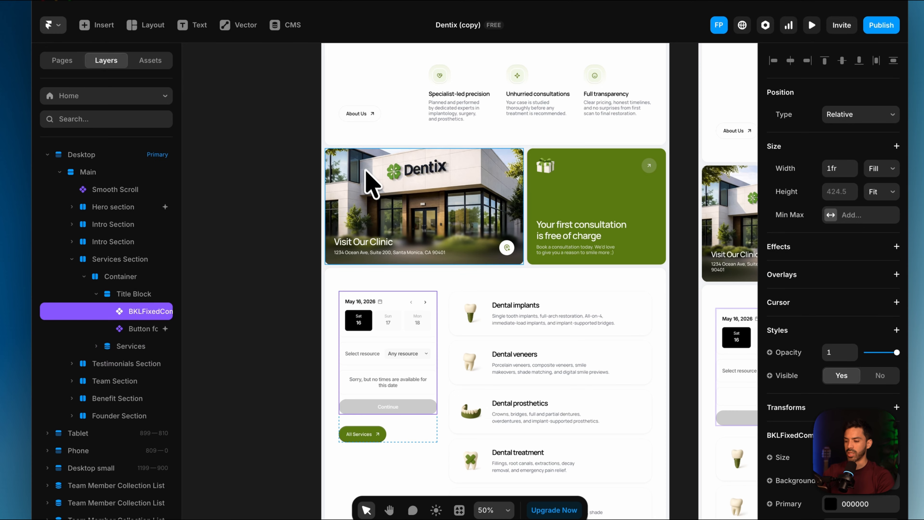
Delete the All Services button below the booking component
click(369, 436)
key(Delete)
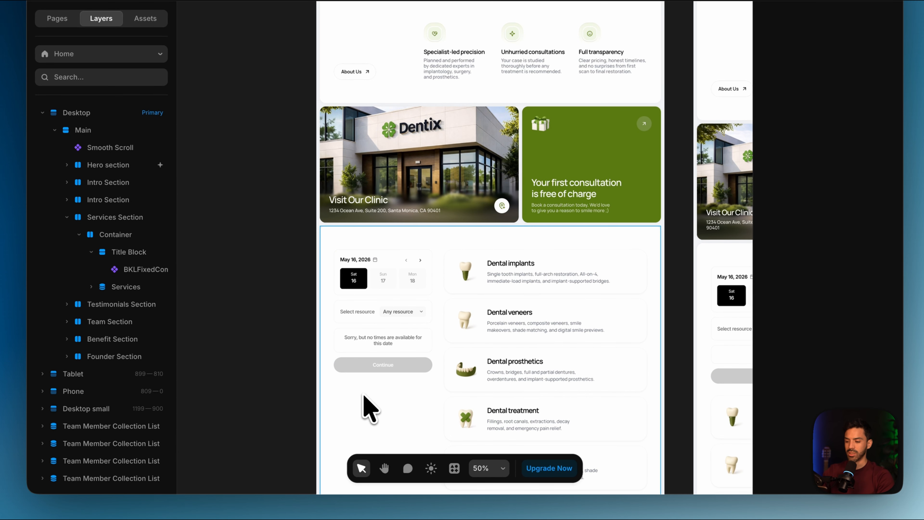
click(386, 383)
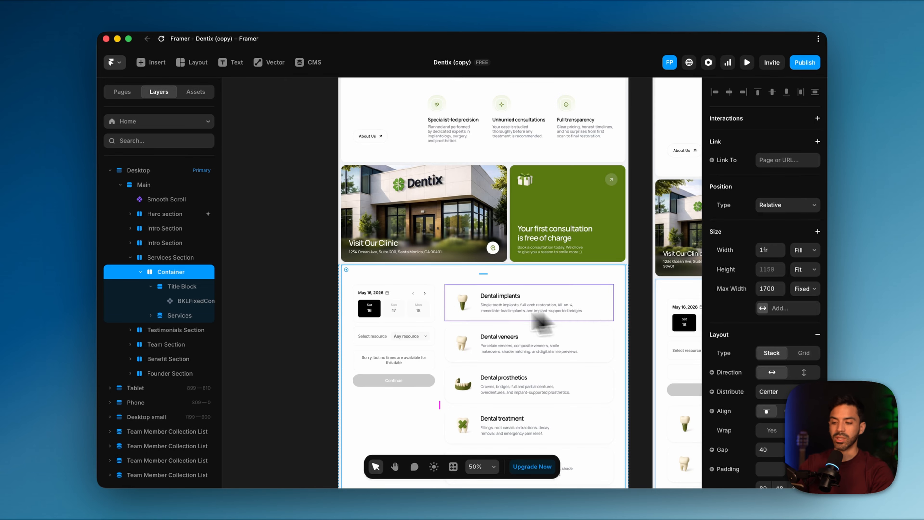
Select the booking component in the treatments section and review its size, colour, font and block settings
click(417, 326)
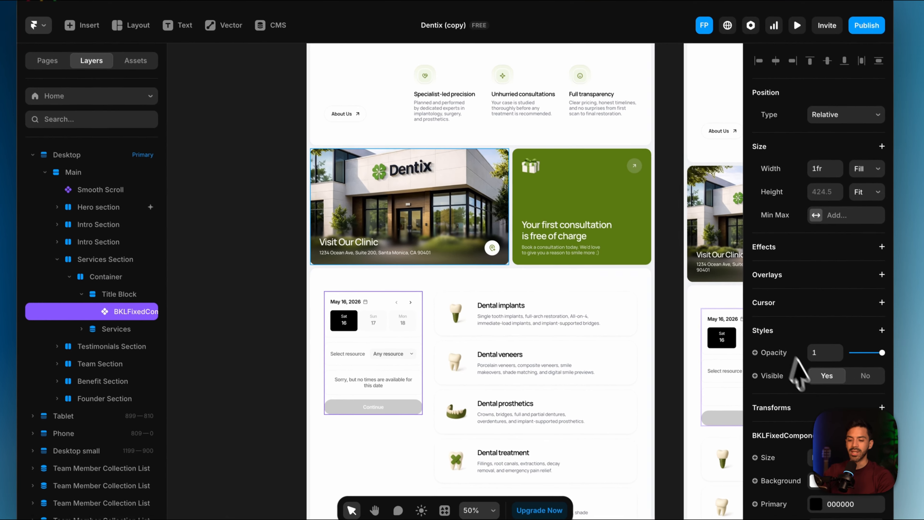
scroll(808, 382, down, 15)
scroll(812, 389, up, 15)
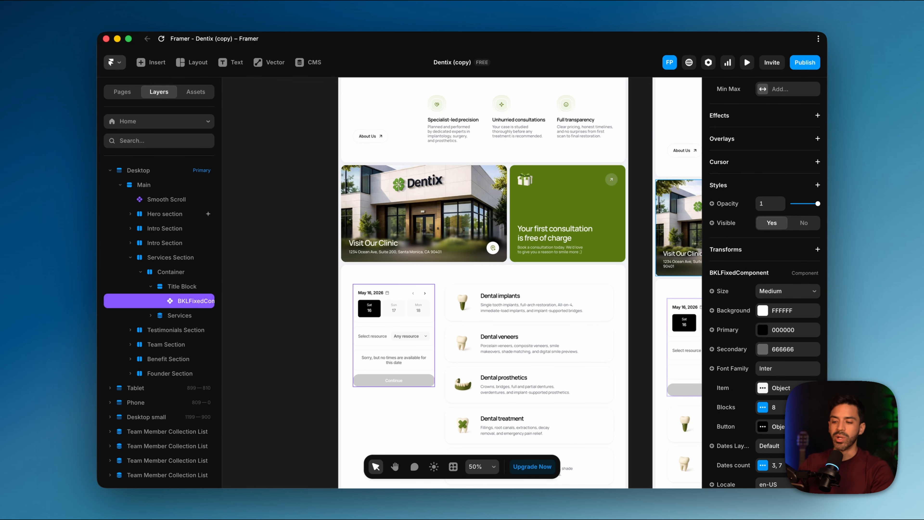
scroll(502, 367, down, 5)
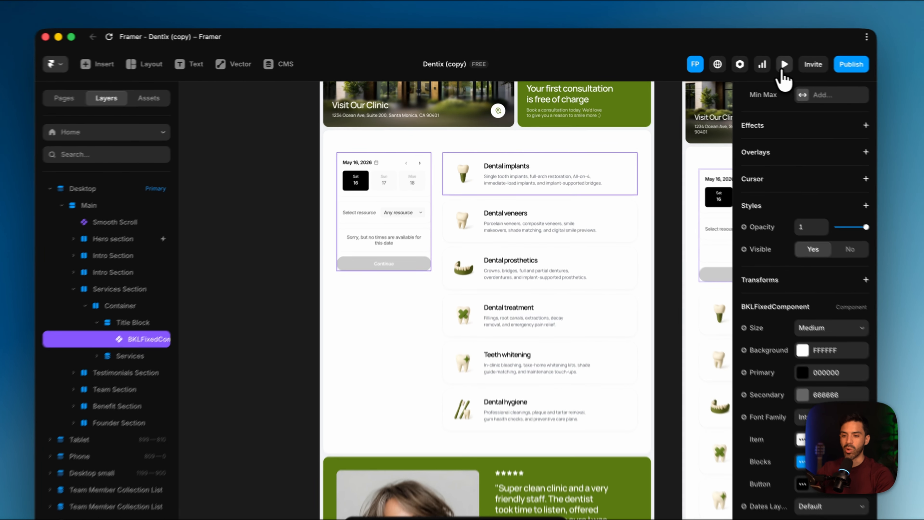
Preview the page, check the booking component beside the treatments list, and return to the canvas
click(747, 62)
scroll(655, 251, down, 10)
scroll(552, 371, up, 8)
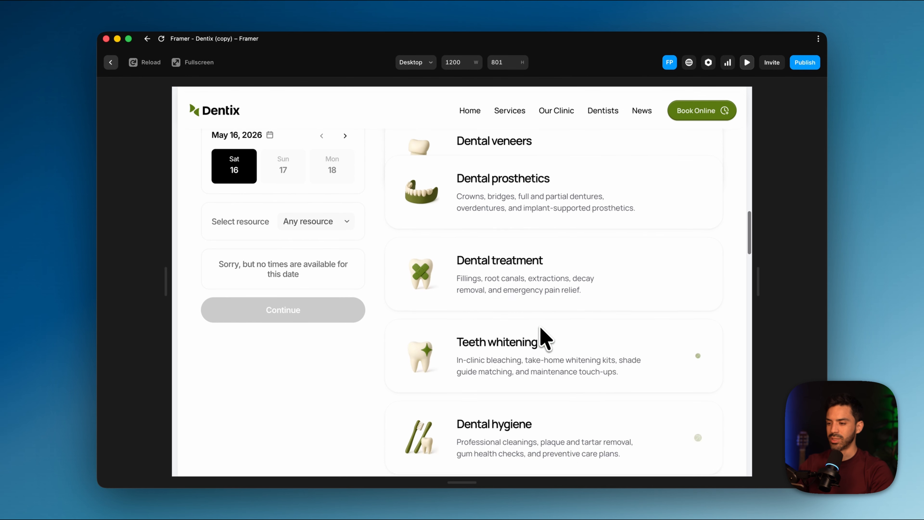
scroll(510, 328, up, 5)
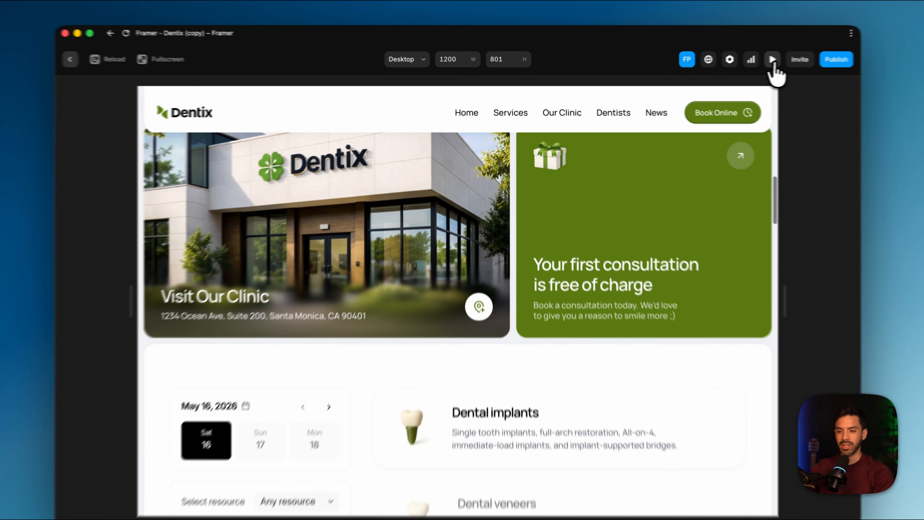
click(747, 63)
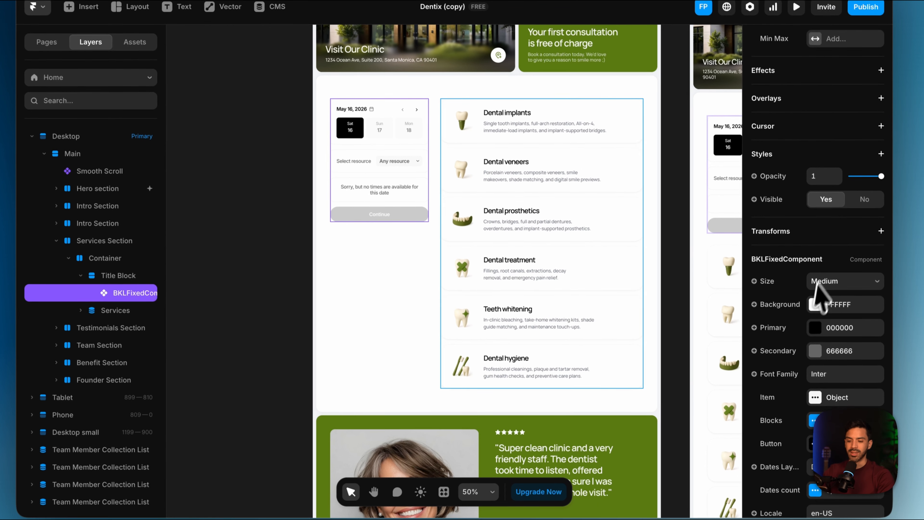
Set the Brand colour of the booking component's Item settings to the Accent_1 style
scroll(822, 320, down, 3)
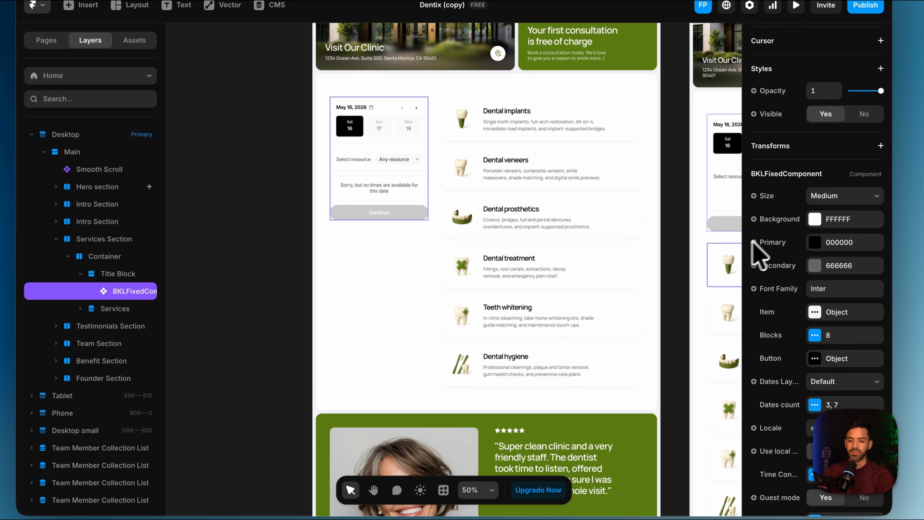
scroll(813, 302, down, 1)
click(815, 279)
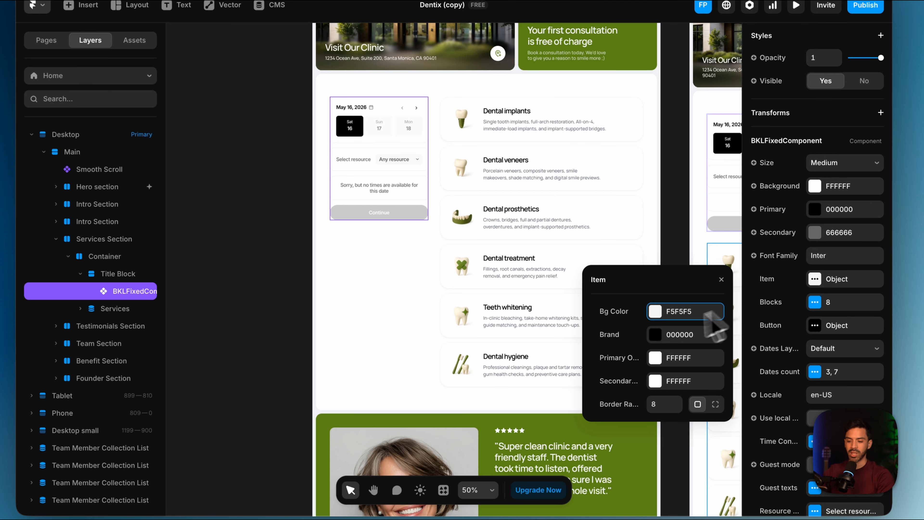
click(660, 335)
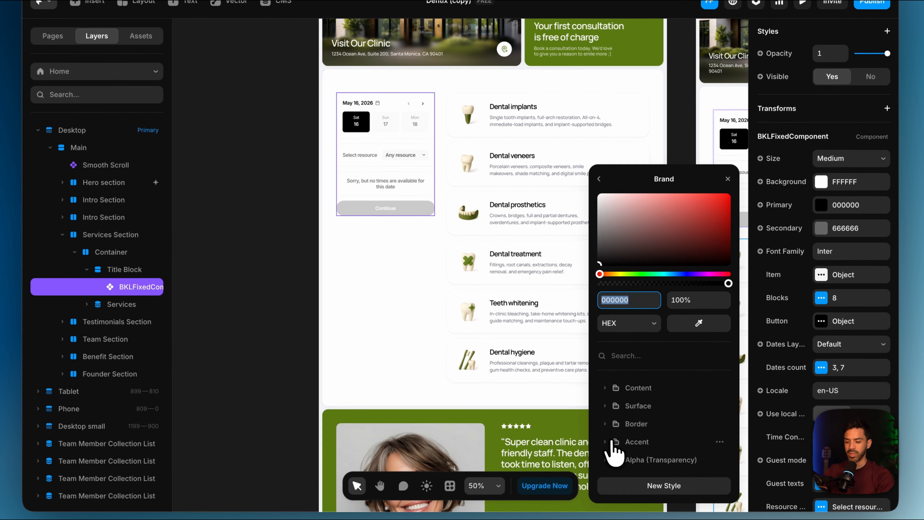
click(631, 446)
scroll(637, 426, down, 3)
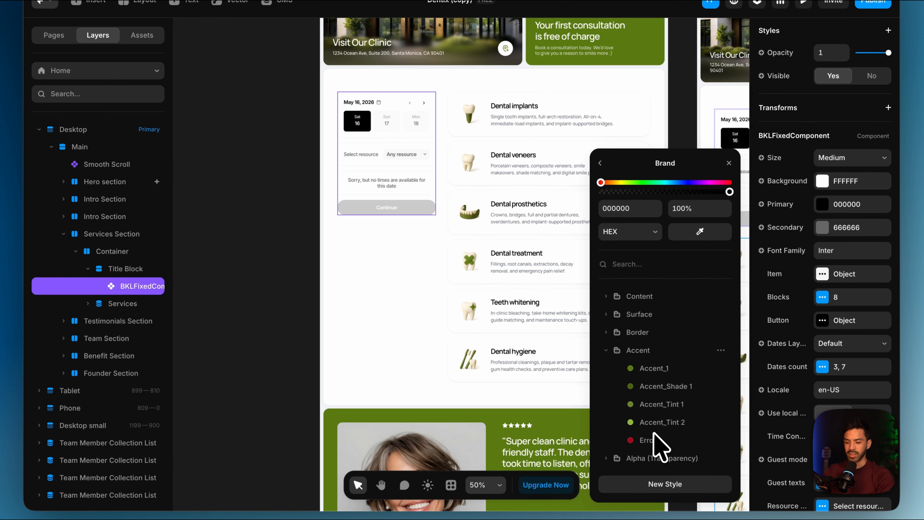
click(651, 369)
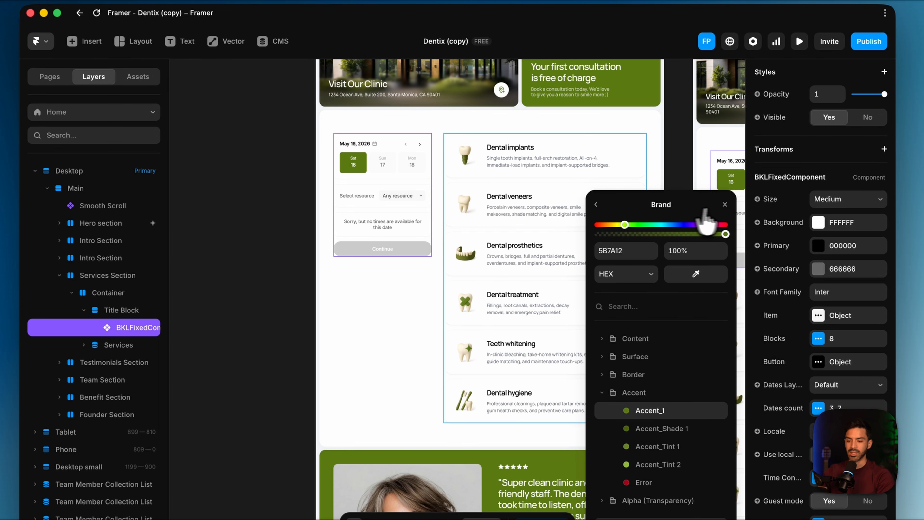
click(728, 164)
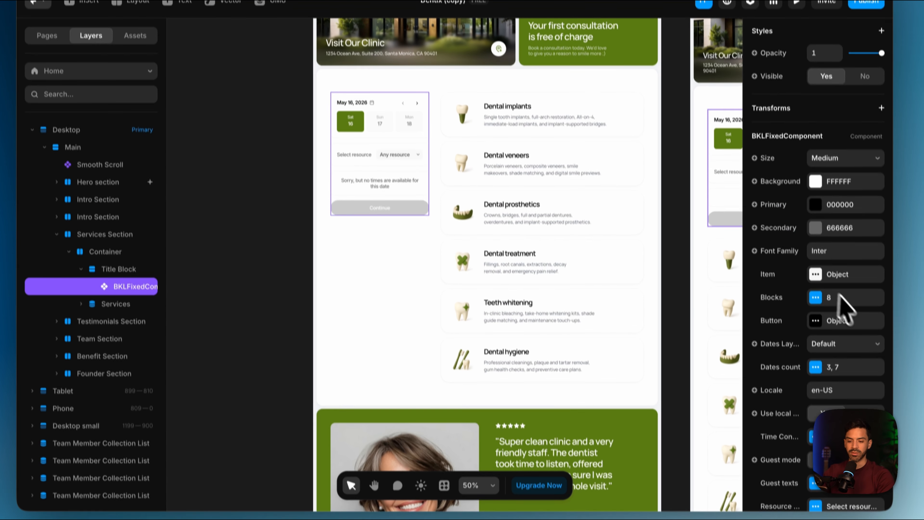
Set the background colour of the booking component's button to the Accent_1 style
scroll(856, 364, down, 2)
click(819, 361)
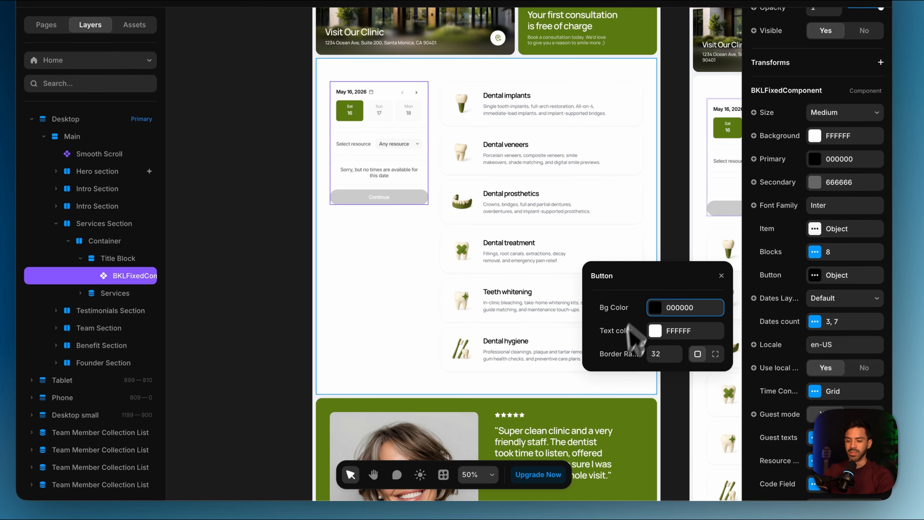
click(656, 308)
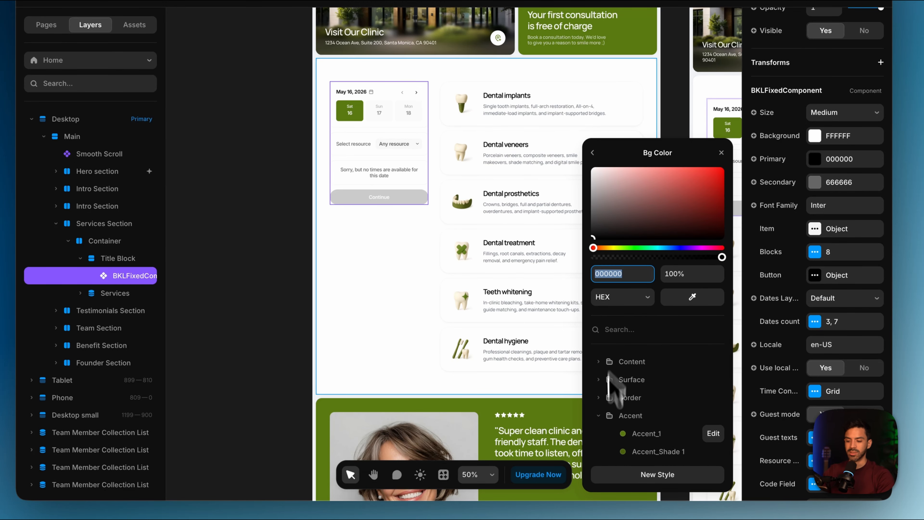
scroll(635, 431, down, 2)
click(637, 364)
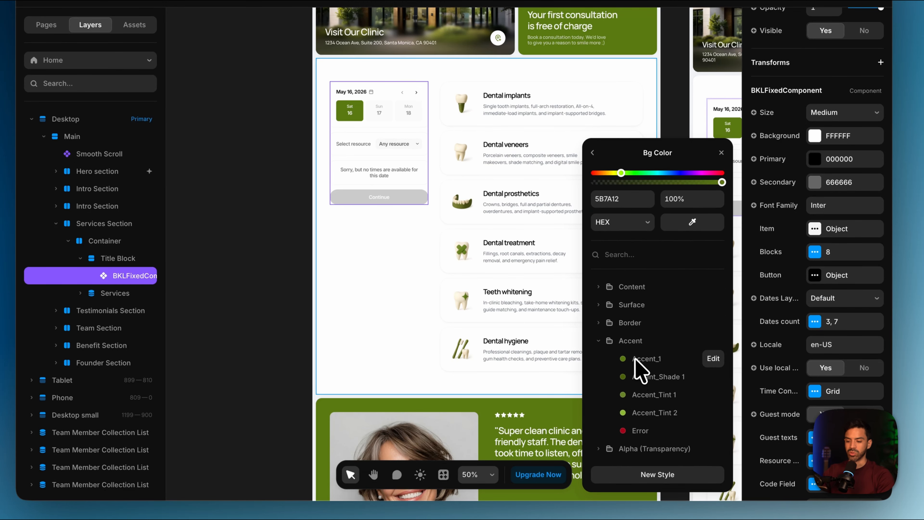
click(402, 327)
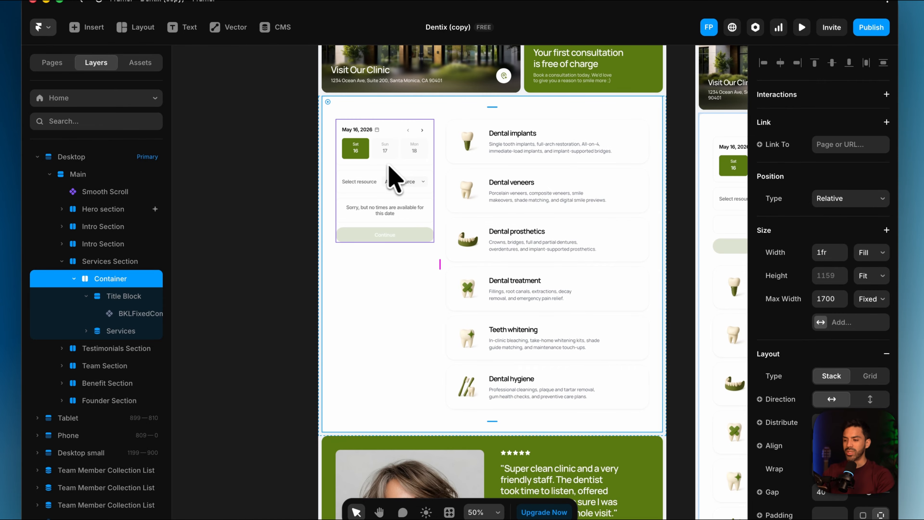
Select the booking component beside the treatments list and set its size to Small
click(389, 191)
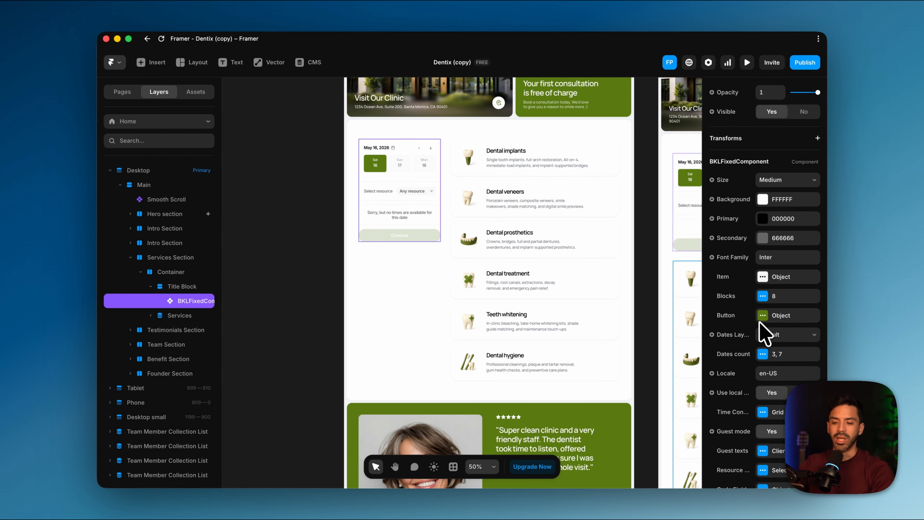
scroll(765, 332, up, 4)
click(787, 263)
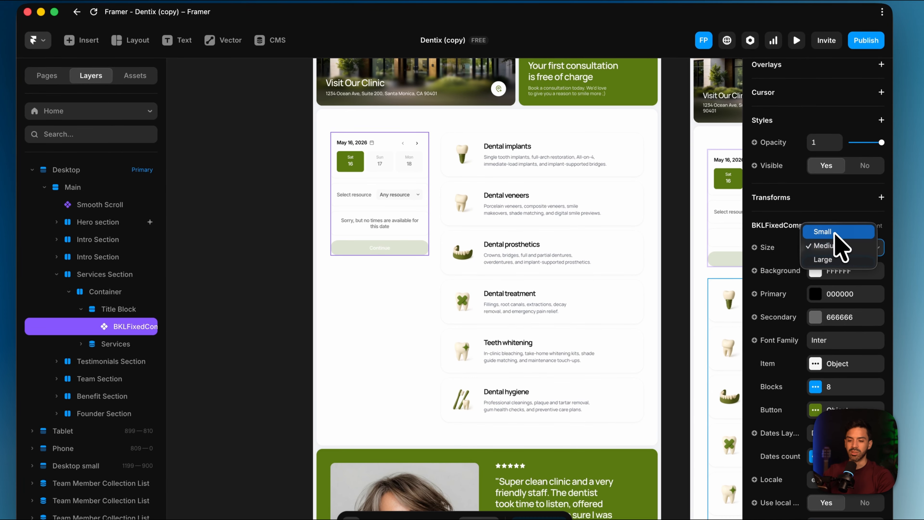
click(835, 233)
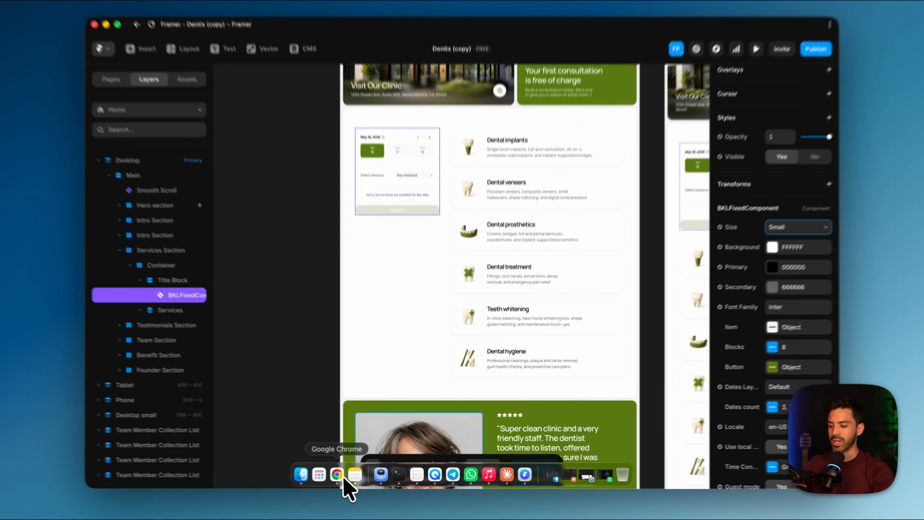
Switch to Google Chrome, open the Bookla Platform site in a new tab and sign in
click(322, 480)
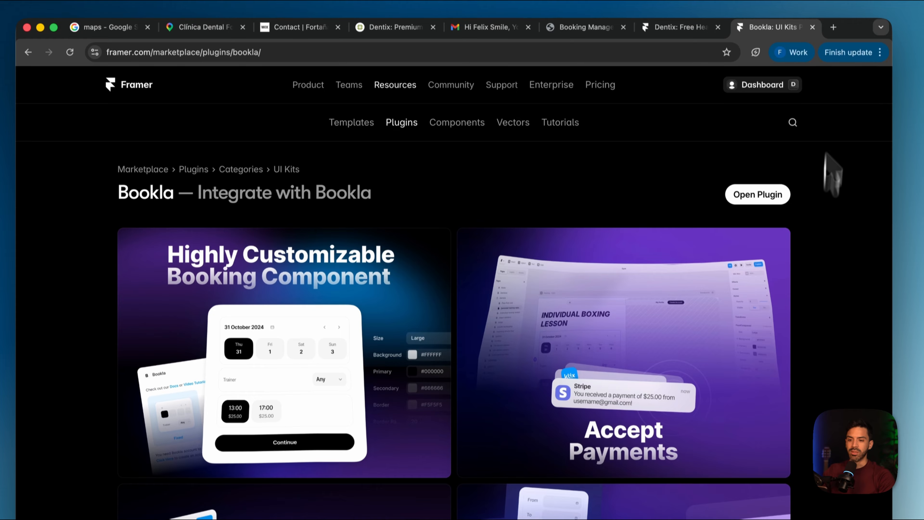
click(833, 41)
text(bookla.com/platform/)
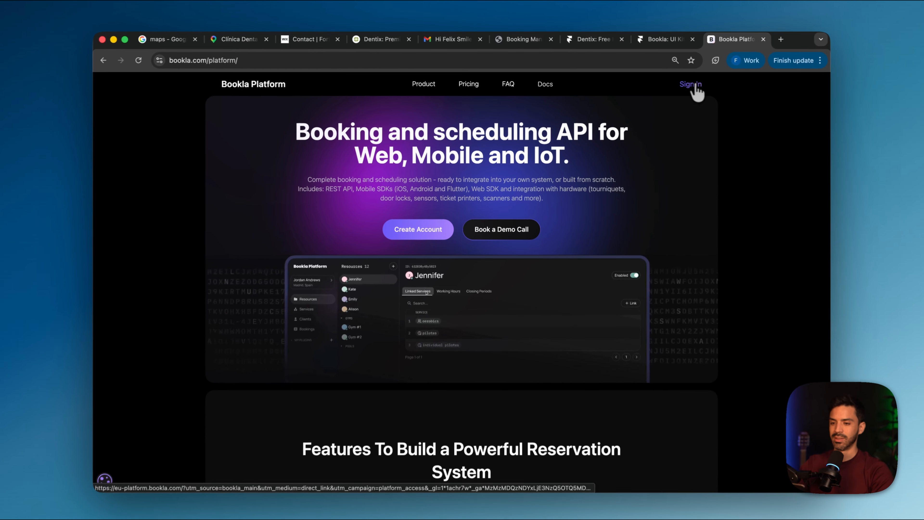
click(694, 85)
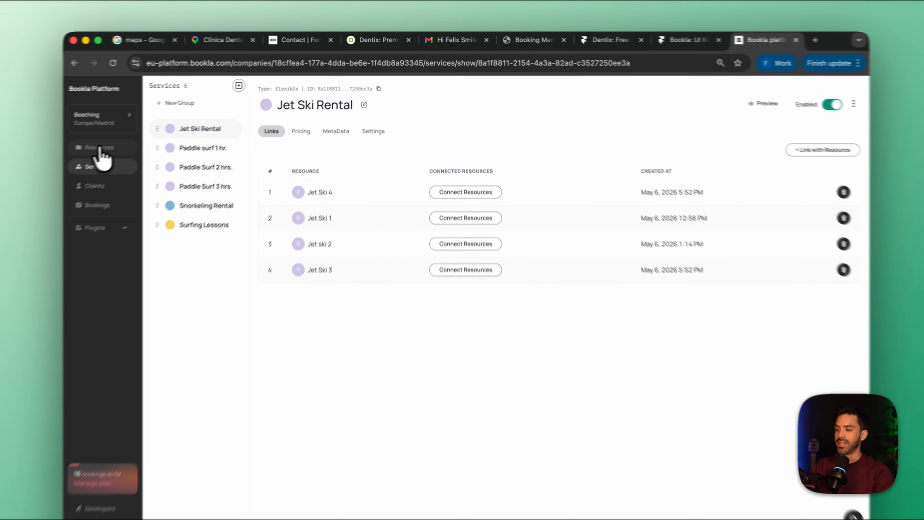
Switch the active Bookla company from Beaching to Dentist Clinic
click(99, 147)
click(95, 166)
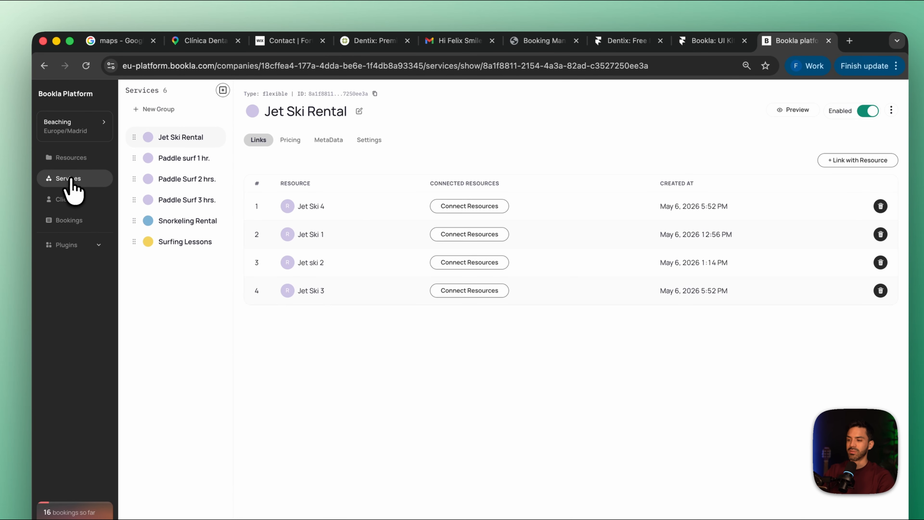
click(89, 137)
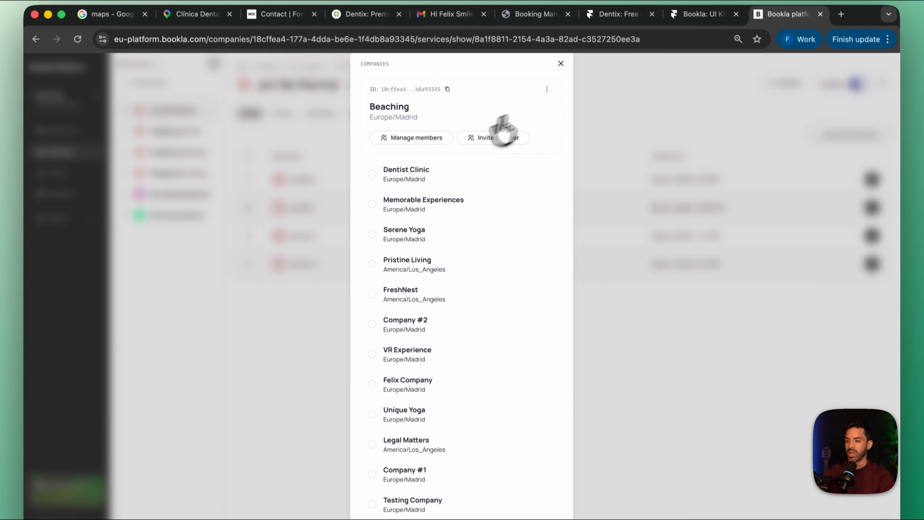
click(373, 171)
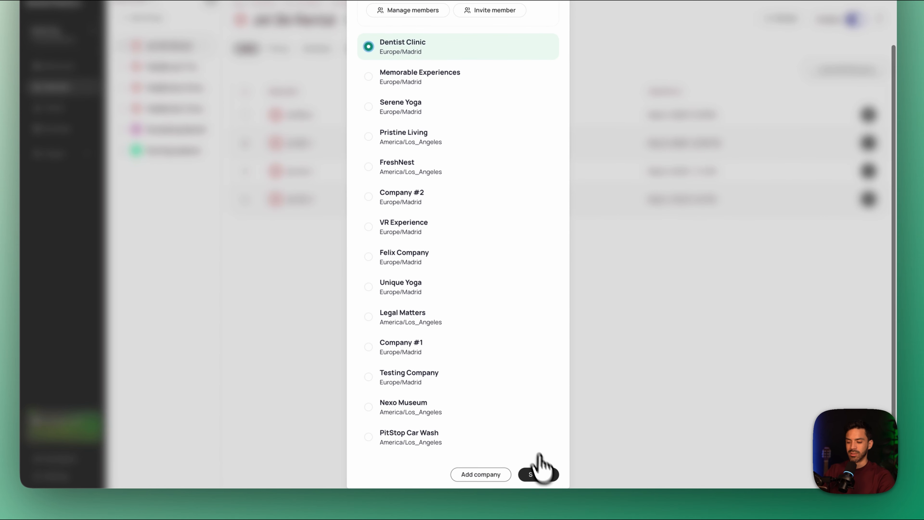
click(538, 480)
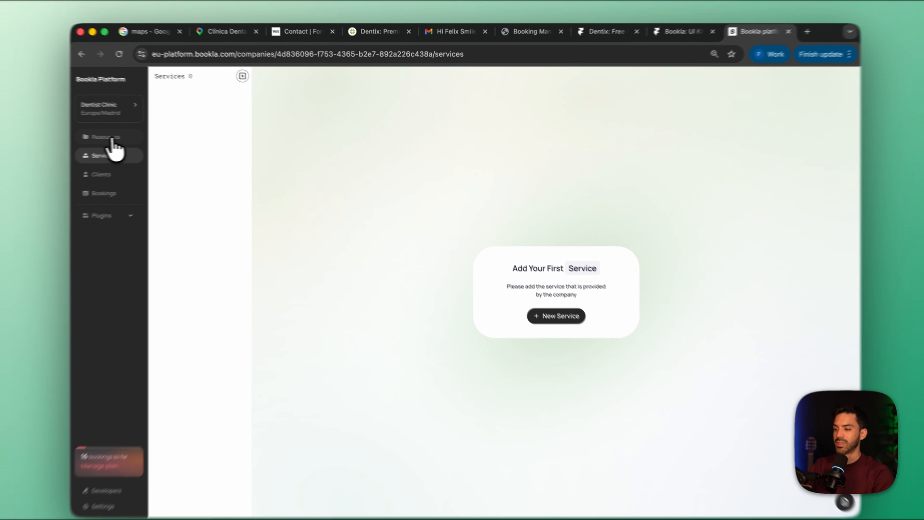
Create the Dentist Clinic's first resource, entering the dentist's full name
click(128, 137)
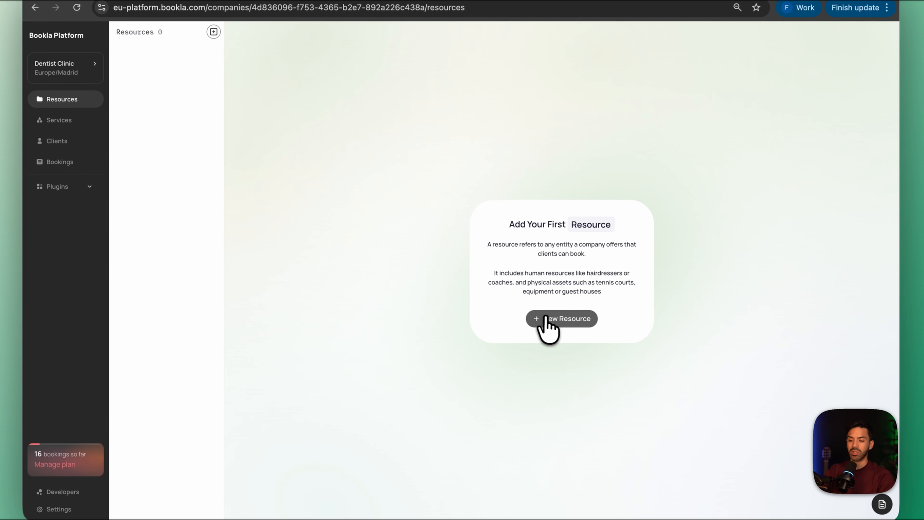
click(551, 320)
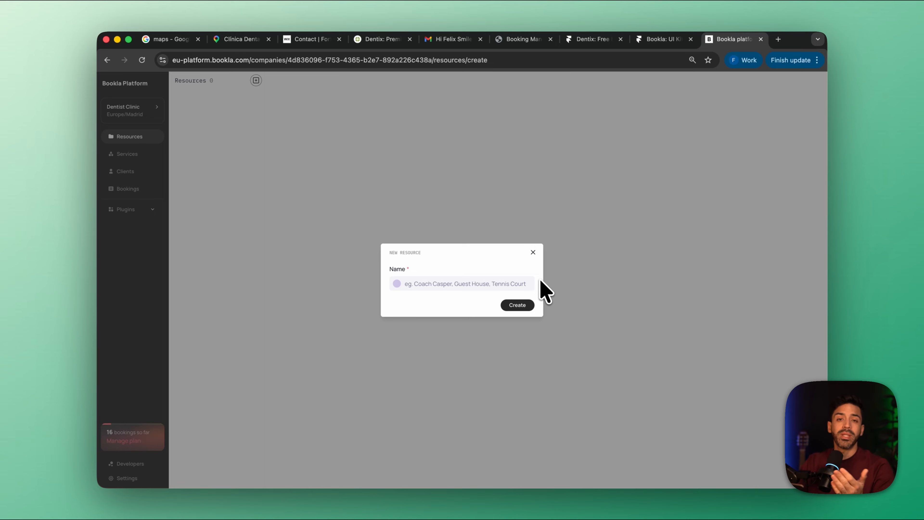
click(460, 285)
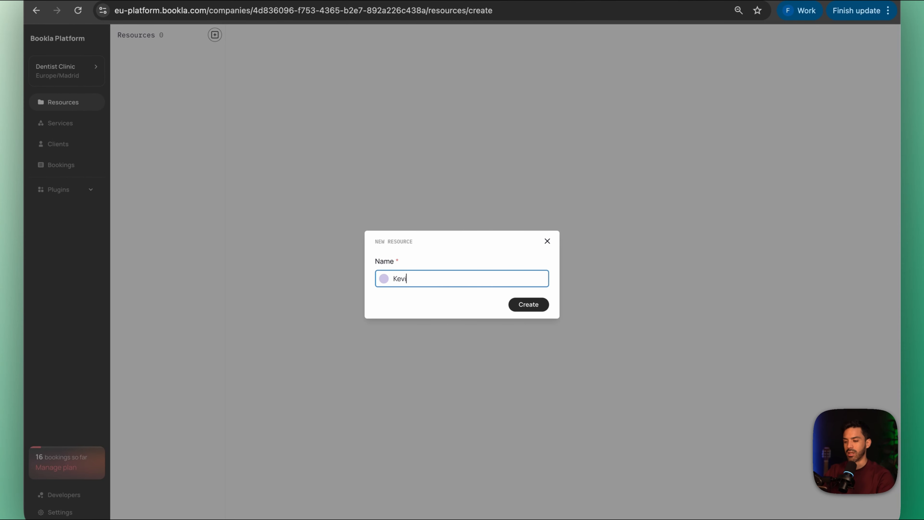
key(Return)
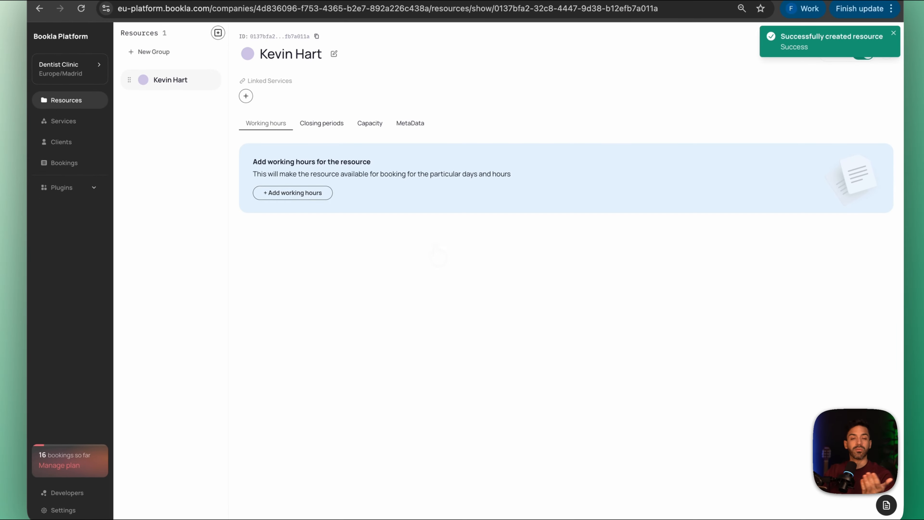
Start new working hours for the dentist resource and select Tuesday, Wednesday, Thursday and Friday as working days
click(286, 193)
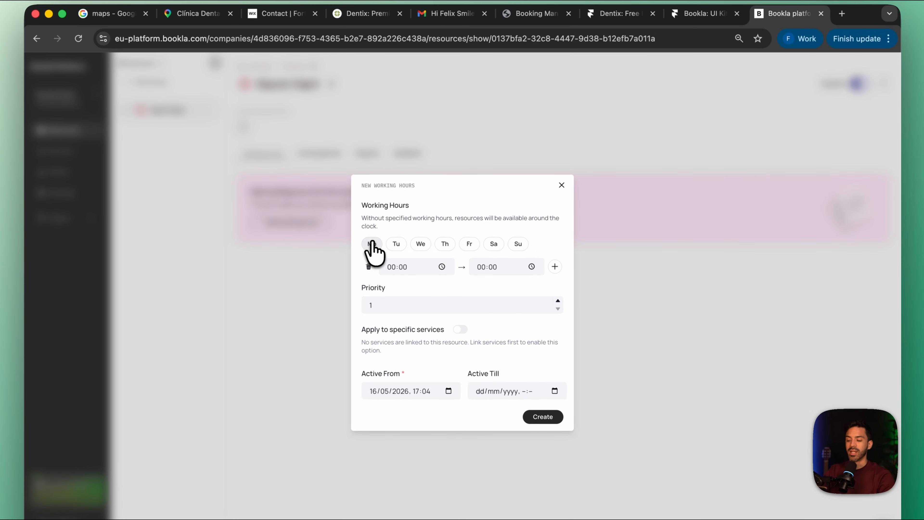
click(380, 234)
click(394, 244)
click(421, 244)
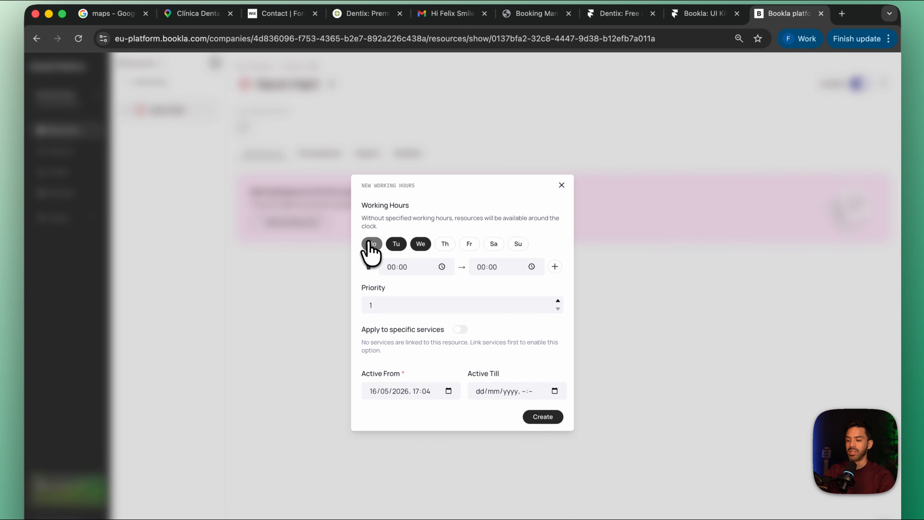
click(371, 244)
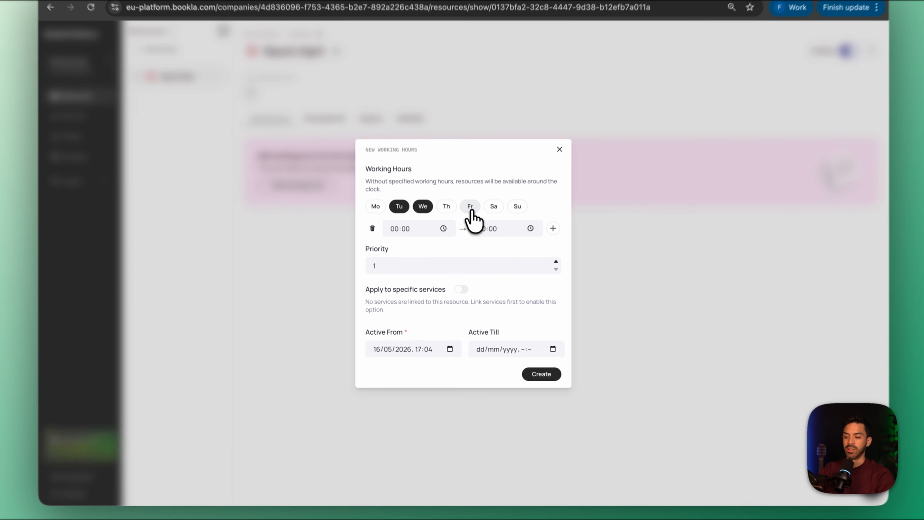
click(471, 208)
click(447, 208)
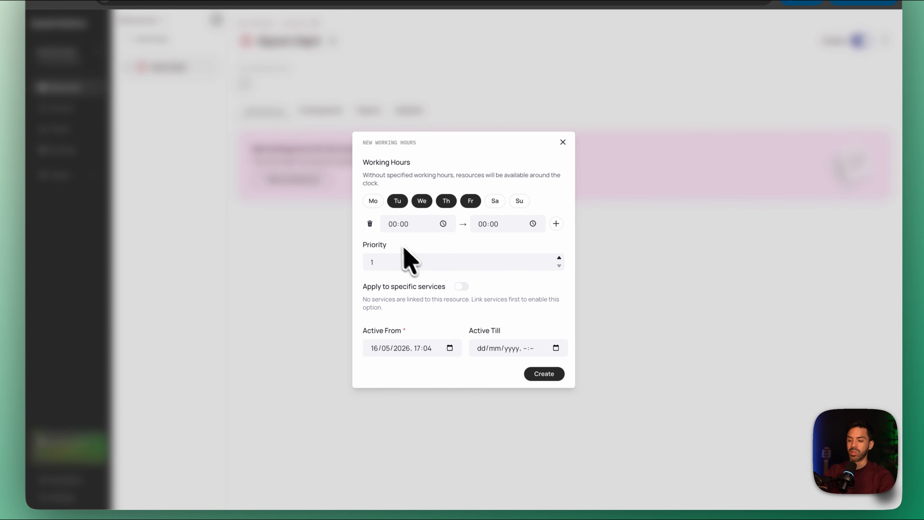
Create the working hours with a time range of 10:00 to 18:00 and check the resource's closing periods
click(395, 229)
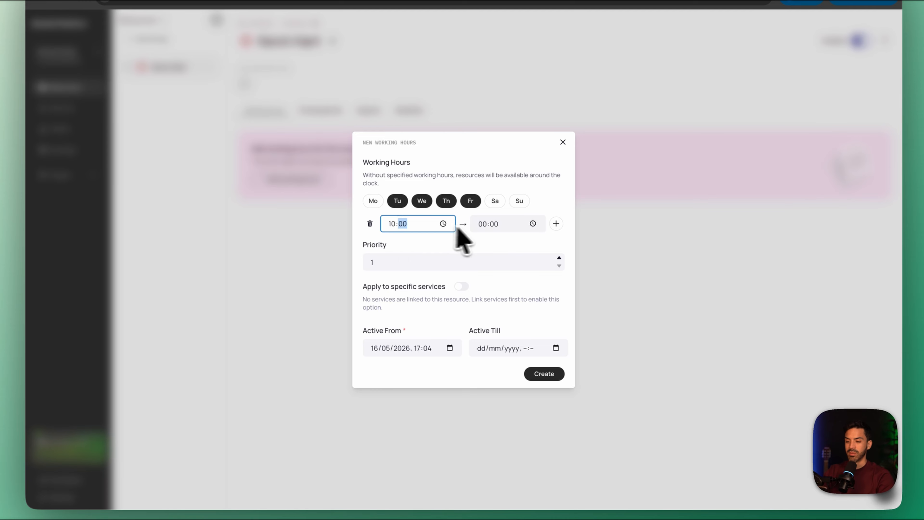
click(484, 225)
text(18)
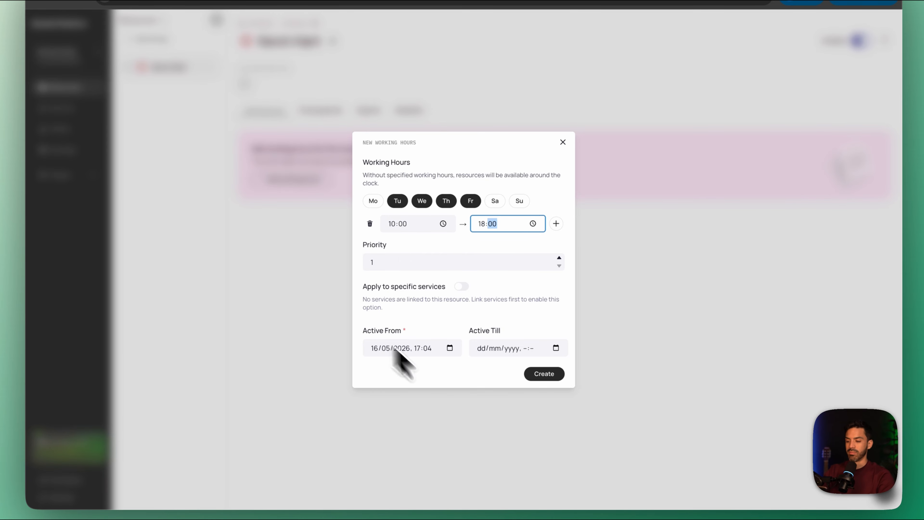
click(545, 374)
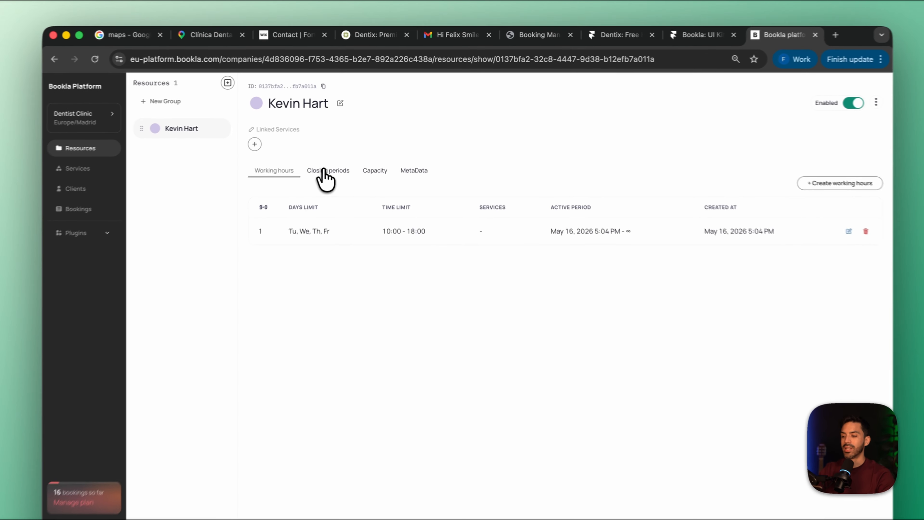
click(339, 156)
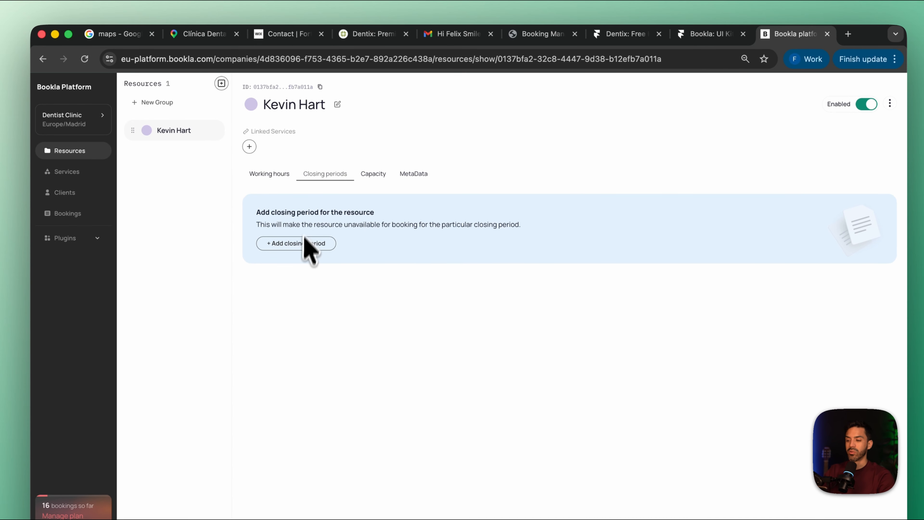
click(279, 174)
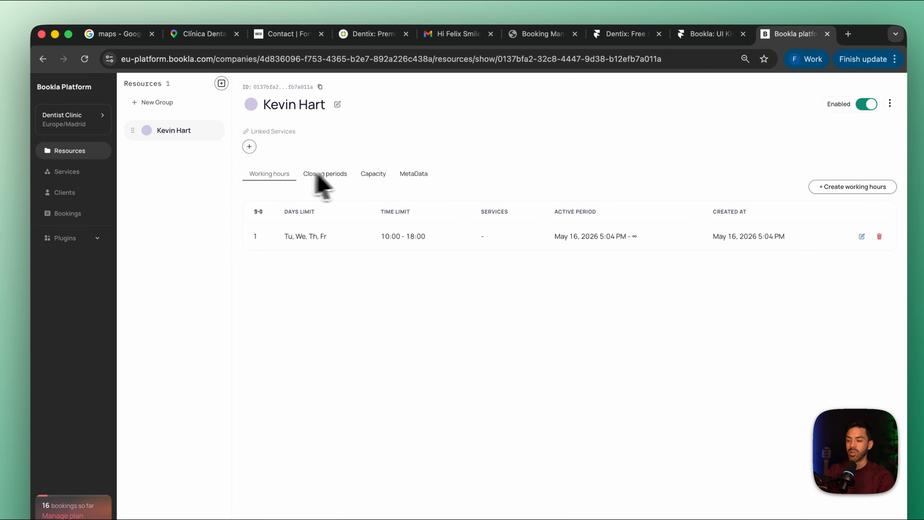
Create a second resource for the Dentist Clinic, entering the other dentist's full name
click(221, 84)
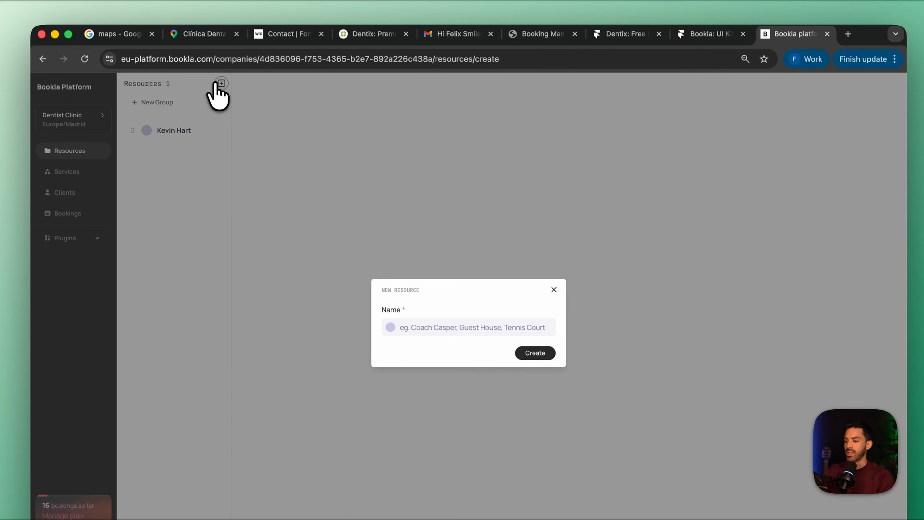
click(452, 326)
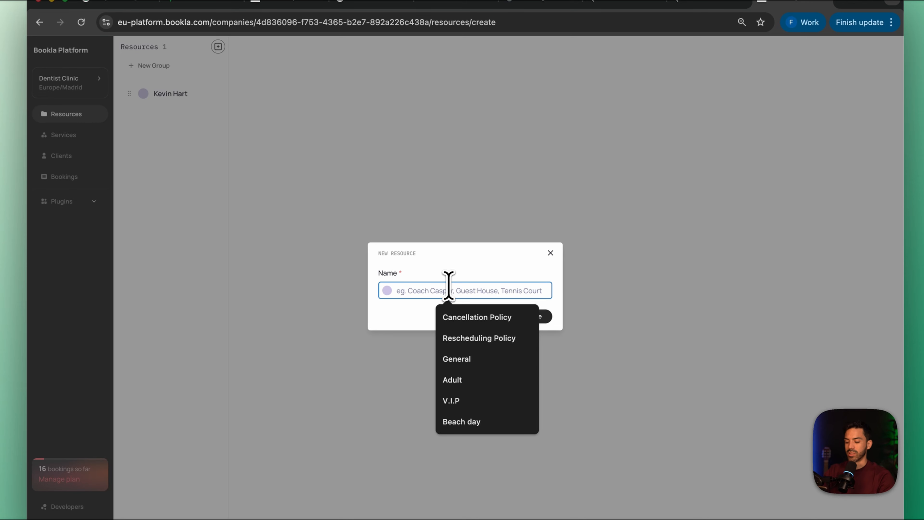
text(Mia)
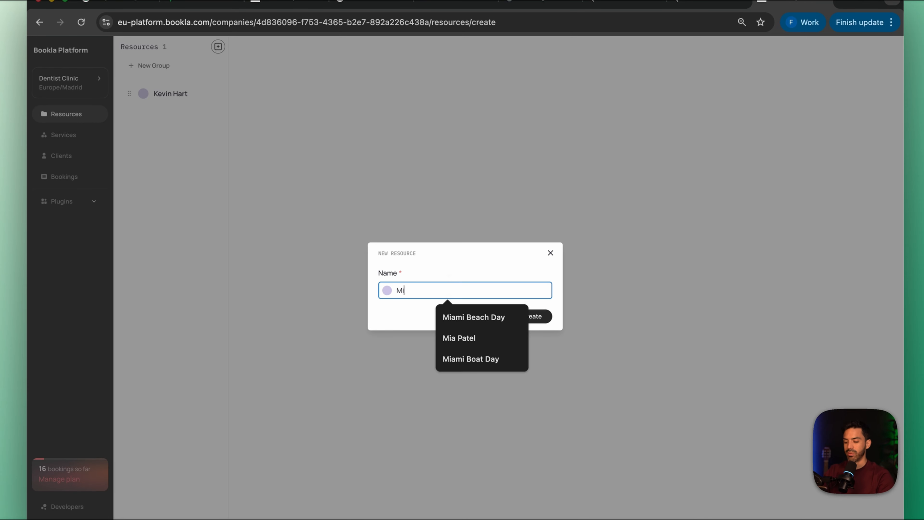
click(467, 311)
key(Return)
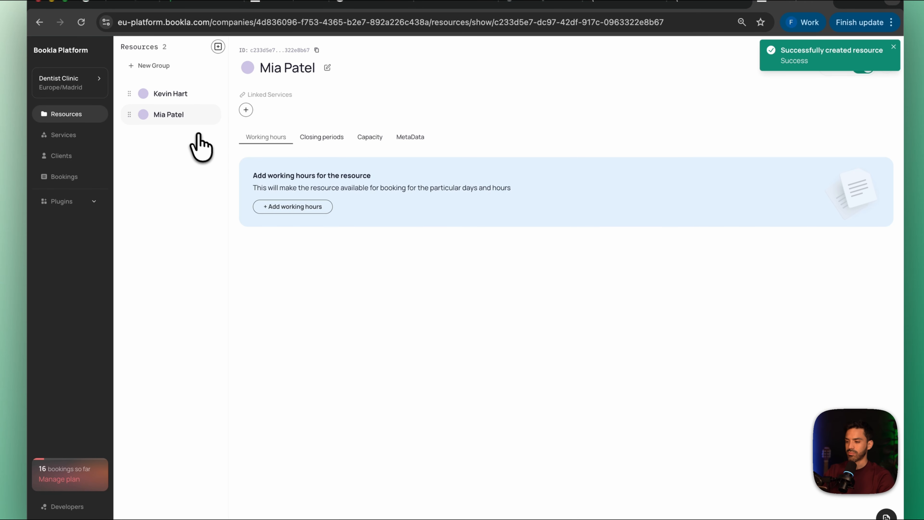
Start new working hours for the second dentist and select Monday through Saturday as working days
click(282, 204)
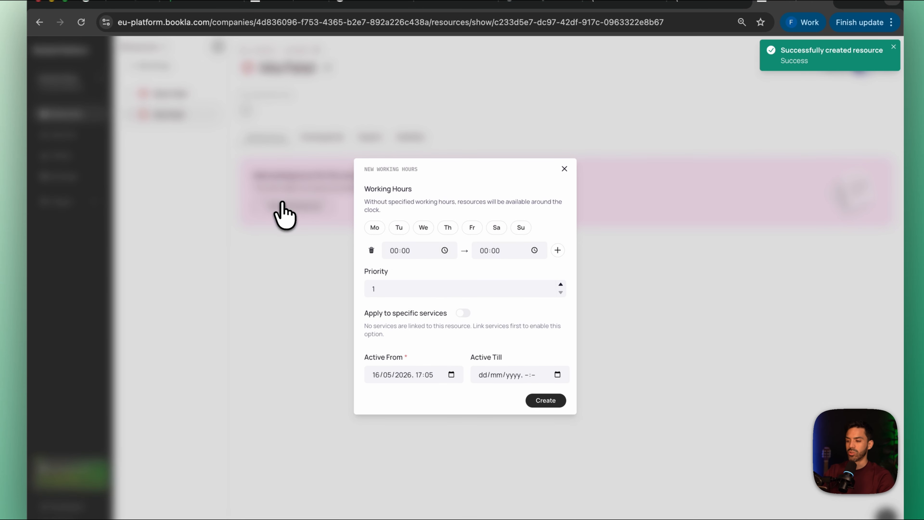
click(376, 228)
click(399, 229)
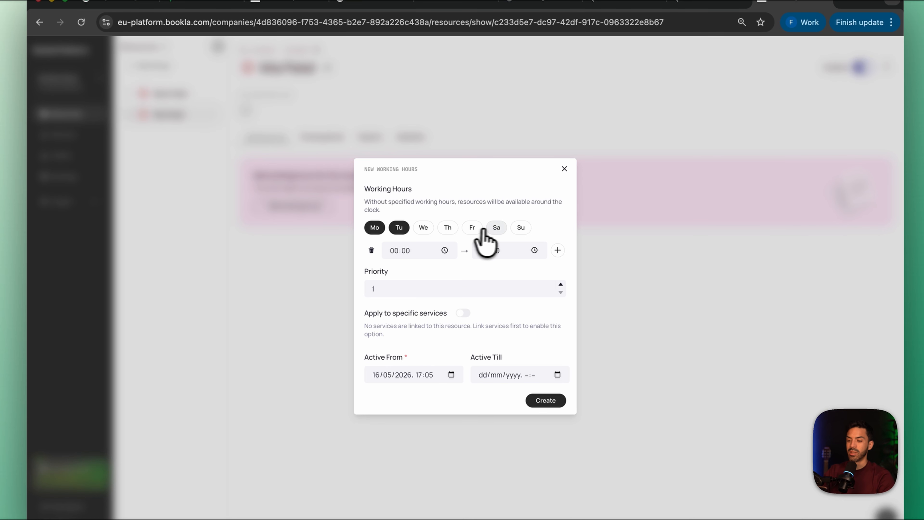
click(492, 228)
click(472, 228)
click(448, 229)
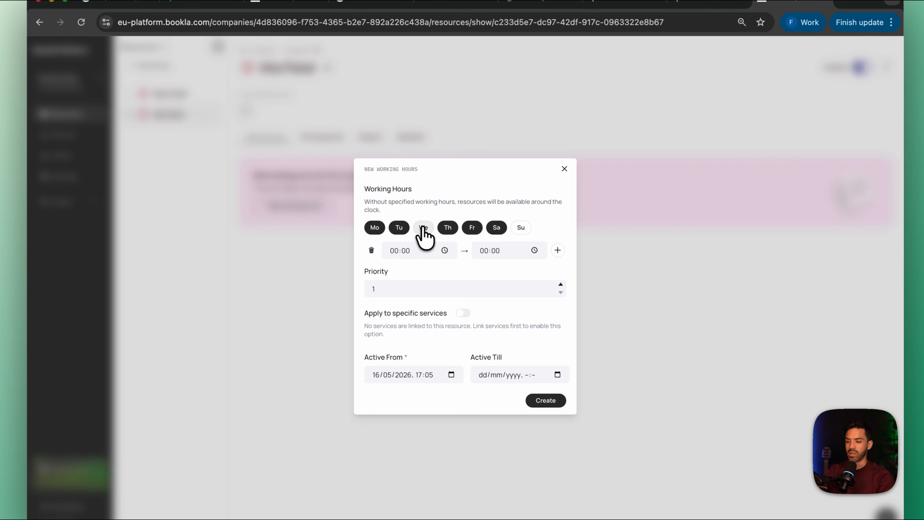
click(424, 229)
Set the second dentist's time range to 10:00 to 14:00 and create the working hours
click(392, 256)
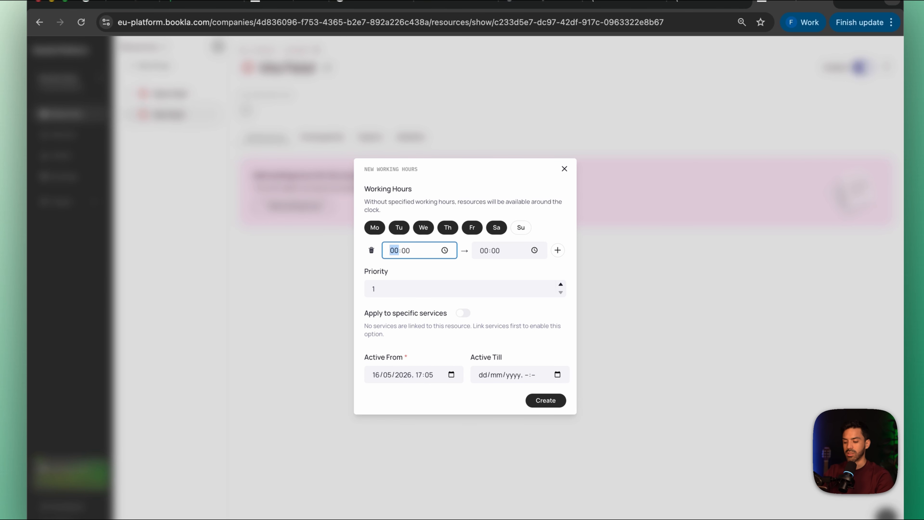
click(484, 252)
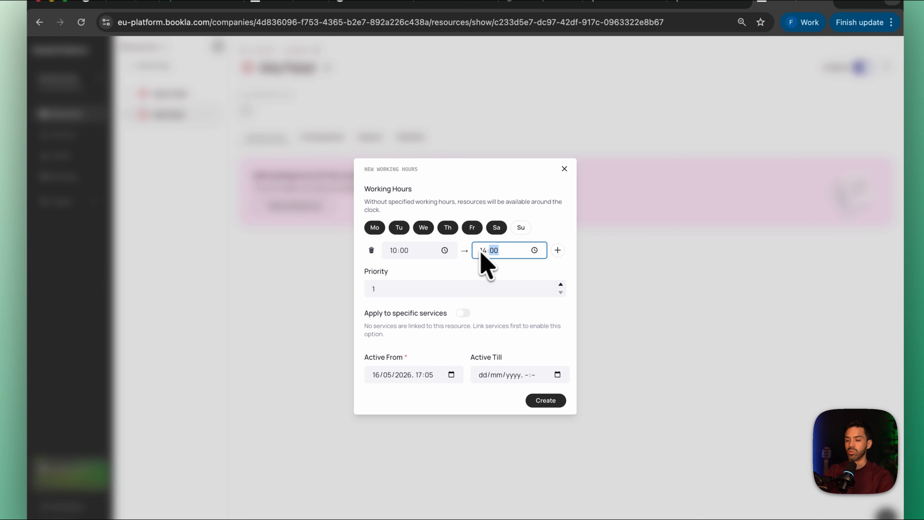
click(546, 400)
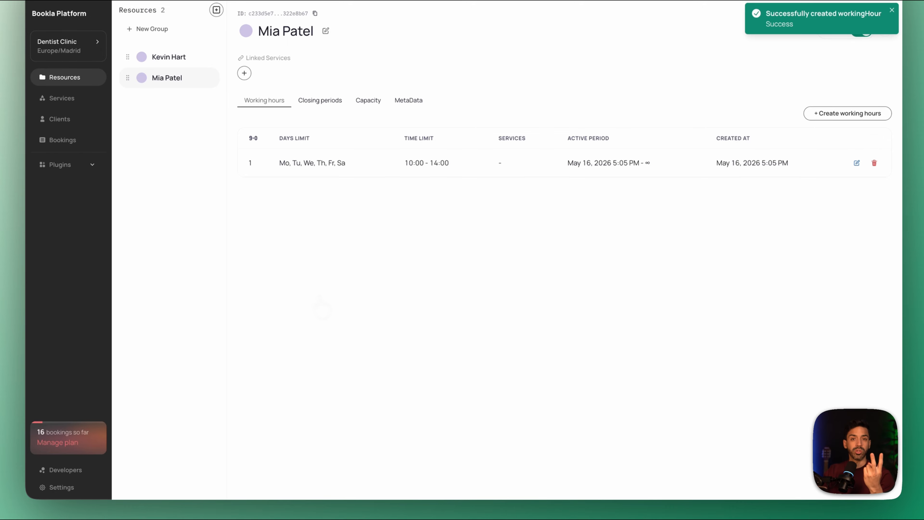
Start a new service named Dentist Consultation with the Fixed type
click(60, 99)
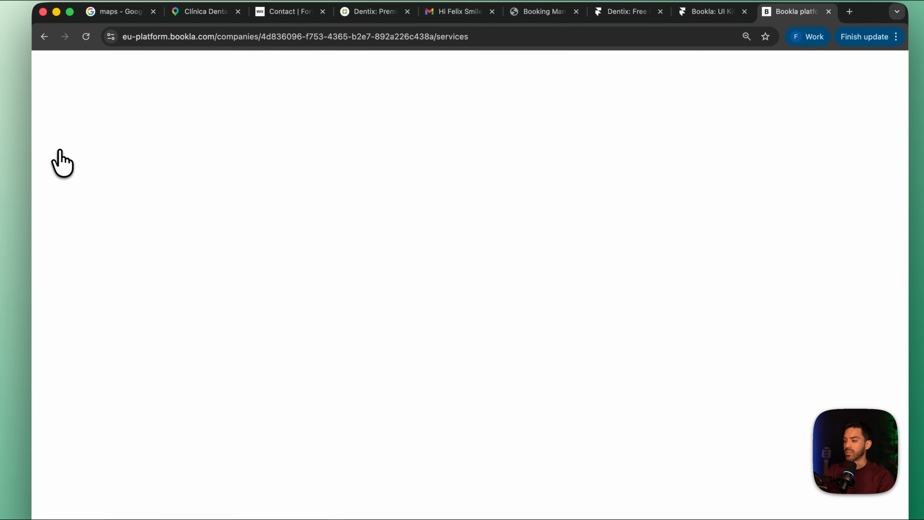
click(579, 327)
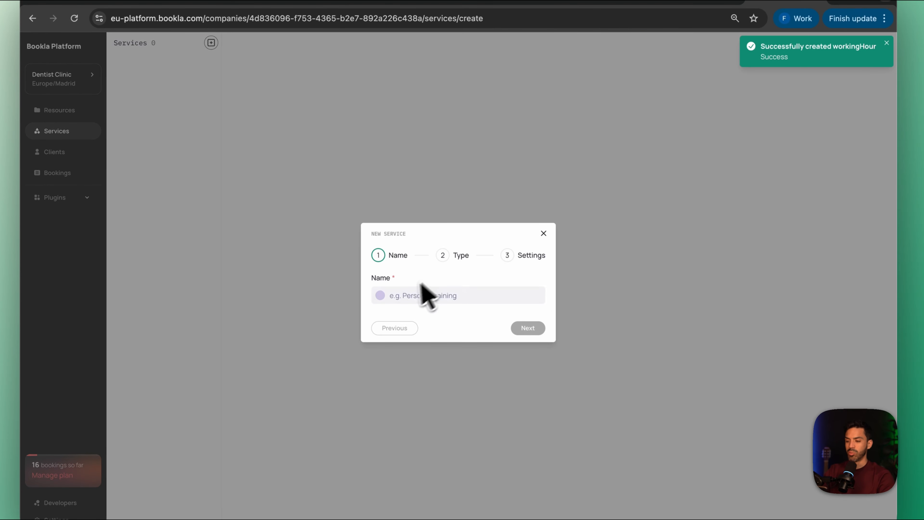
click(417, 313)
text(Dentis)
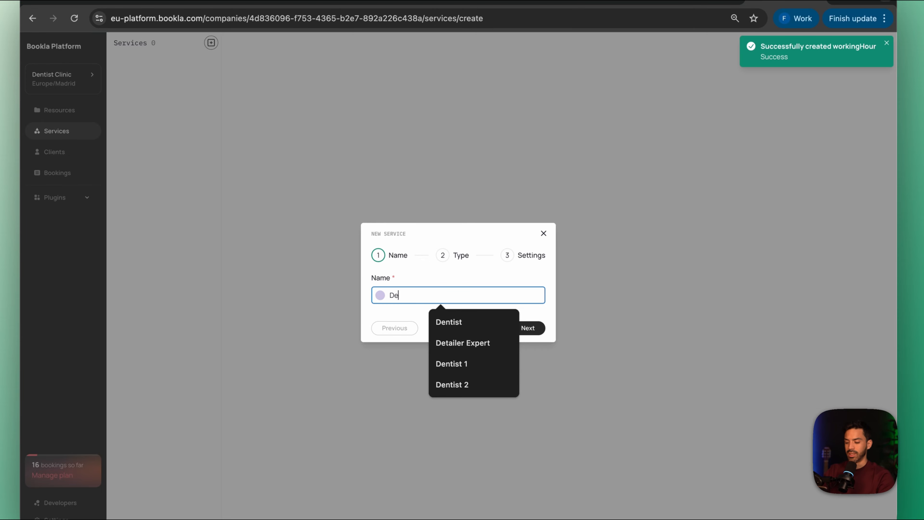
text(t Consultation)
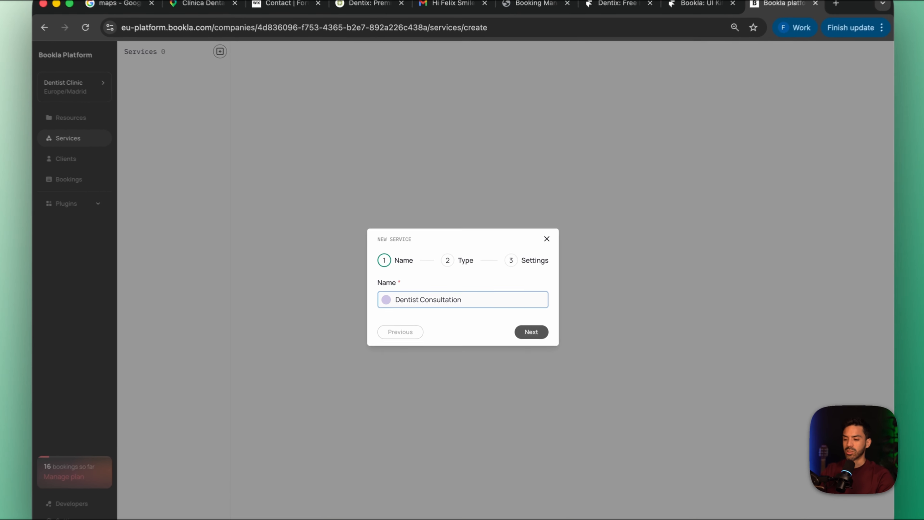
click(520, 318)
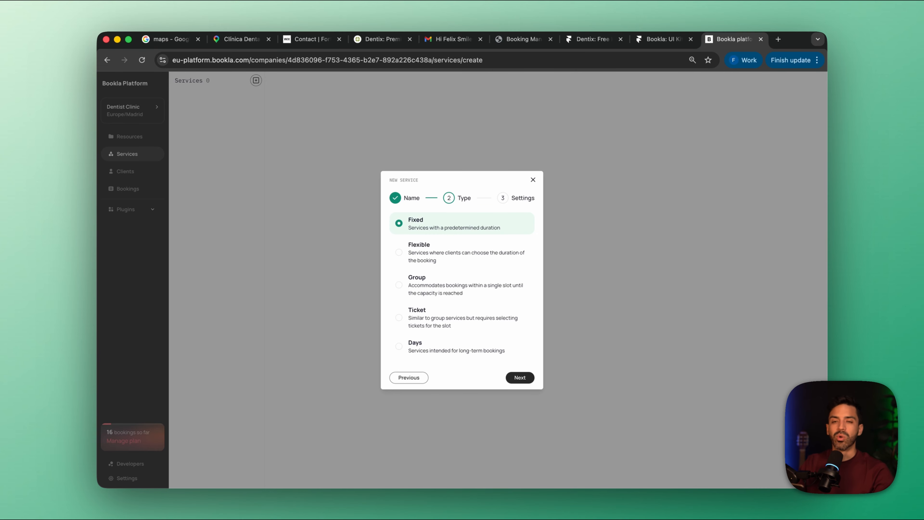
click(520, 378)
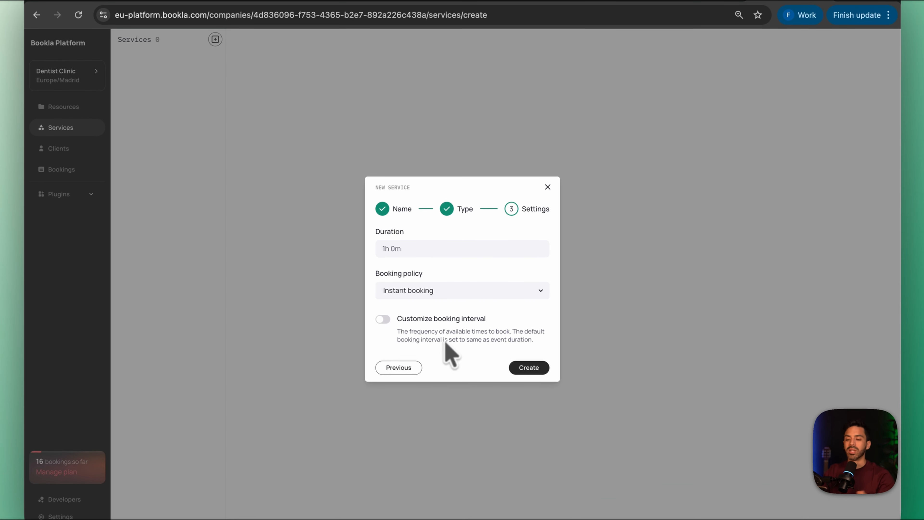
Check the service's duration and booking policy choices, and create it with the Instant booking policy
click(402, 271)
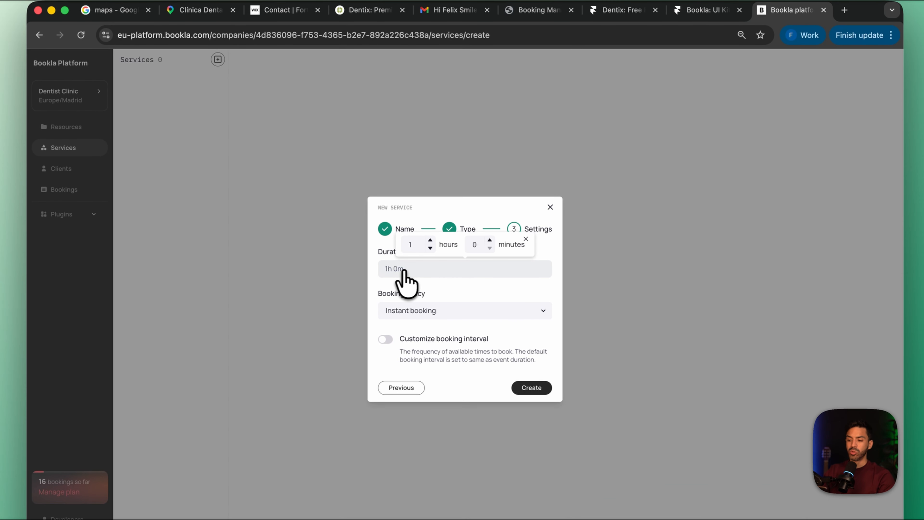
click(411, 272)
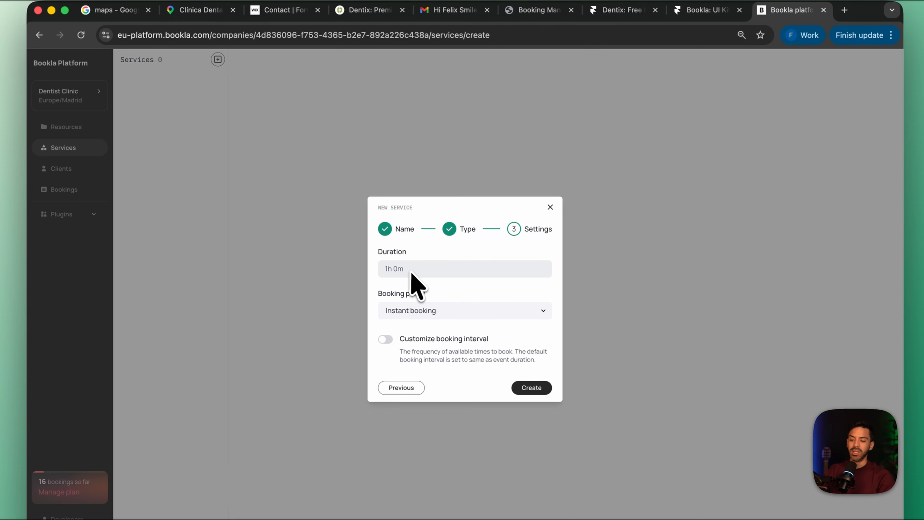
click(425, 271)
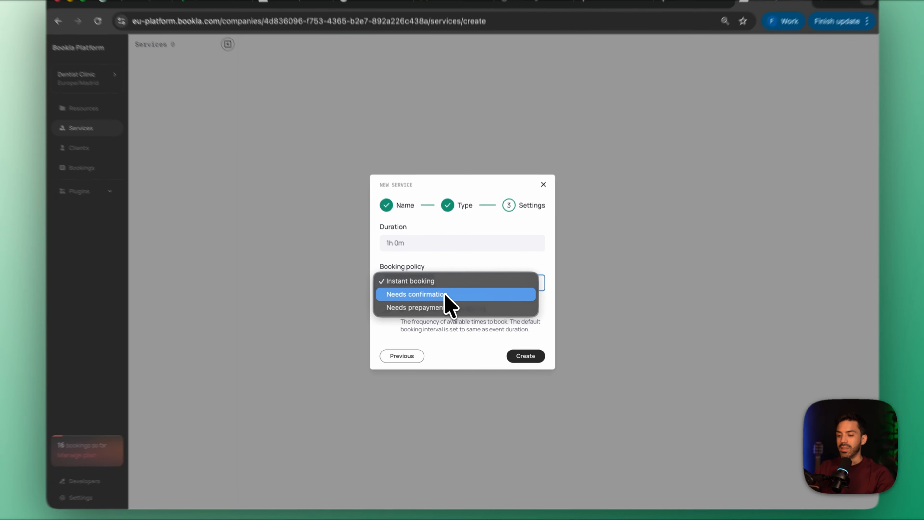
click(457, 301)
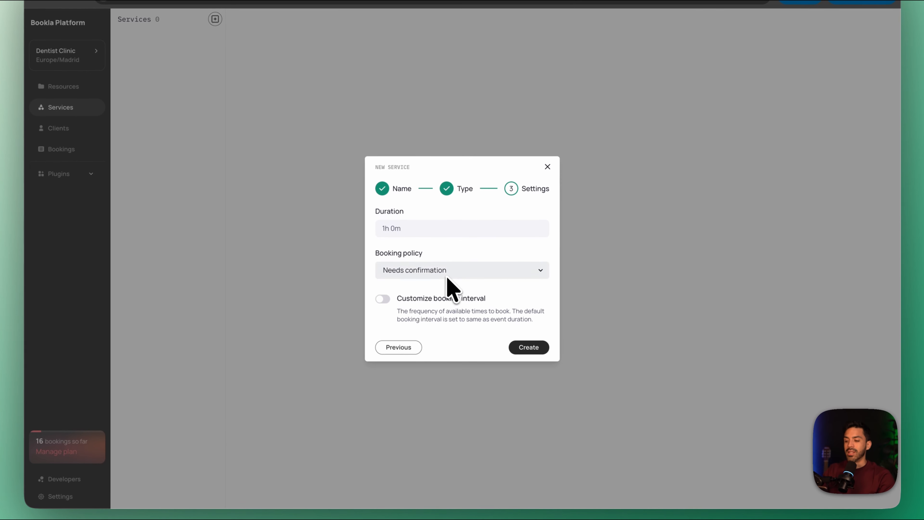
click(449, 291)
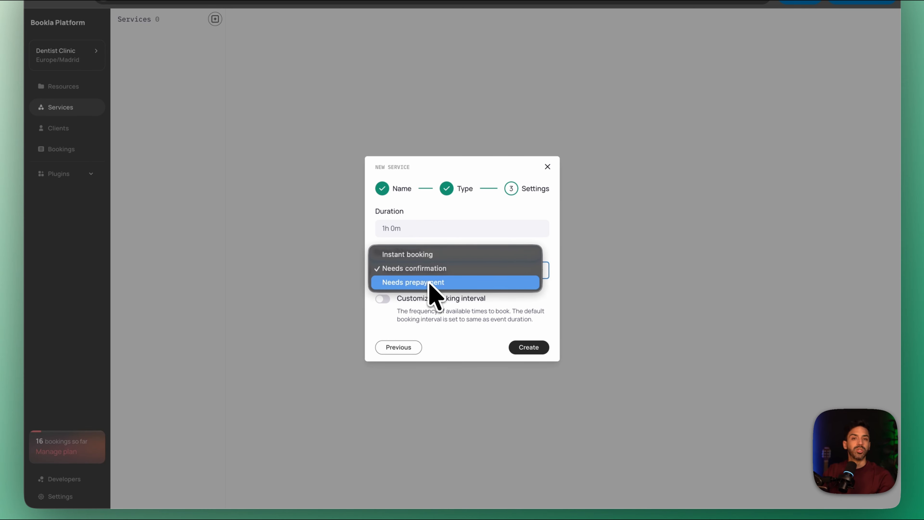
click(421, 257)
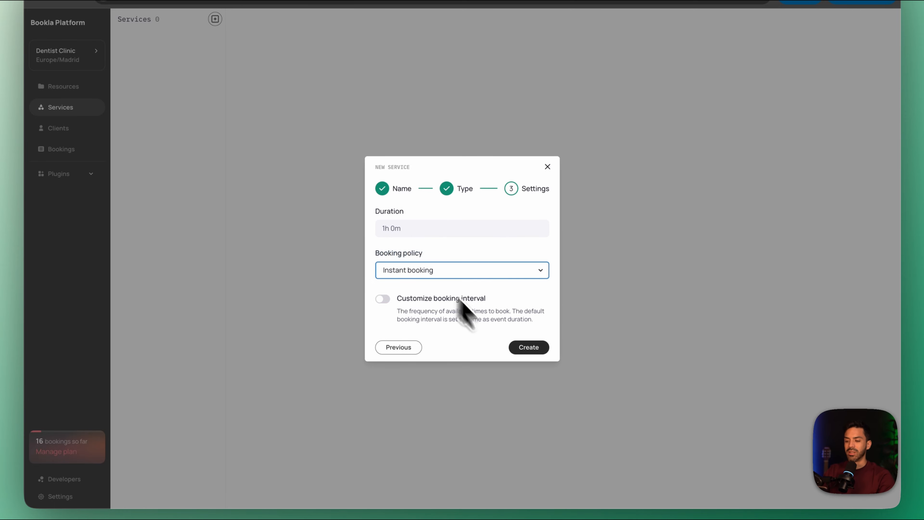
click(524, 347)
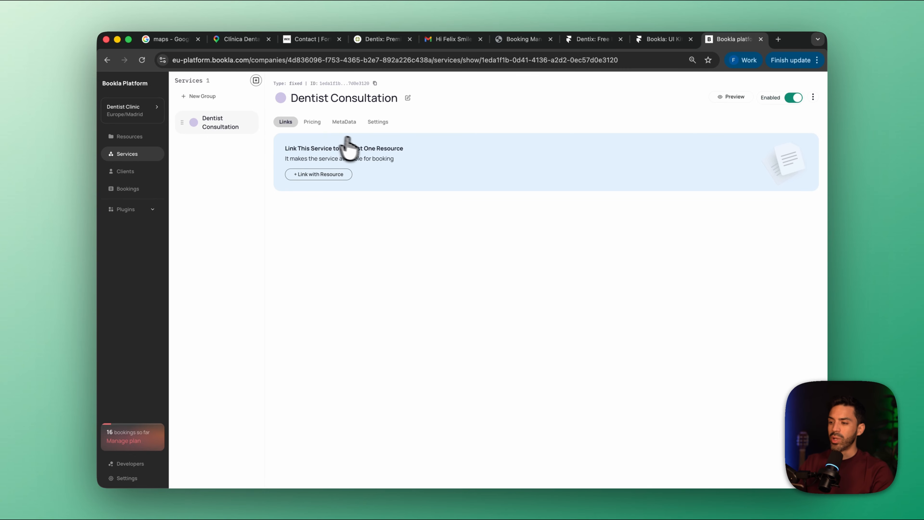
Link the Dentist Consultation service with both dentist resources
click(304, 174)
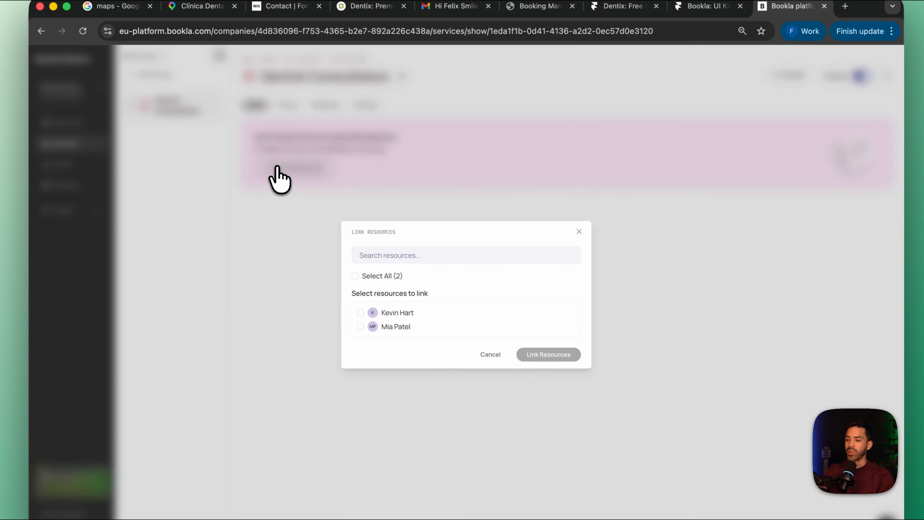
click(360, 313)
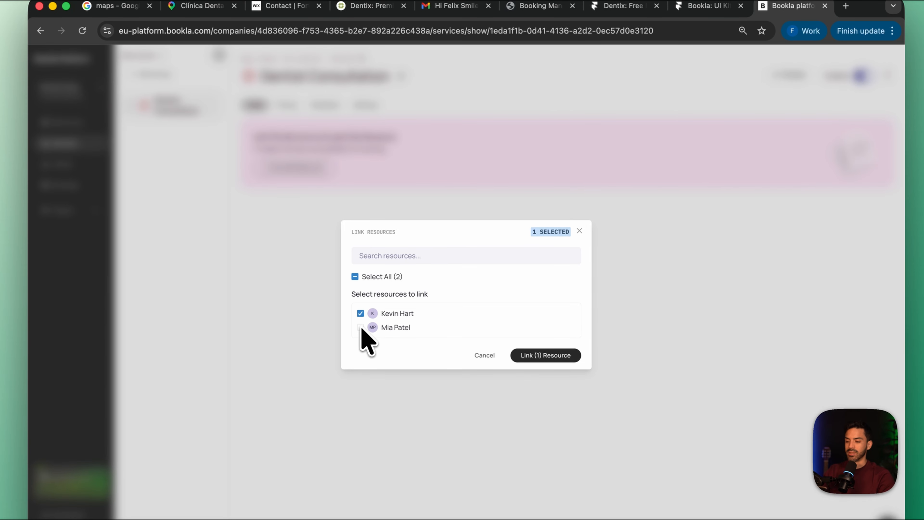
click(361, 327)
click(526, 356)
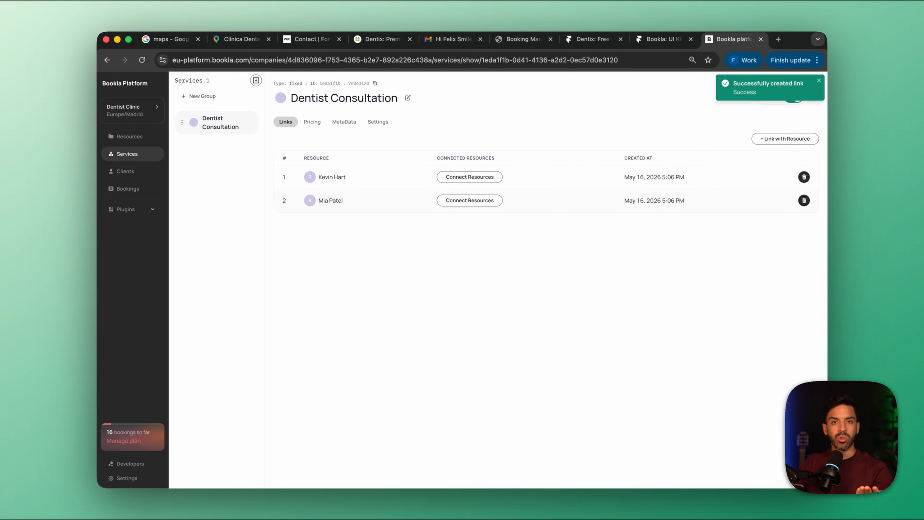
Set the pricing currency of the Dentist Consultation service to US dollar
click(312, 121)
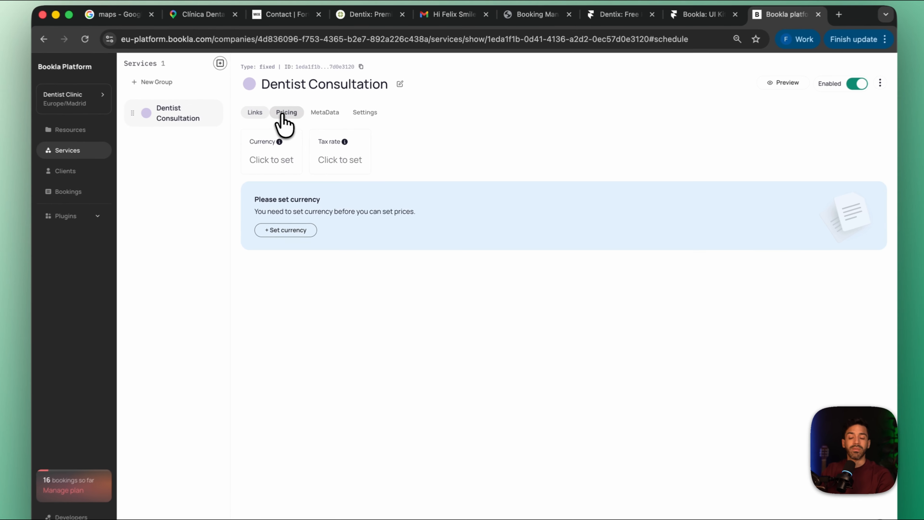
click(297, 162)
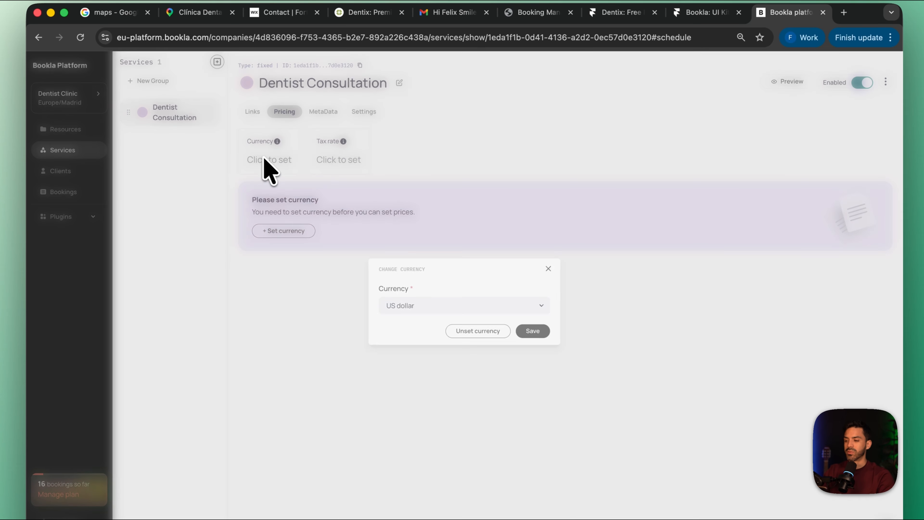
click(441, 308)
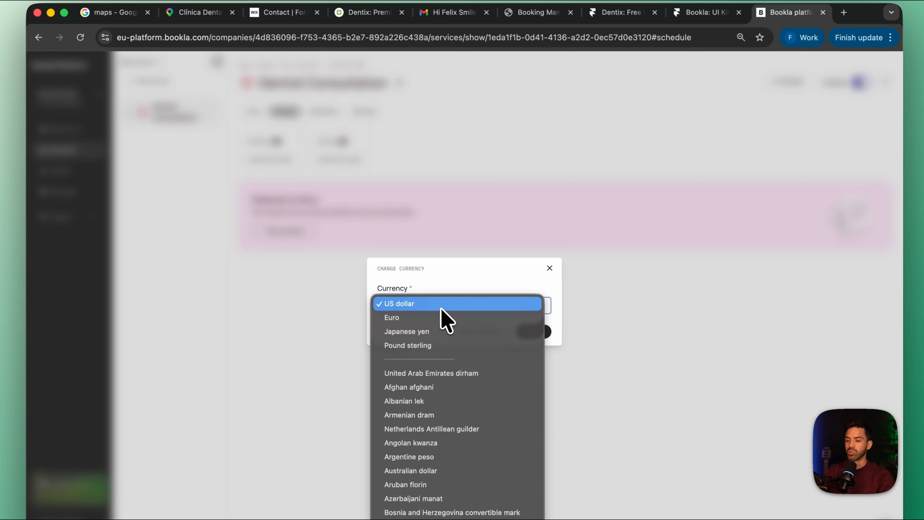
click(431, 308)
click(532, 331)
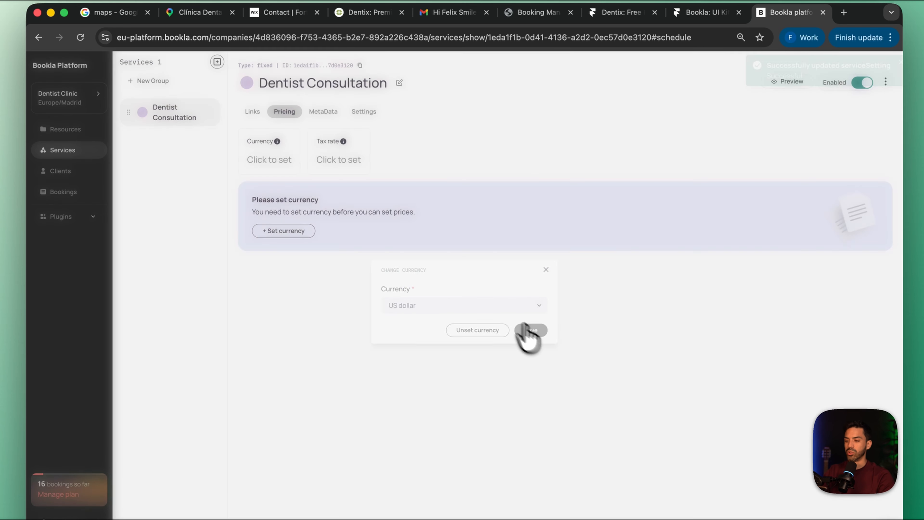
Set the service's tax rate to 15, keep it inclusive and save it
click(328, 161)
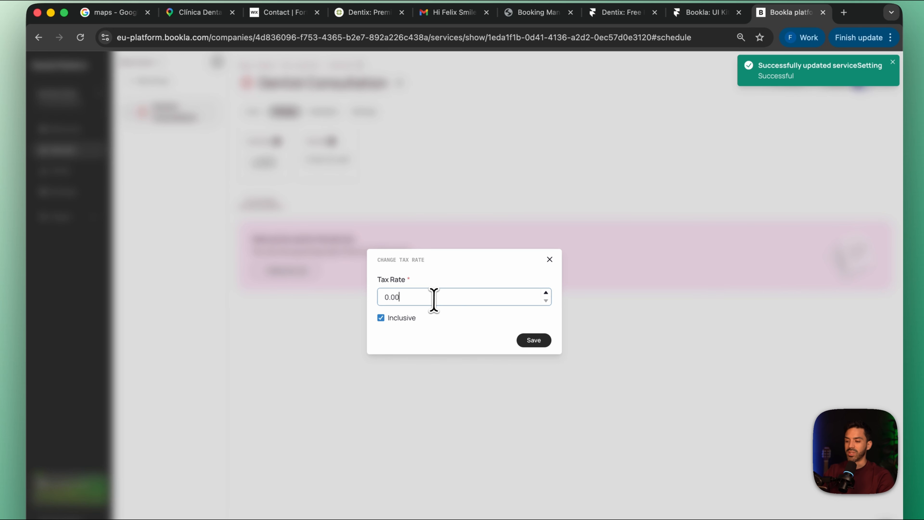
double_click(395, 296)
key(BackSpace)
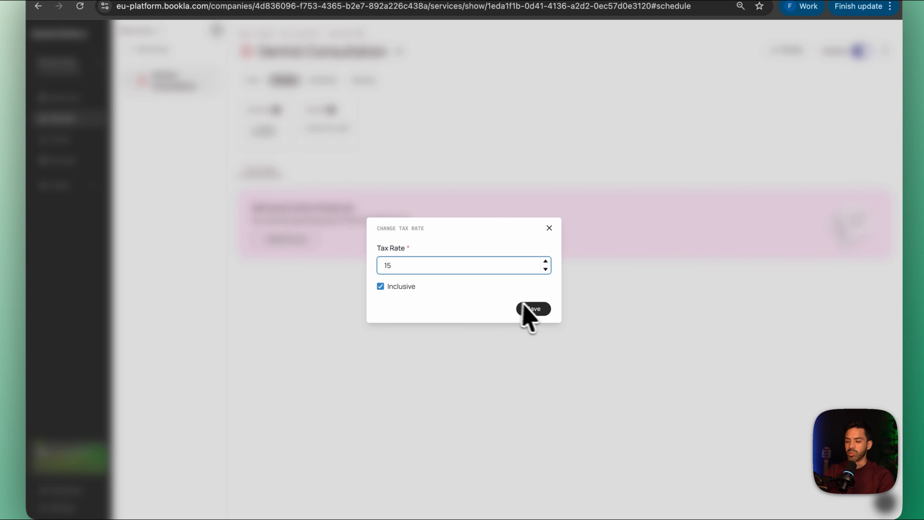
click(531, 309)
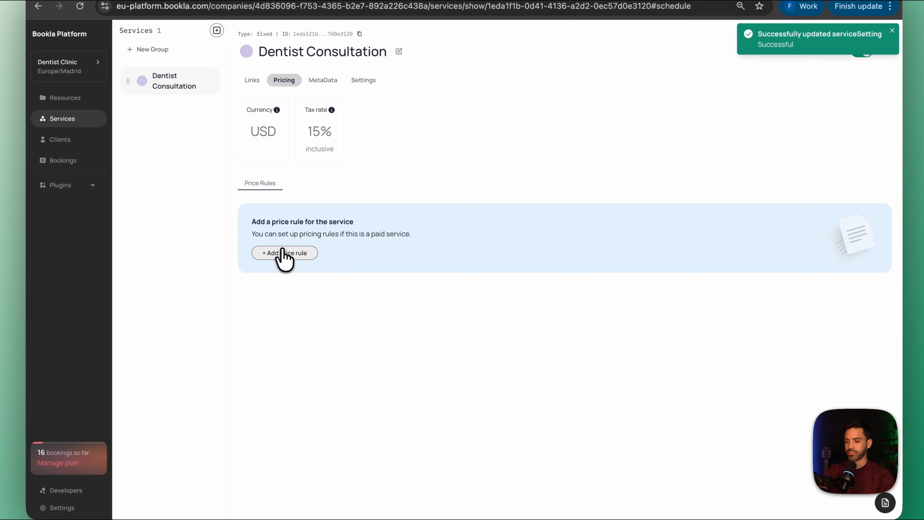
Start a new price rule for the Dentist Consultation service and set the price to 80.00
click(284, 253)
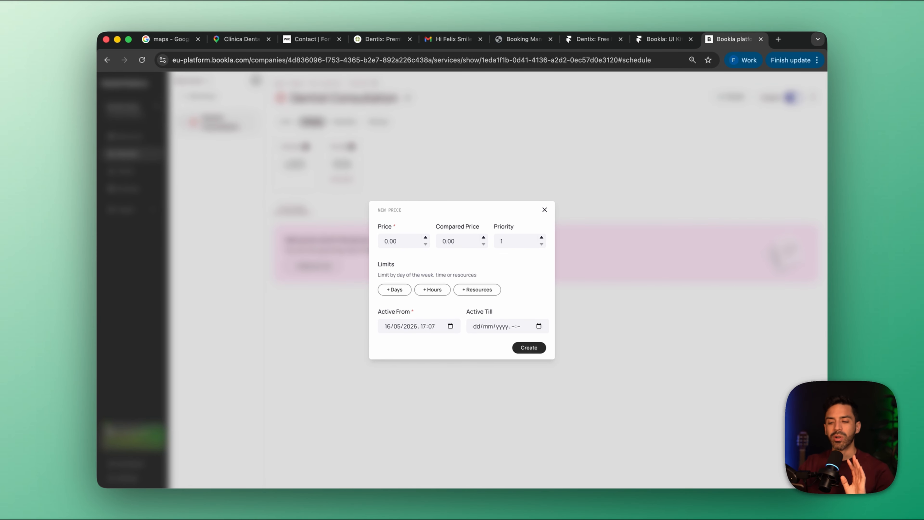
click(389, 246)
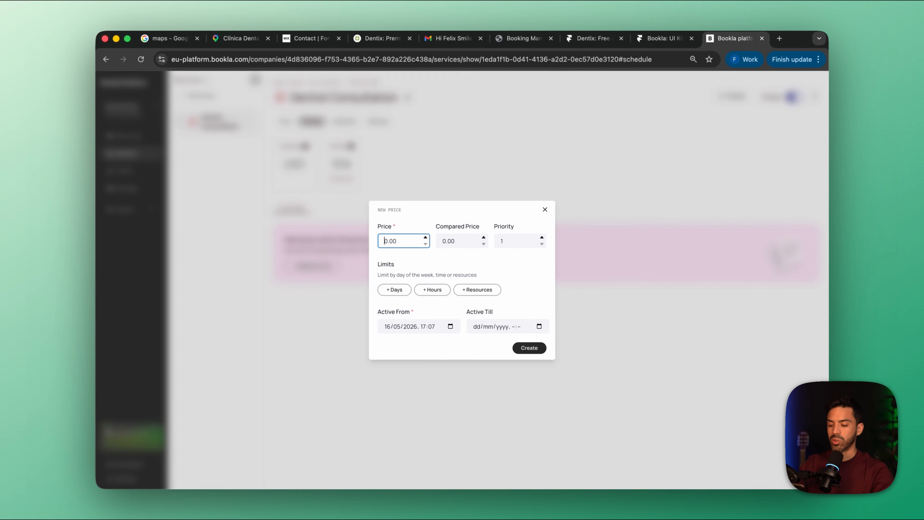
key(Right)
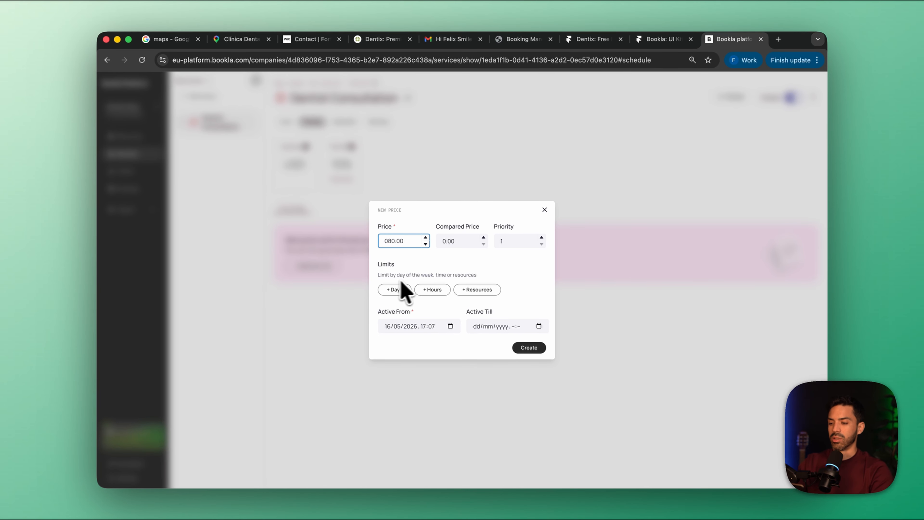
click(488, 274)
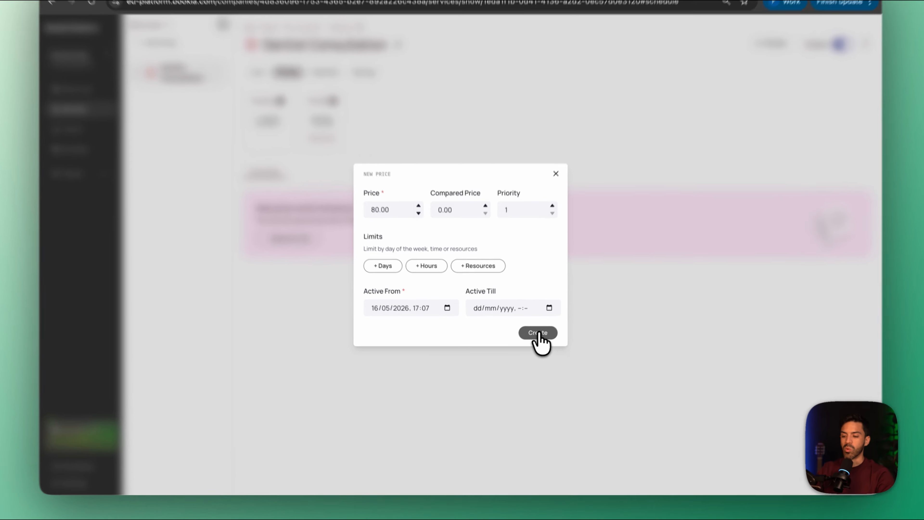
Save the 80.00 price rule and create a second rule priced 110.00 with priority 2, limited to Saturday
click(529, 348)
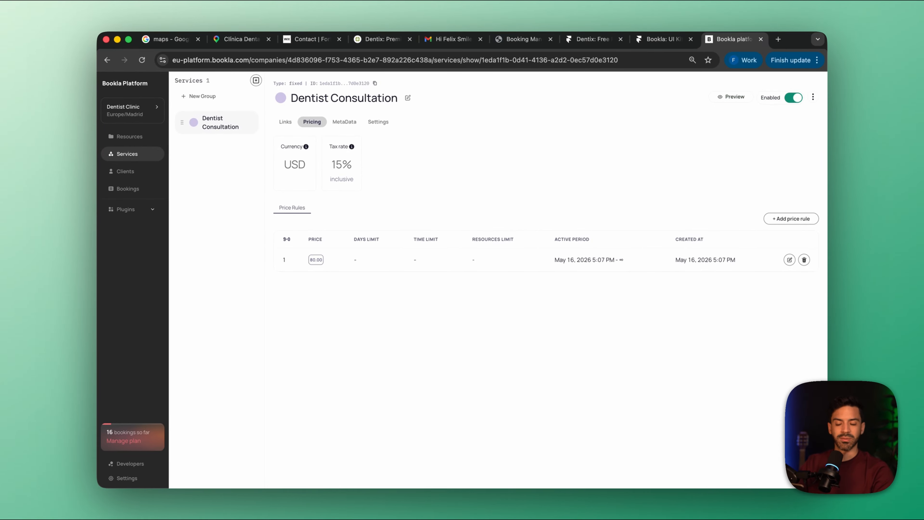
click(791, 219)
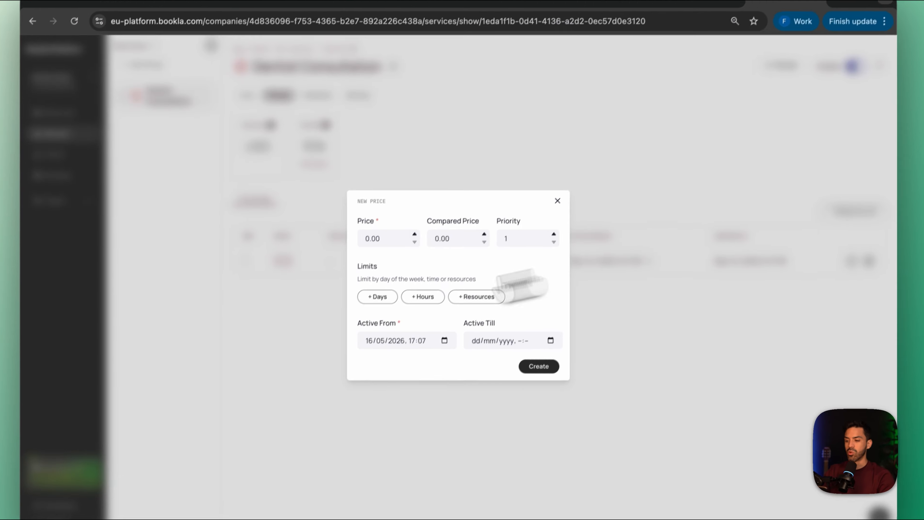
click(367, 243)
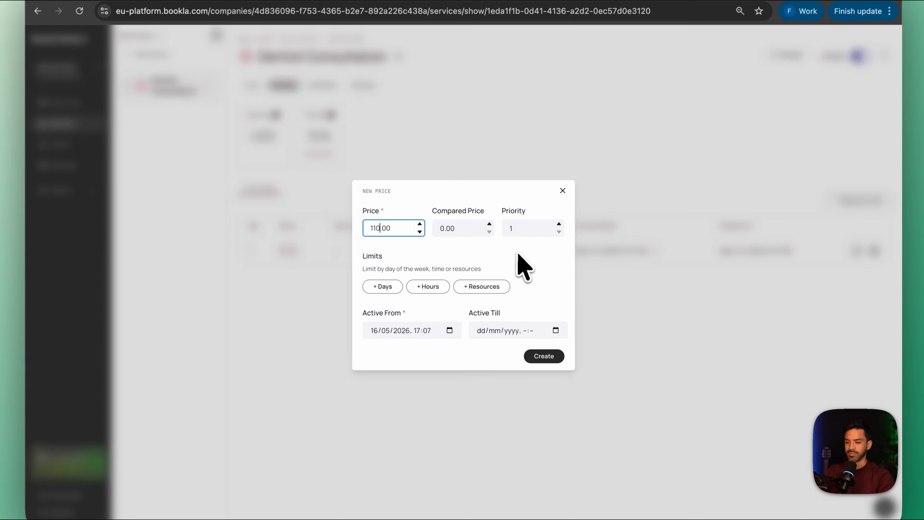
click(559, 224)
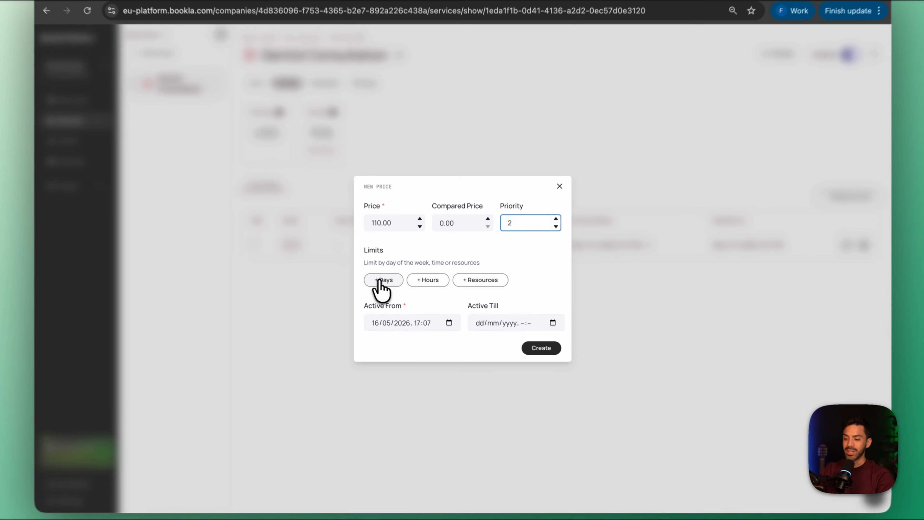
click(392, 290)
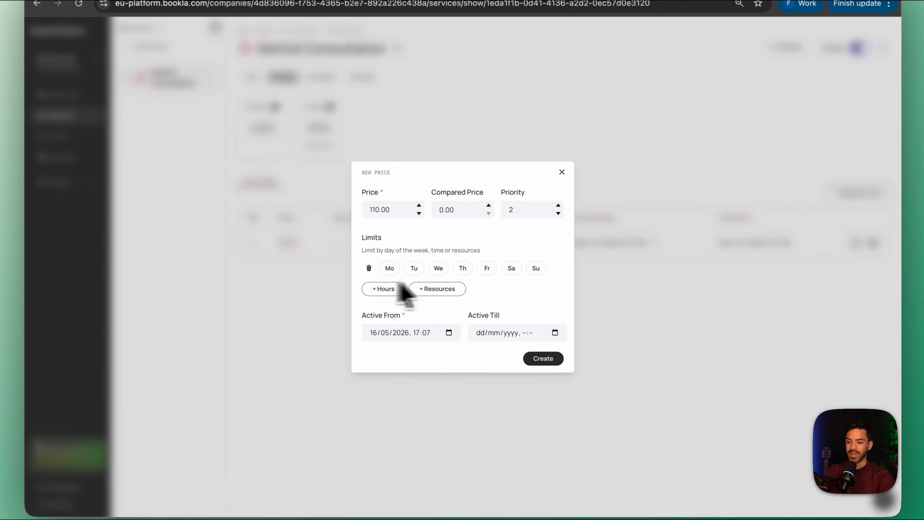
click(516, 268)
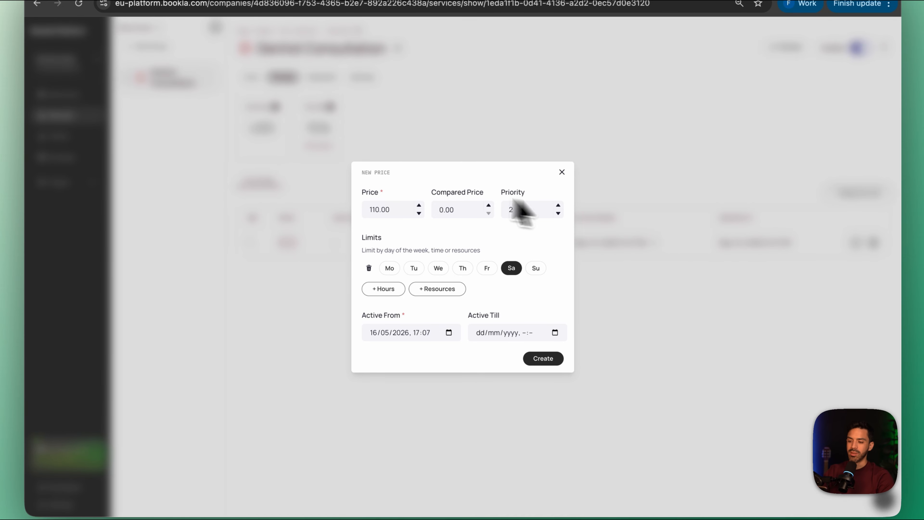
click(549, 357)
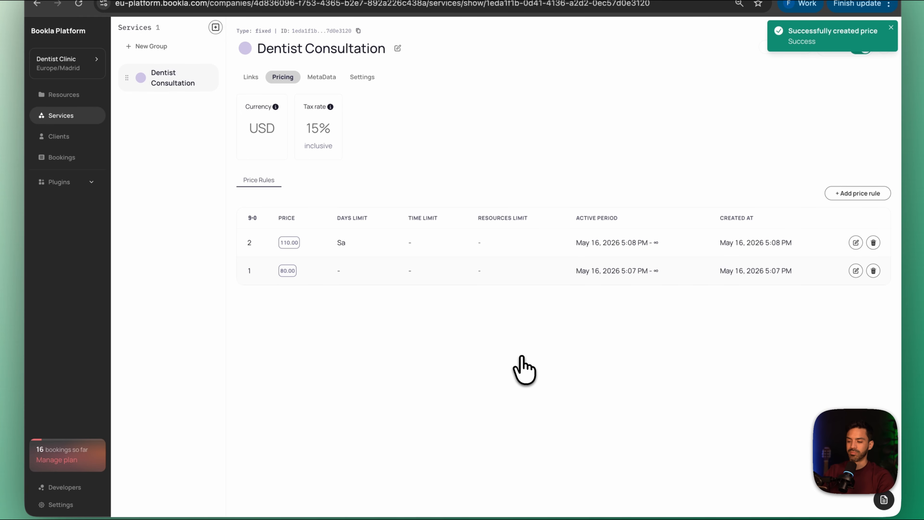
click(856, 194)
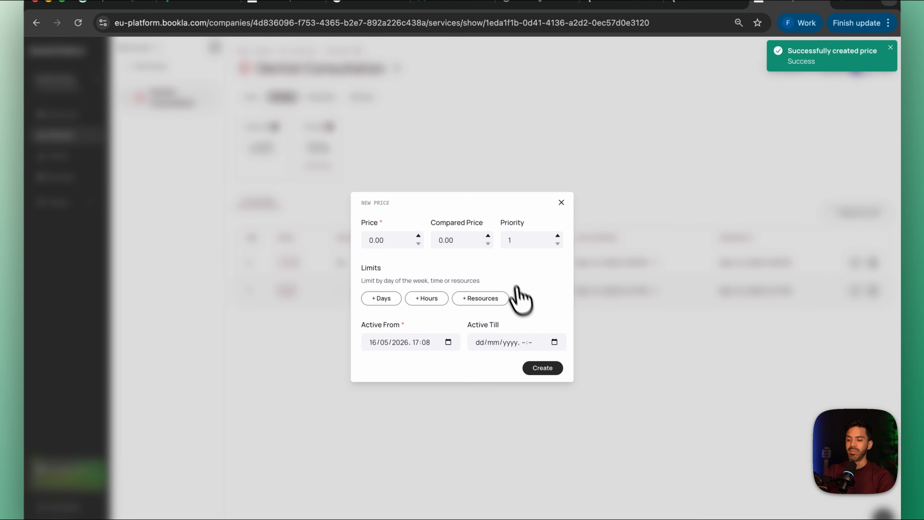
click(480, 298)
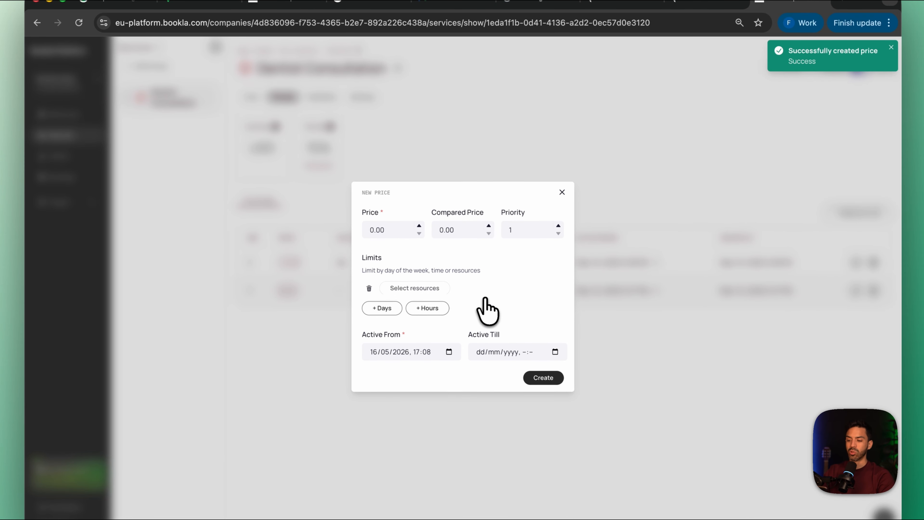
click(399, 289)
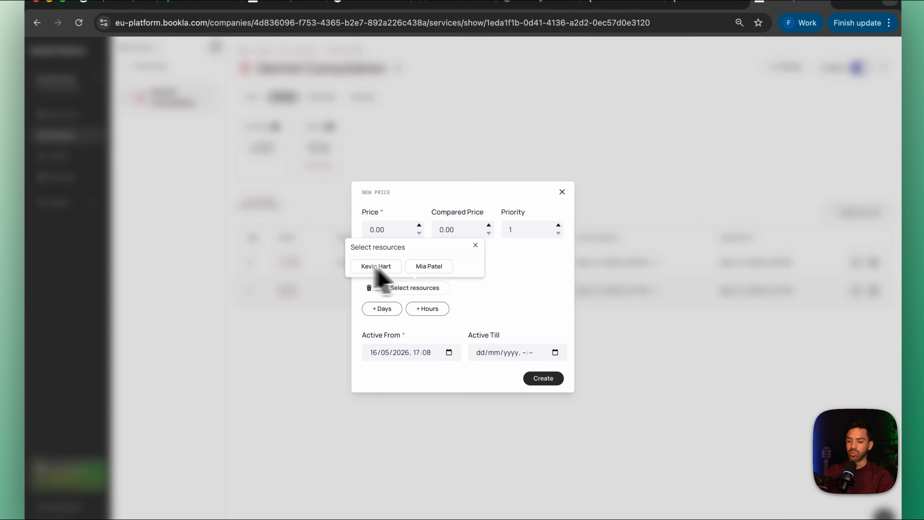
click(476, 245)
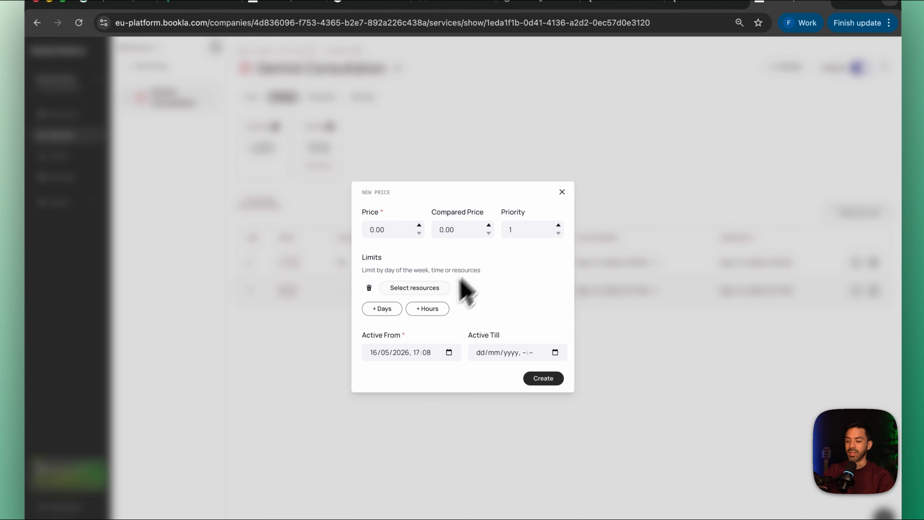
click(430, 310)
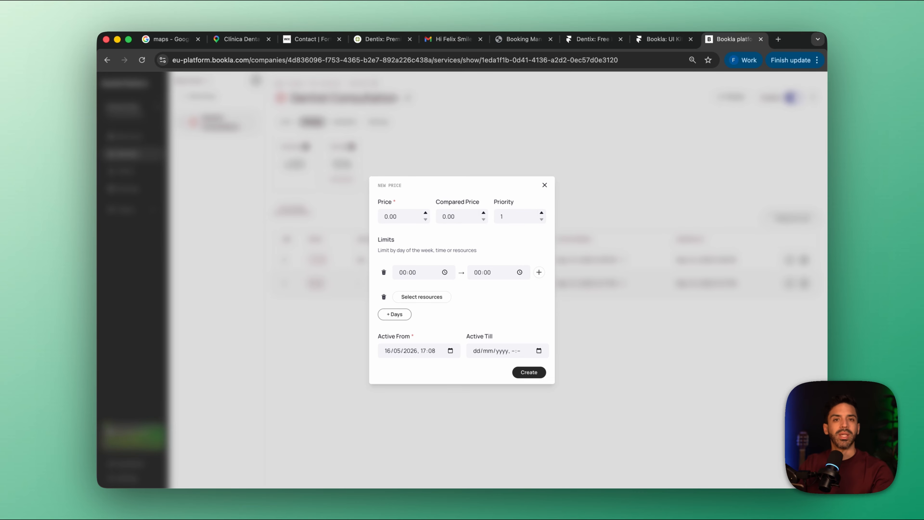
click(545, 186)
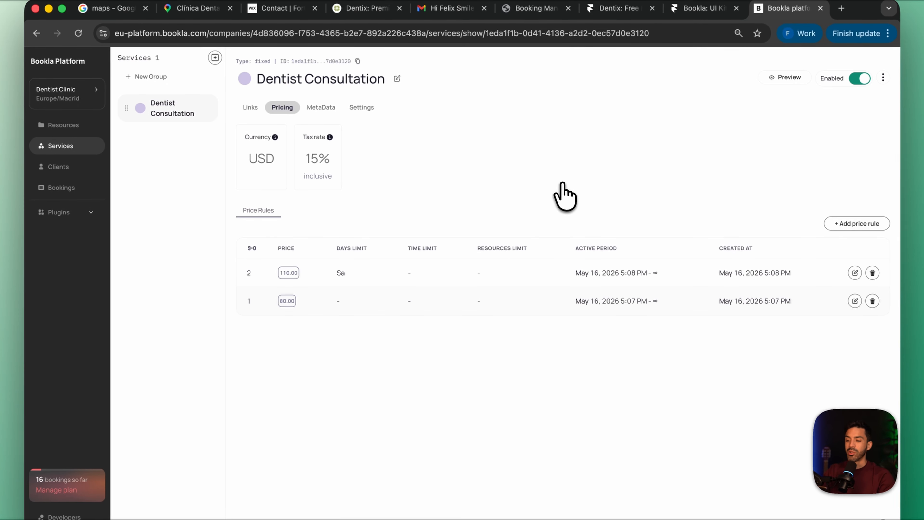
Review the Dentist Consultation service's metadata, booking policy, duration and time interval
click(322, 108)
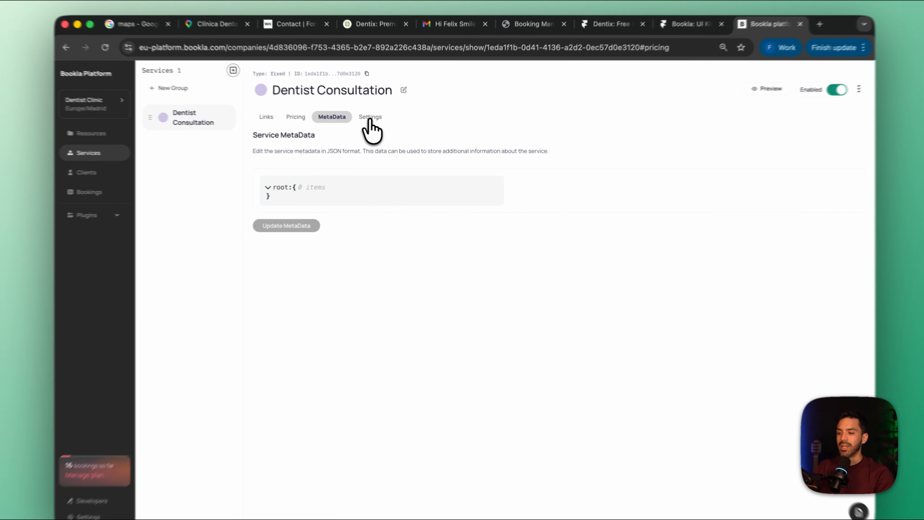
click(379, 122)
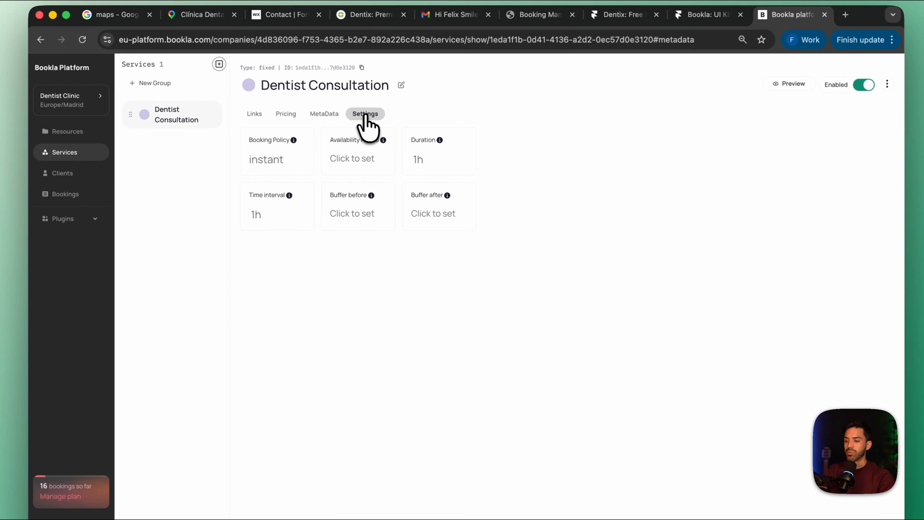
click(268, 160)
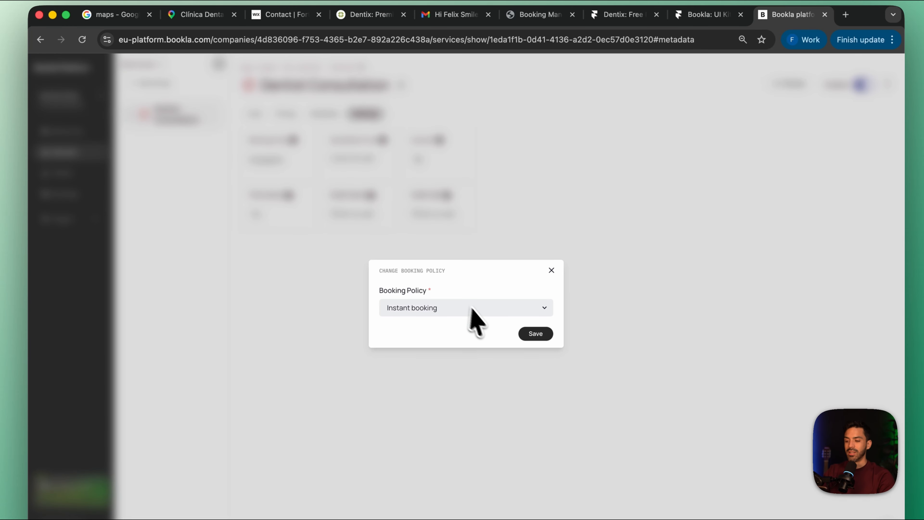
click(472, 316)
click(462, 307)
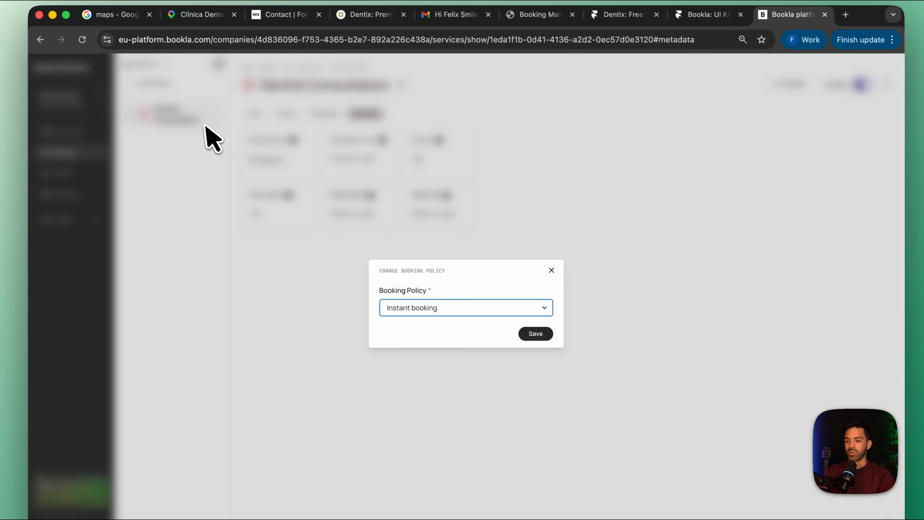
click(552, 273)
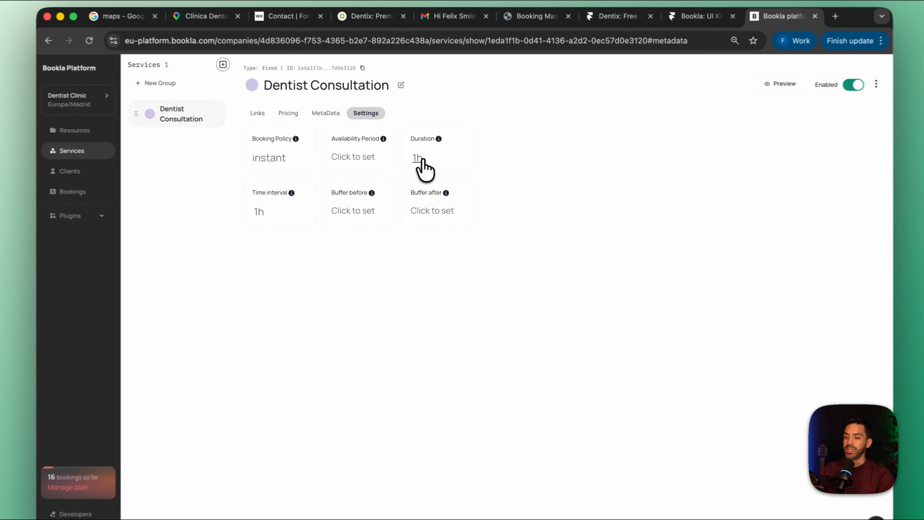
click(425, 162)
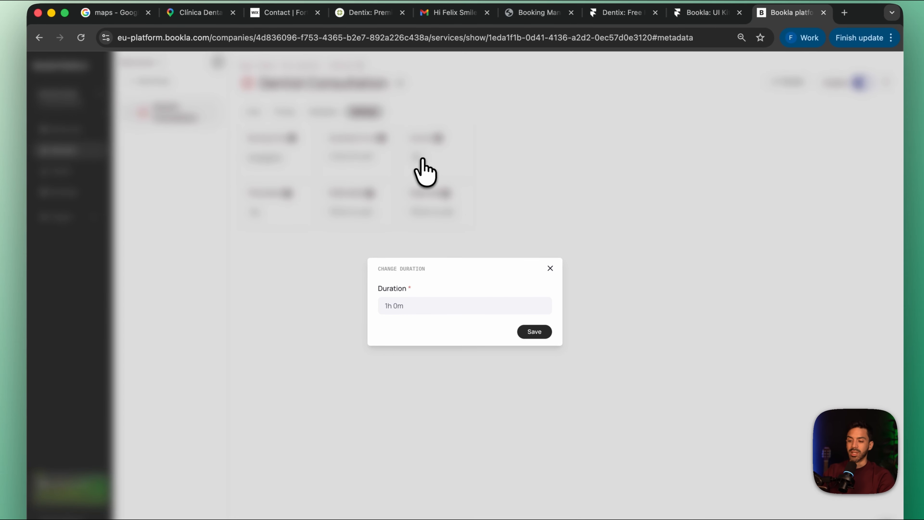
click(532, 252)
click(254, 213)
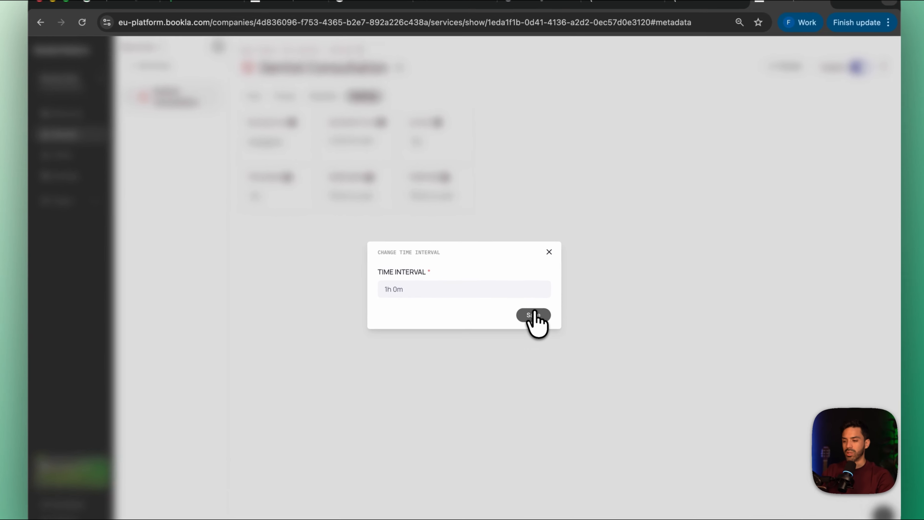
click(520, 305)
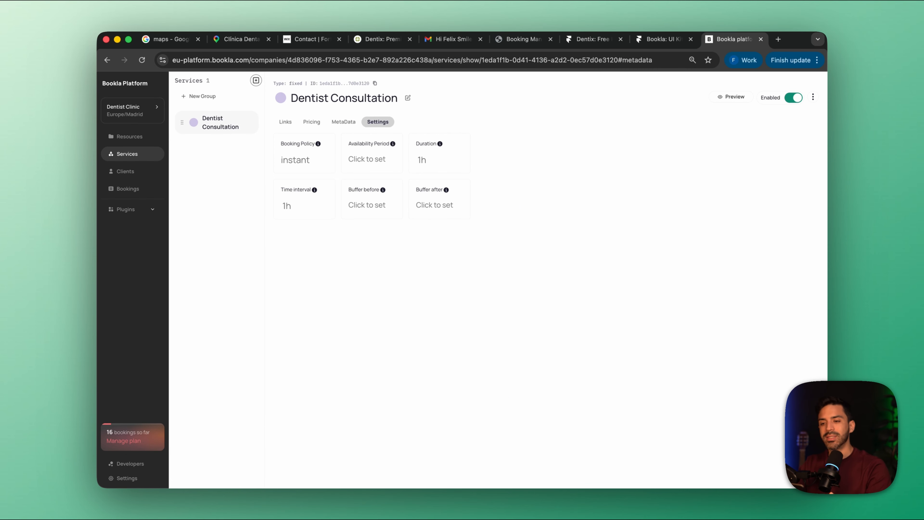
Open component.bookla.com in a new browser tab
click(779, 39)
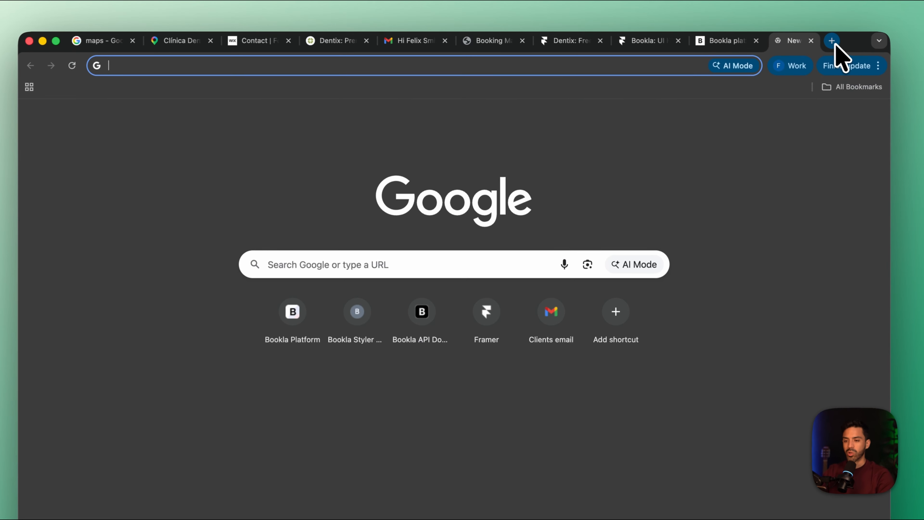
text(component)
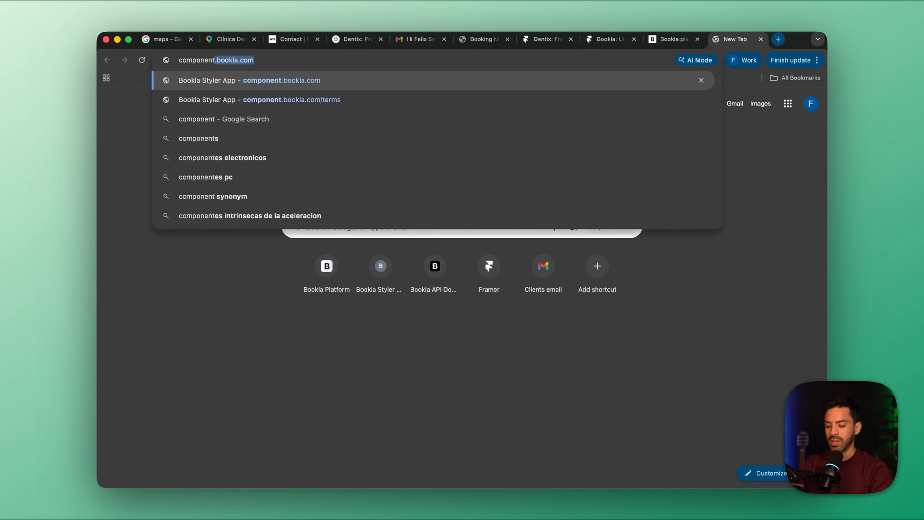
text(.bookla.com)
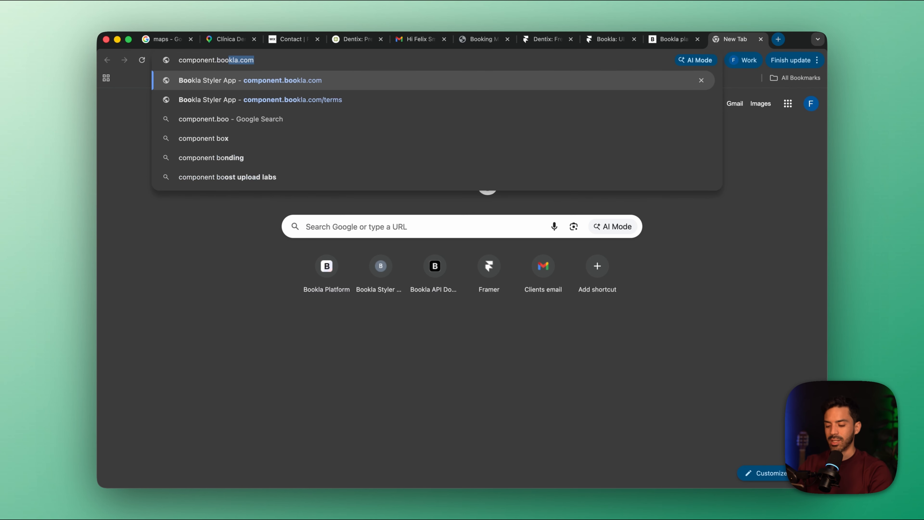
key(Return)
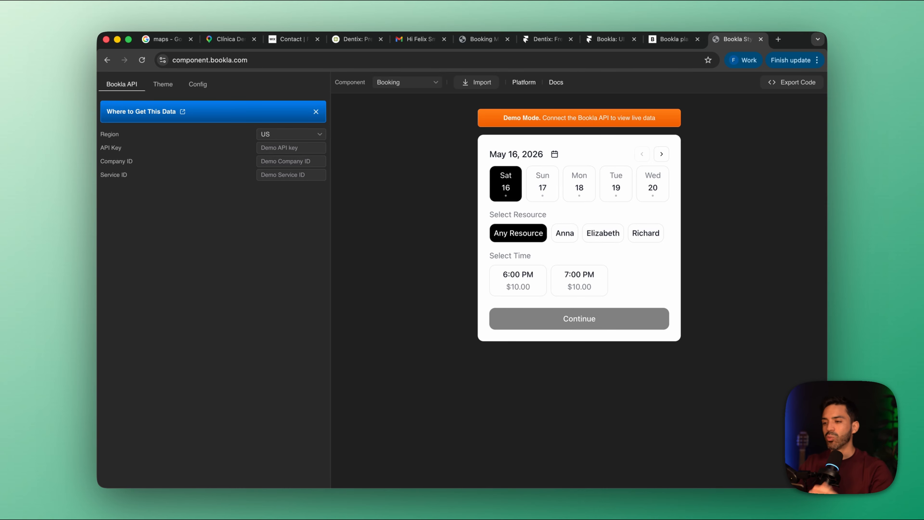
Set the booking component's Bookla API region to EU and check the API key, company ID and service ID fields
click(294, 135)
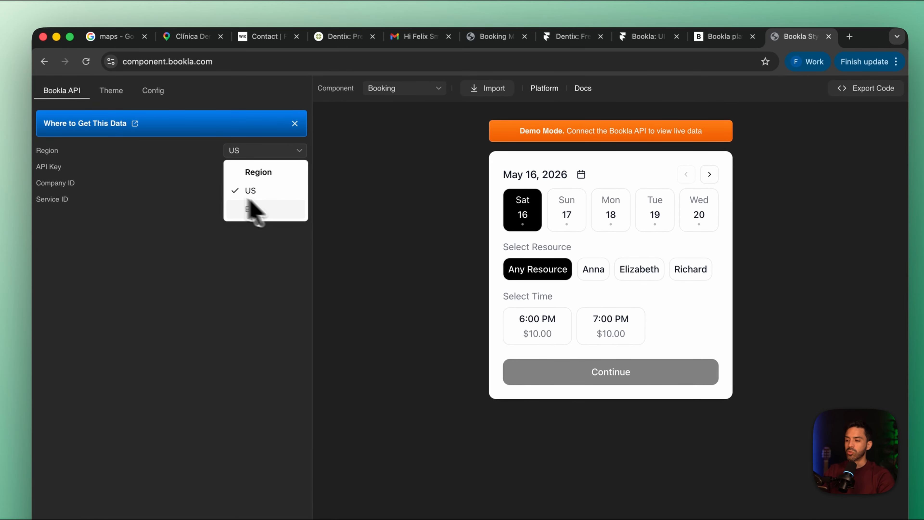
click(260, 215)
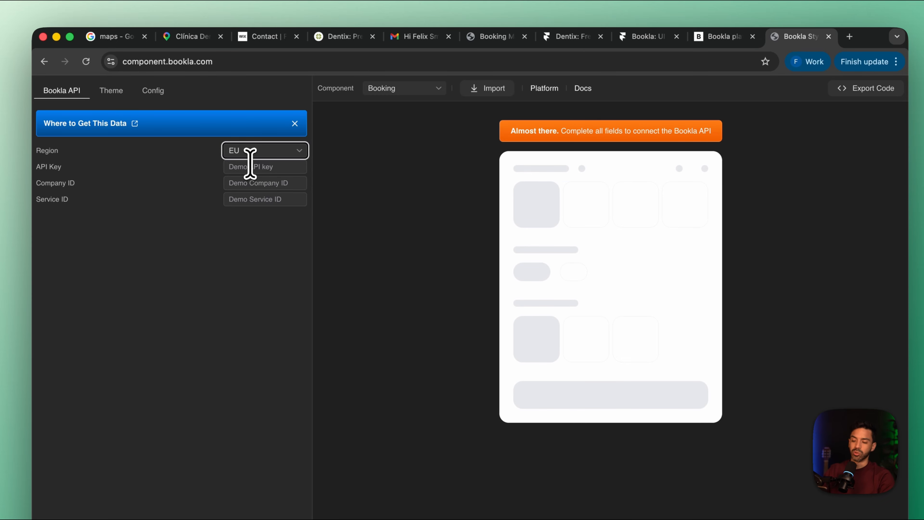
click(262, 167)
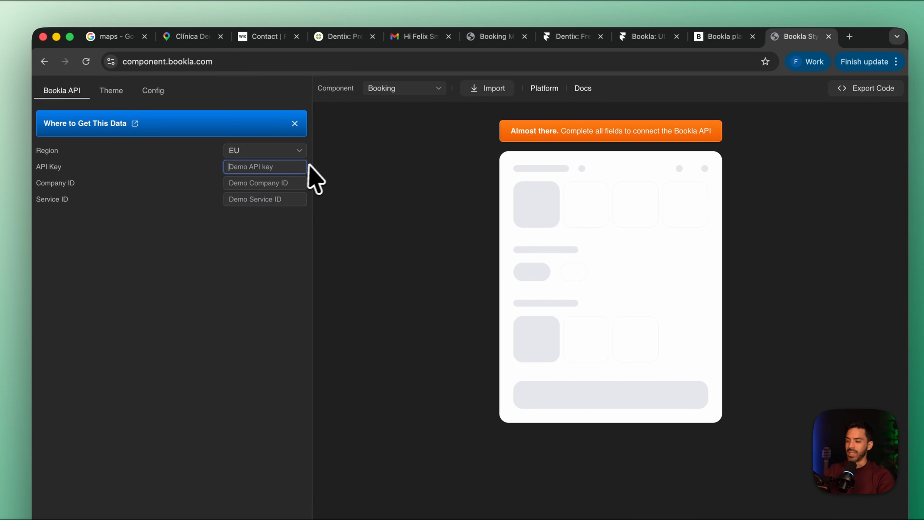
click(263, 183)
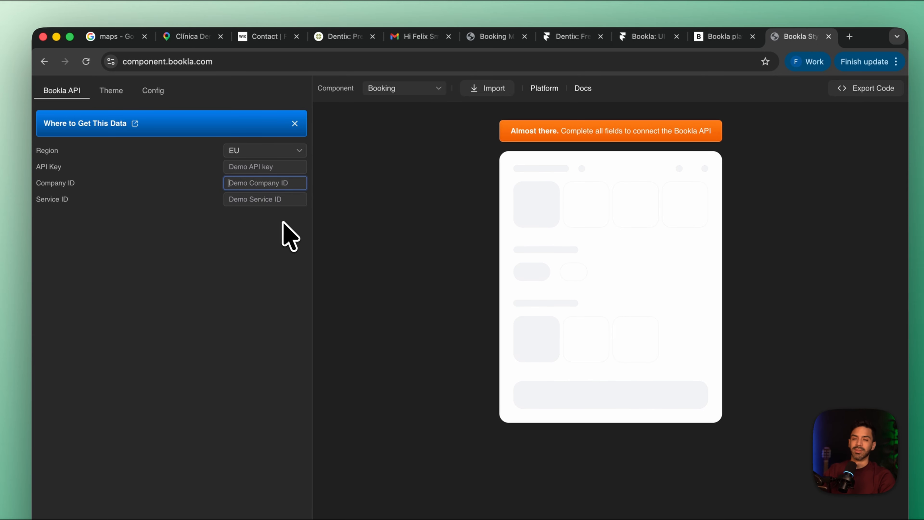
key(Tab)
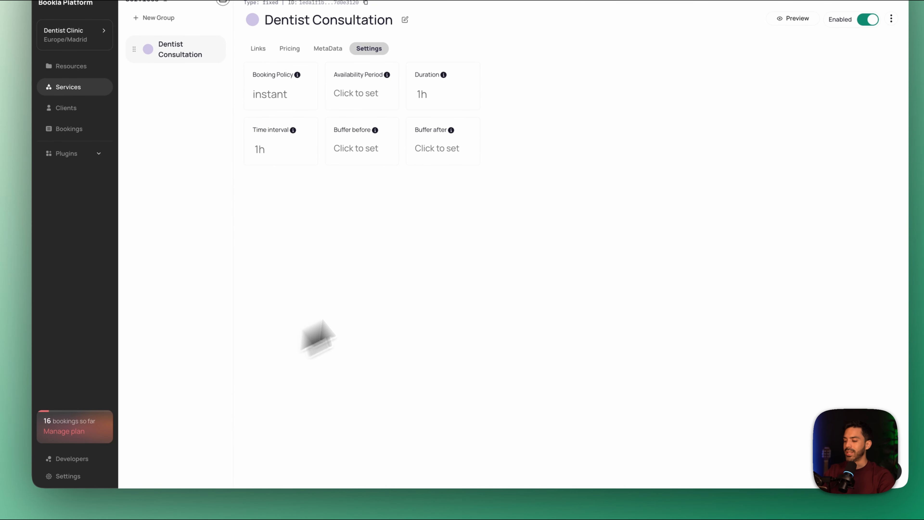
Start a new API key in the Bookla platform's developer settings and name it "Dental Clicnic"
click(78, 459)
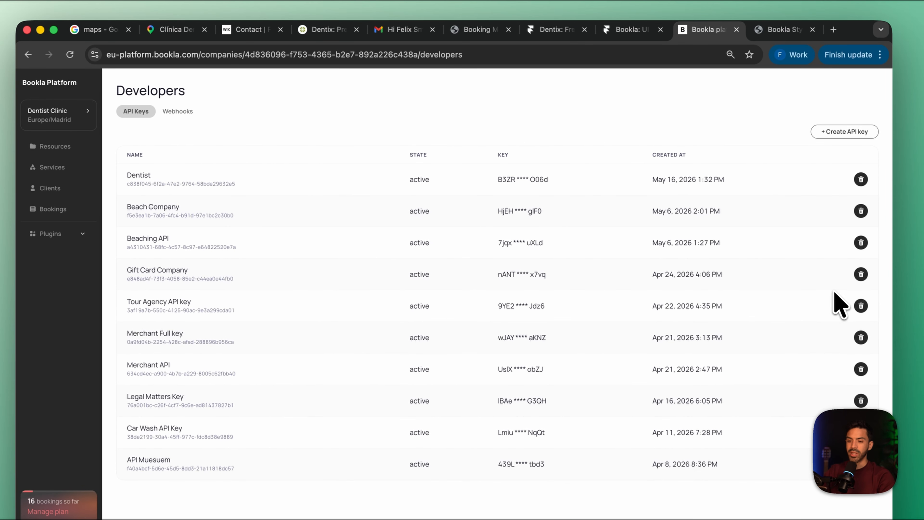
click(855, 131)
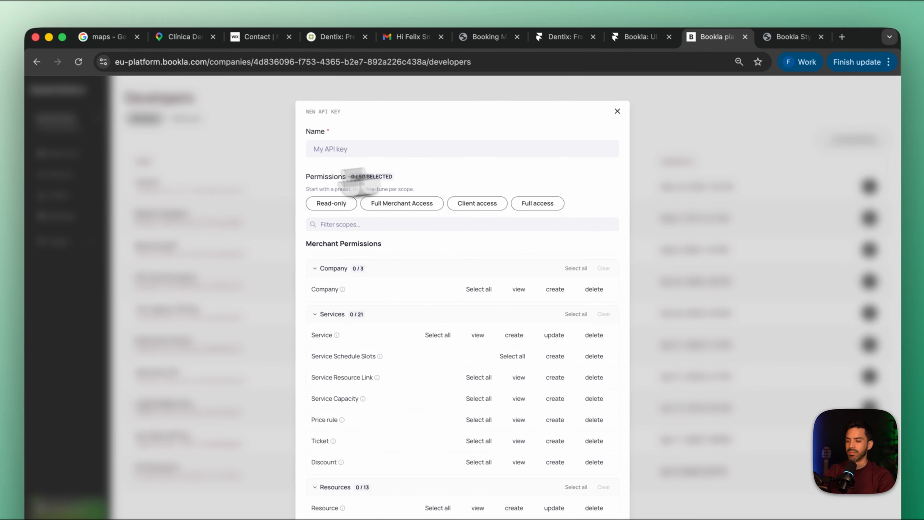
click(414, 142)
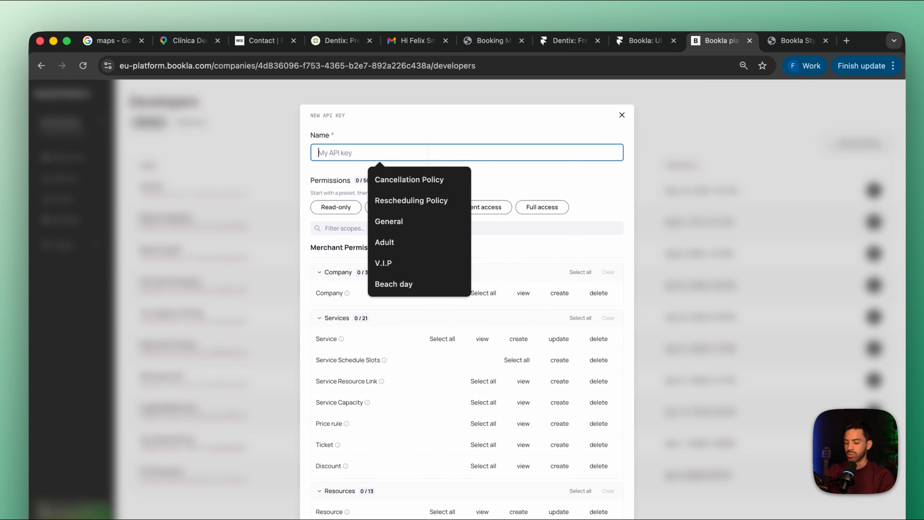
text(Dental Clki)
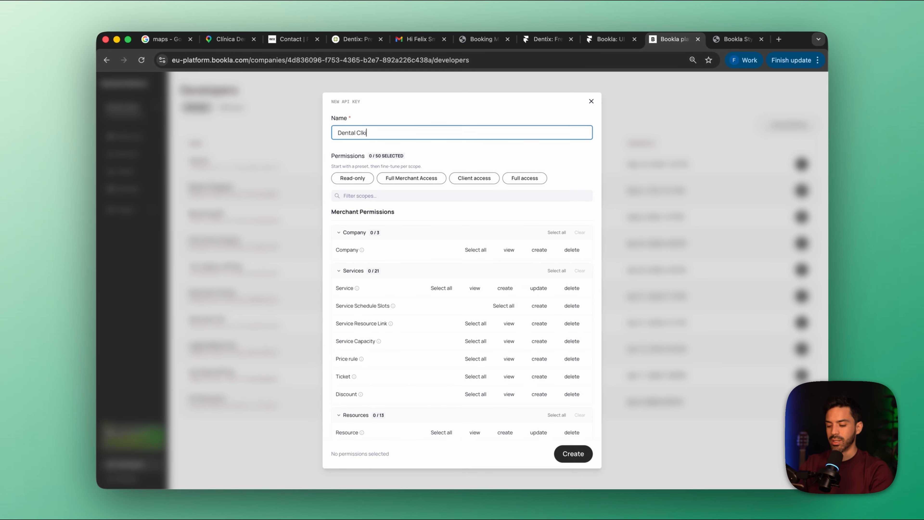
key(BackSpace)
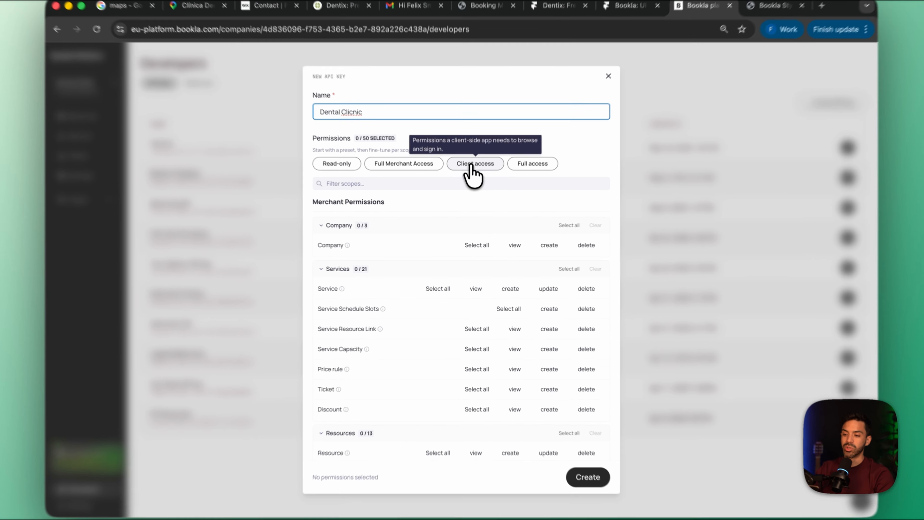
Apply the Client access permission preset to the new API key and create it
click(473, 178)
scroll(495, 382, down, 10)
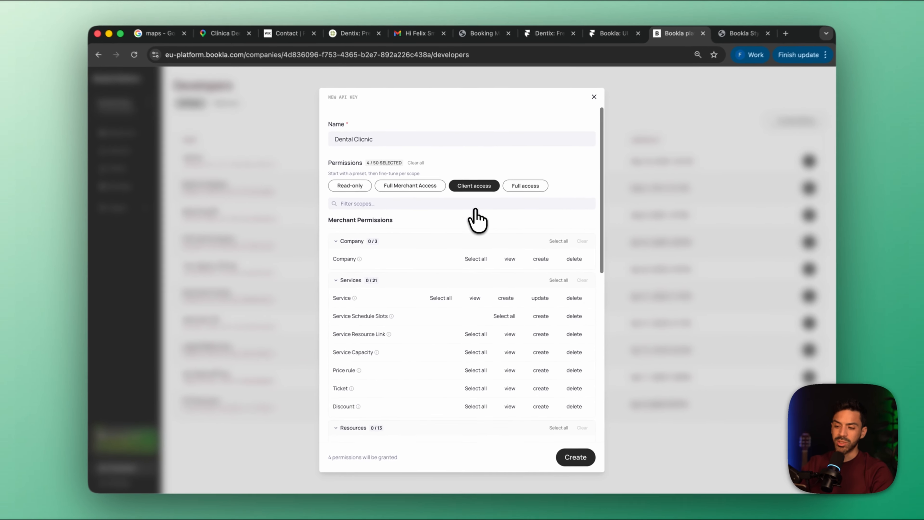
scroll(475, 221, down, 10)
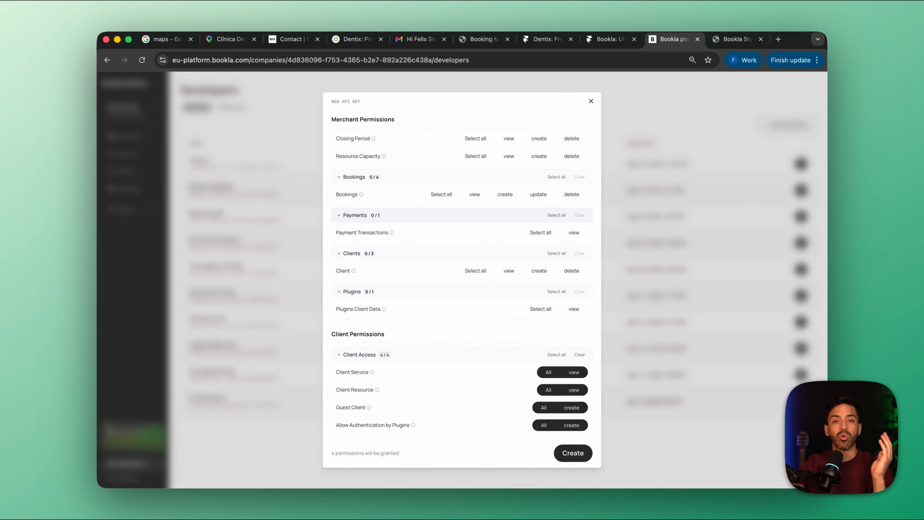
click(573, 453)
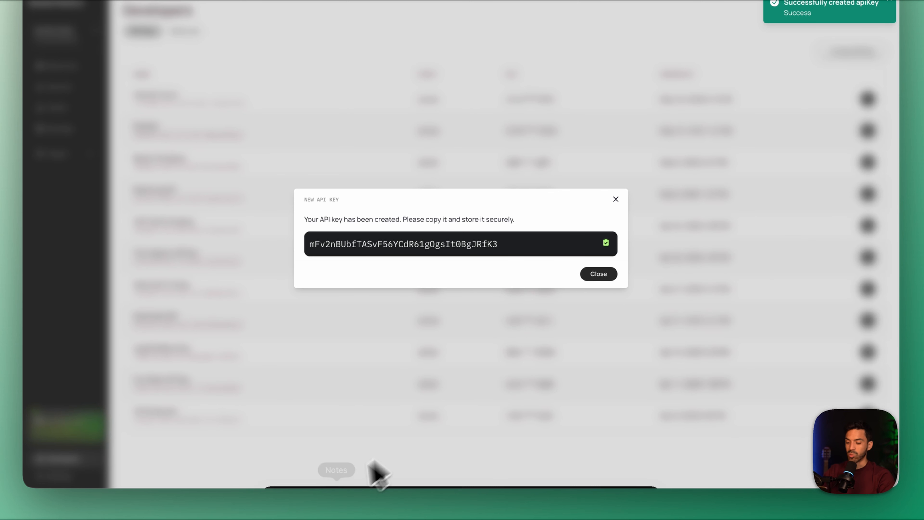
Switch to Notes and store the new API key in a new note with a label saying what it is for
click(335, 473)
click(391, 13)
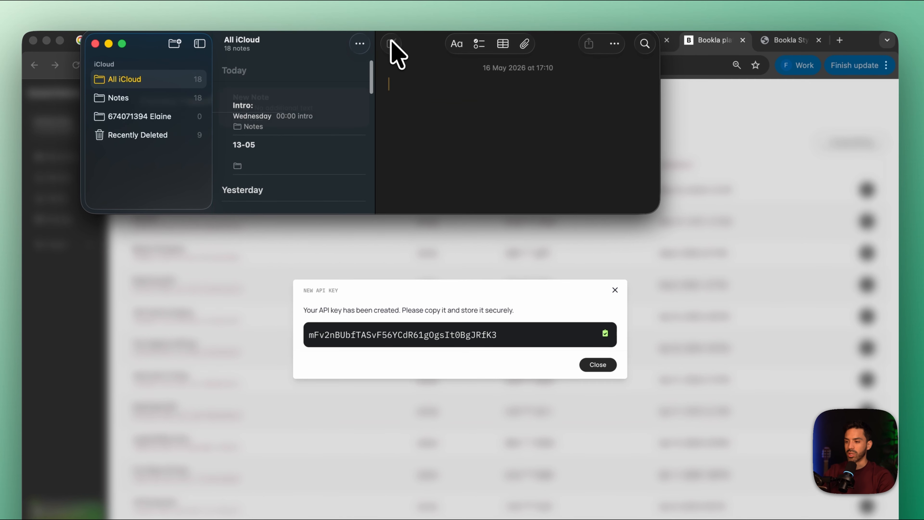
key(cmd+v)
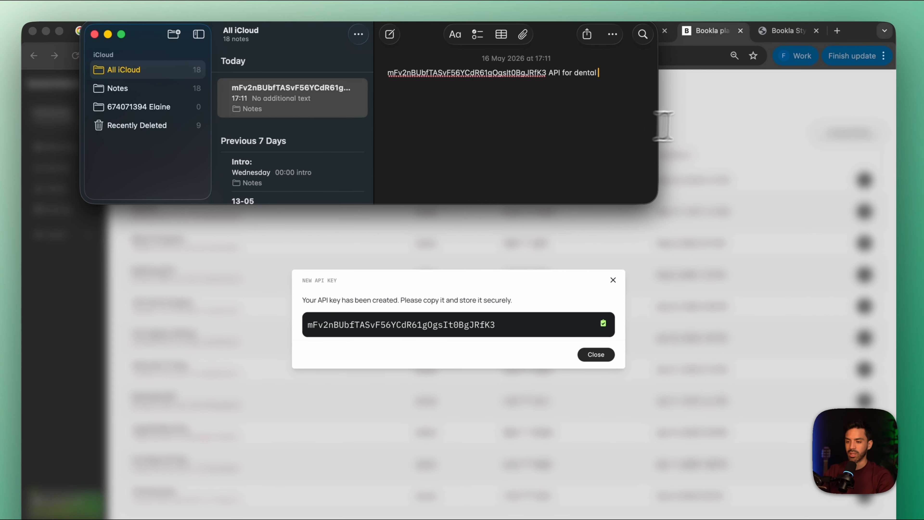
Return to the Bookla component editor in the browser and paste the API key into its API Key field
click(689, 116)
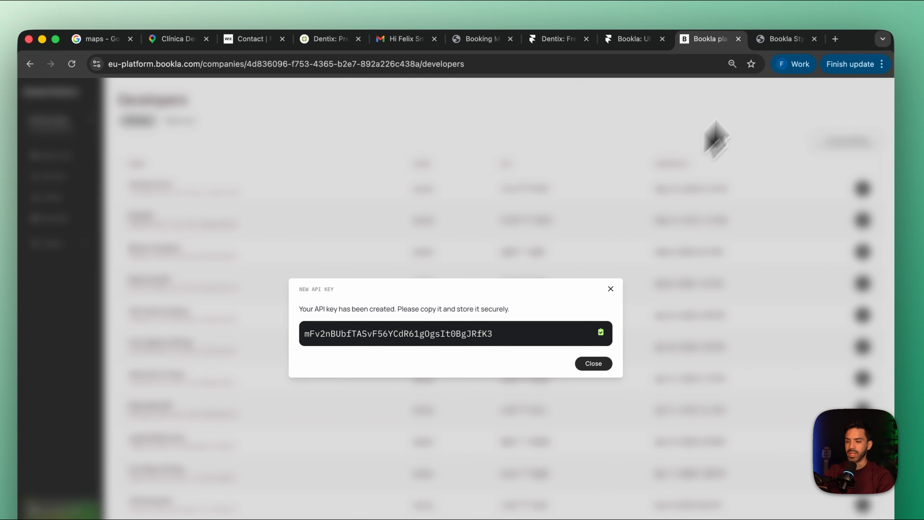
click(799, 39)
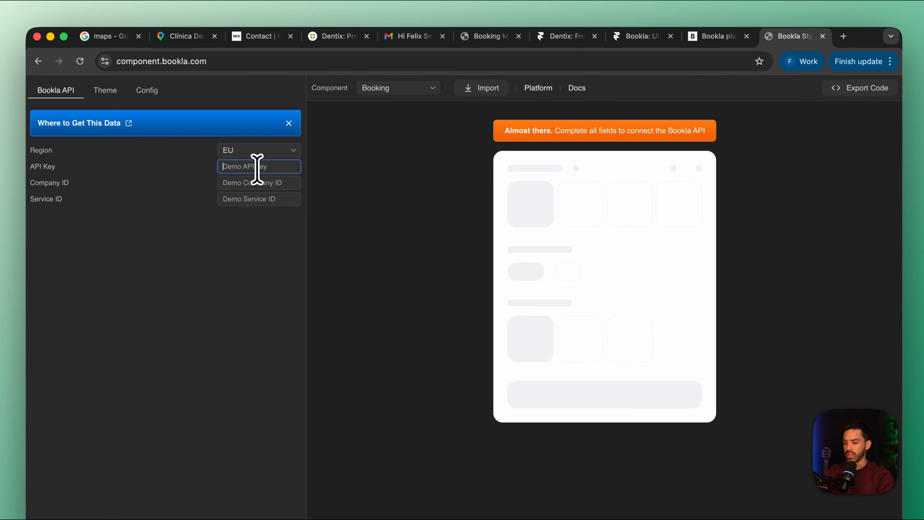
click(257, 182)
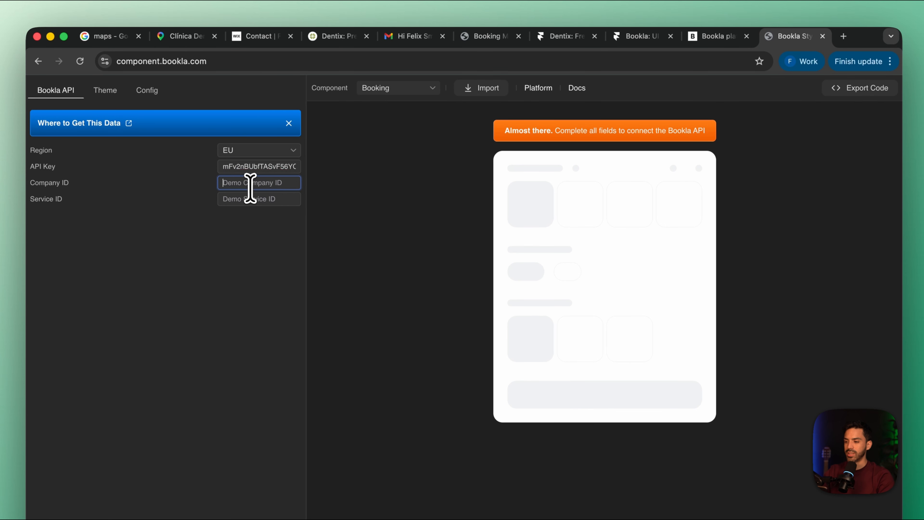
Copy the Dentist Clinic company's ID from the Bookla platform and paste it into the booking component's Company ID field
click(710, 36)
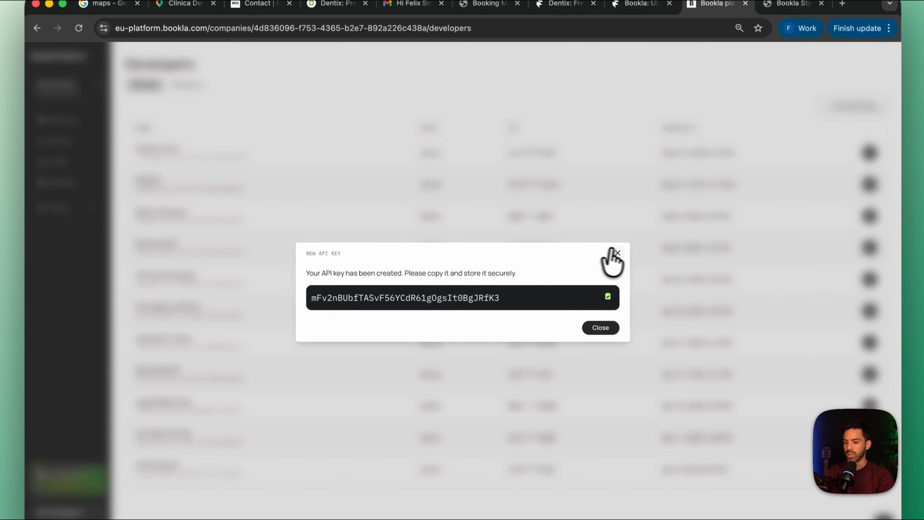
click(619, 291)
click(51, 118)
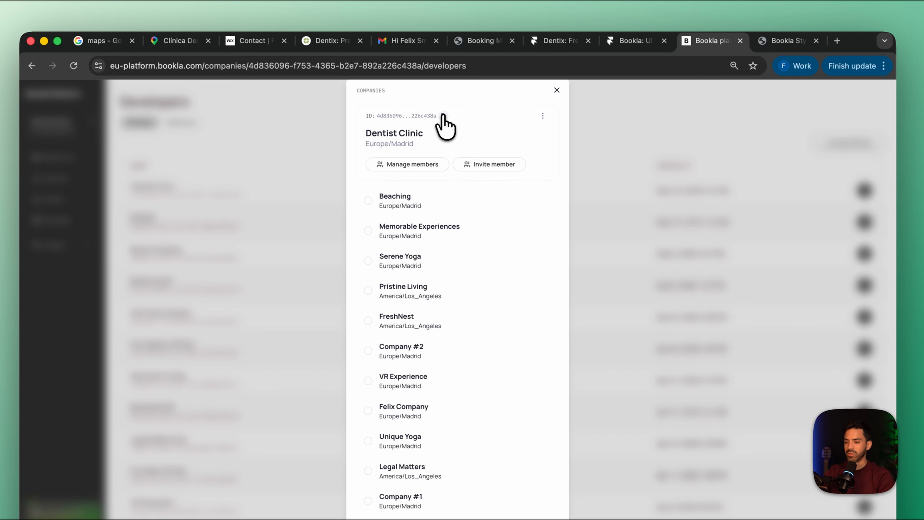
click(443, 116)
click(788, 40)
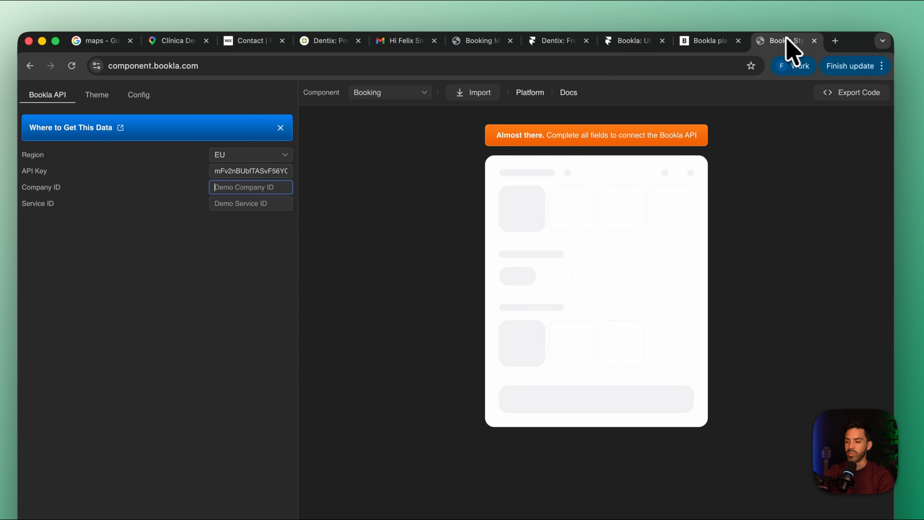
click(274, 187)
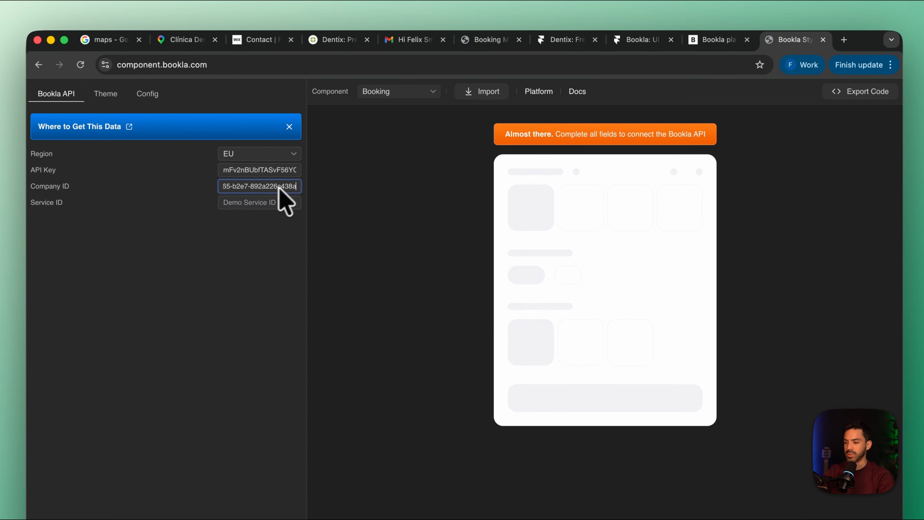
Copy the Dentist Consultation service's ID from the Bookla platform and paste it into the booking component's Service ID field
click(256, 202)
click(710, 39)
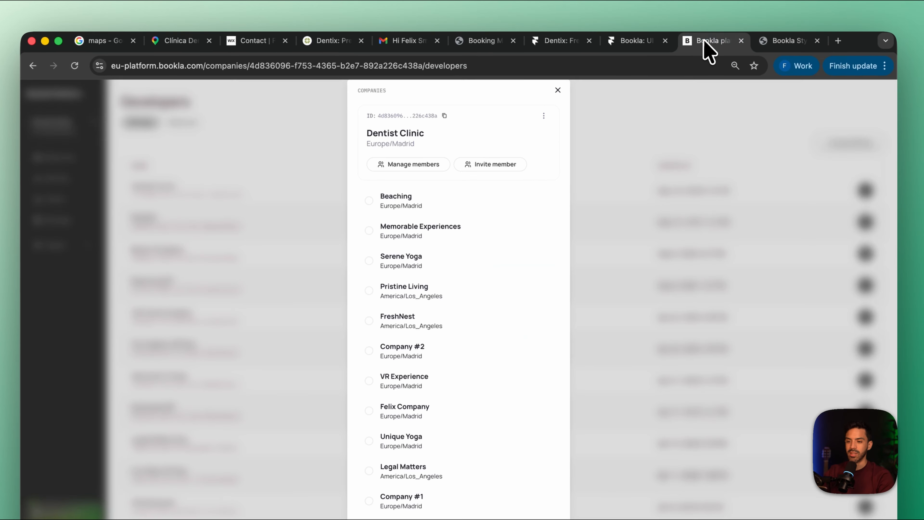
click(561, 90)
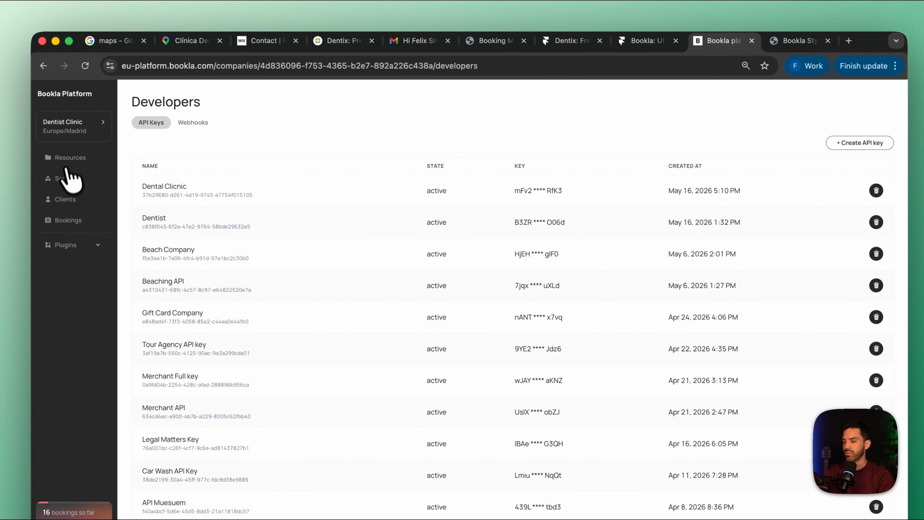
click(72, 178)
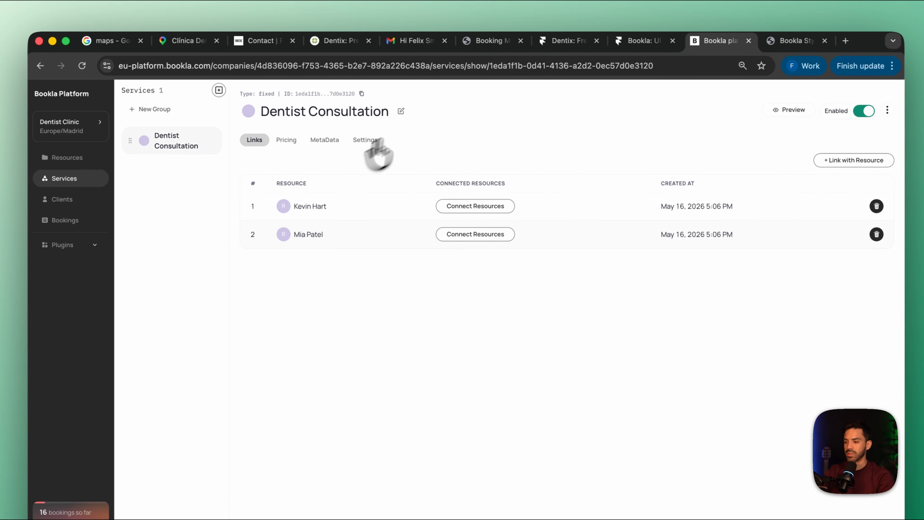
click(358, 94)
click(790, 40)
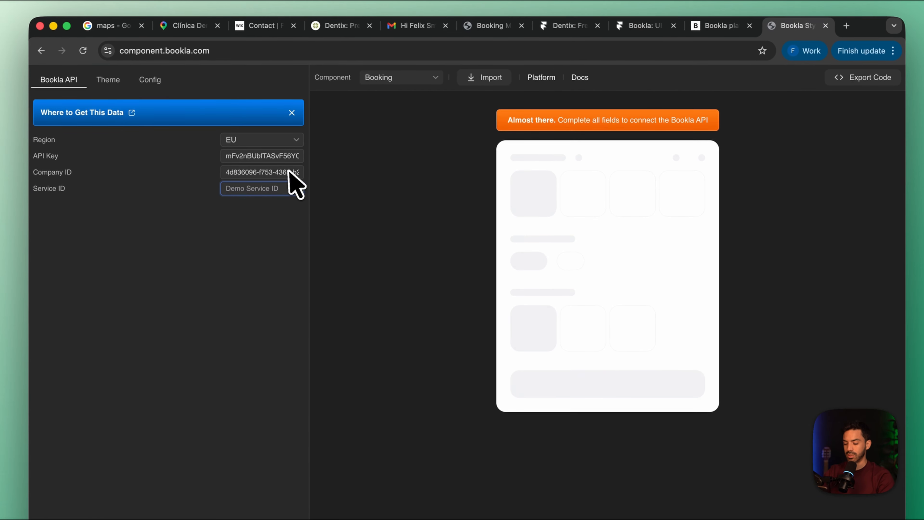
key(super+v)
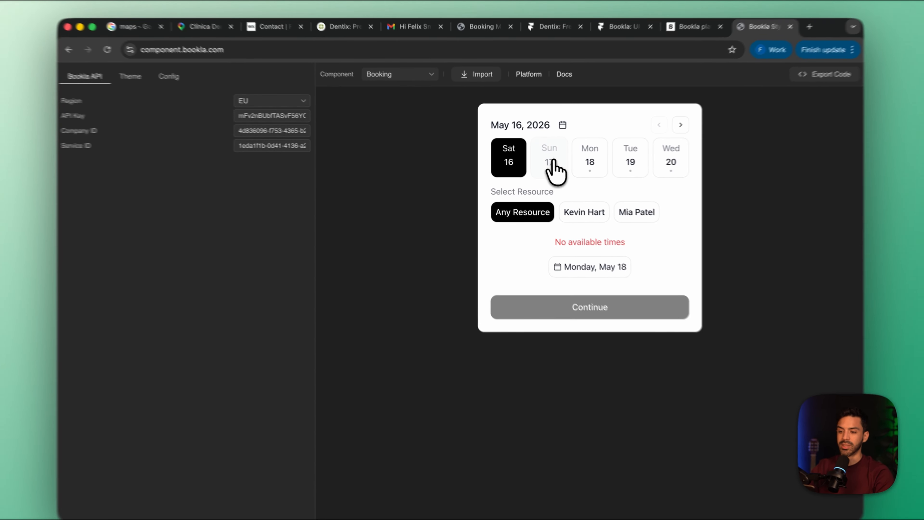
Check the booking preview for Sunday, May 17 and Monday, May 18, trying each of Monday's time slots
click(542, 160)
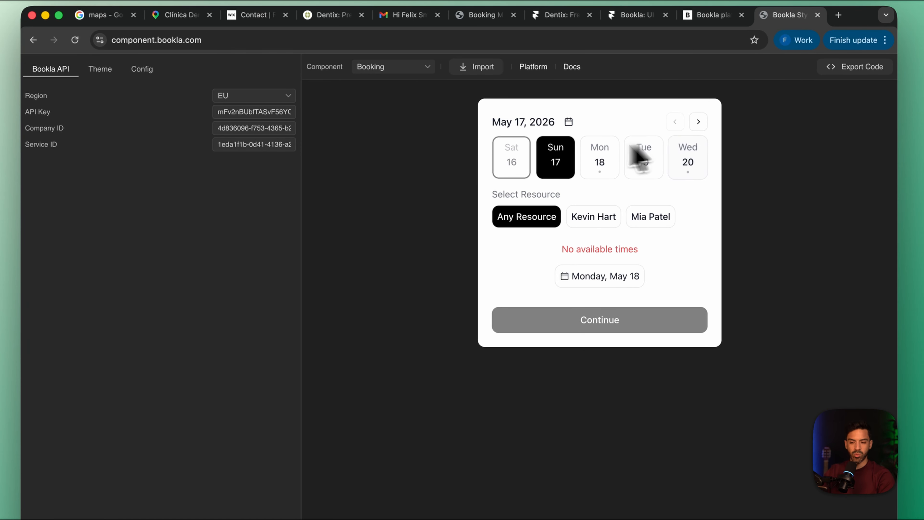
click(606, 155)
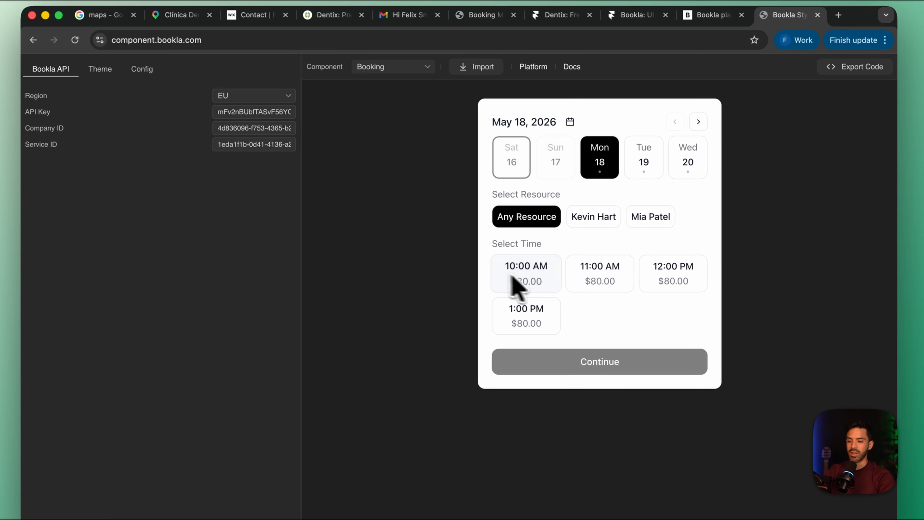
click(523, 283)
click(593, 283)
click(671, 283)
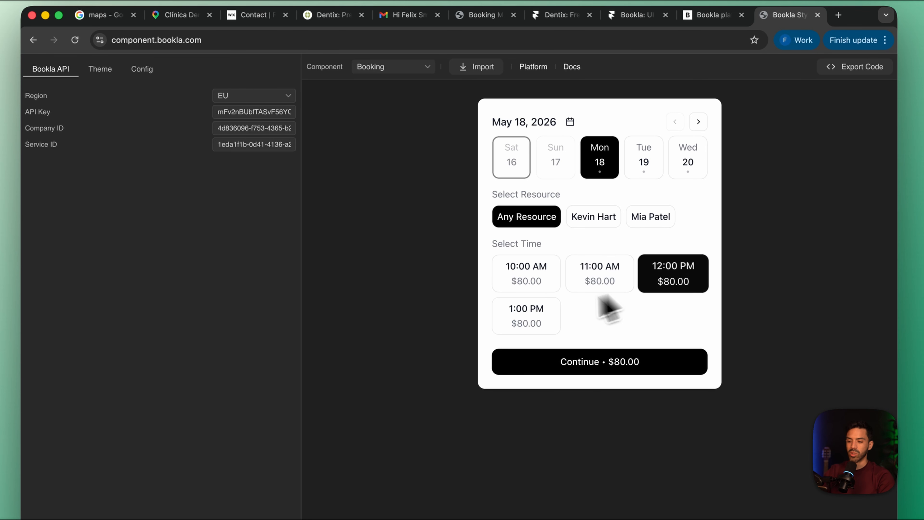
click(528, 316)
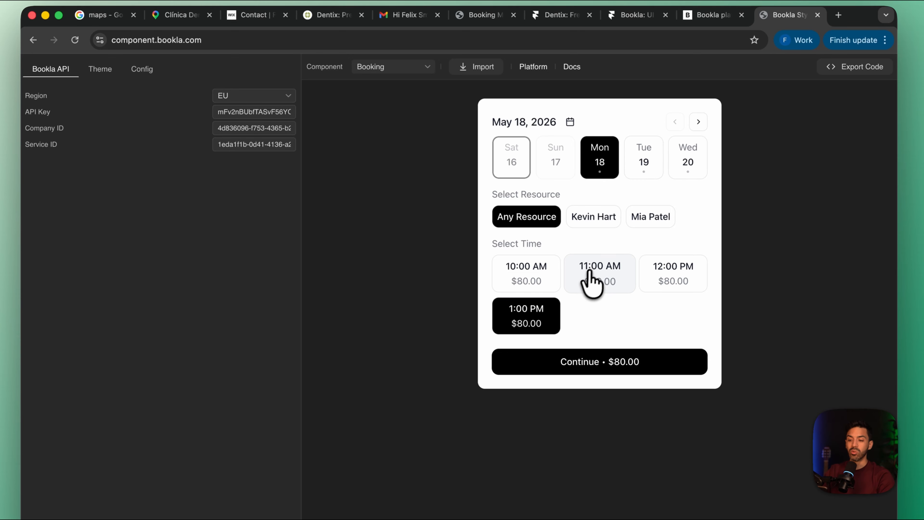
Compare the slots and prices offered on Tuesday, May 19, Saturdays, May 16 and 23, and Friday, May 22
click(654, 166)
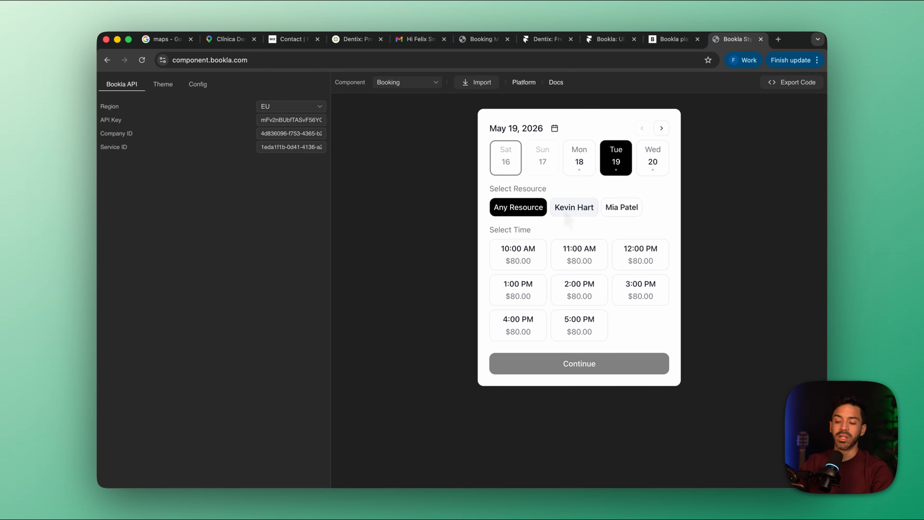
click(506, 158)
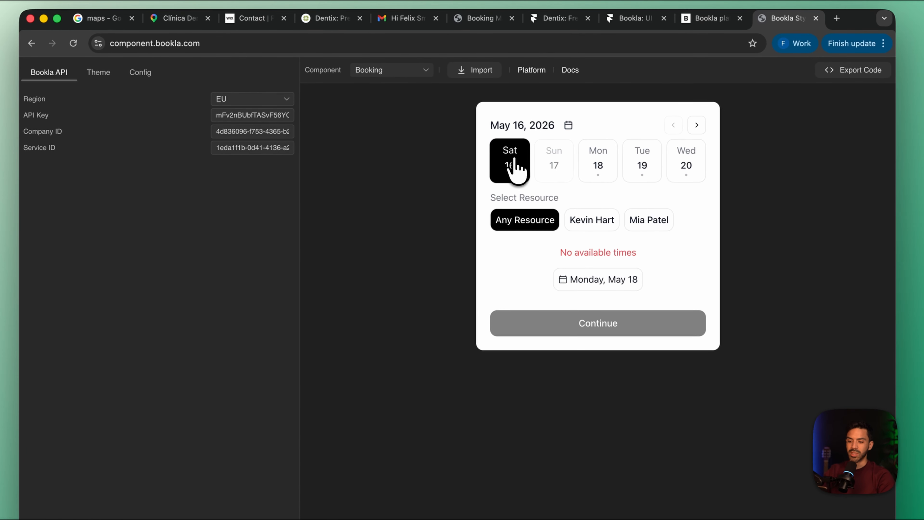
click(697, 125)
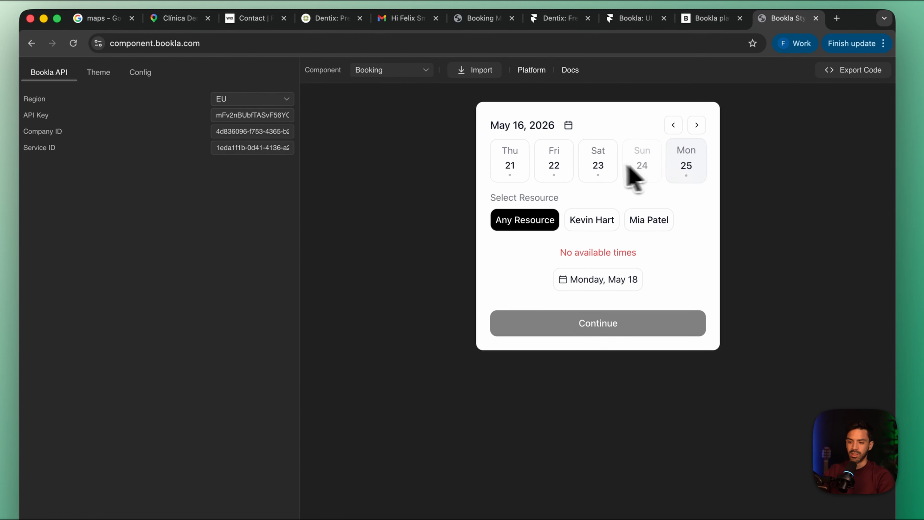
click(597, 167)
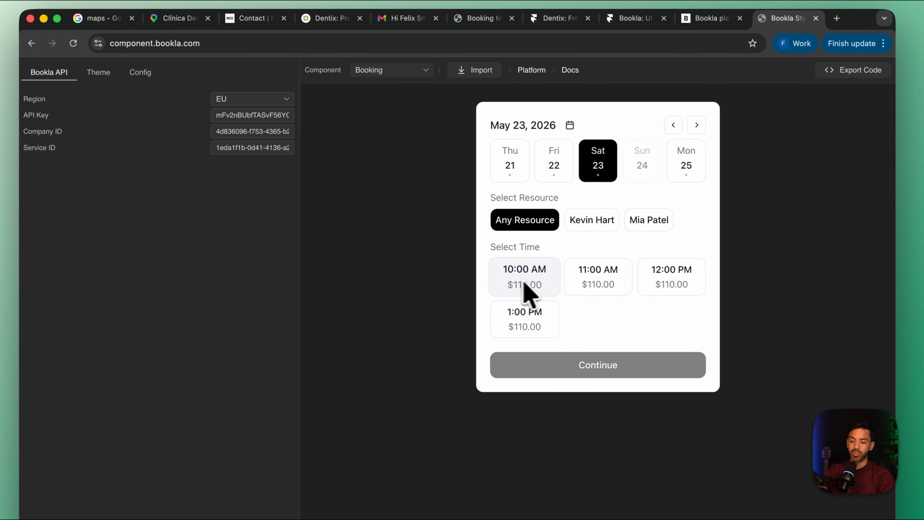
click(551, 181)
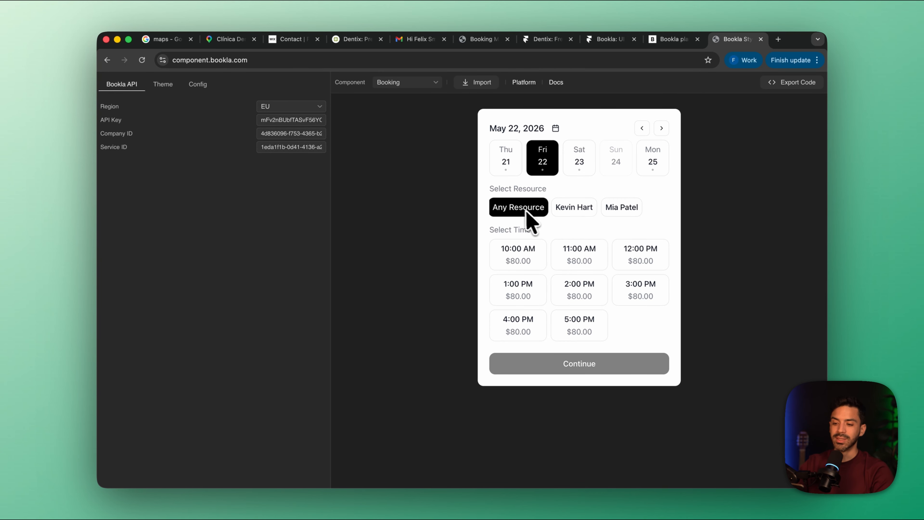
Compare both dentists' slots on Friday, May 22, and check the first dentist's availability on Saturday, May 23
click(583, 207)
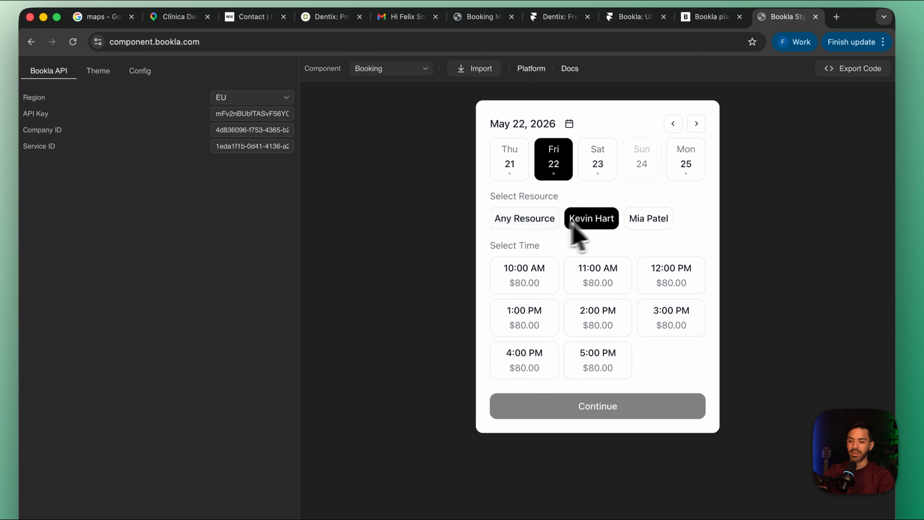
click(650, 219)
click(605, 224)
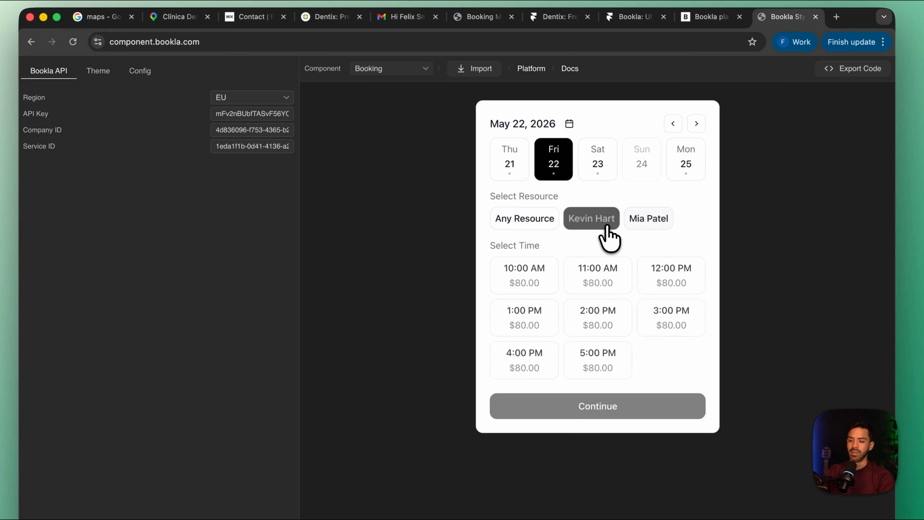
click(651, 223)
click(591, 222)
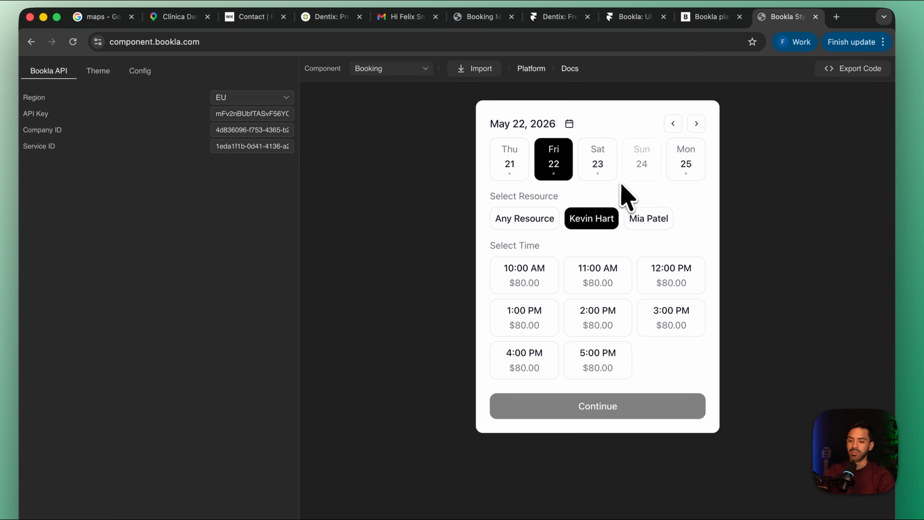
click(597, 157)
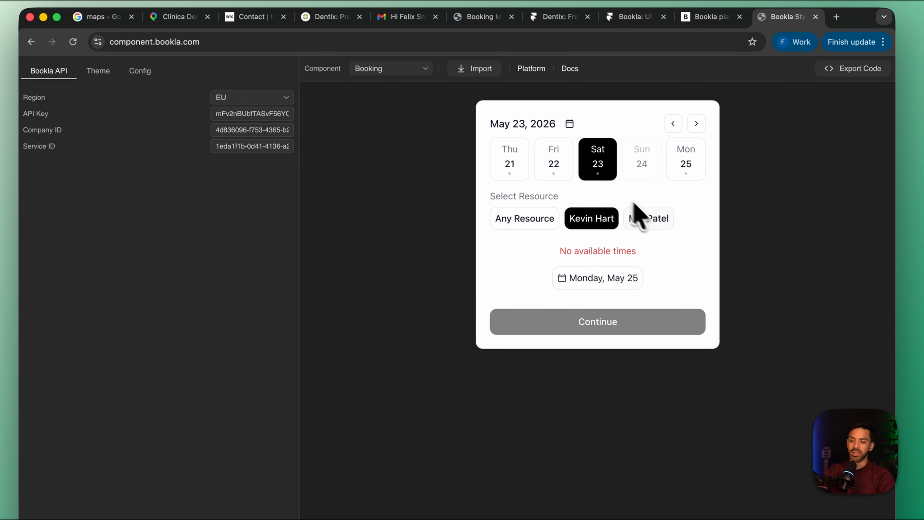
Check the second dentist's slots on Saturday, May 23, and look through the component's theme and configuration settings
click(649, 221)
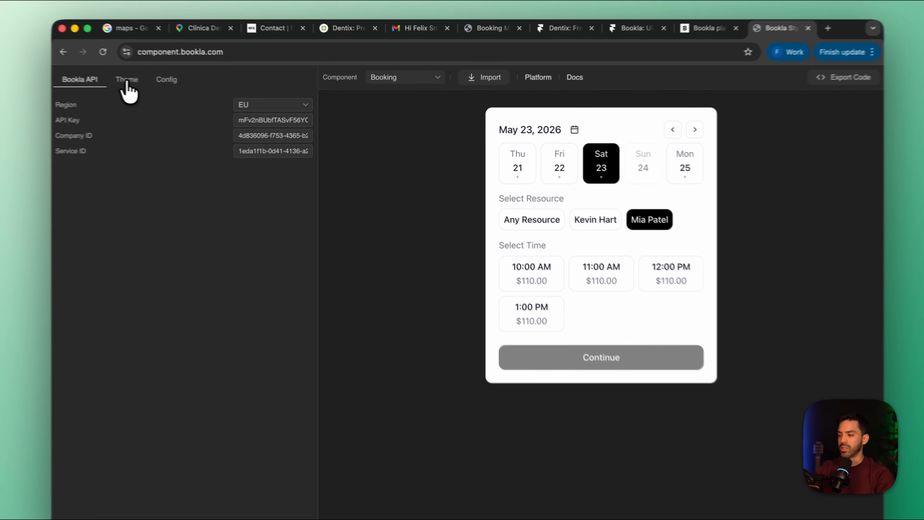
click(163, 84)
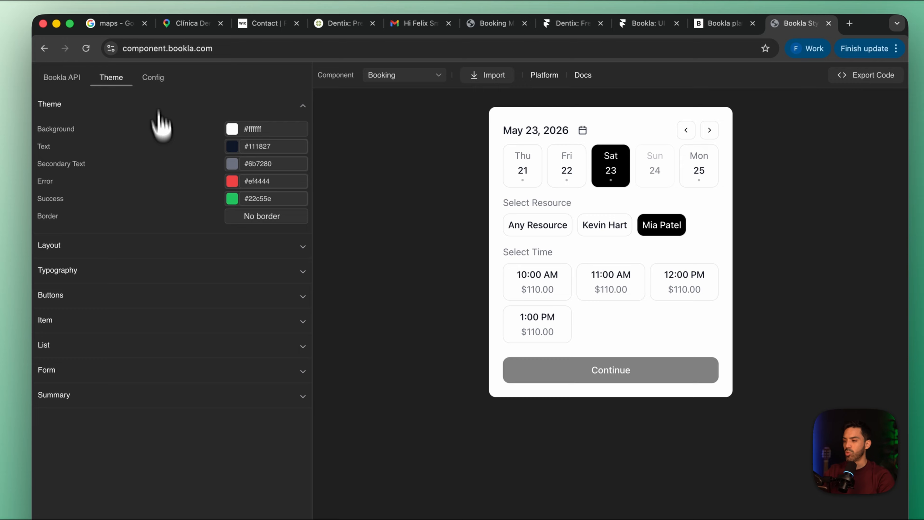
click(153, 78)
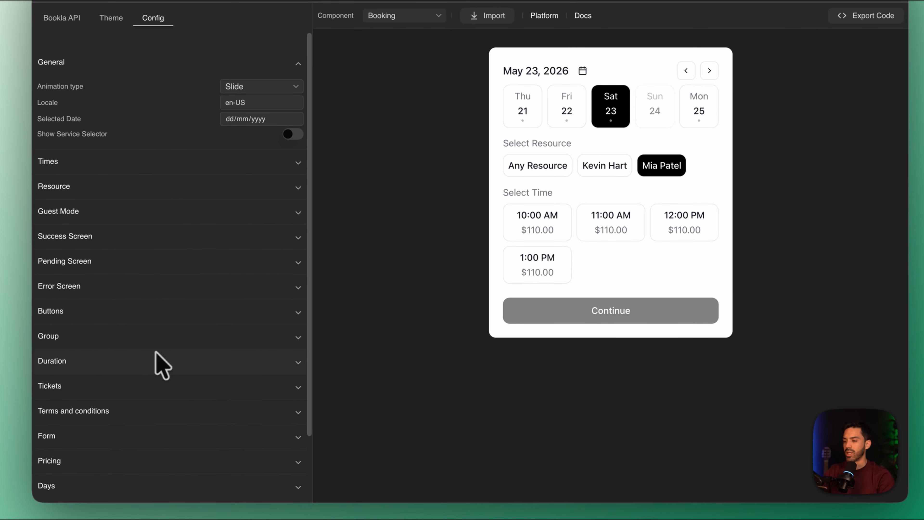
scroll(162, 364, down, 3)
scroll(162, 364, up, 3)
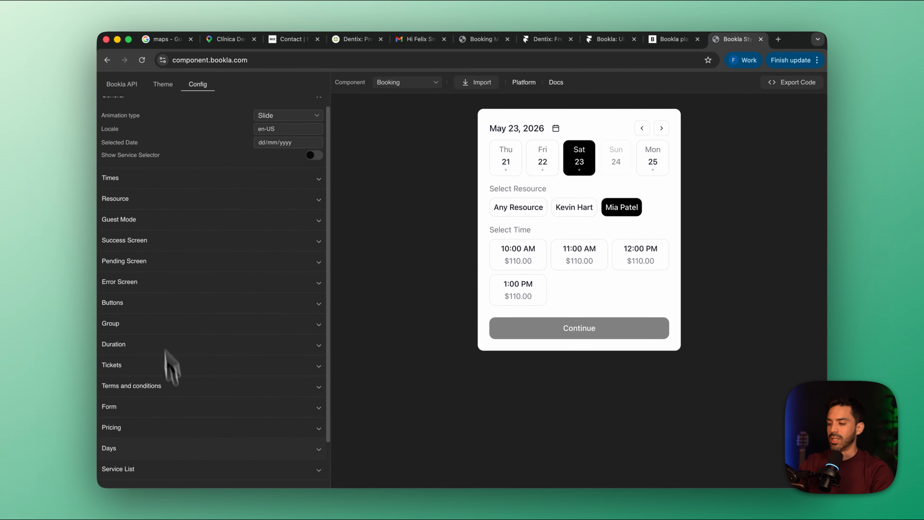
scroll(175, 401, down, 2)
scroll(182, 448, up, 2)
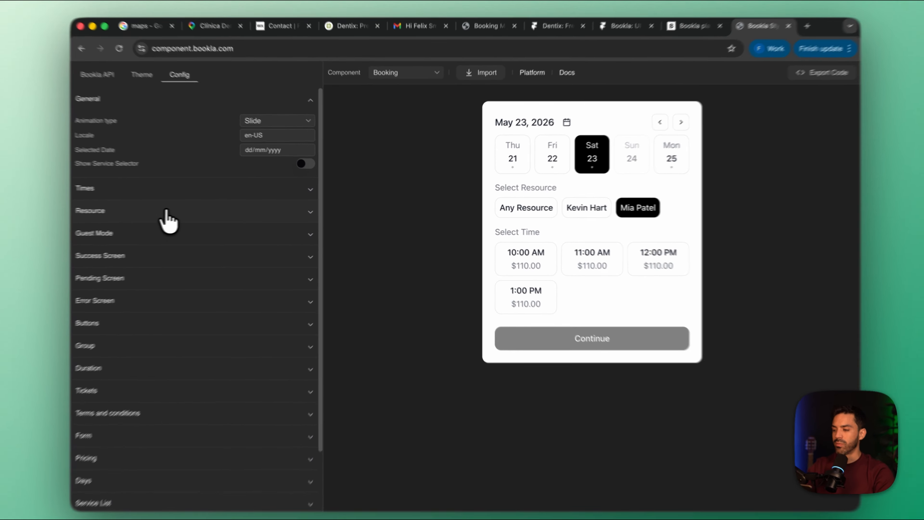
Set the resource selector's title to "Select Your Dentist" in the component configuration
click(189, 219)
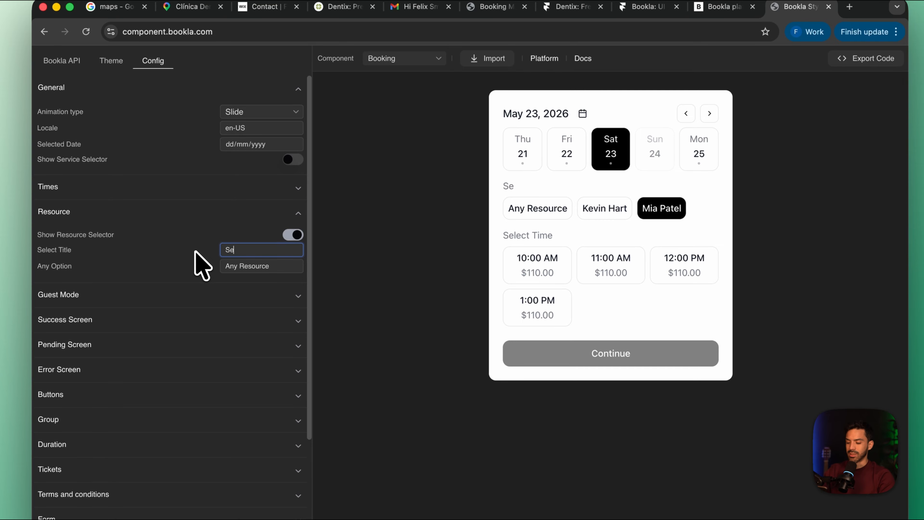
key(BackSpace)
key(BackSpace)
text(ect Your Dentist)
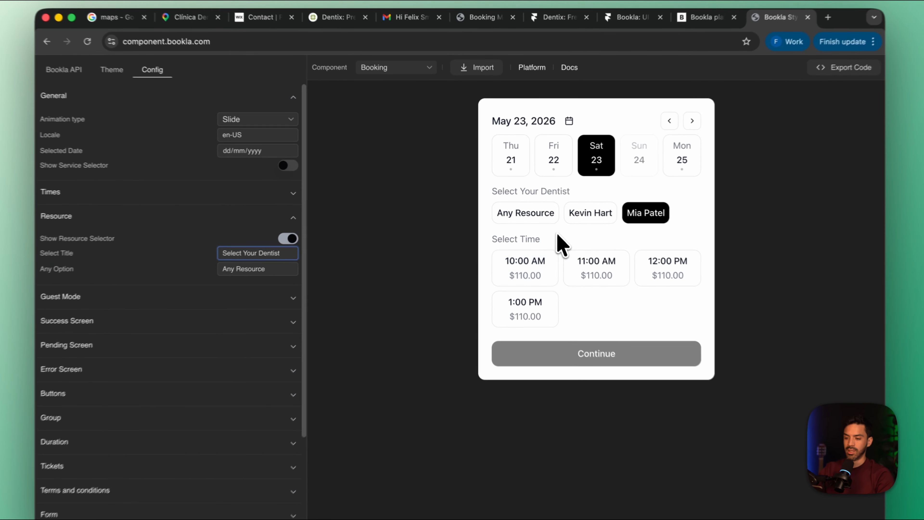
click(540, 221)
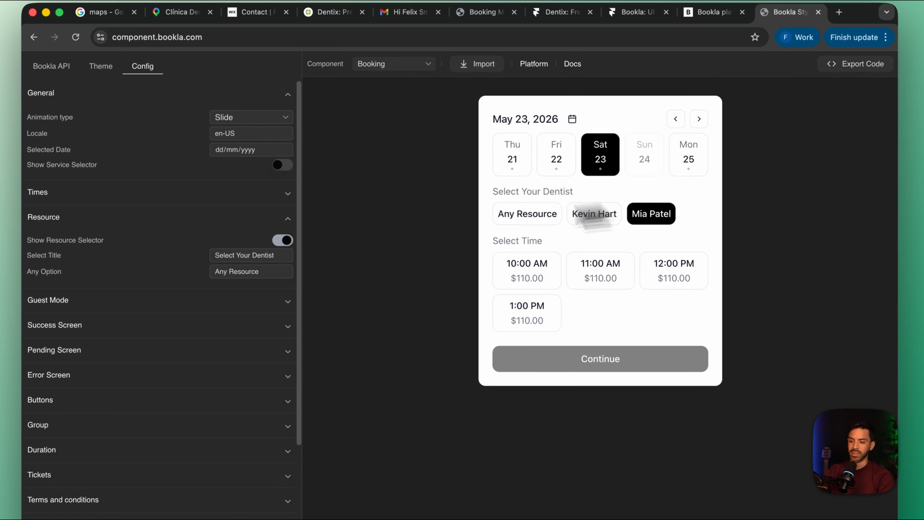
Rename the resource selector's any option to "Any Professional"
drag(270, 274, 158, 272)
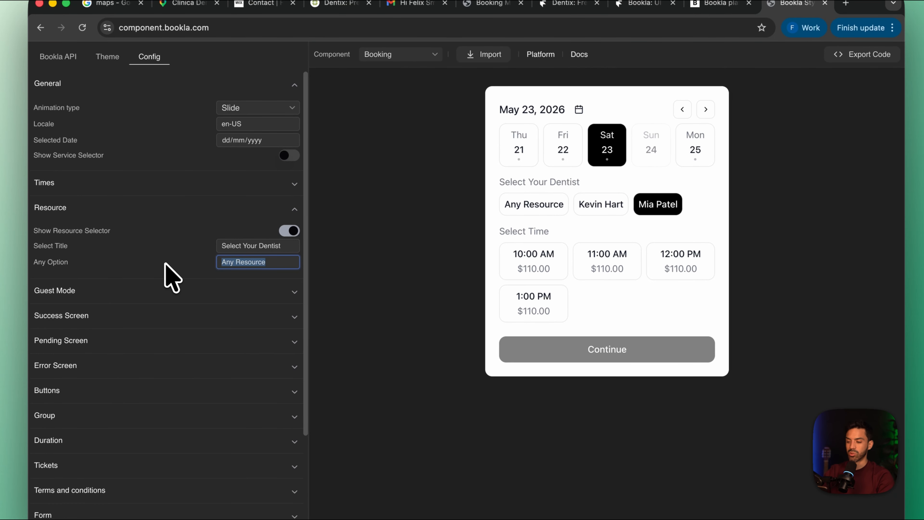
text(Any Prof)
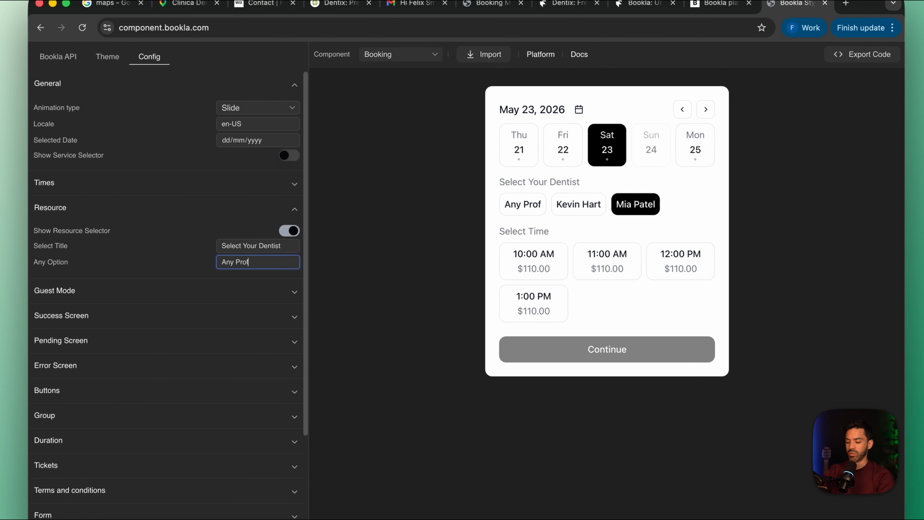
text(essional)
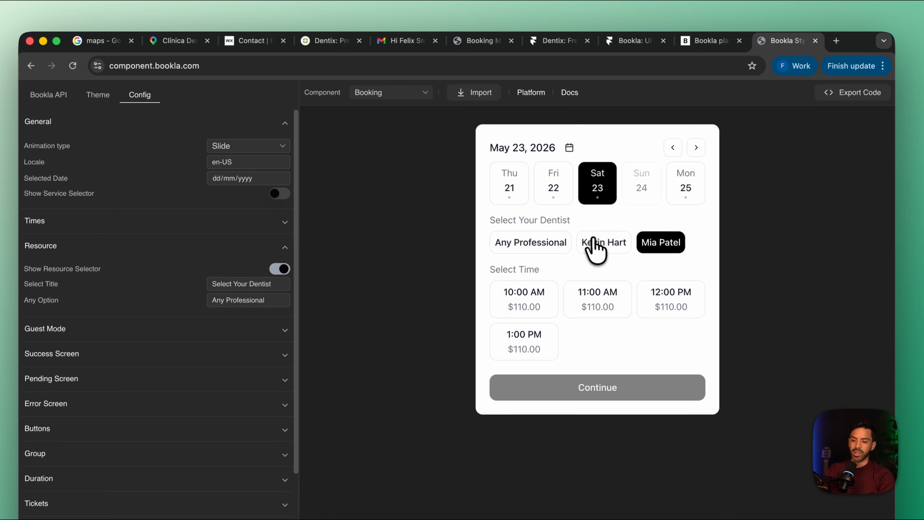
Choose Any Professional and the 10:00 AM slot on Saturday, May 23 in the booking preview, and continue to the customer form
click(624, 204)
click(658, 248)
click(520, 251)
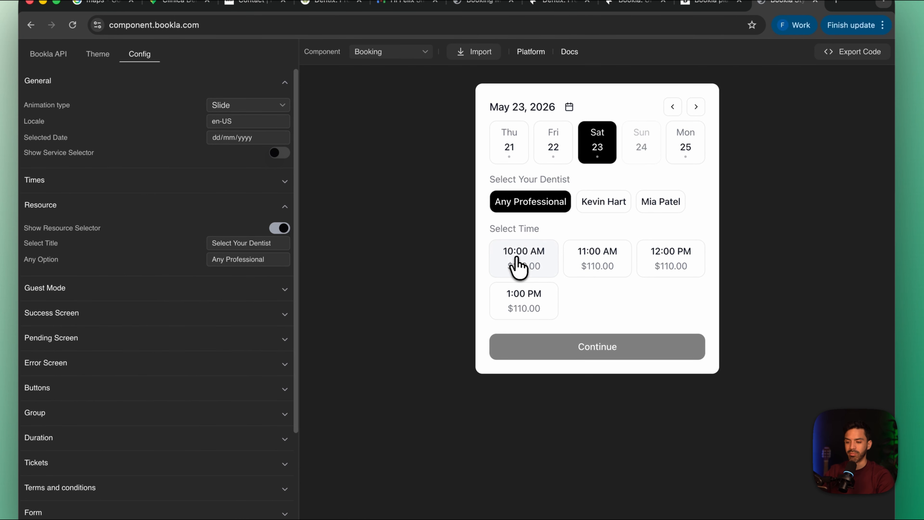
click(515, 258)
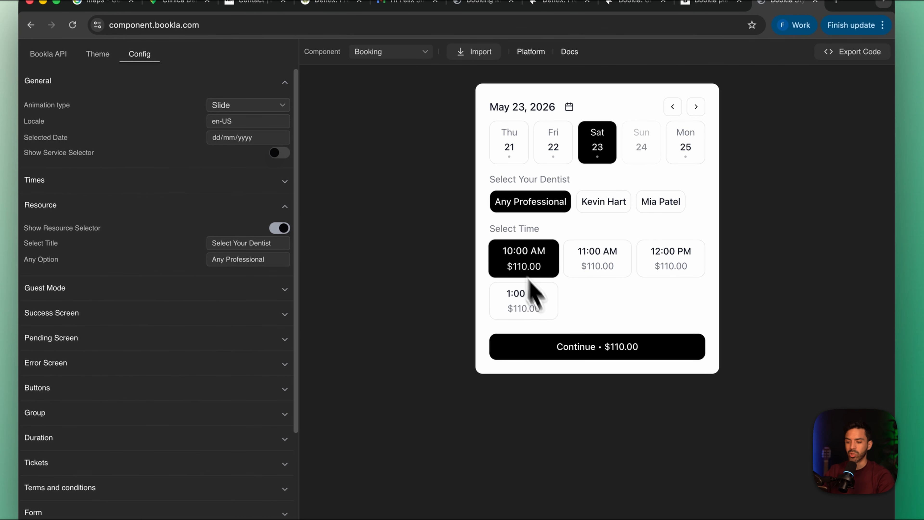
click(581, 351)
Fill in the customer's first name, last name and e-mail, and submit the test booking
click(548, 128)
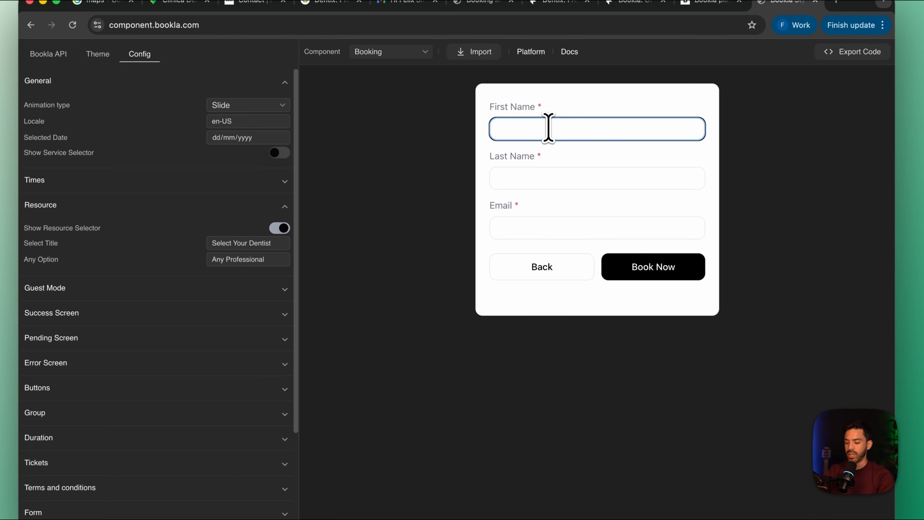
click(538, 181)
text(Perez)
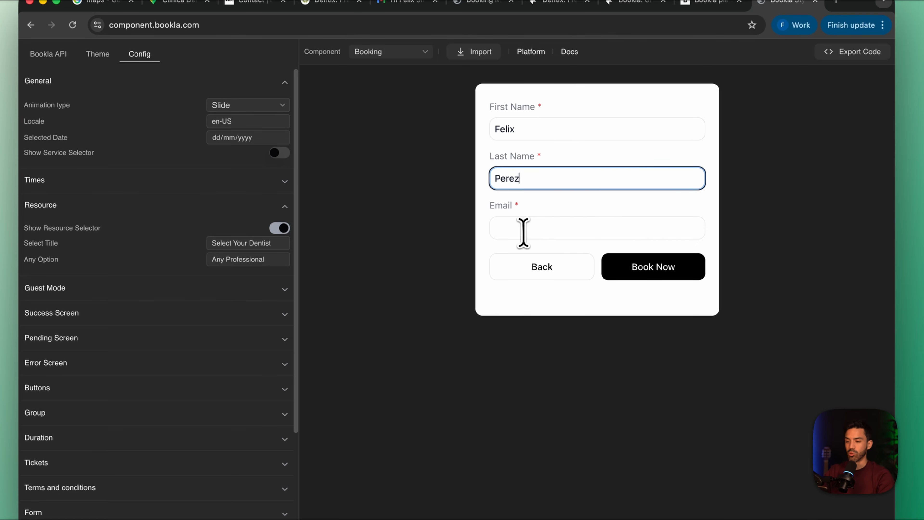
click(526, 230)
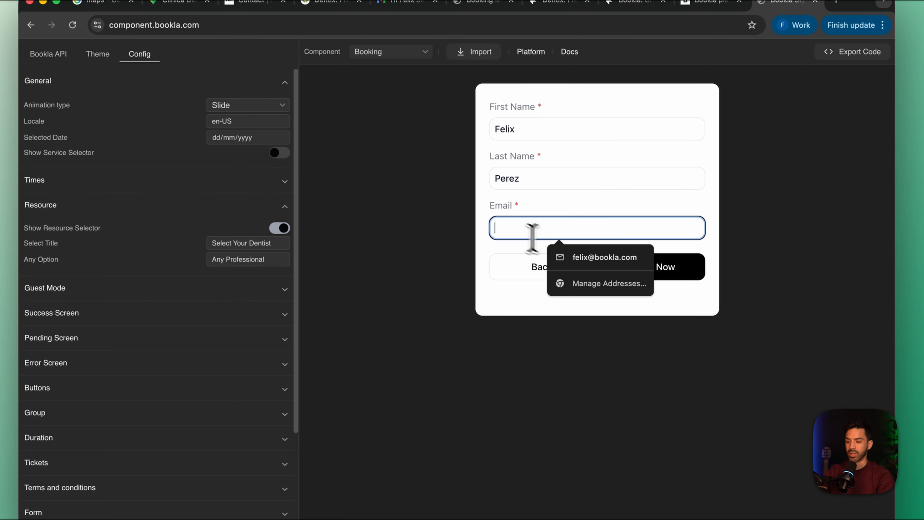
click(582, 259)
click(642, 286)
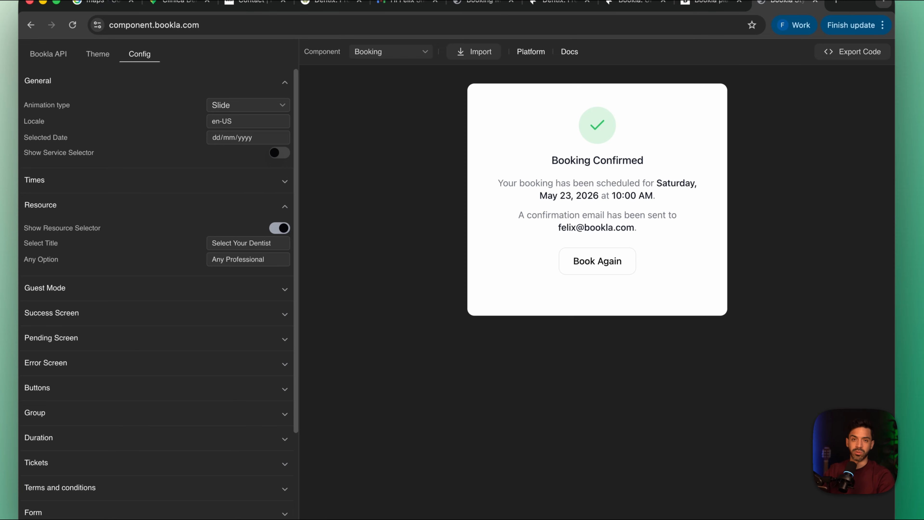
Switch to the Bookla platform and show the bookings calendar for Saturday, May 23
click(710, 2)
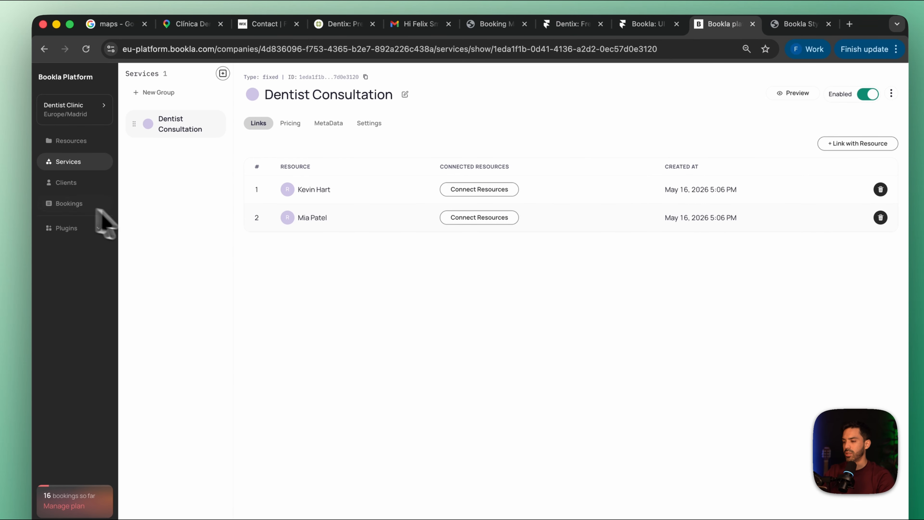
click(98, 208)
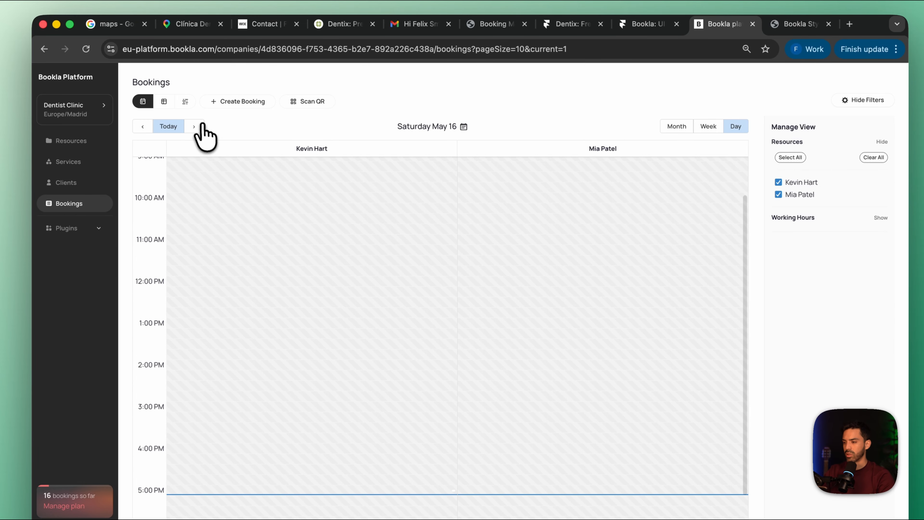
click(200, 125)
click(200, 125)
click(198, 125)
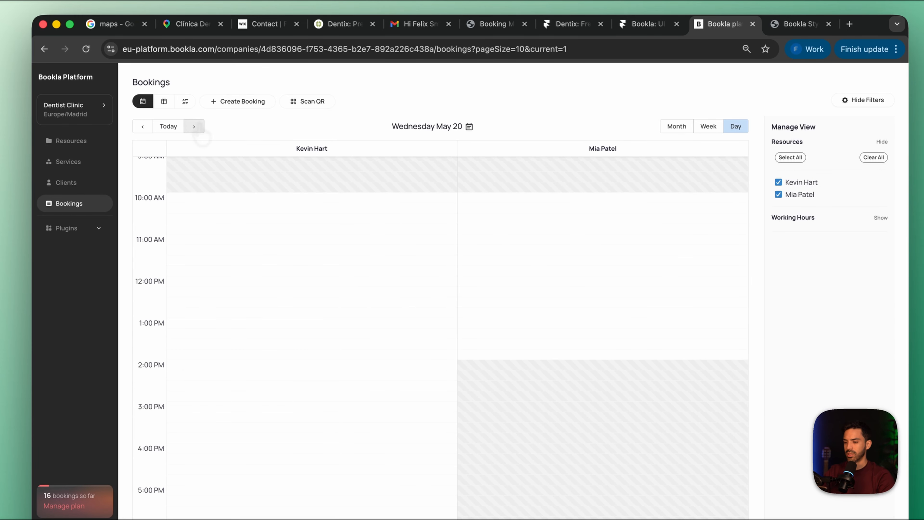
click(194, 126)
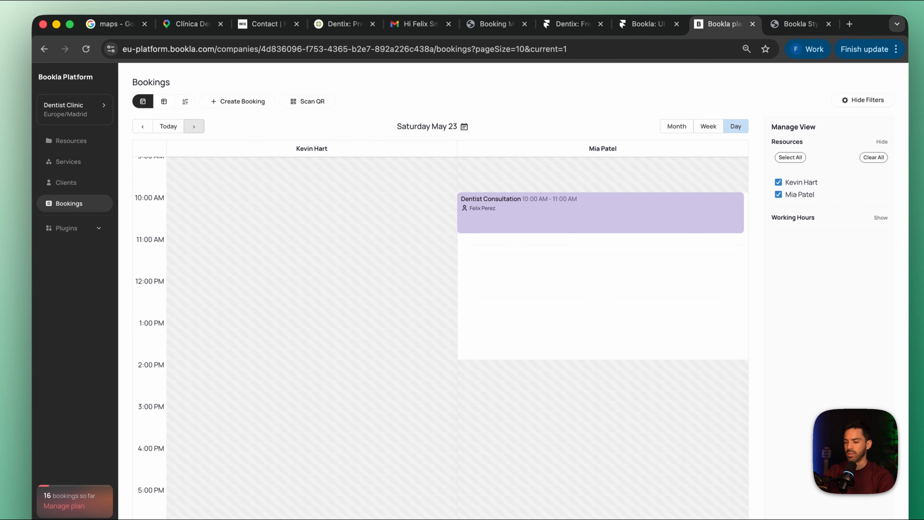
scroll(330, 248, up, 2)
Review the details of the 10:00 AM Dentist Consultation booking and return to the Bookla booking component page
mouse_move(510, 262)
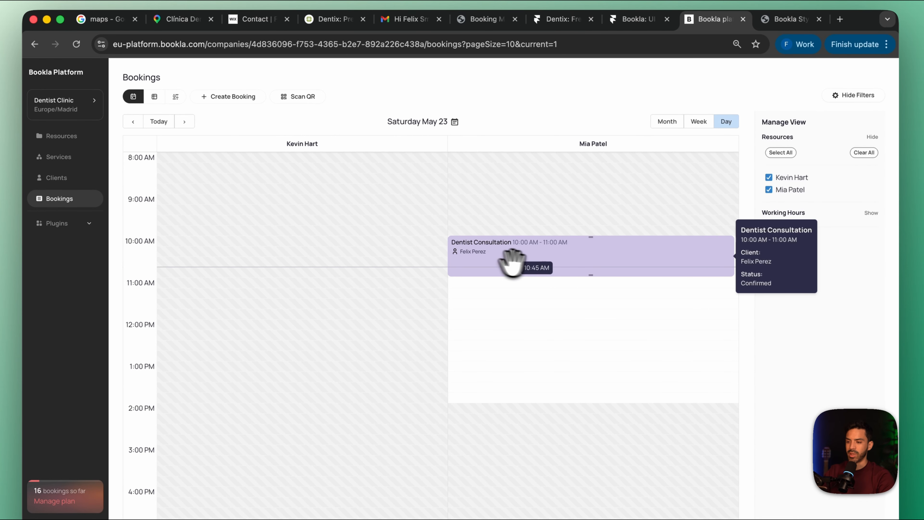
click(505, 254)
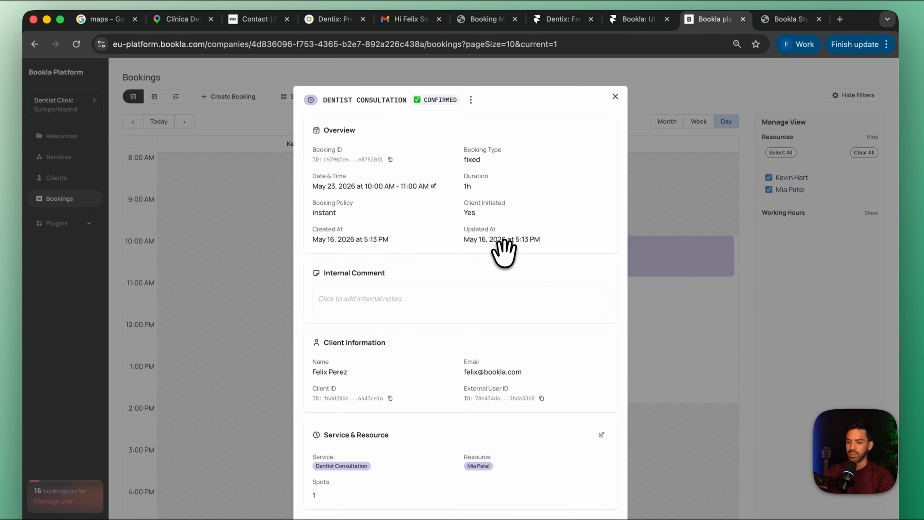
scroll(453, 355, down, 3)
scroll(454, 355, up, 3)
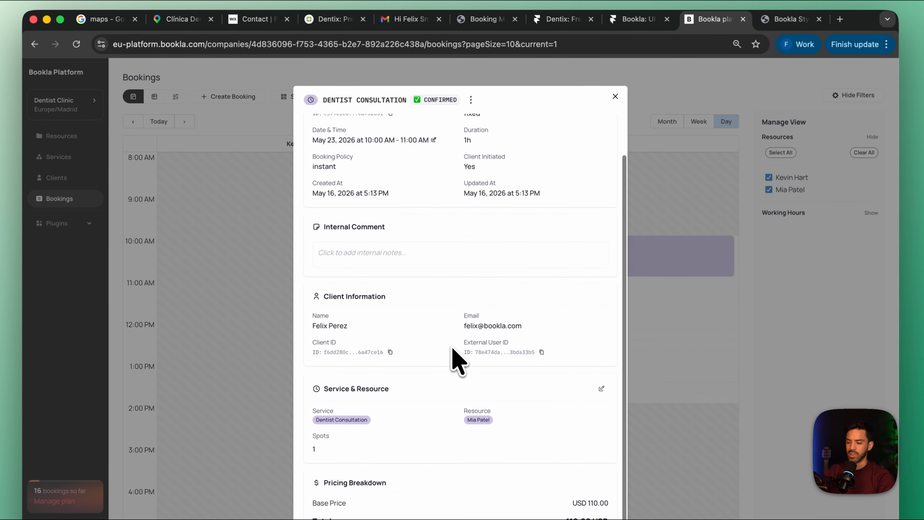
click(616, 99)
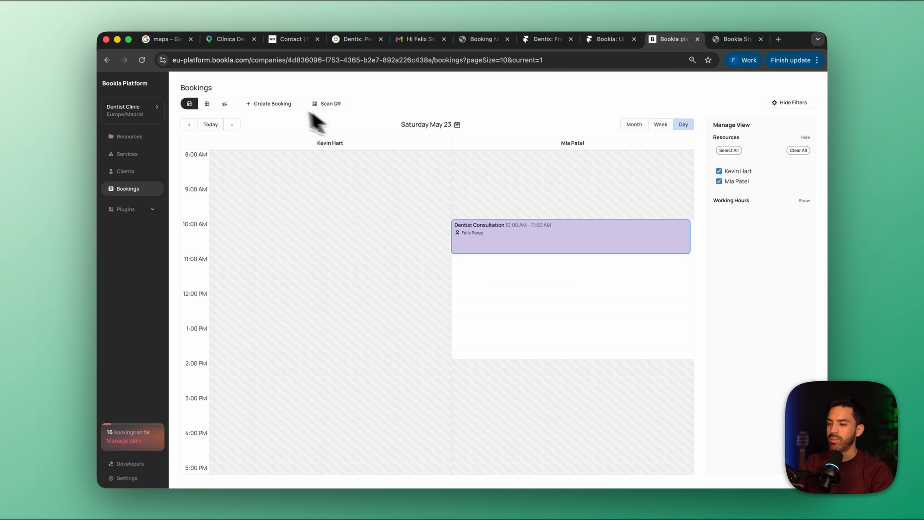
click(735, 39)
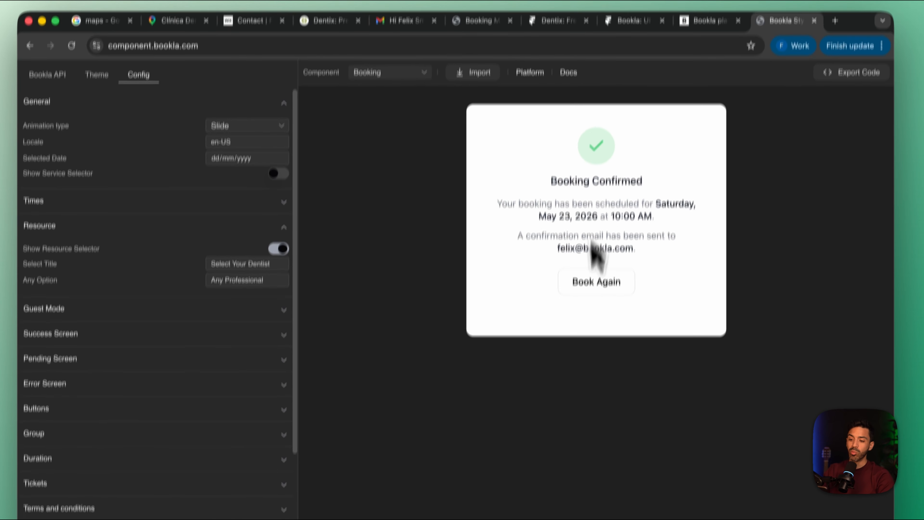
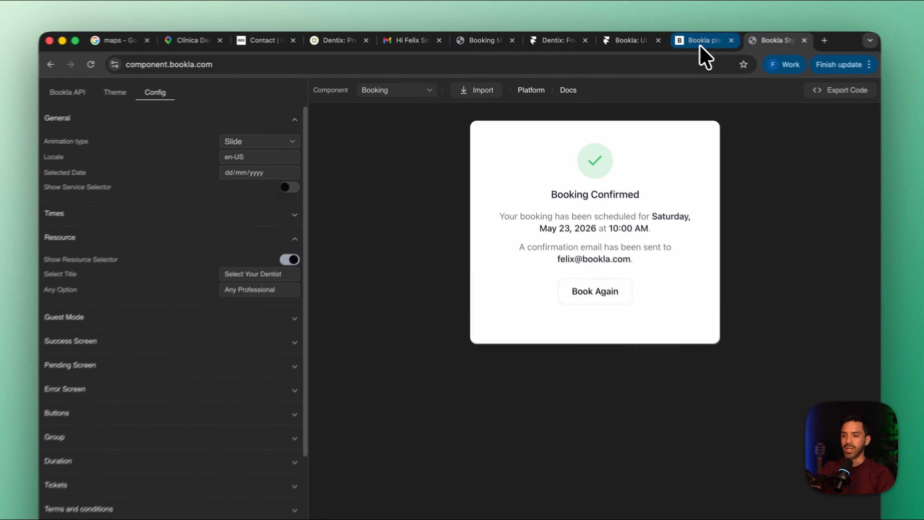
Return to the Bookla platform and add the Stripe payment provider from the plugin marketplace
click(674, 39)
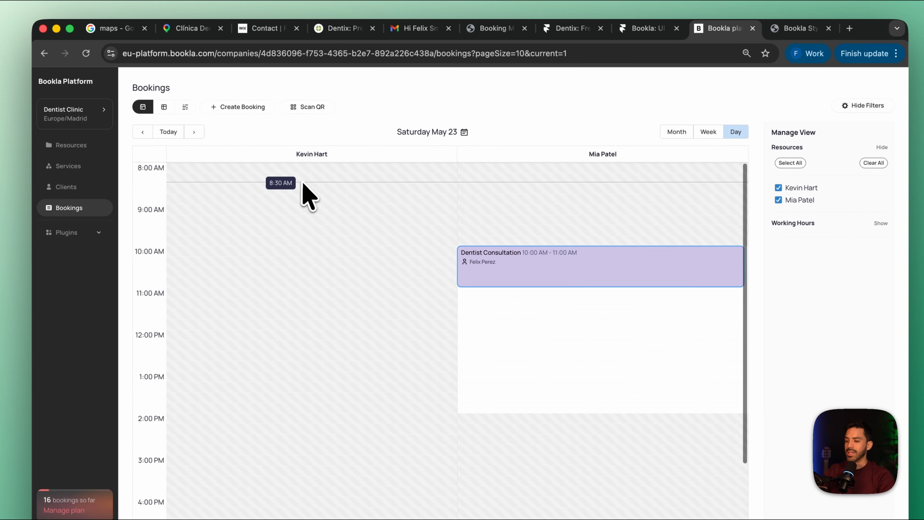
scroll(317, 302, down, 3)
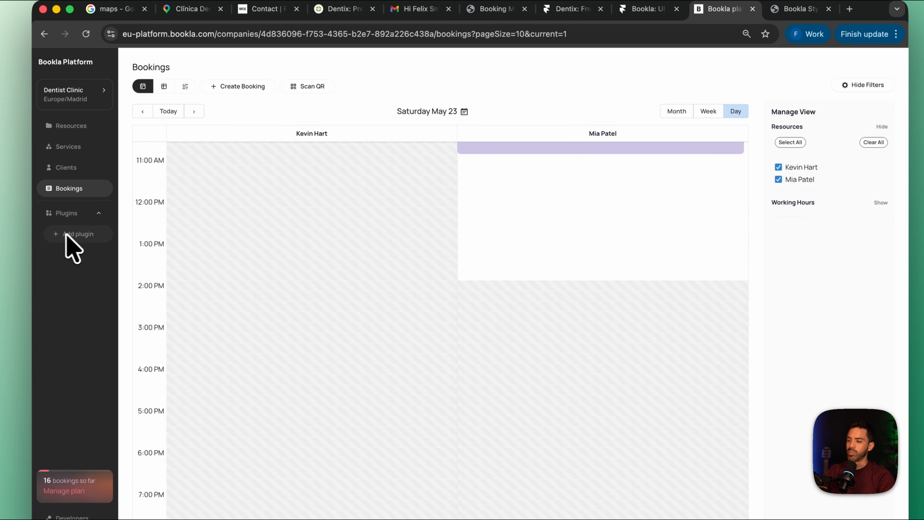
click(73, 231)
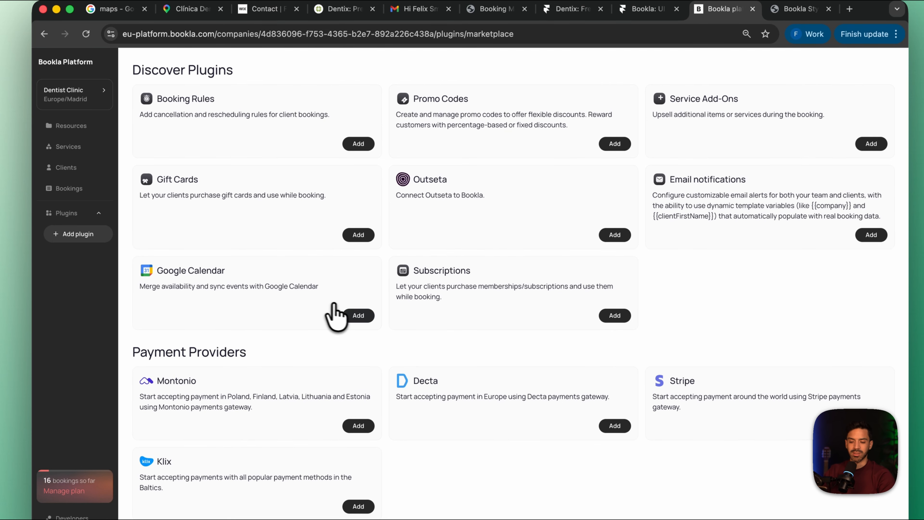
click(867, 426)
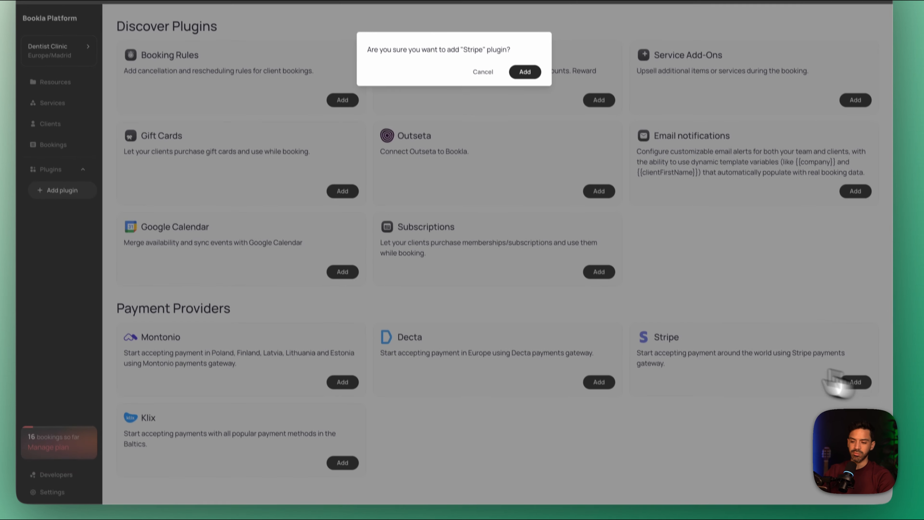
click(525, 72)
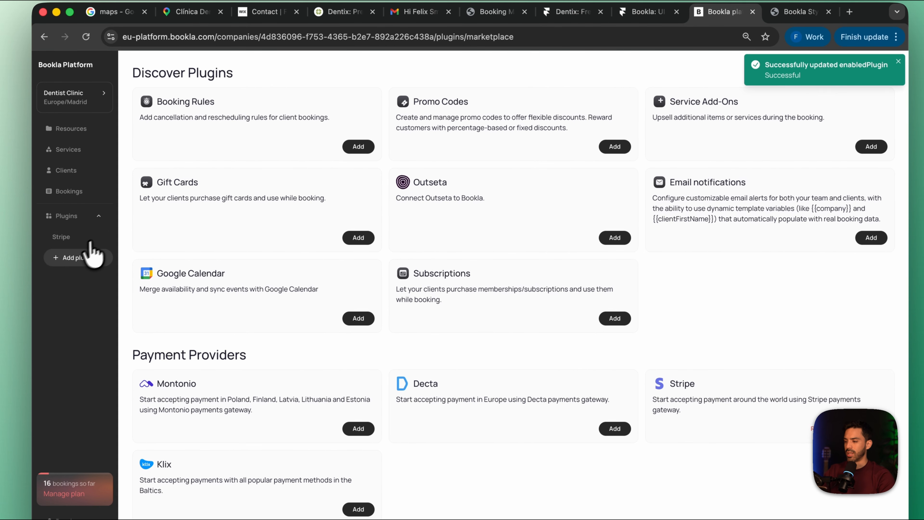
Start connecting the Stripe plugin and bring up its form at the Secret Key field
click(61, 242)
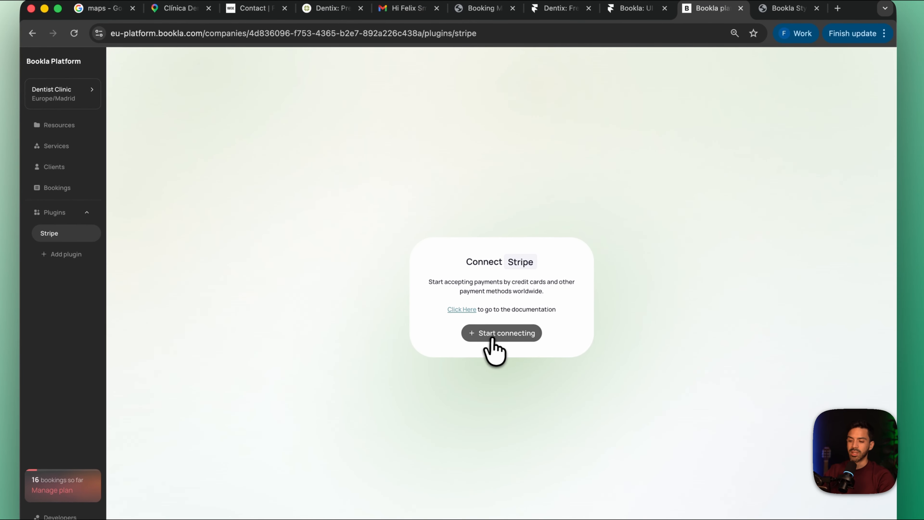
click(506, 329)
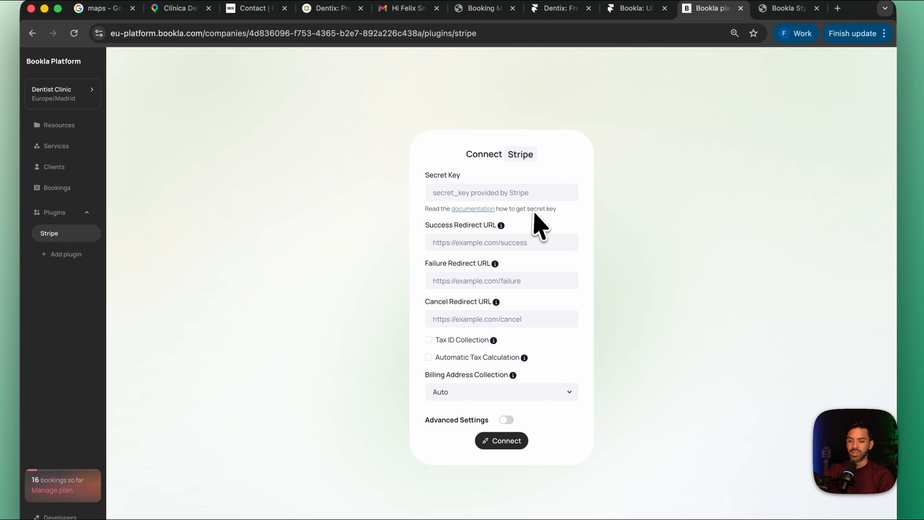
click(538, 196)
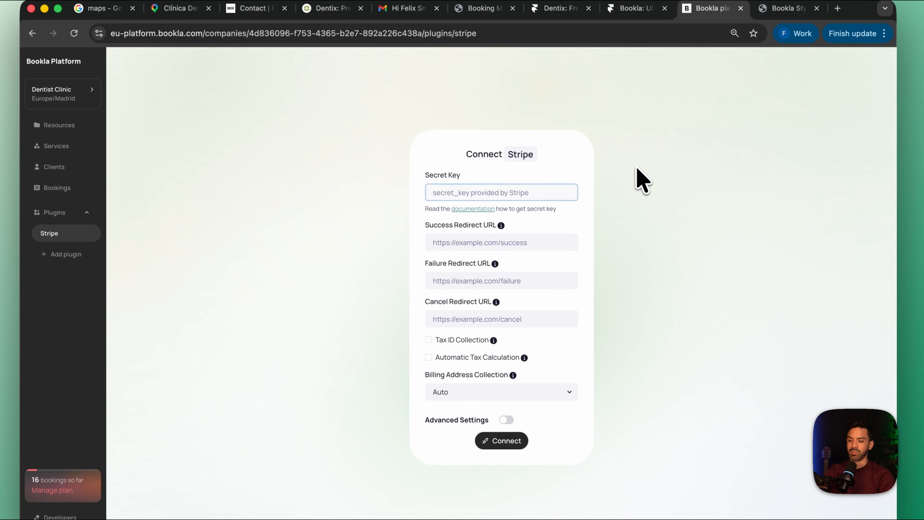
Go to the Stripe website in a new browser tab and sign in to the New business sandbox dashboard
click(837, 8)
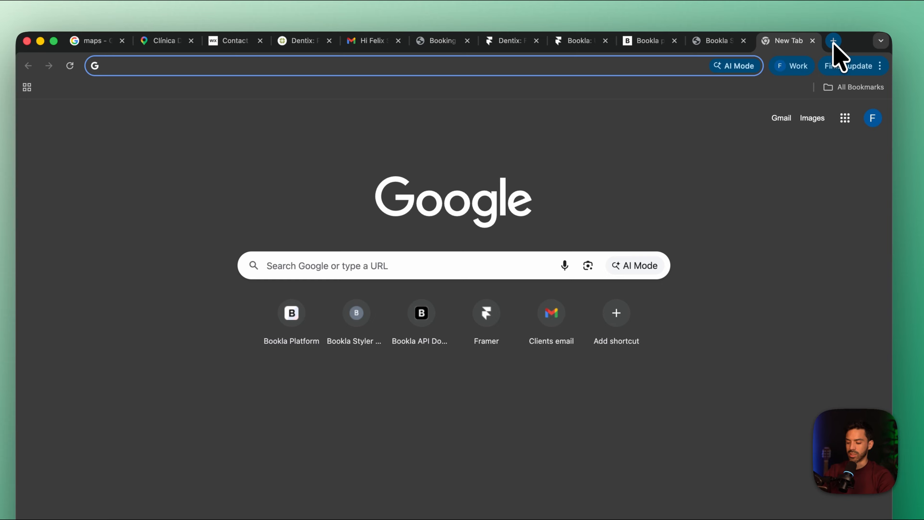
text(stripe)
key(Return)
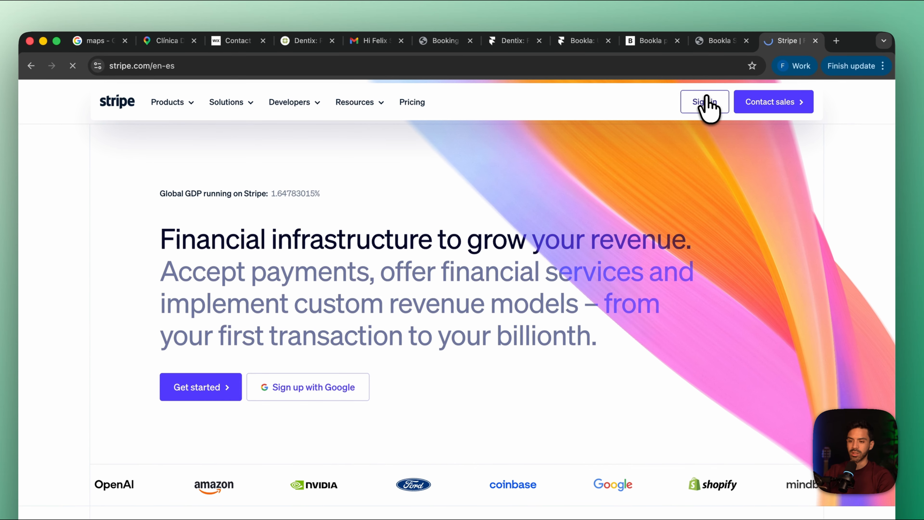
click(706, 98)
click(462, 378)
click(597, 214)
click(635, 349)
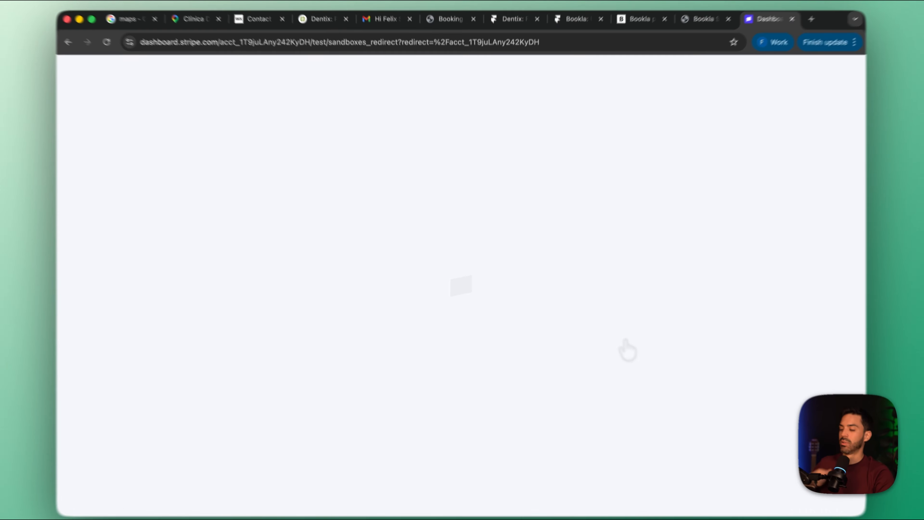
Copy the standard secret key from the Stripe sandbox's developer API keys
scroll(423, 305, down, 8)
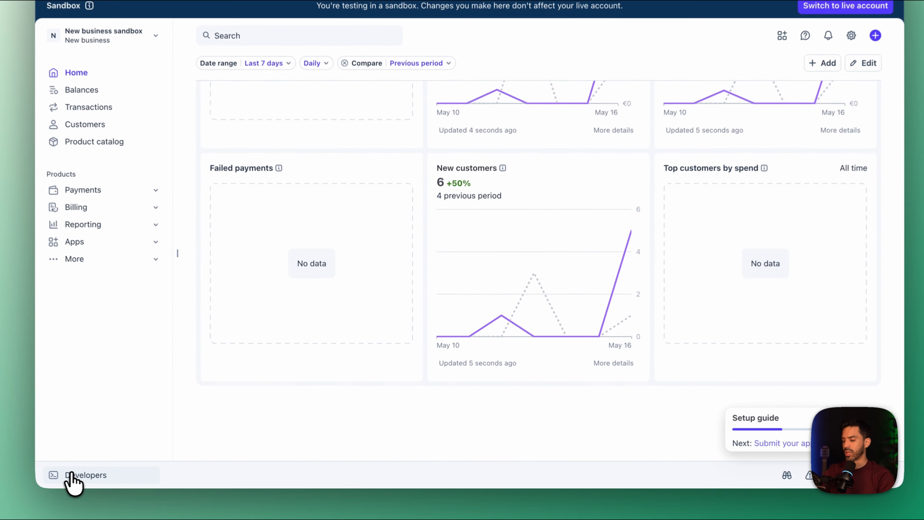
click(149, 480)
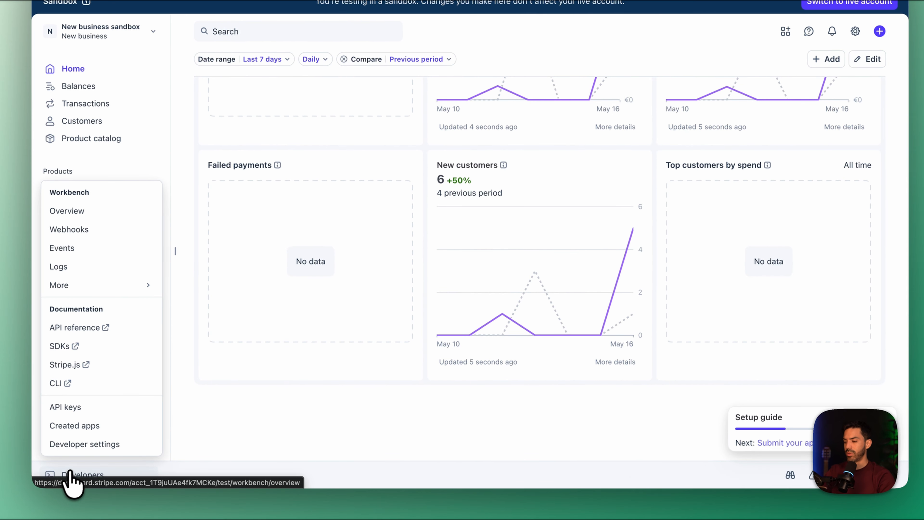
click(83, 408)
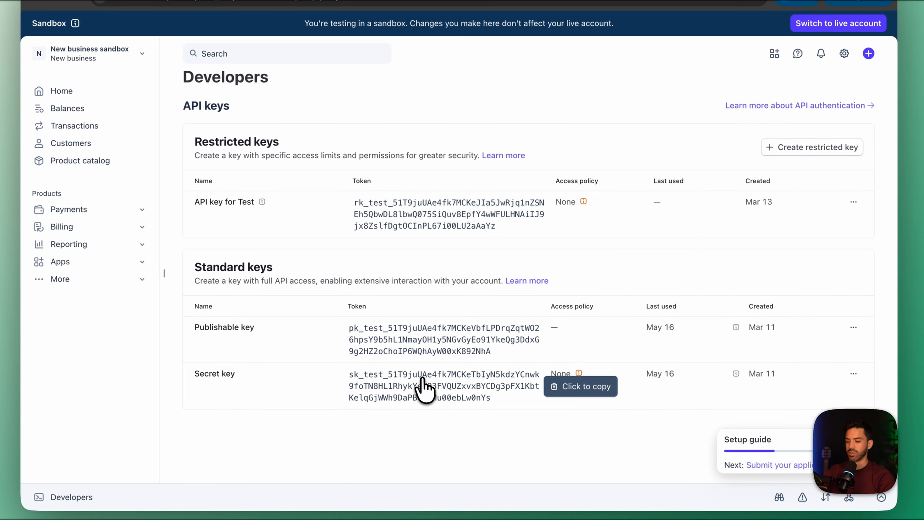
click(424, 387)
Return to the Bookla platform and paste the Stripe API key into the connection form's Secret Key field
click(654, 42)
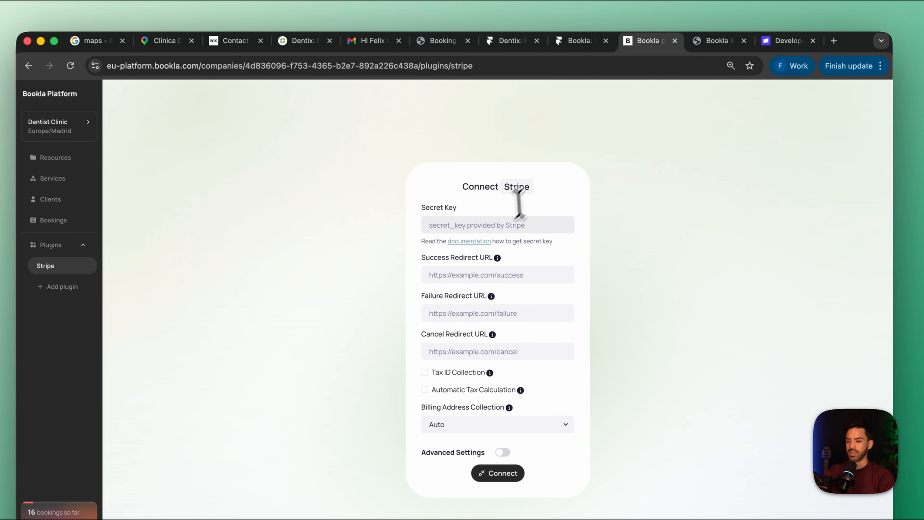
click(506, 222)
key(super+v)
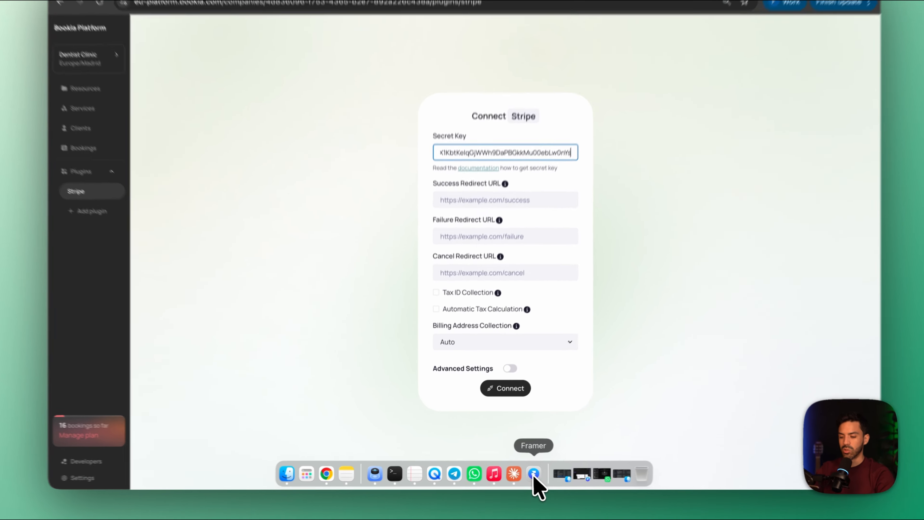
click(524, 478)
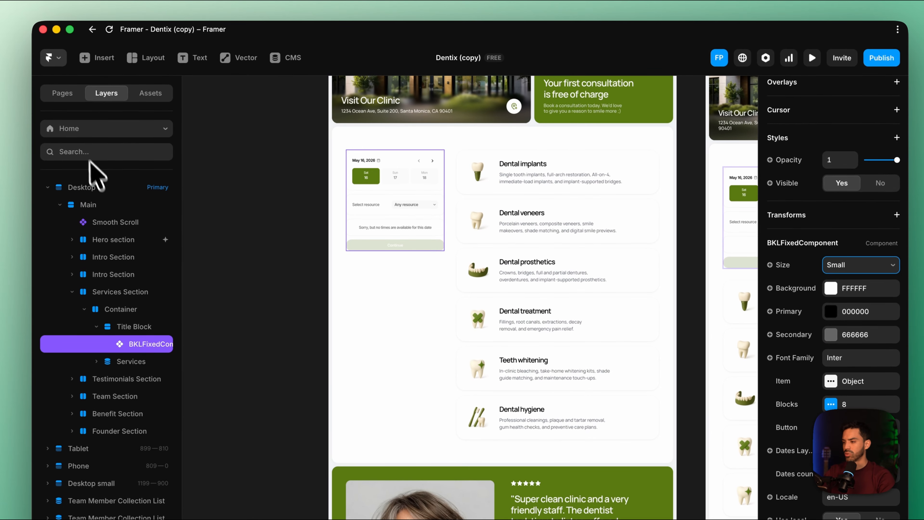
click(58, 17)
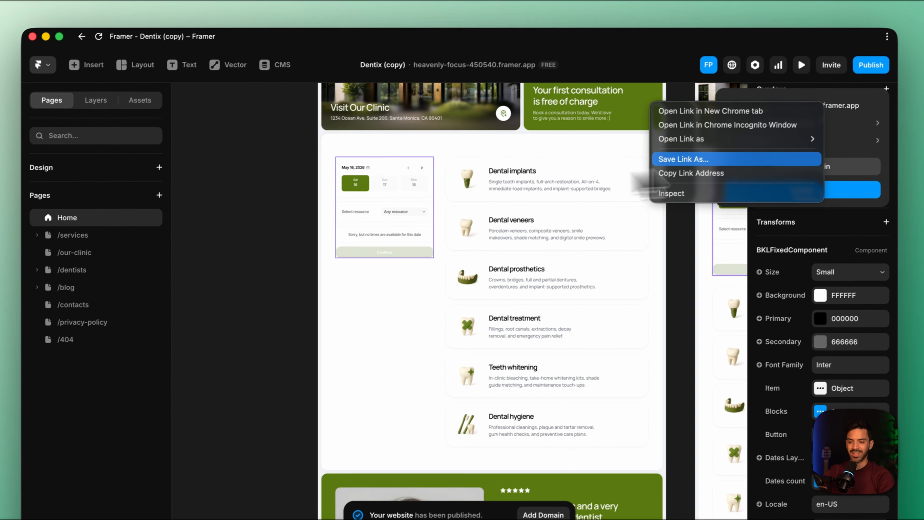
click(763, 176)
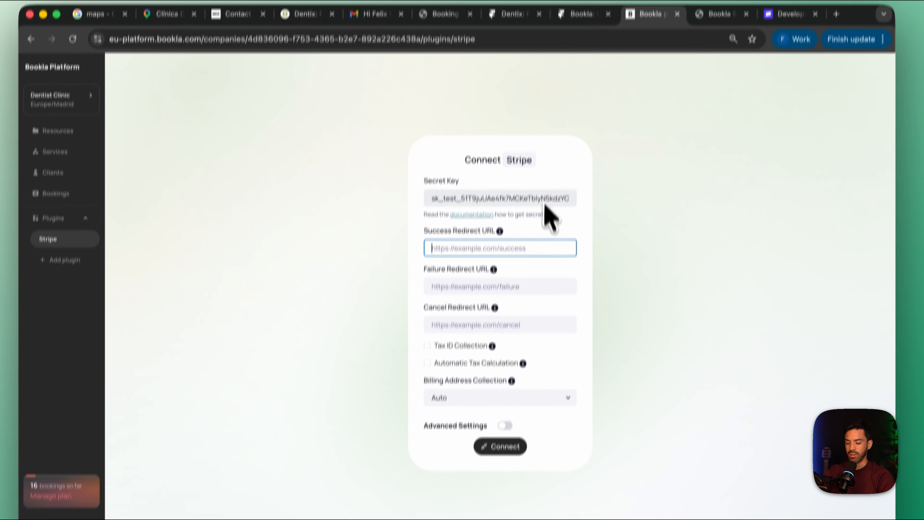
key(cmd+v)
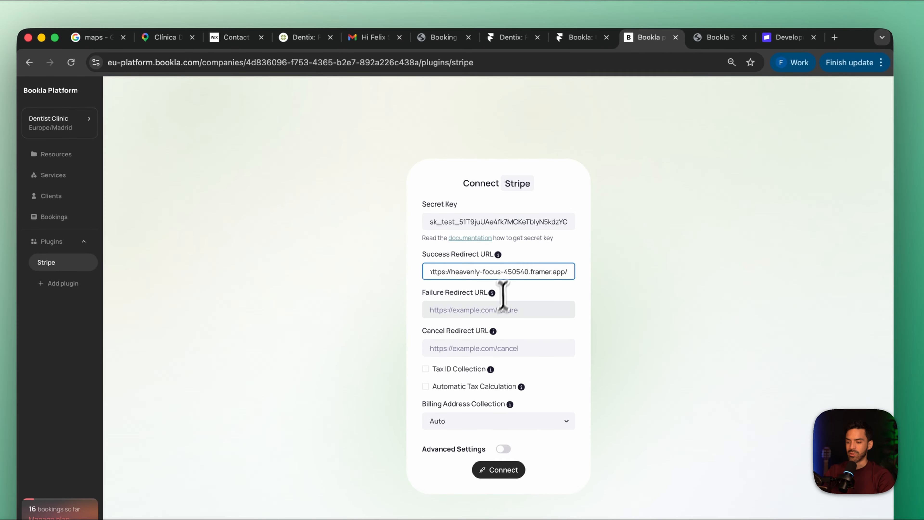
Copy the published link of Framer's /404 page and set it as the Failure Redirect URL in Bookla's Stripe form
click(497, 308)
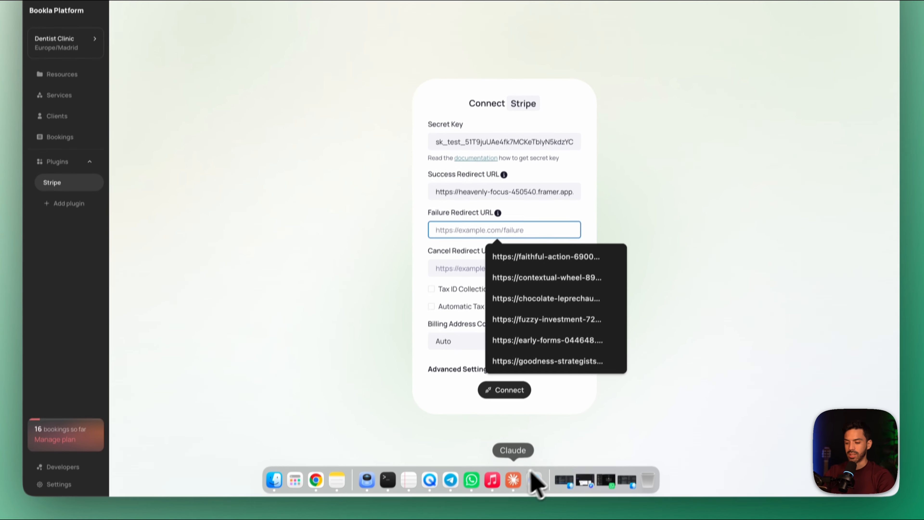
click(535, 475)
click(72, 252)
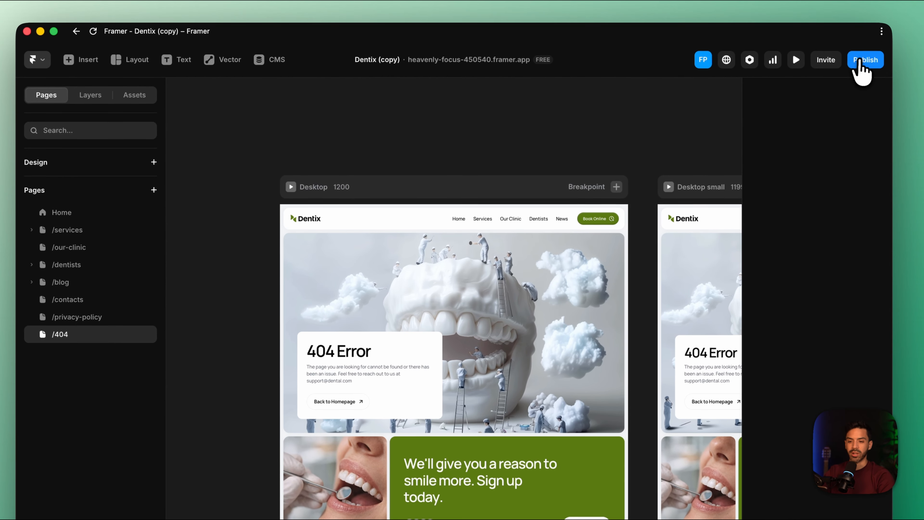
click(868, 53)
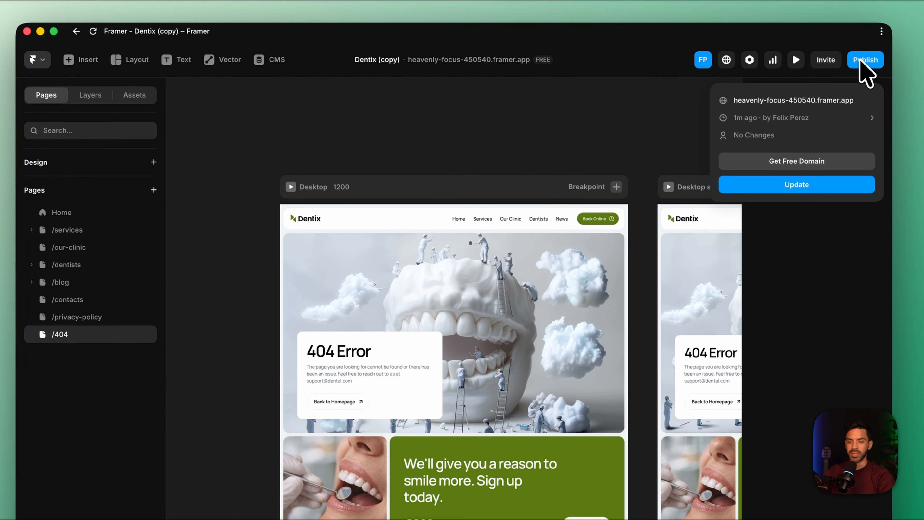
right_click(804, 86)
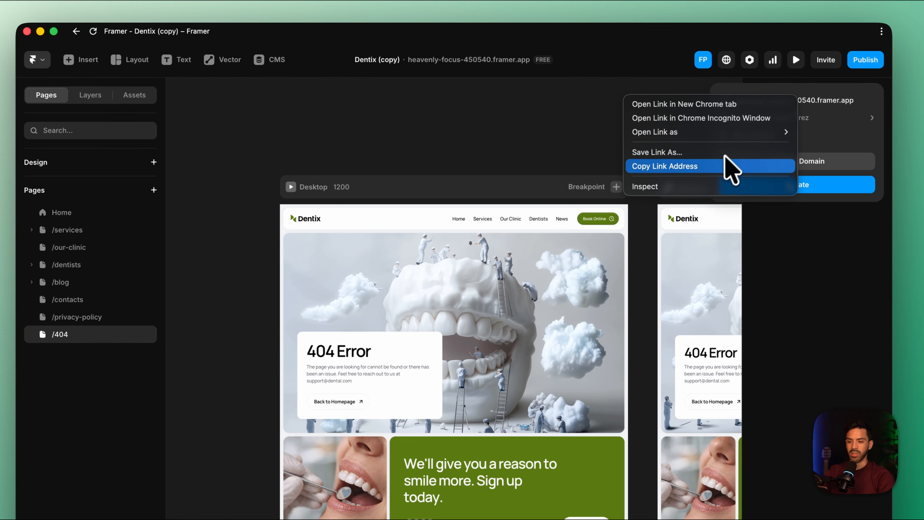
click(723, 167)
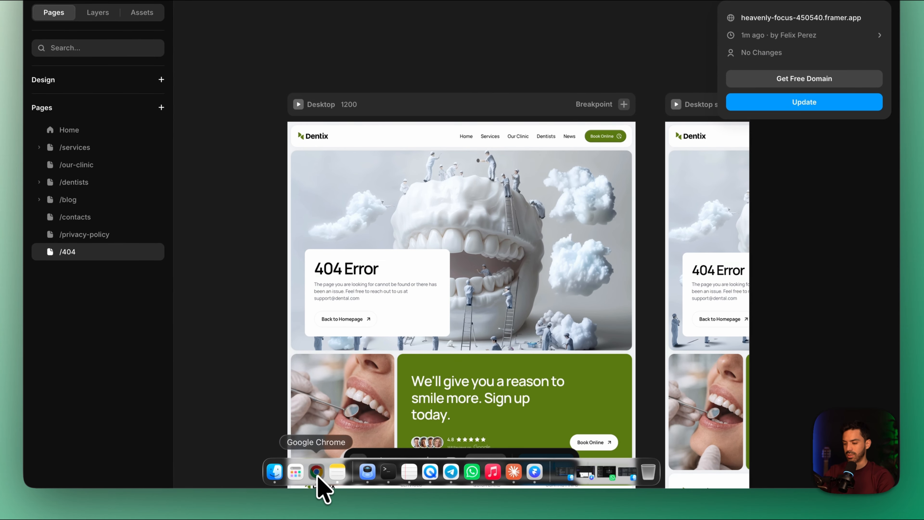
click(320, 482)
key(super+v)
Set the Cancel Redirect URL to the same /404 link and connect Stripe with Advanced Settings enabled
click(496, 251)
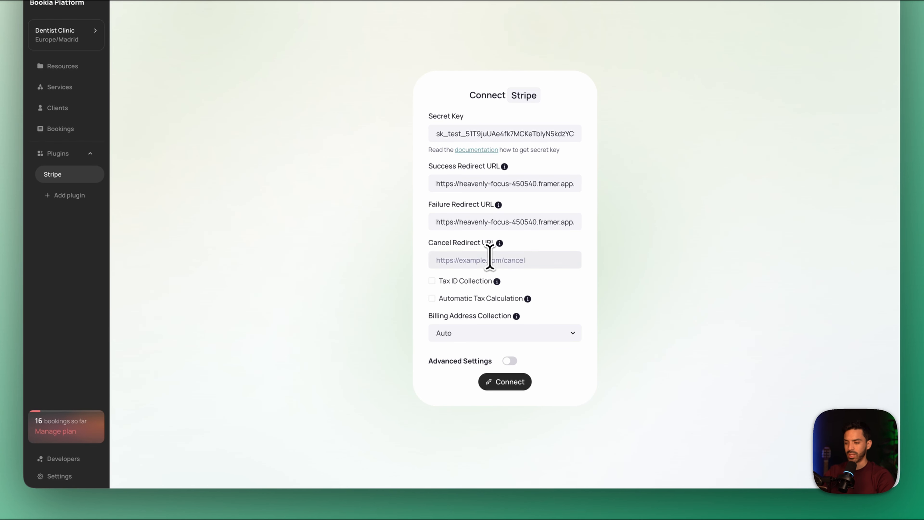
click(490, 257)
key(super+v)
click(631, 264)
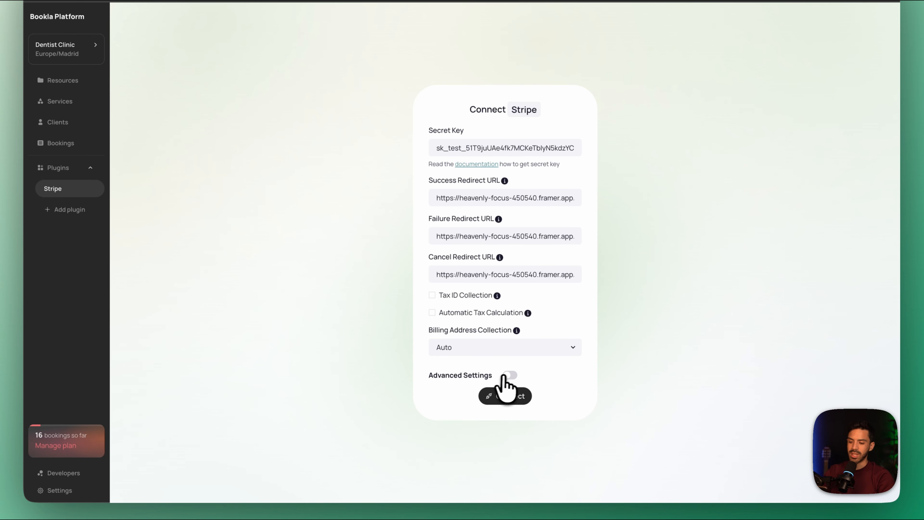
click(505, 375)
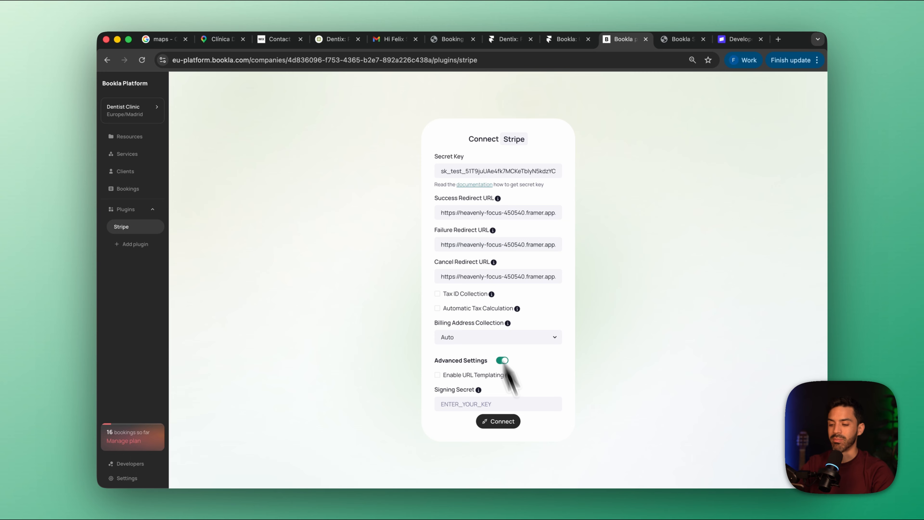
click(504, 423)
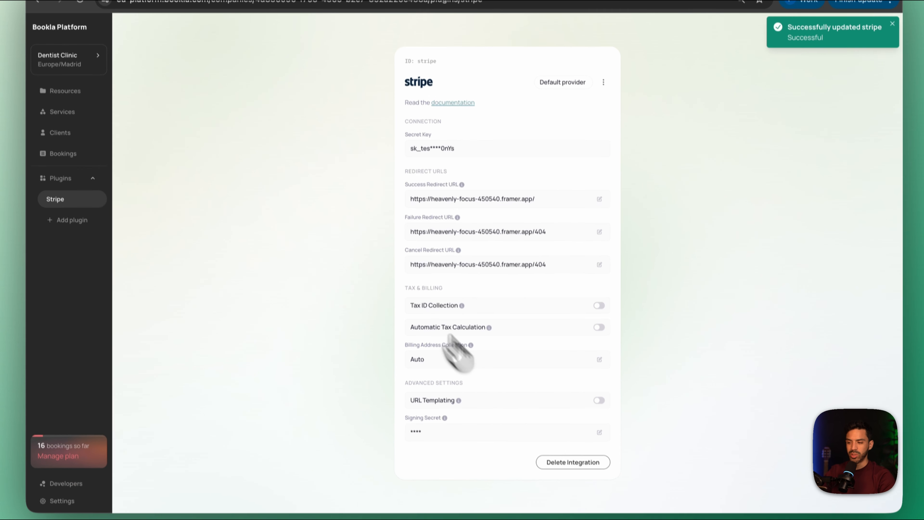
Add the Booking Rules plugin from the plugin marketplace
click(70, 272)
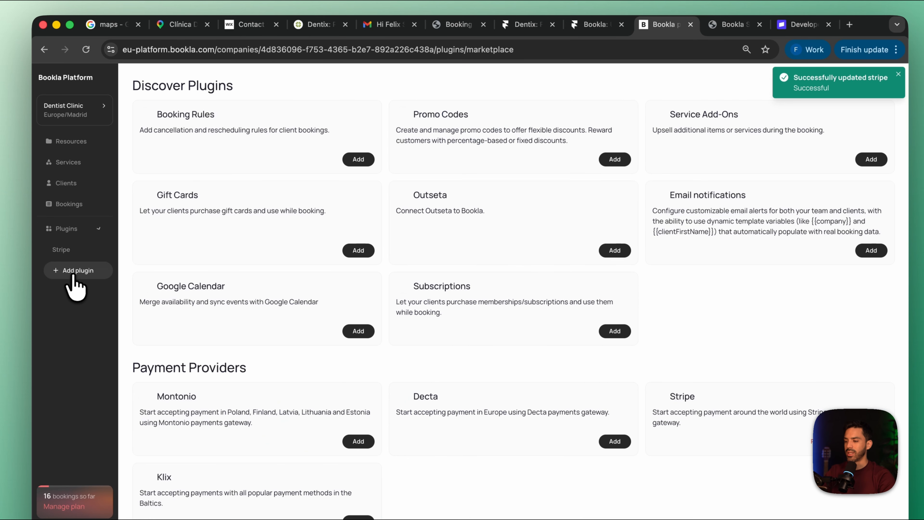
click(356, 161)
click(541, 131)
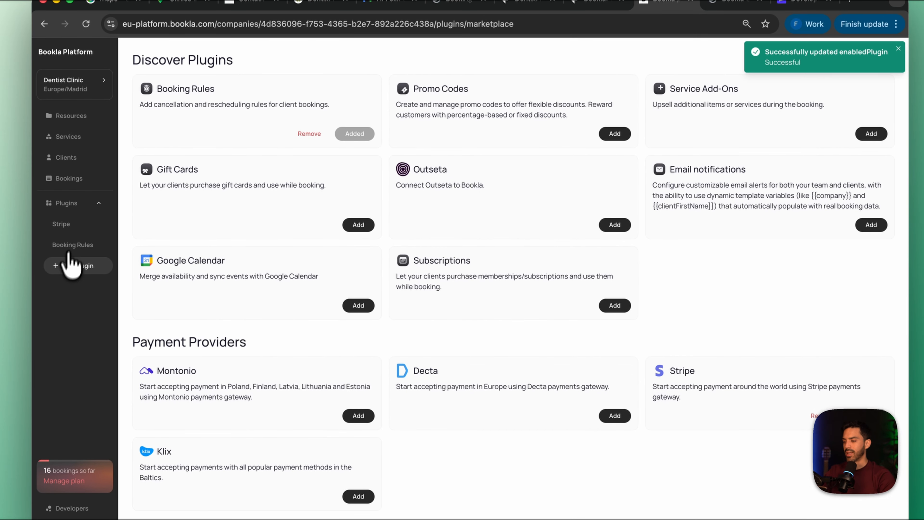
Start a new cancellation rule in Booking Rules and name it Cancellation Policy
click(60, 247)
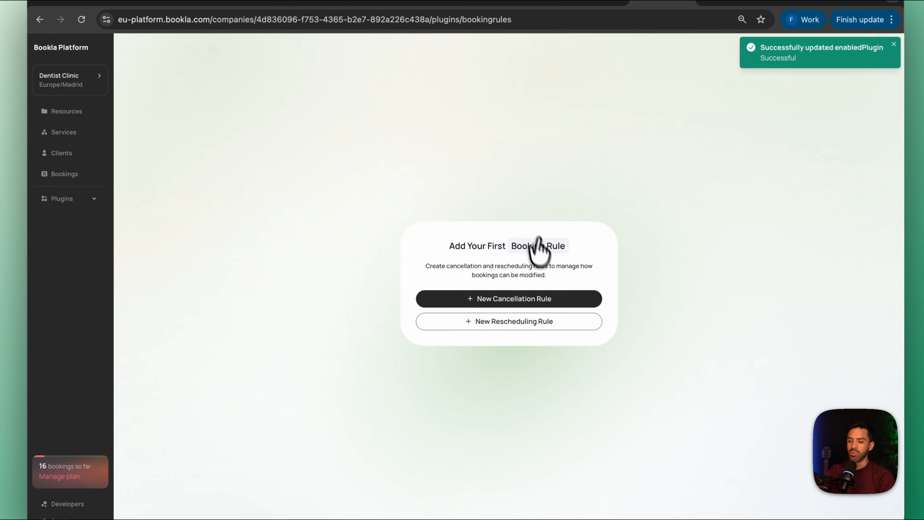
click(521, 303)
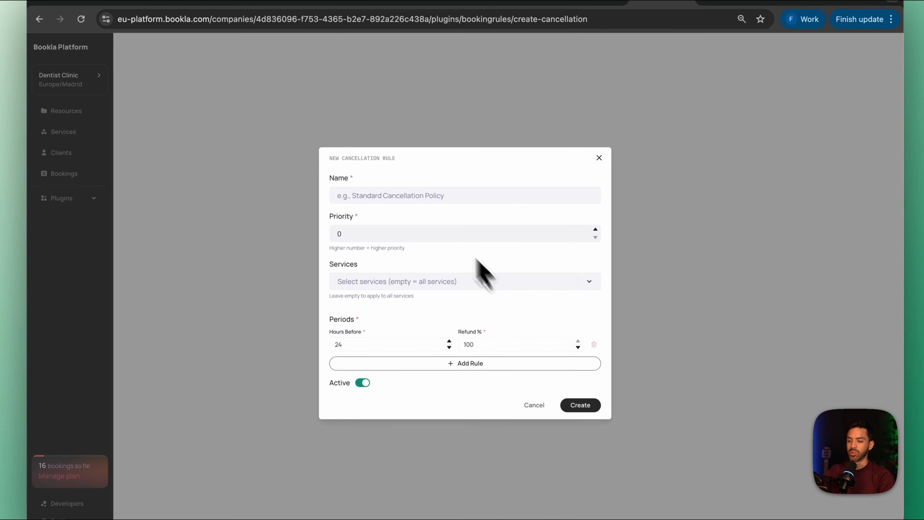
click(427, 196)
text(cellation Policy)
click(427, 223)
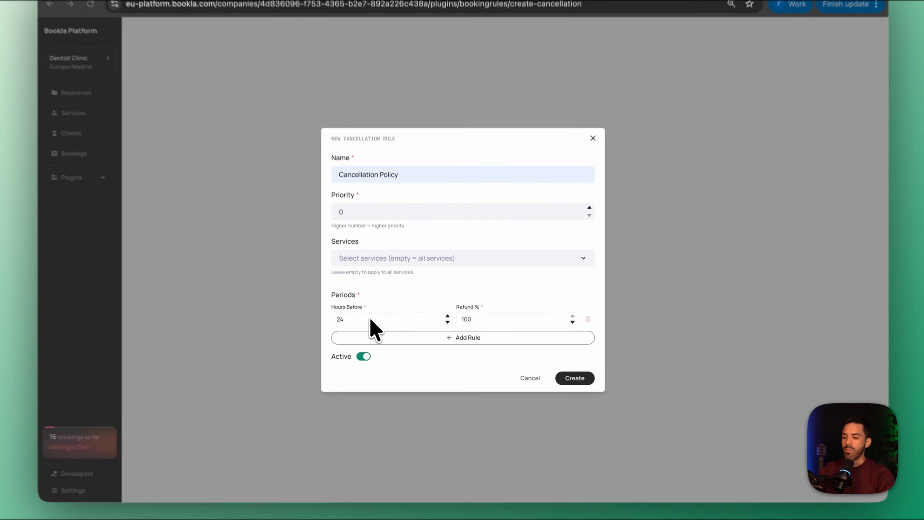
Set the cancellation rule's first period to 48 hours before with a 100% refund
click(382, 331)
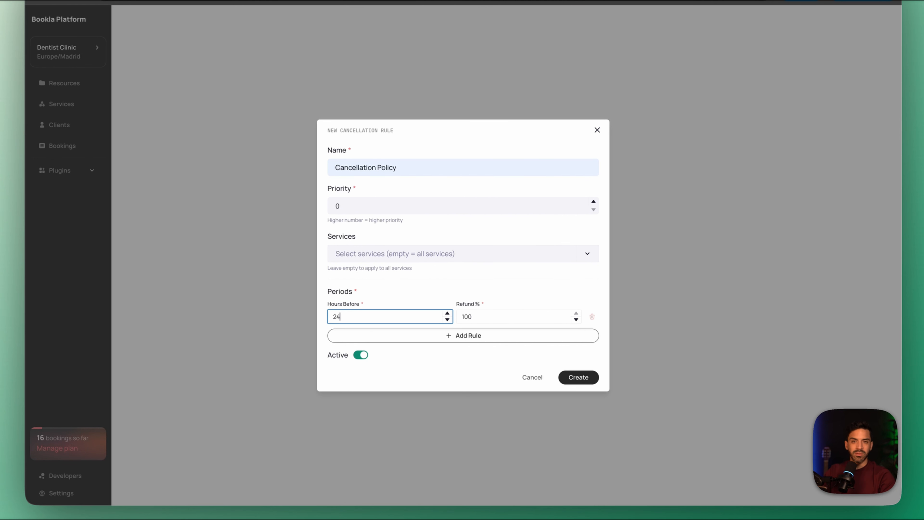
click(490, 318)
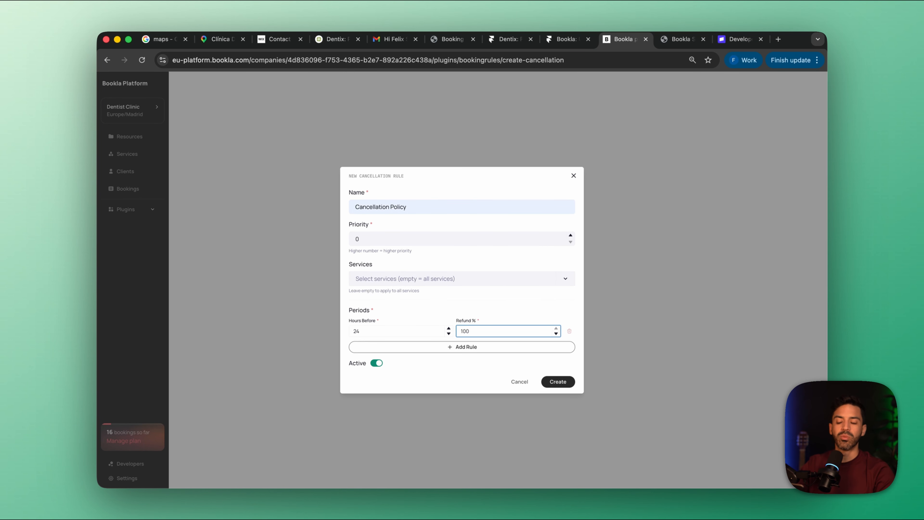
click(391, 332)
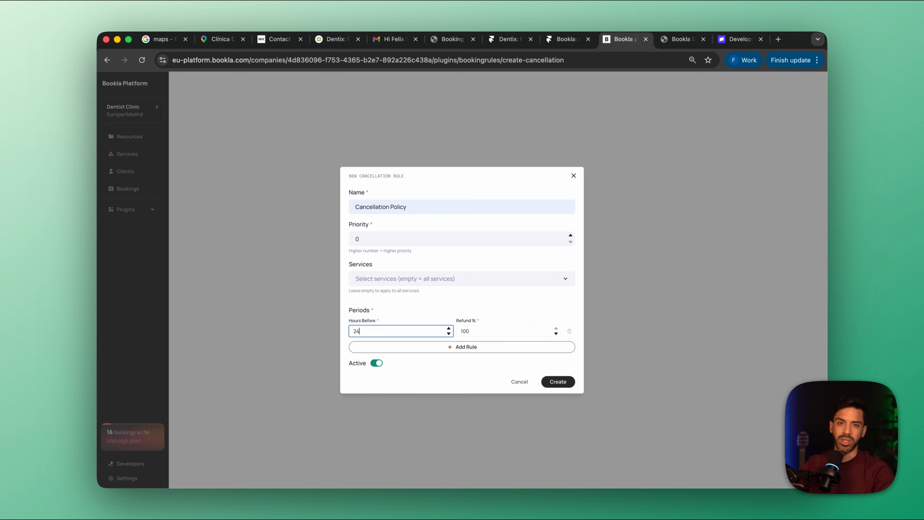
drag(386, 331, 309, 330)
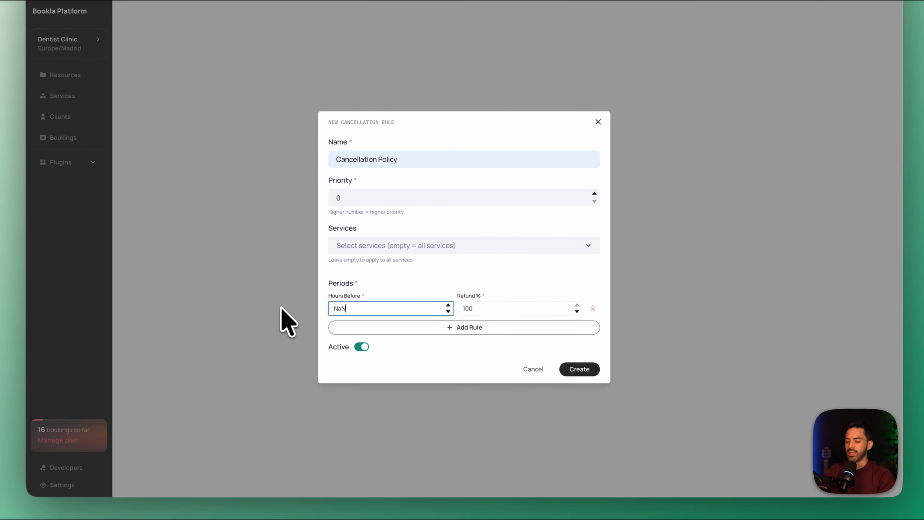
click(494, 312)
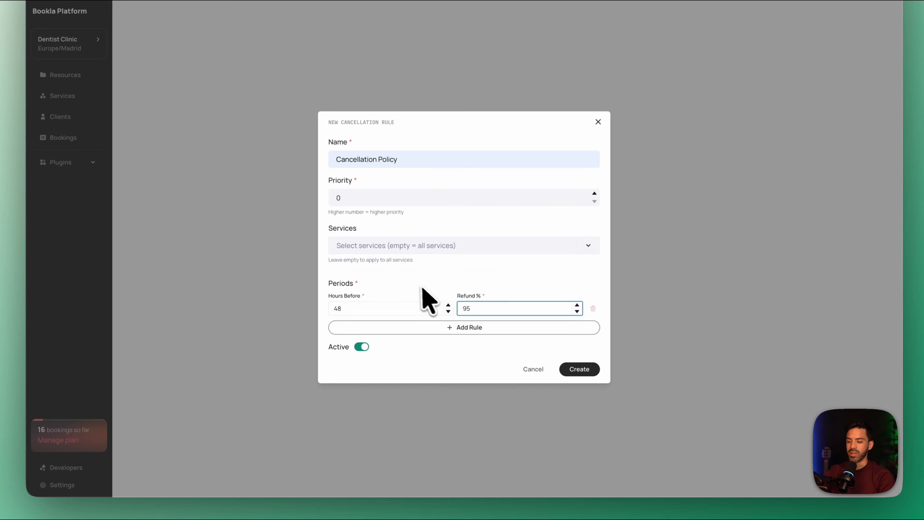
click(420, 308)
click(519, 308)
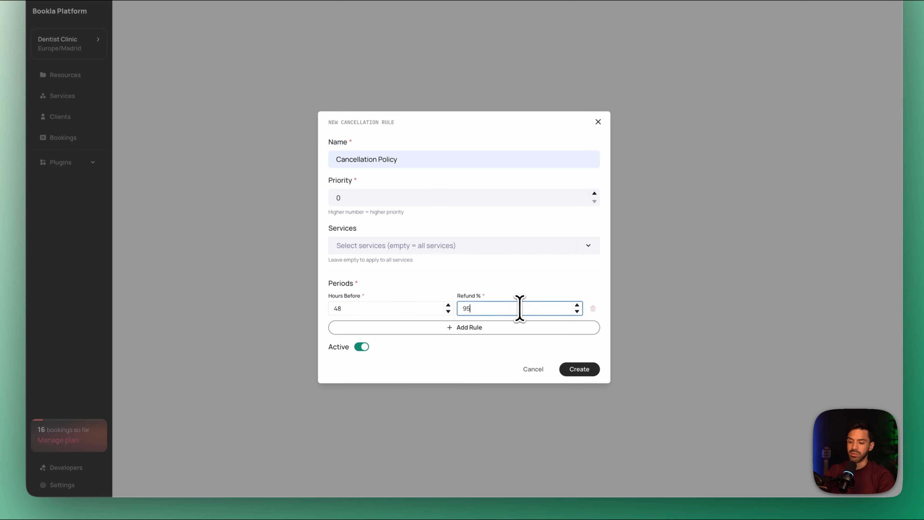
Add a second cancellation period of 24 hours before with an 80% refund
click(478, 327)
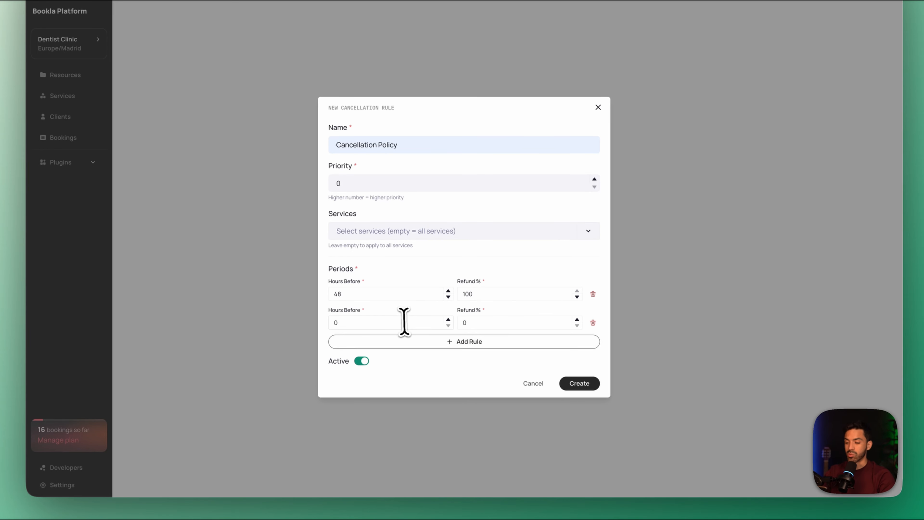
click(500, 322)
text(80)
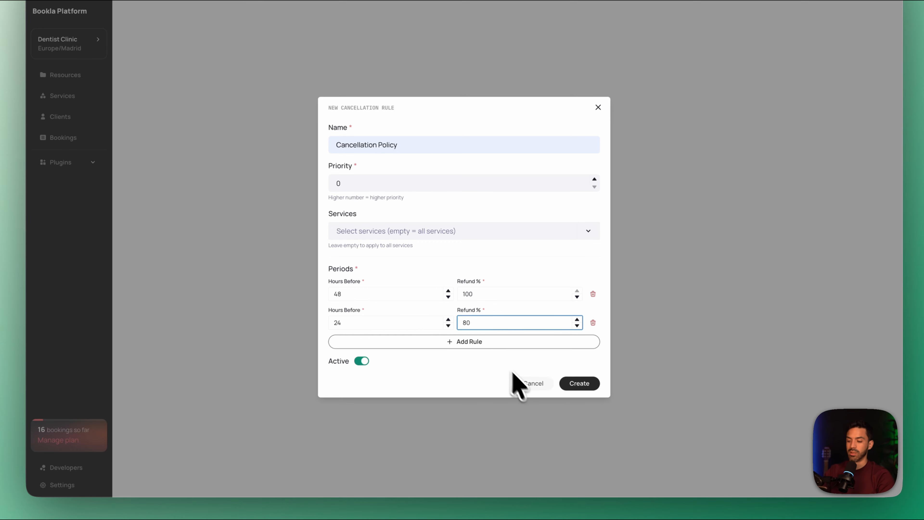
Add a third period of 12 hours before with a 30% refund and create the cancellation rule
click(431, 344)
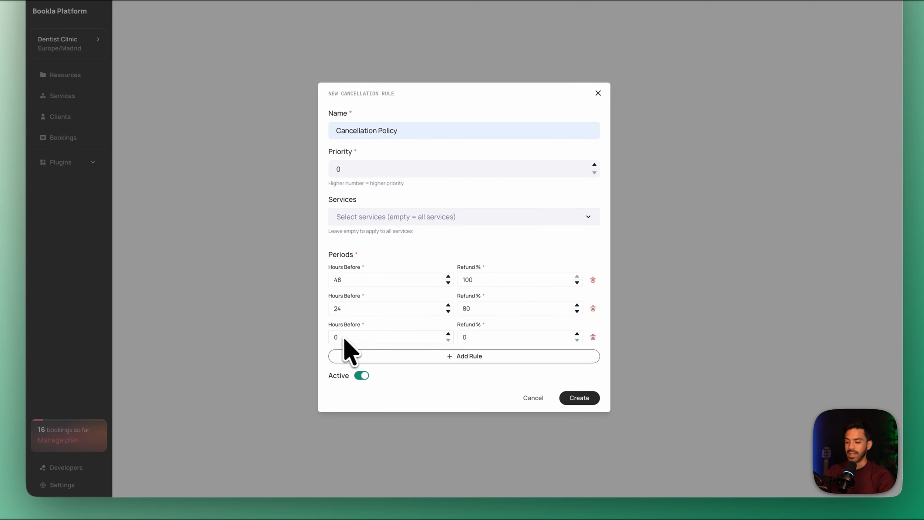
click(388, 338)
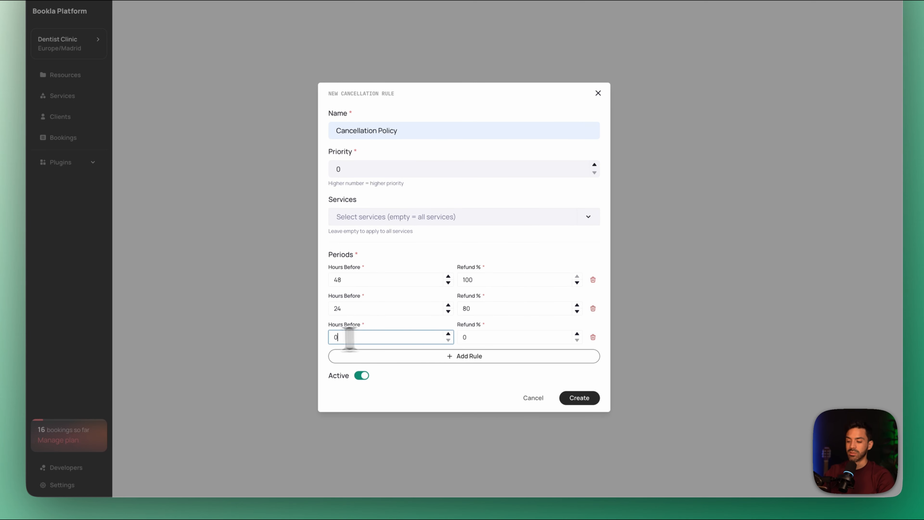
text(12)
click(486, 339)
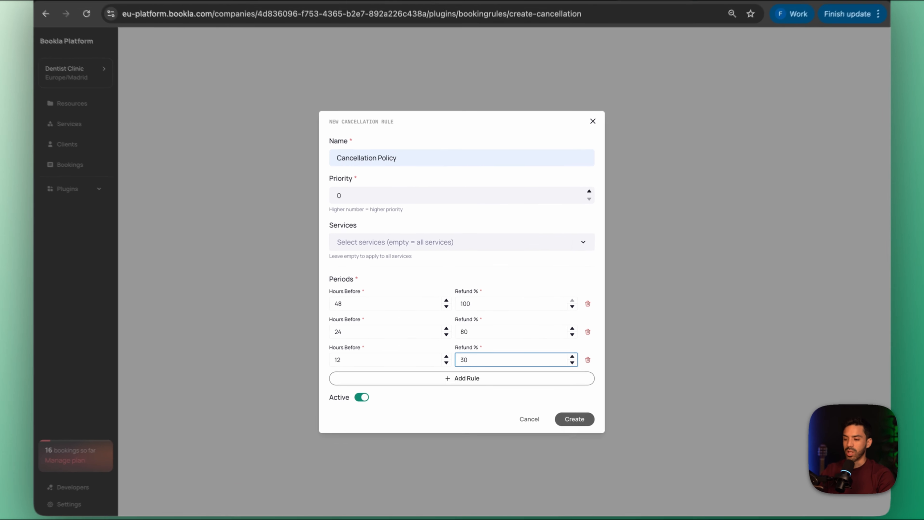
click(554, 406)
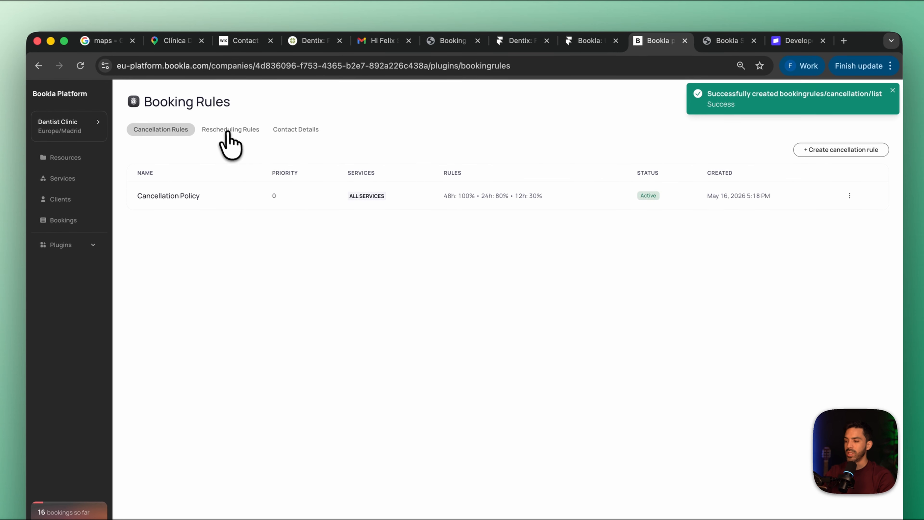
Start a new rescheduling rule named Rescheduling Policy, leaving the services selection empty so it applies to all services
click(227, 121)
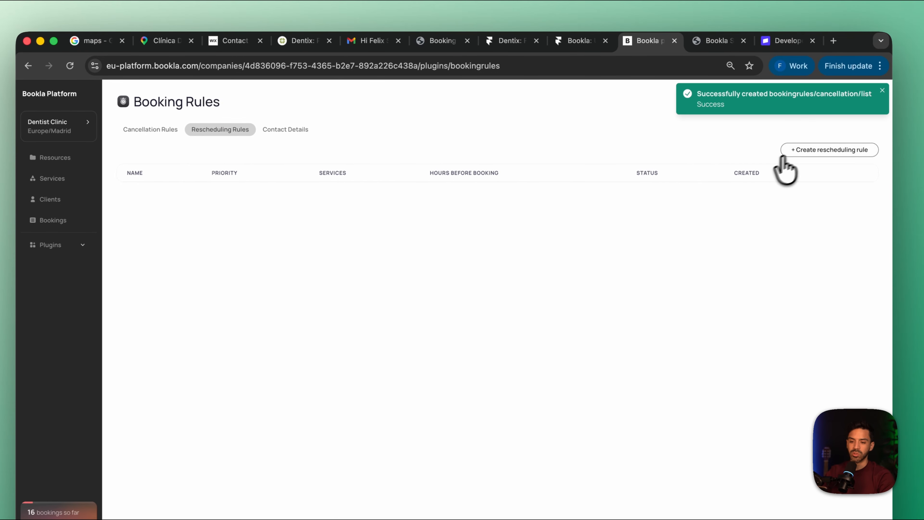
click(831, 150)
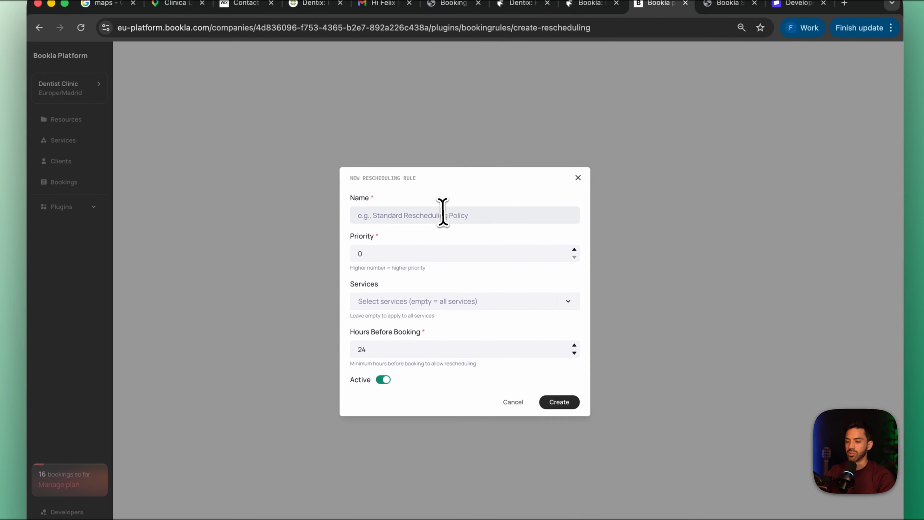
click(431, 251)
click(437, 299)
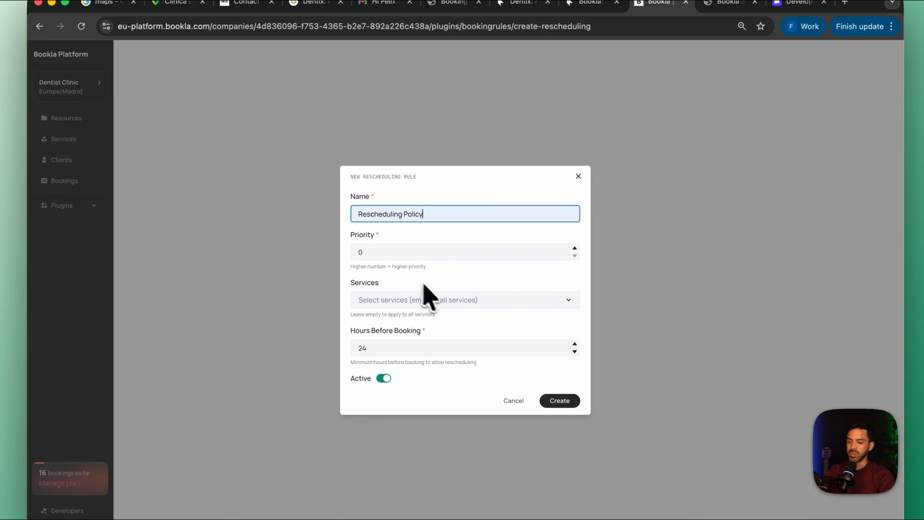
click(406, 300)
click(416, 299)
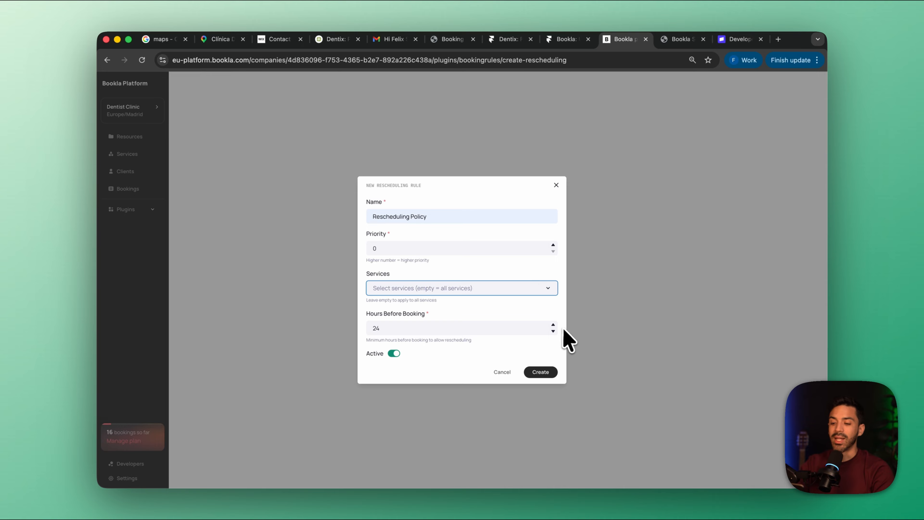
Set the minimum hours before booking to 12 and create the rescheduling rule
key(Tab)
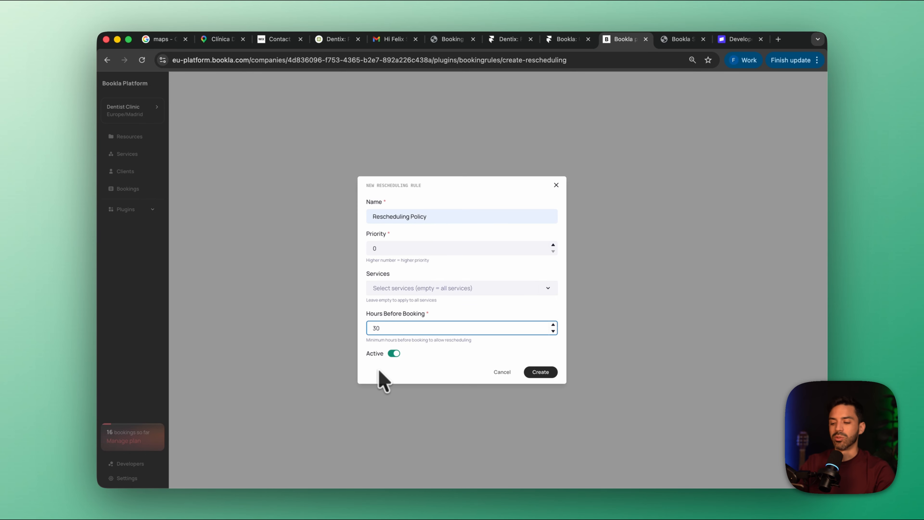
drag(399, 331, 331, 325)
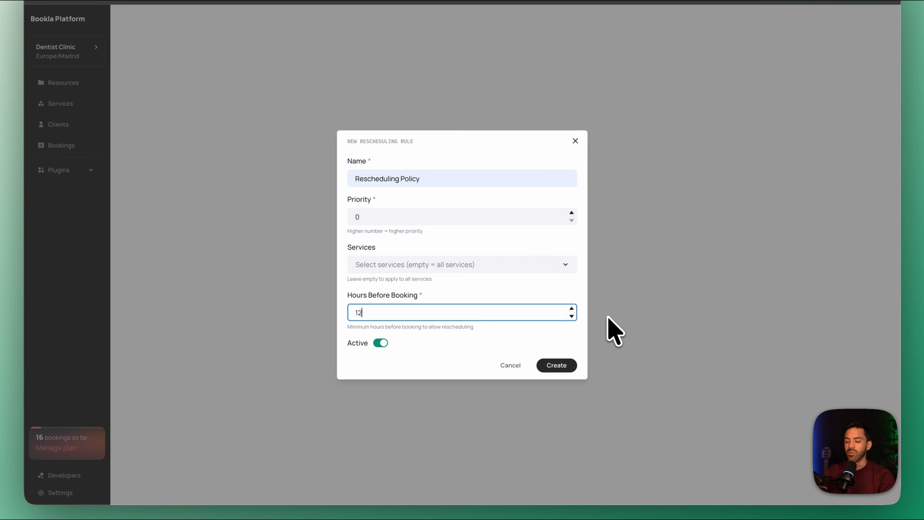
click(563, 366)
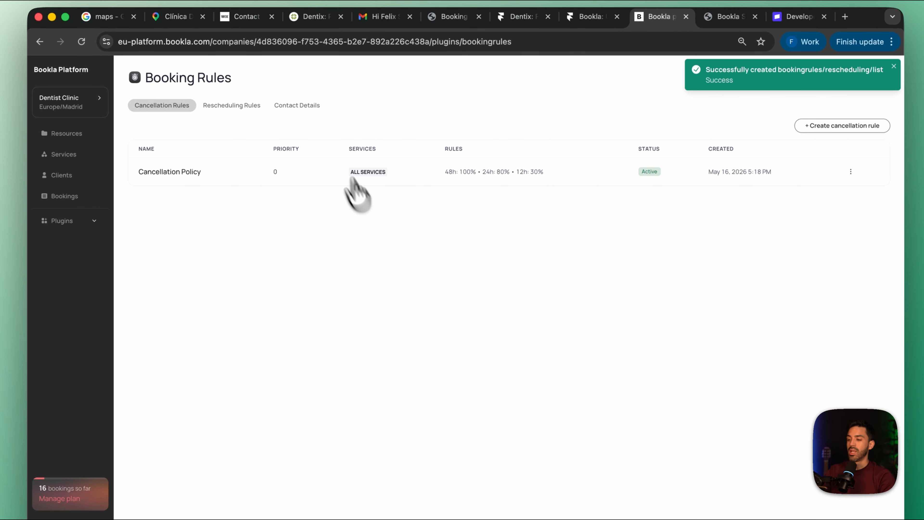
Fill in the support email and phone number in the Booking Rules contact details
click(302, 105)
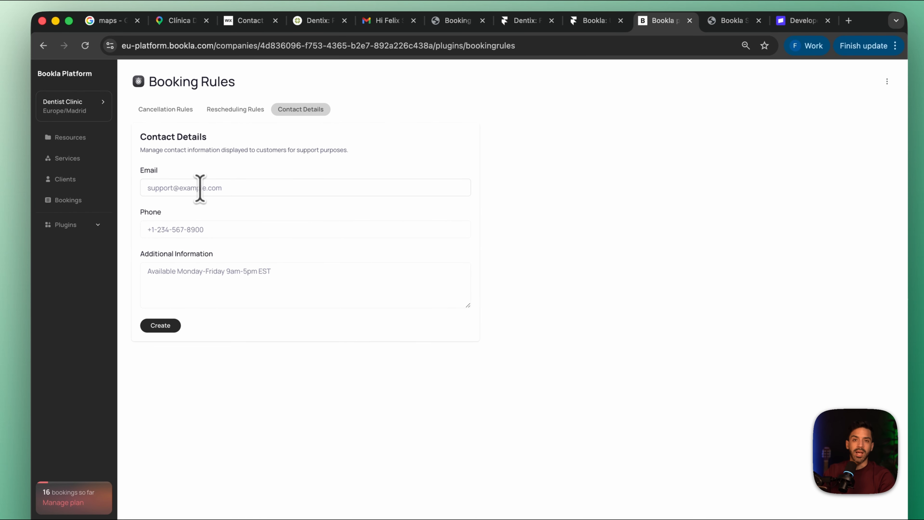
click(206, 188)
click(209, 213)
click(212, 229)
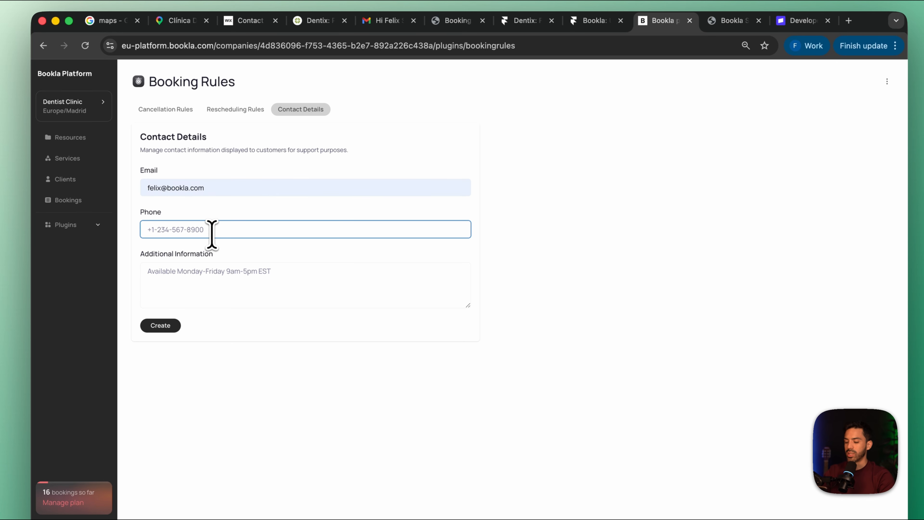
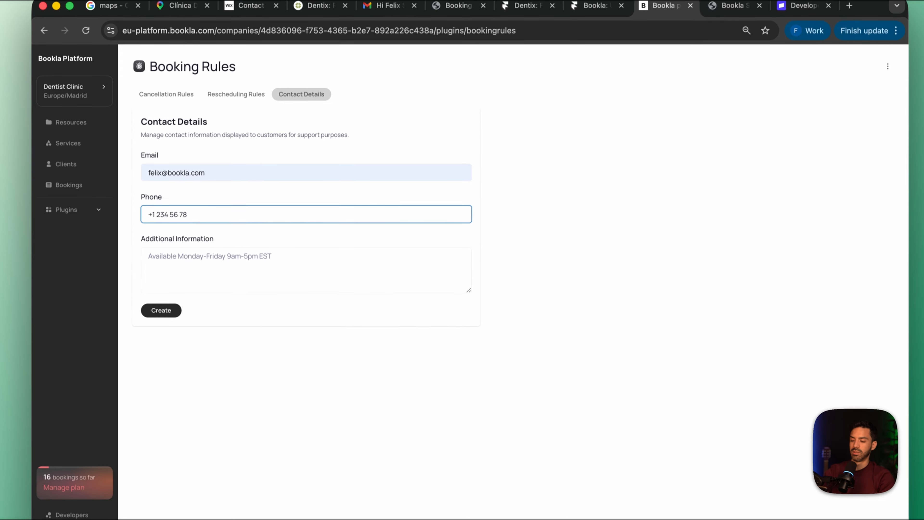
Enter "Working hours: Mon - Fri (10:00 to 16:00)" as additional information and create the contact details
click(211, 275)
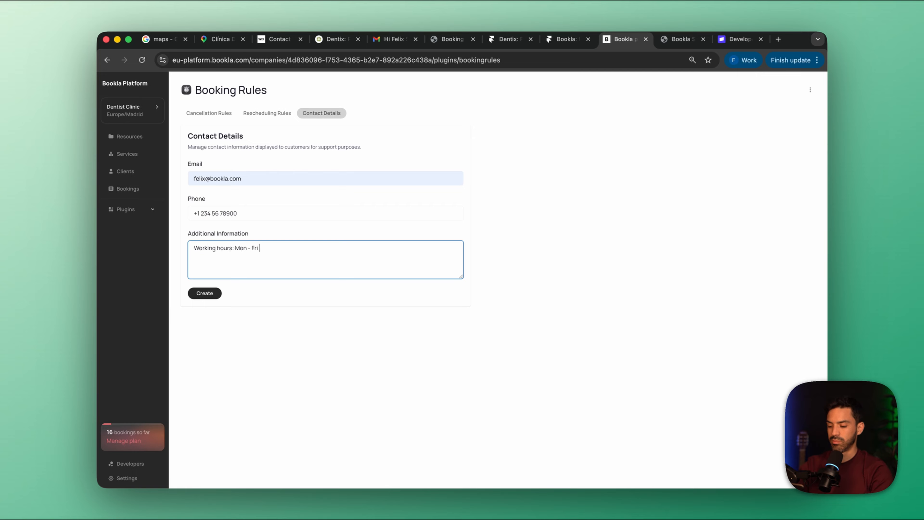
text())
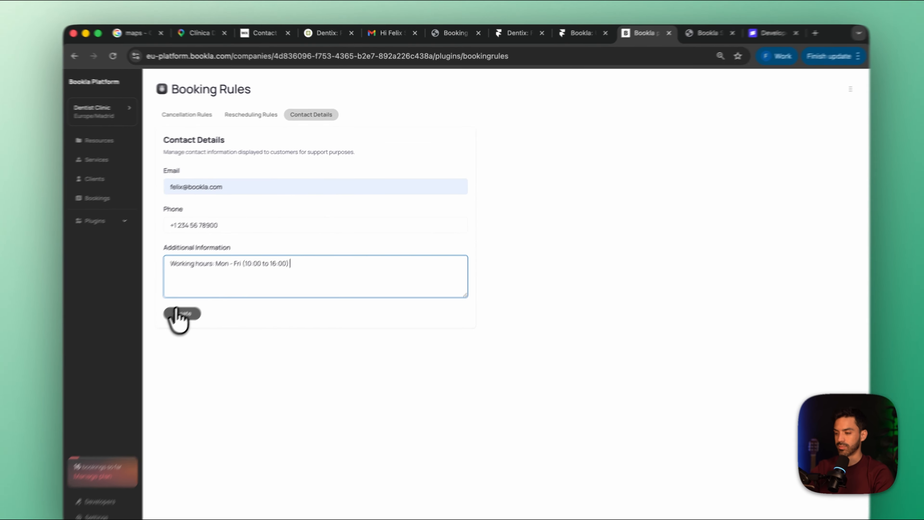
click(204, 294)
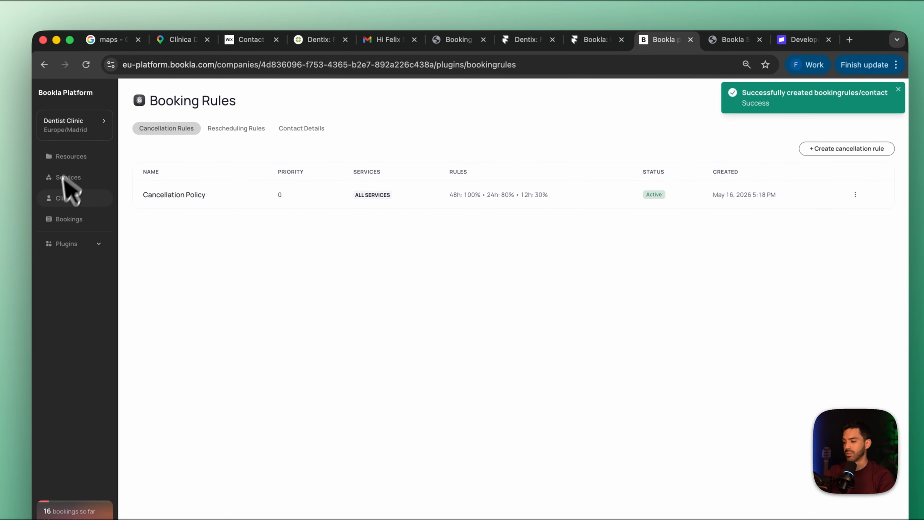
Add the Email notifications plugin from the plugin marketplace
click(71, 246)
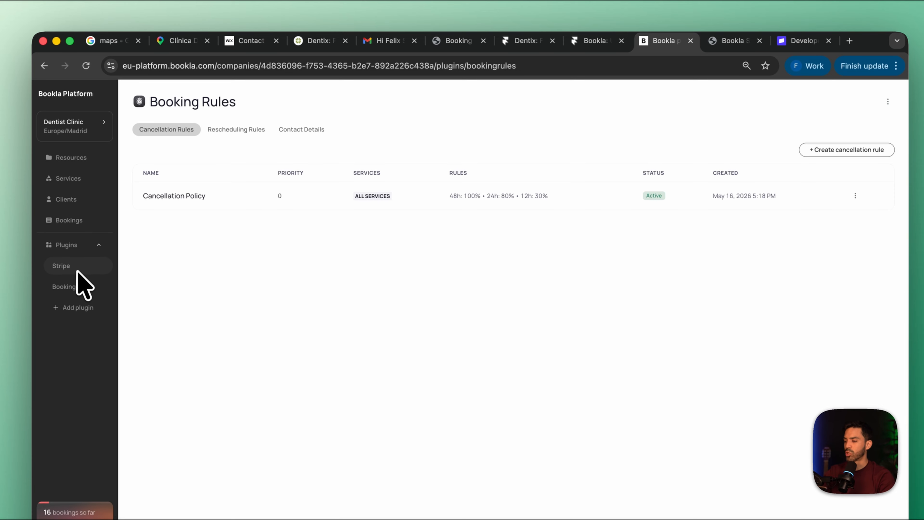
click(78, 308)
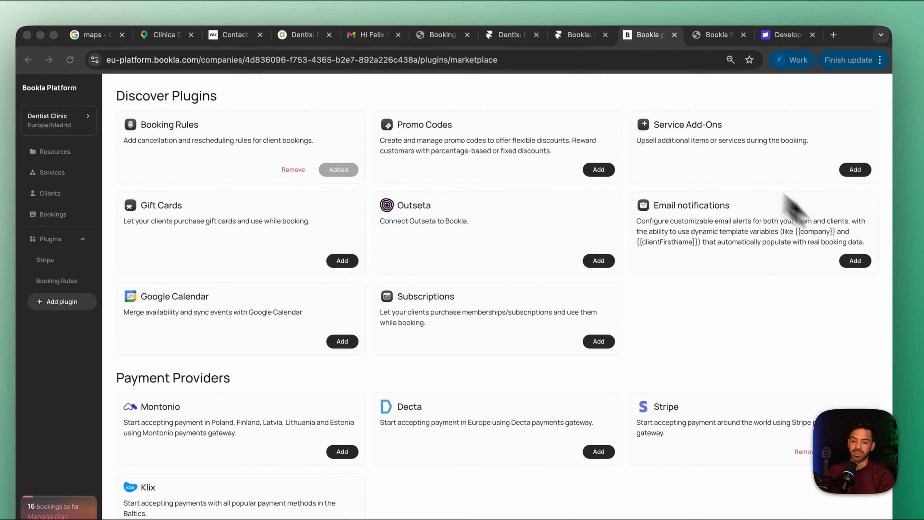
click(857, 261)
click(857, 260)
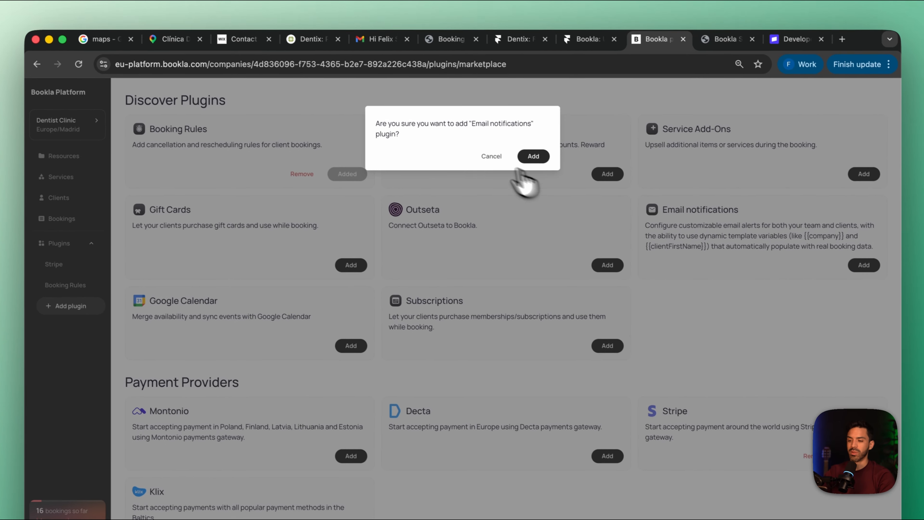
click(524, 153)
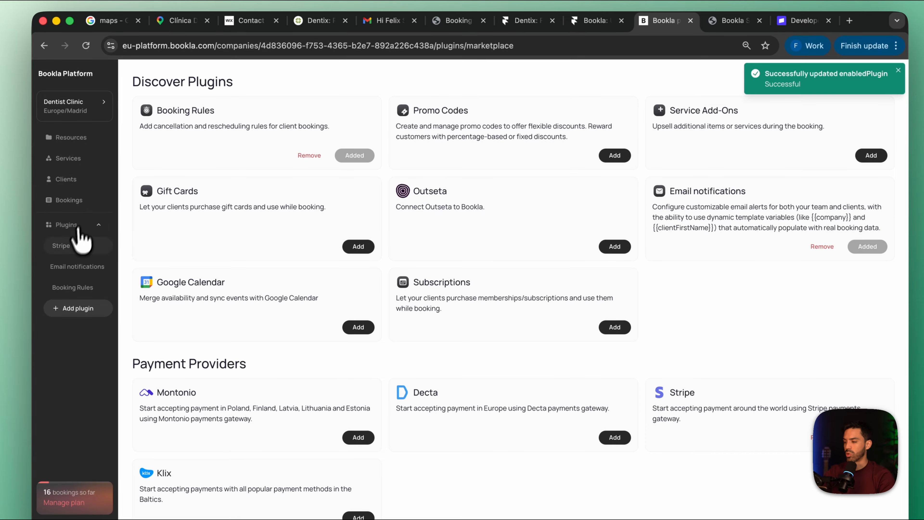
Start a new client email template in the Email notifications plugin, keeping Client as the template type
click(53, 285)
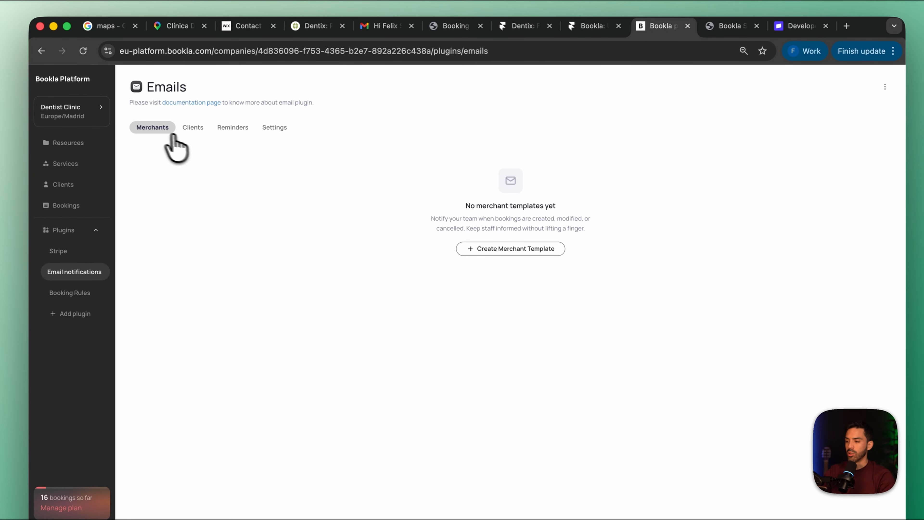
click(201, 130)
click(233, 130)
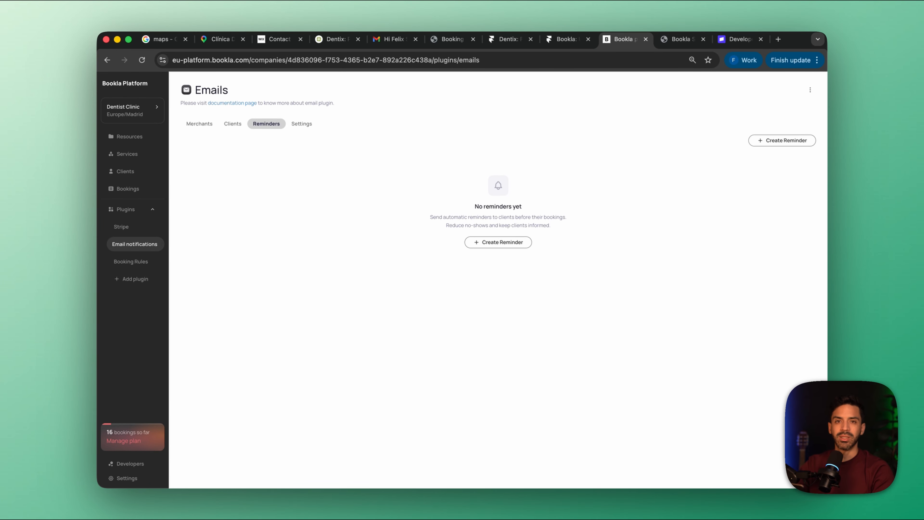
click(231, 124)
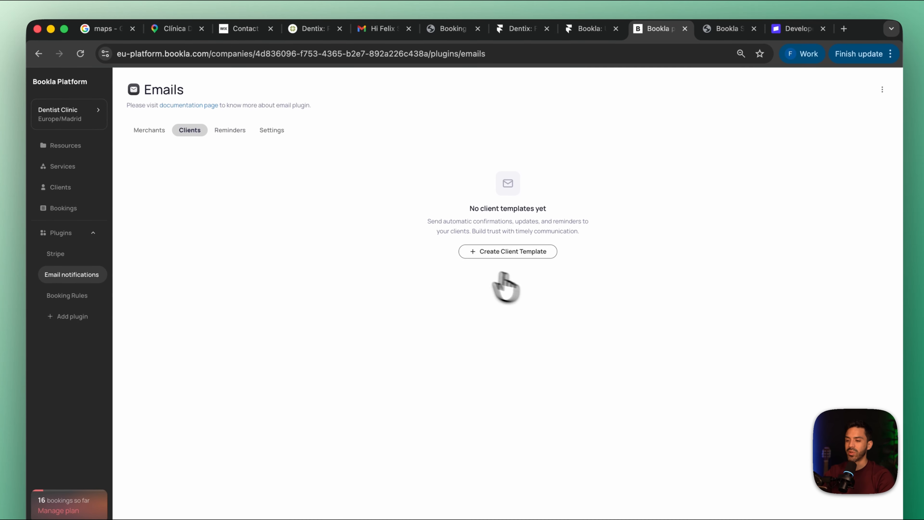
click(514, 252)
click(437, 143)
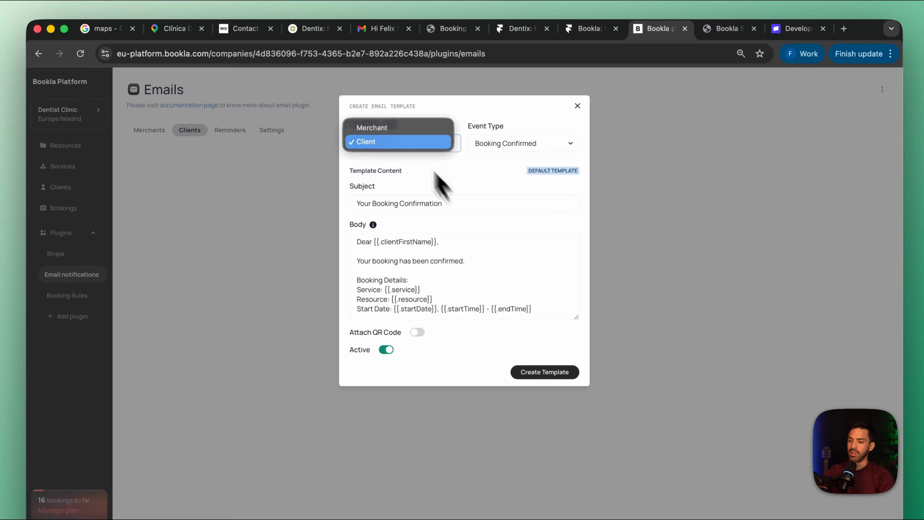
click(412, 143)
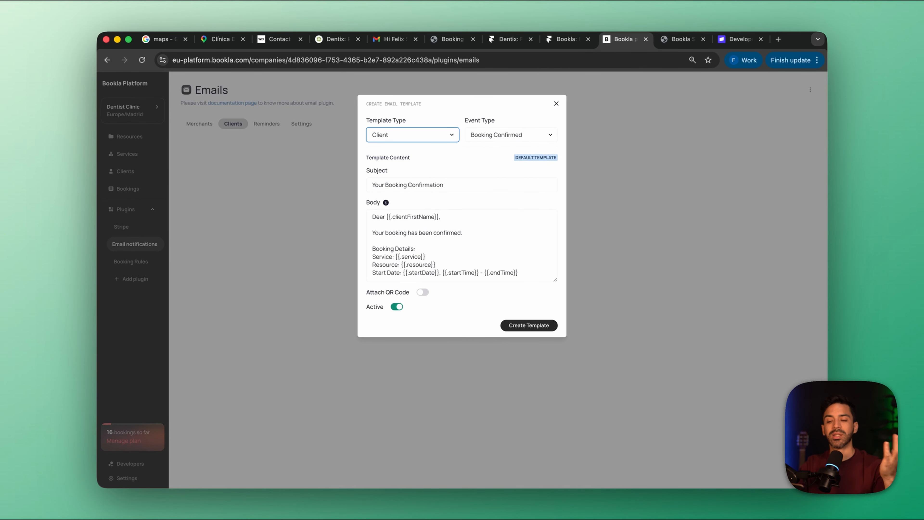
Review the template's event types and keep Booking Confirmed selected
click(496, 135)
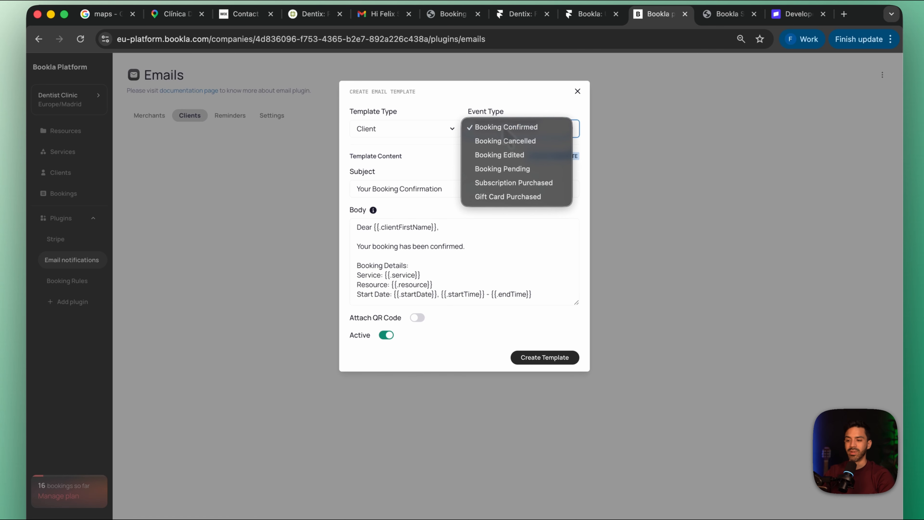
click(504, 127)
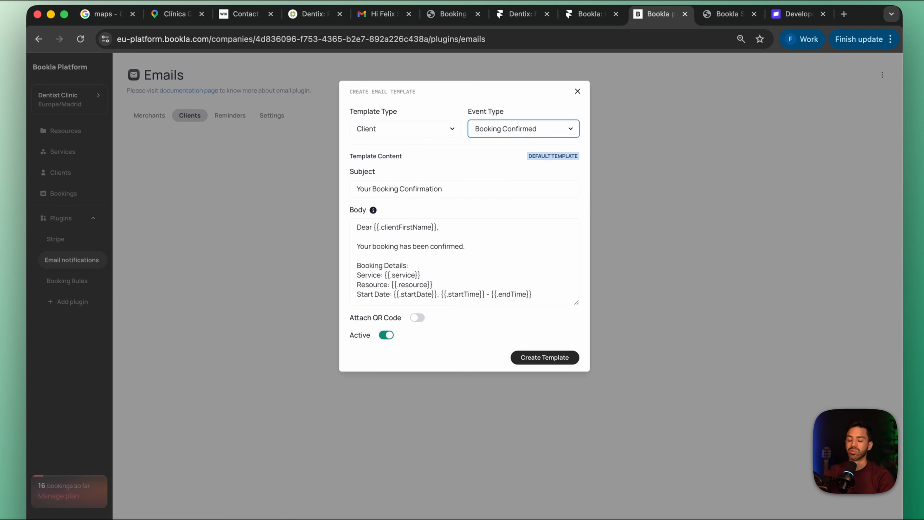
click(505, 128)
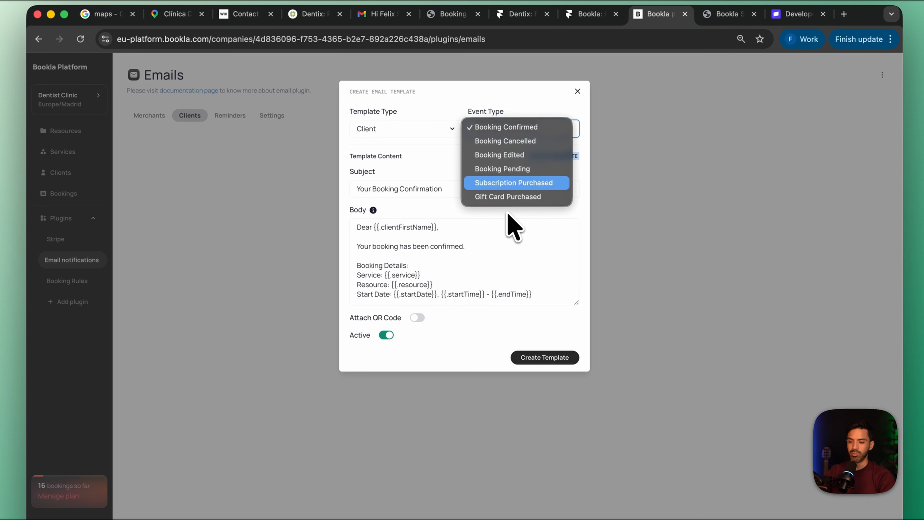
click(511, 131)
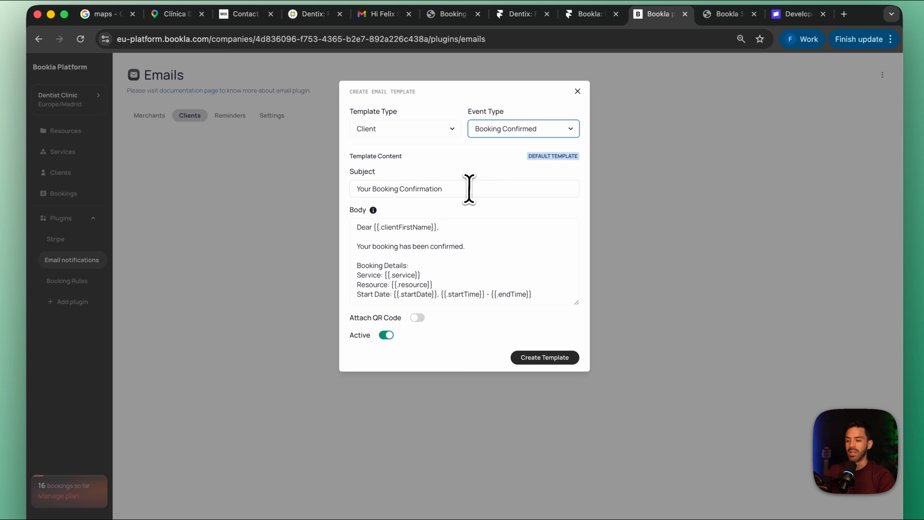
Copy the client first name variable from the body and insert "Hello {{.clientFirstName}" at the start of the subject
drag(468, 188, 288, 198)
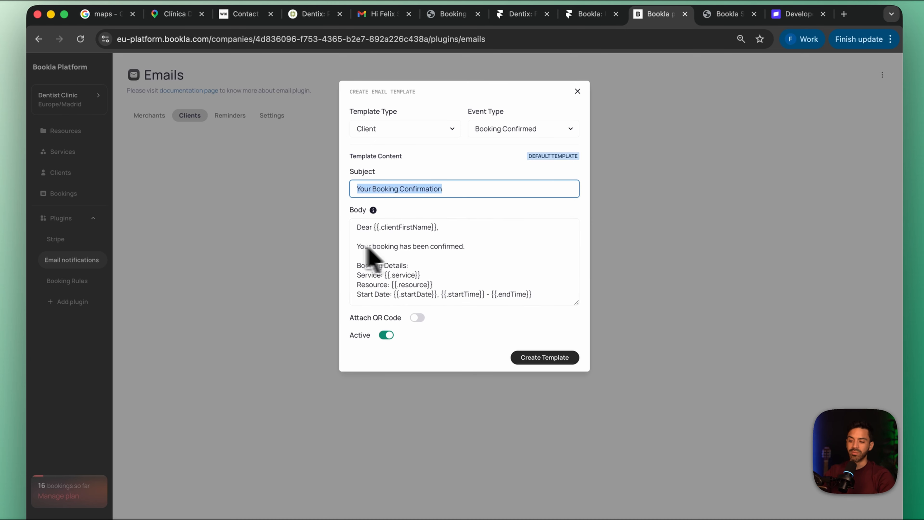
click(453, 190)
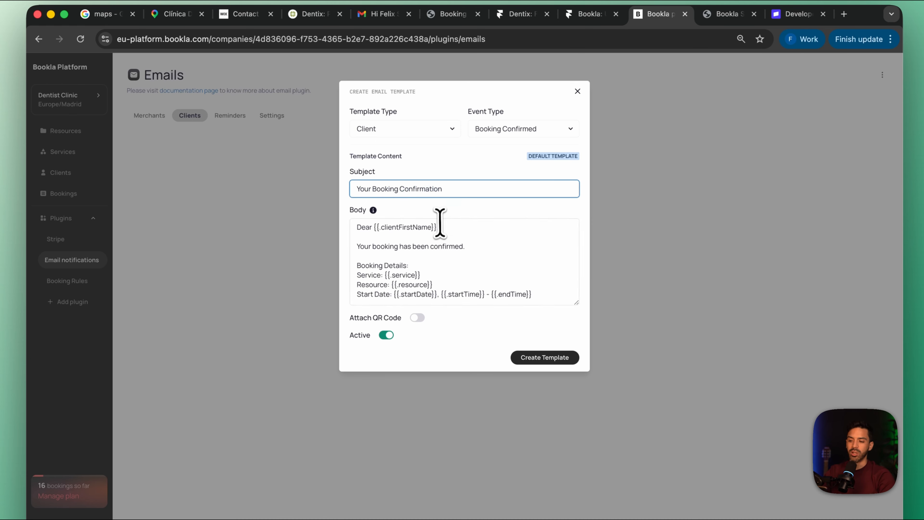
drag(435, 227, 387, 227)
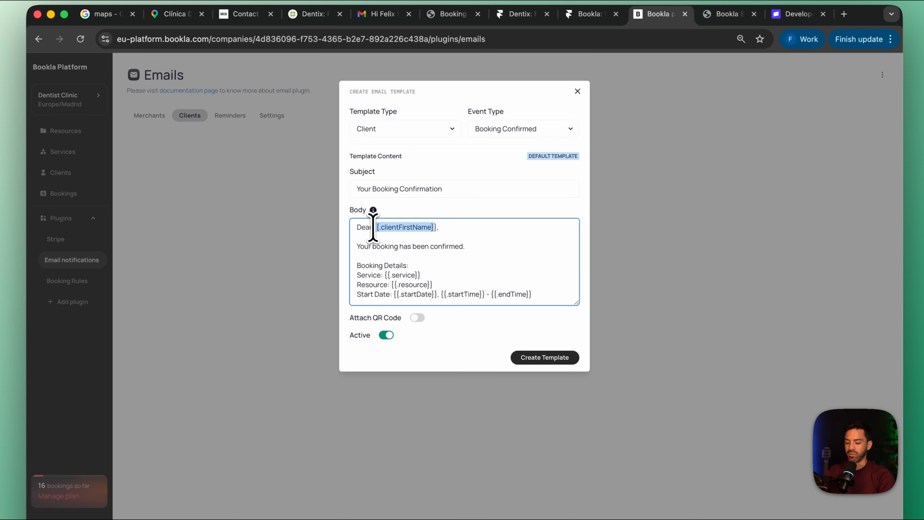
click(488, 185)
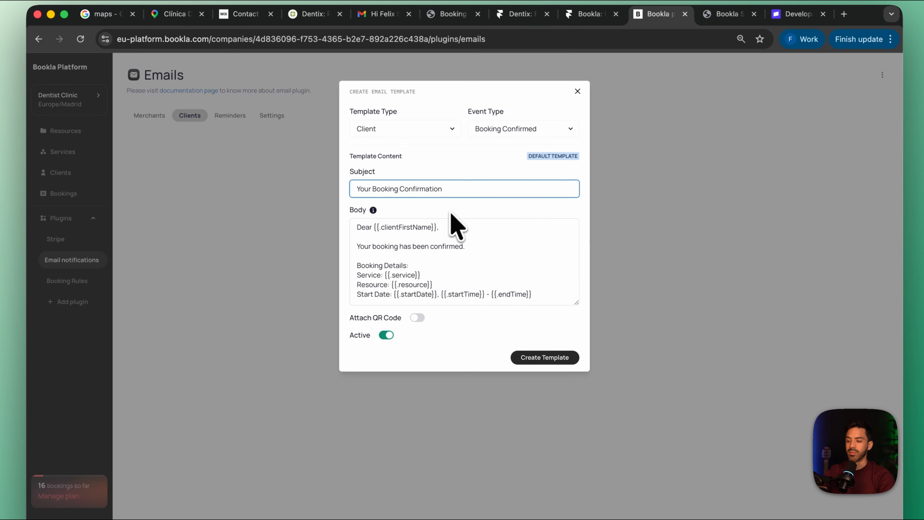
click(356, 189)
text(Her)
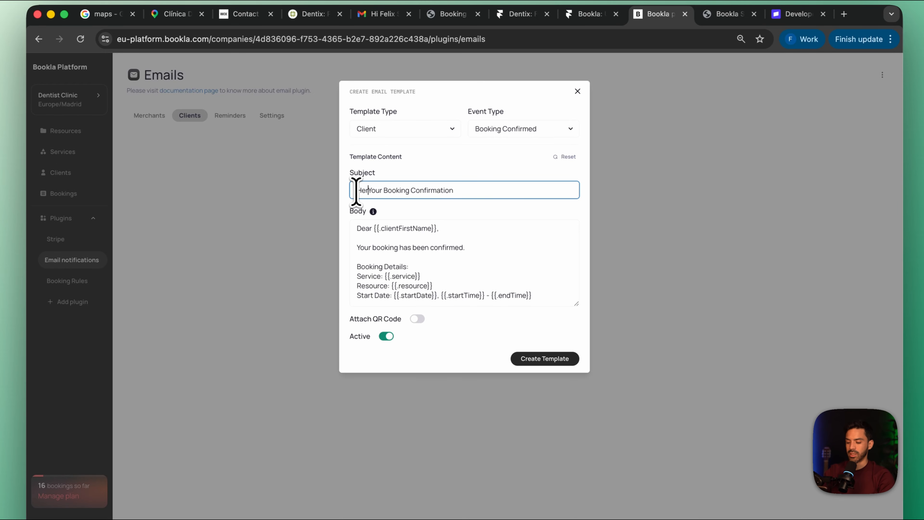
text(lo)
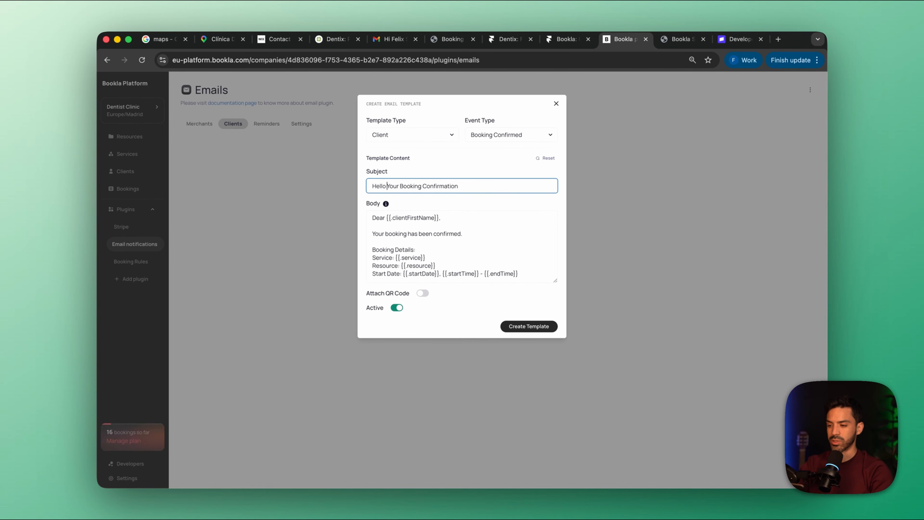
text({{.clientFirstName}})
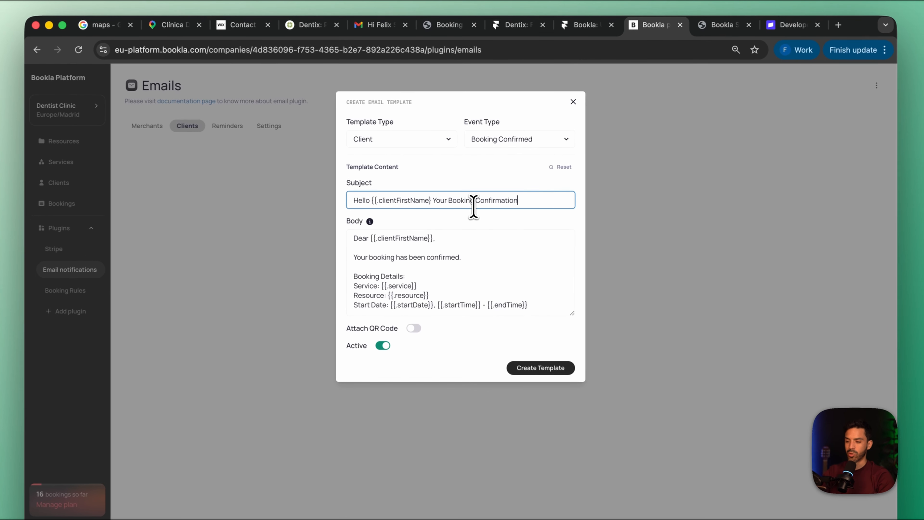
Reword the subject text after the first name variable as "Your appointment is confirmed"
drag(509, 186, 460, 201)
double_click(461, 202)
text(a)
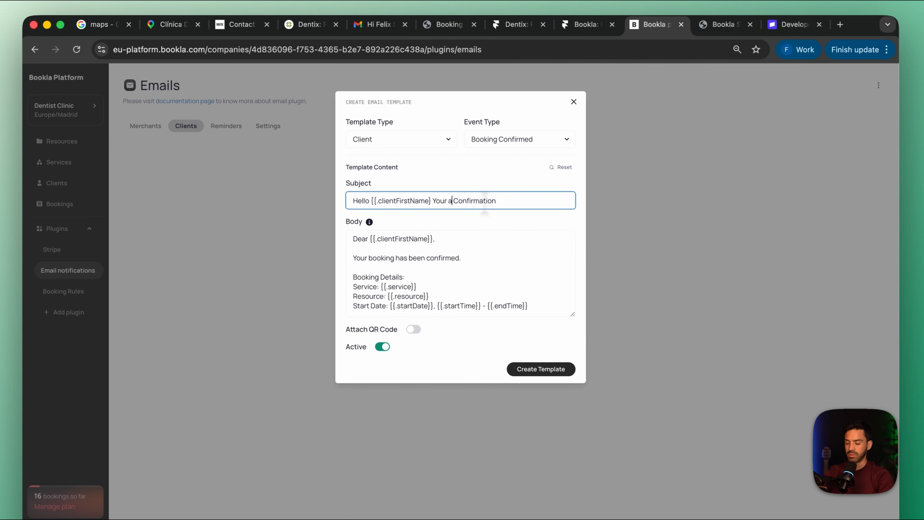
text(ppointment is confirmed)
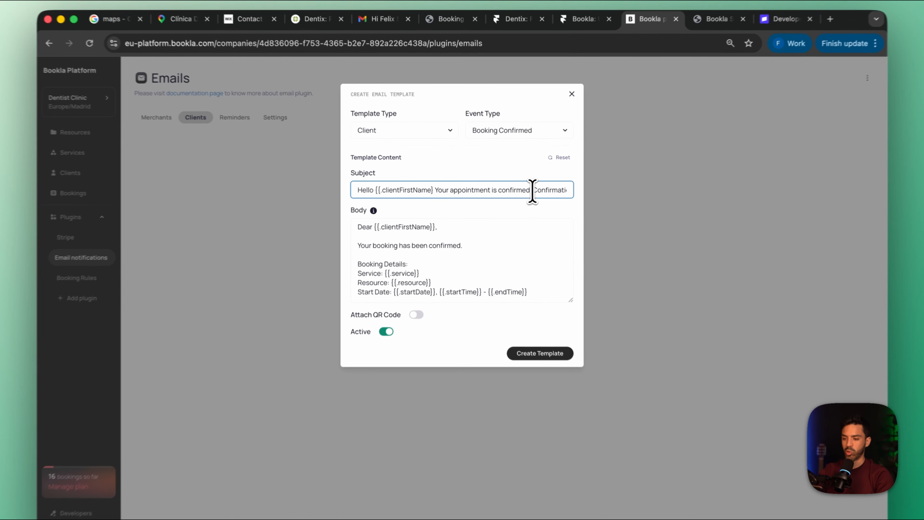
double_click(532, 189)
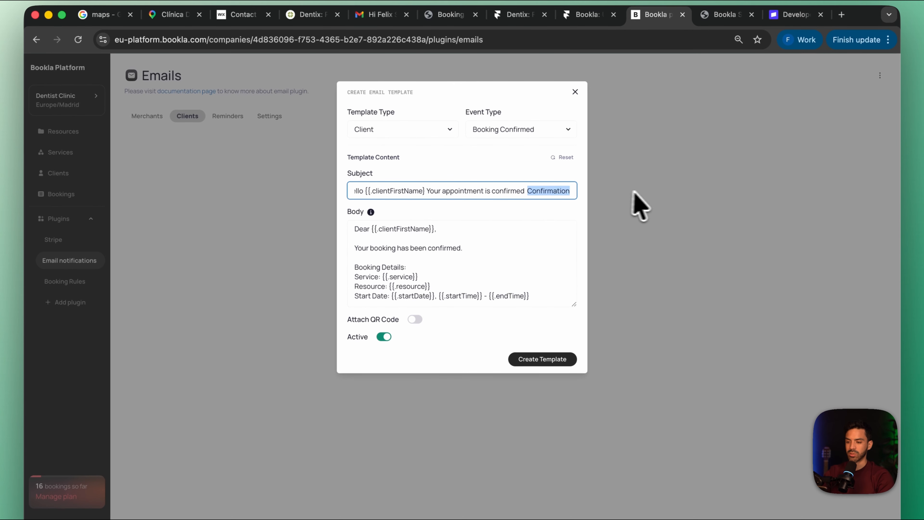
key(BackSpace)
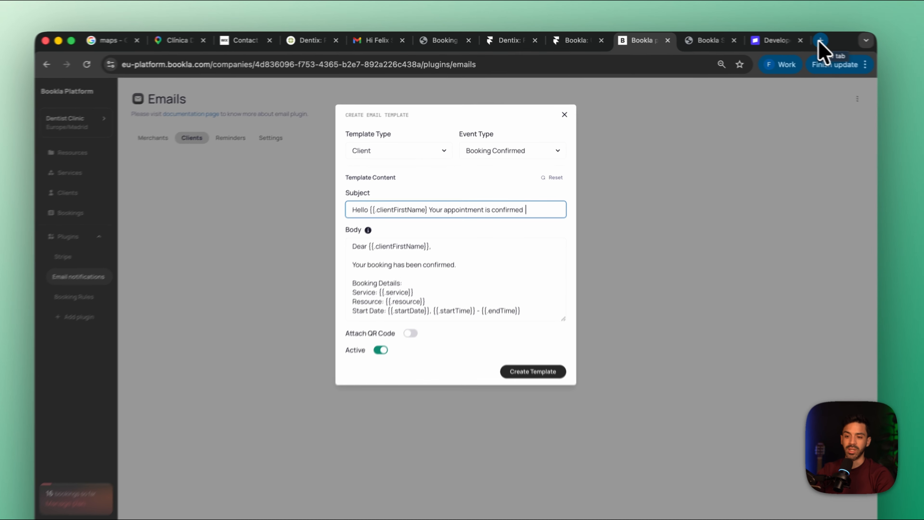
Open docs.bookla.com in a new browser tab and go to the Notification Creation page of the Email Notifications plugin
click(779, 39)
text(docs)
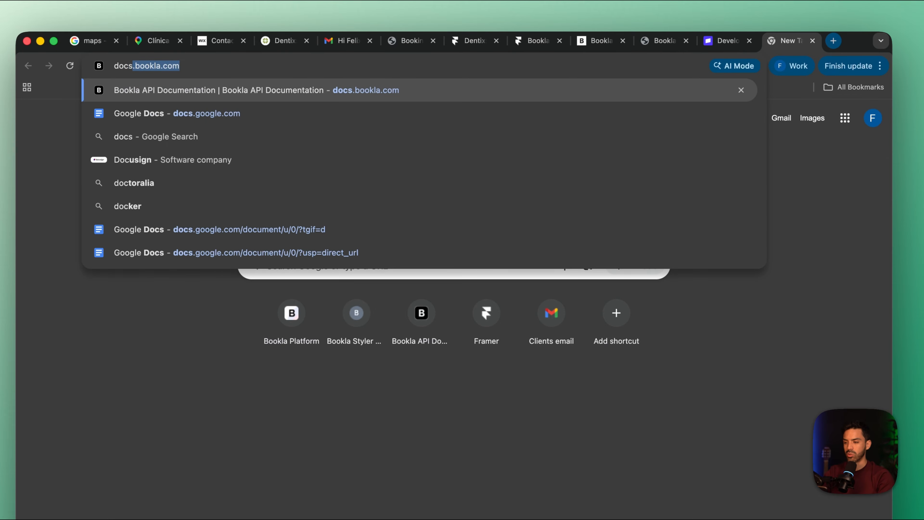
text(.bookla)
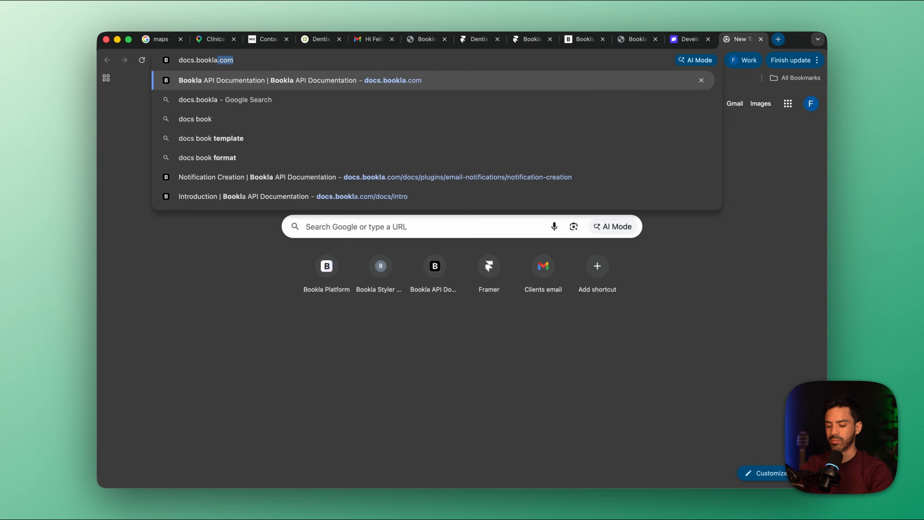
key(Return)
click(209, 85)
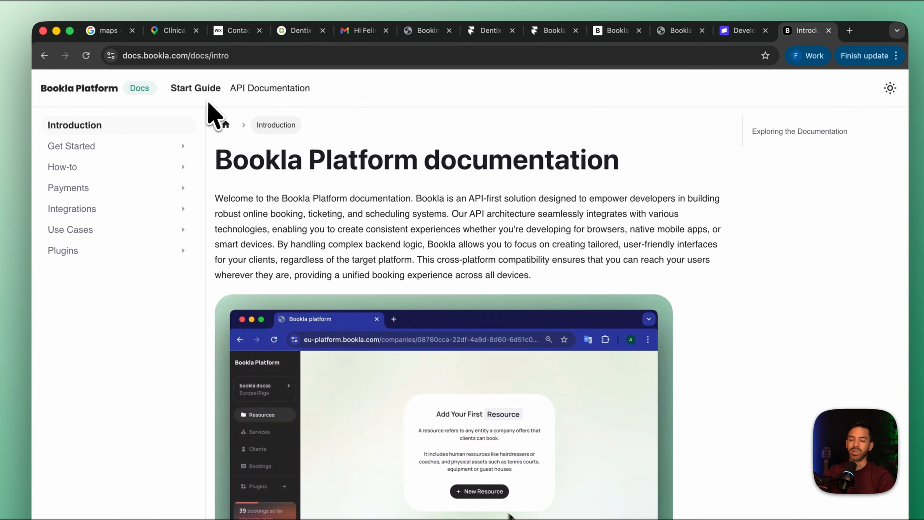
scroll(281, 255, down, 3)
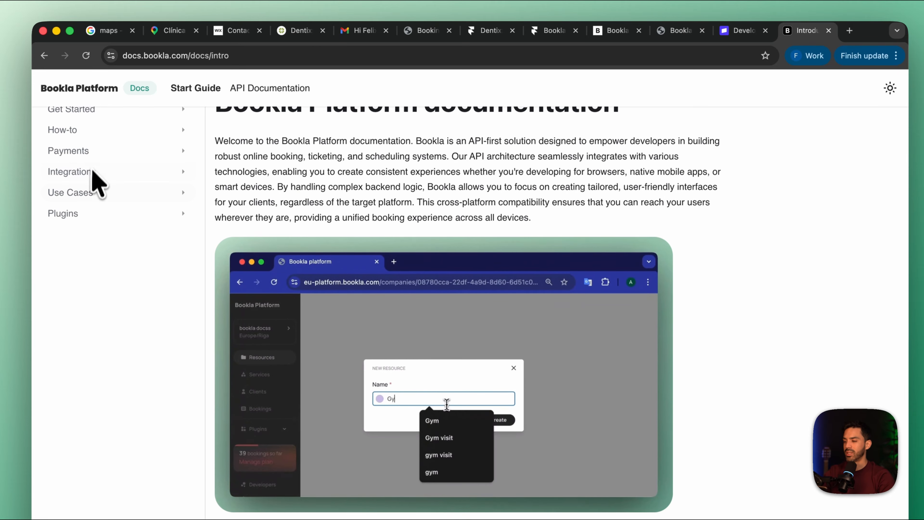
scroll(96, 182, up, 2)
click(114, 251)
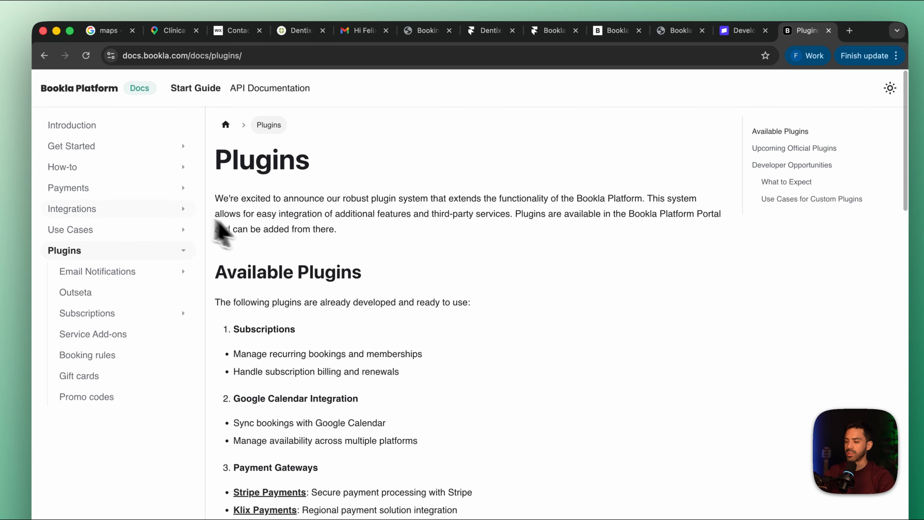
click(113, 274)
scroll(368, 271, down, 2)
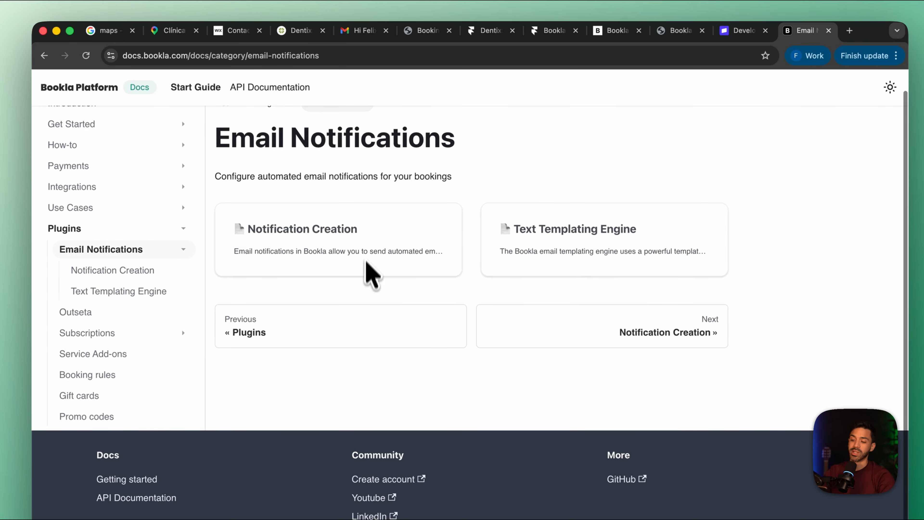
click(368, 271)
Find the Template Variables list in the documentation and copy the {{.clientLastName}} variable
scroll(501, 361, down, 10)
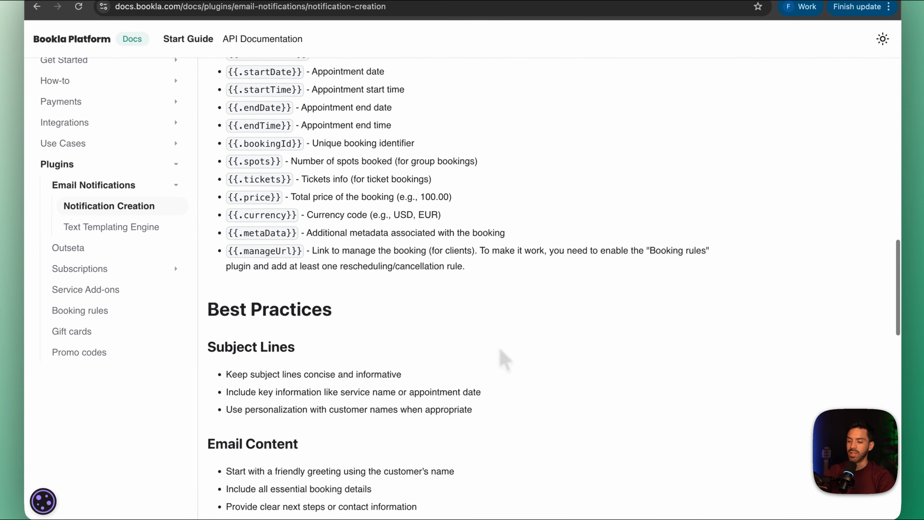
scroll(504, 359, up, 2)
scroll(503, 355, down, 15)
scroll(500, 348, up, 12)
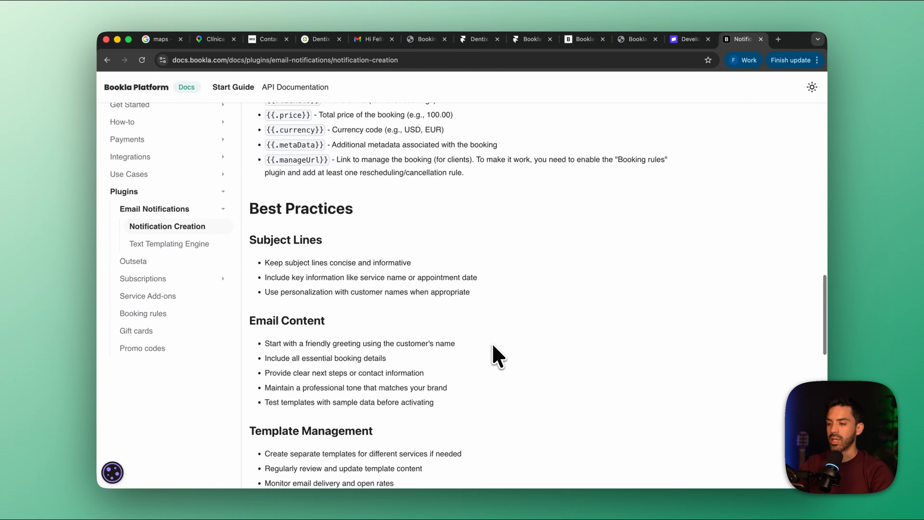
scroll(492, 345, up, 6)
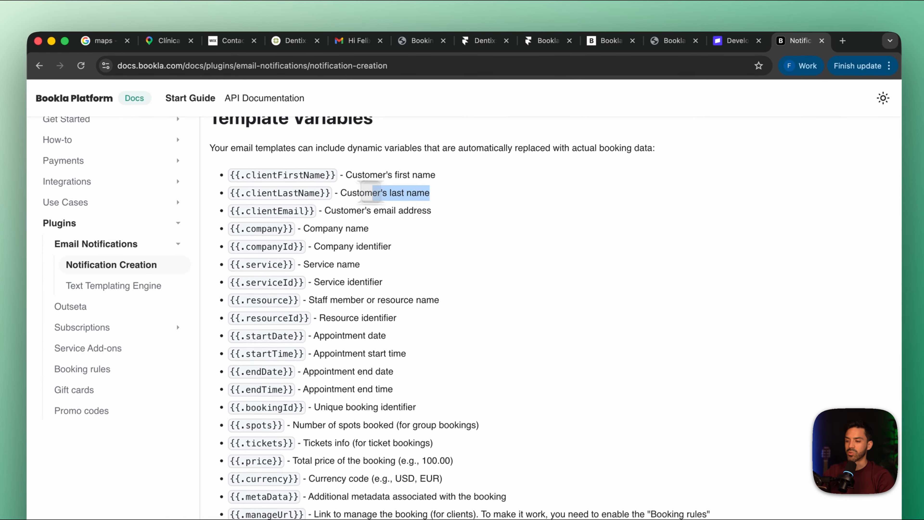
drag(433, 171, 233, 204)
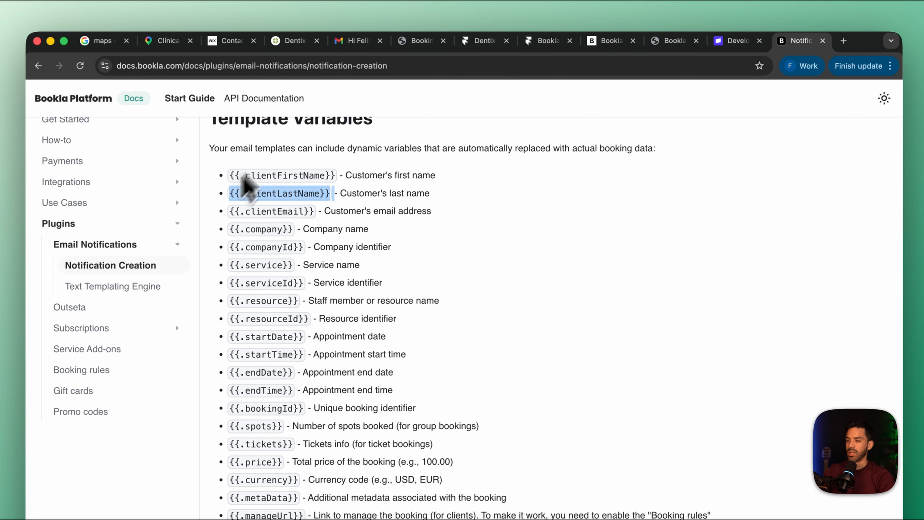
Return to the Bookla email template and replace the body's greeting line with "hi {{.clientLastName}}"
click(611, 45)
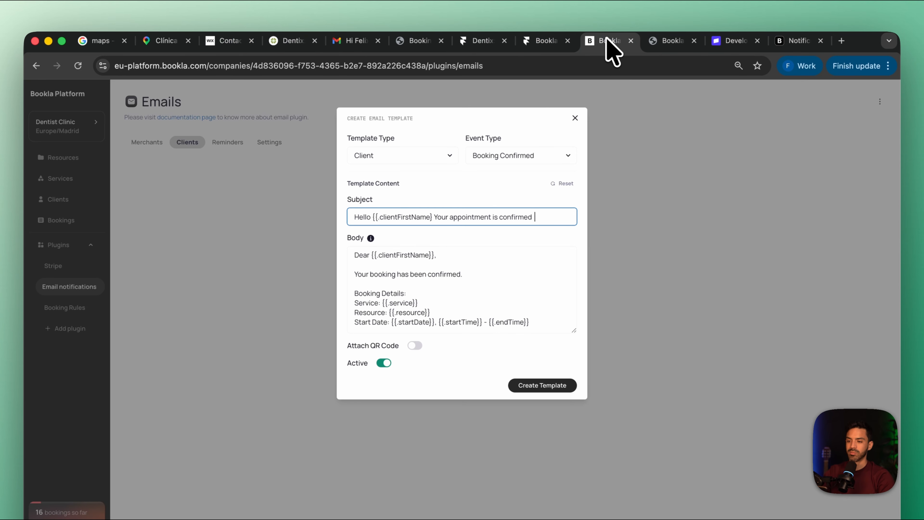
click(474, 259)
key(super+BackSpace)
text(hi)
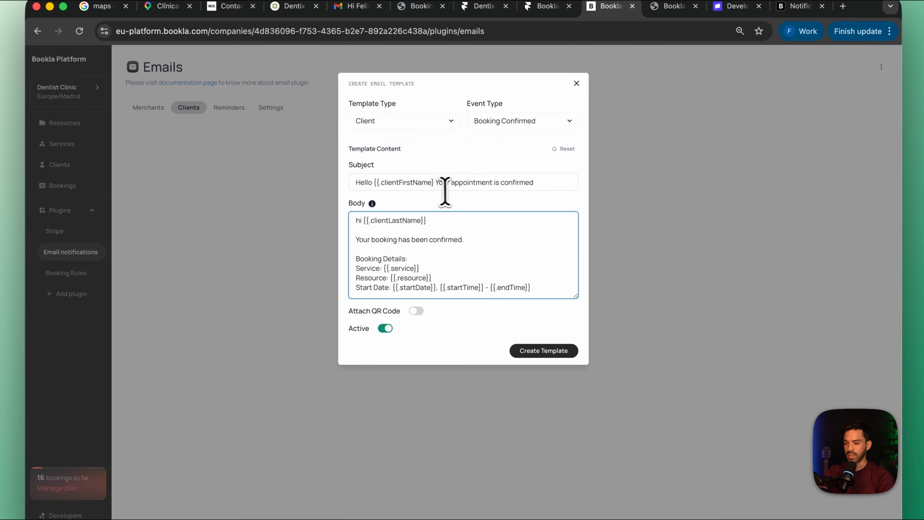
drag(433, 185, 391, 186)
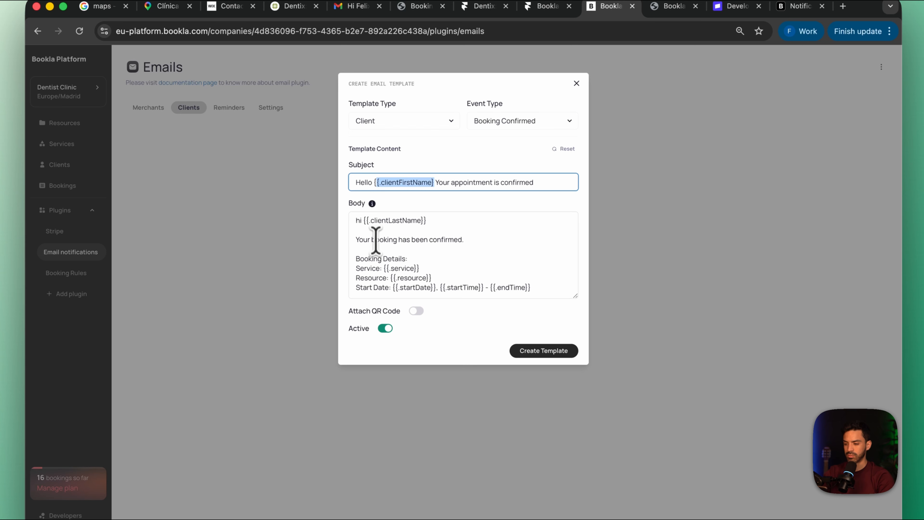
click(442, 218)
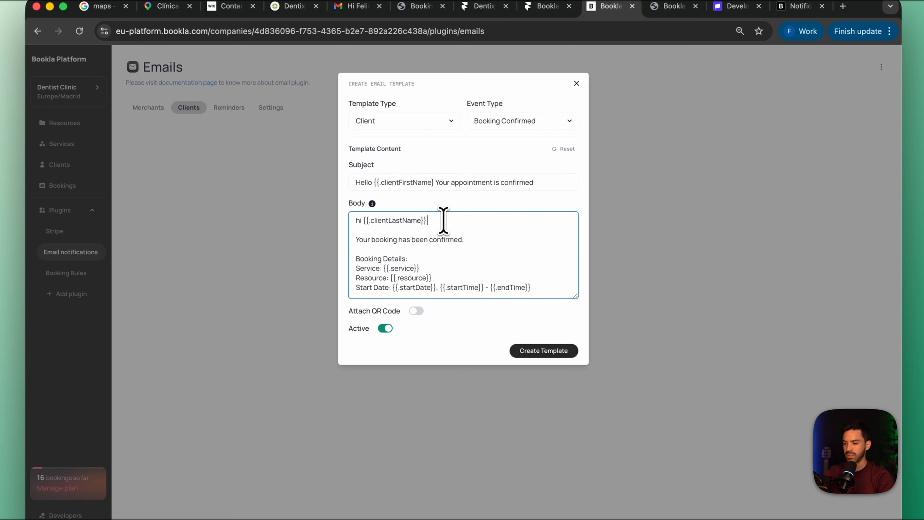
click(446, 212)
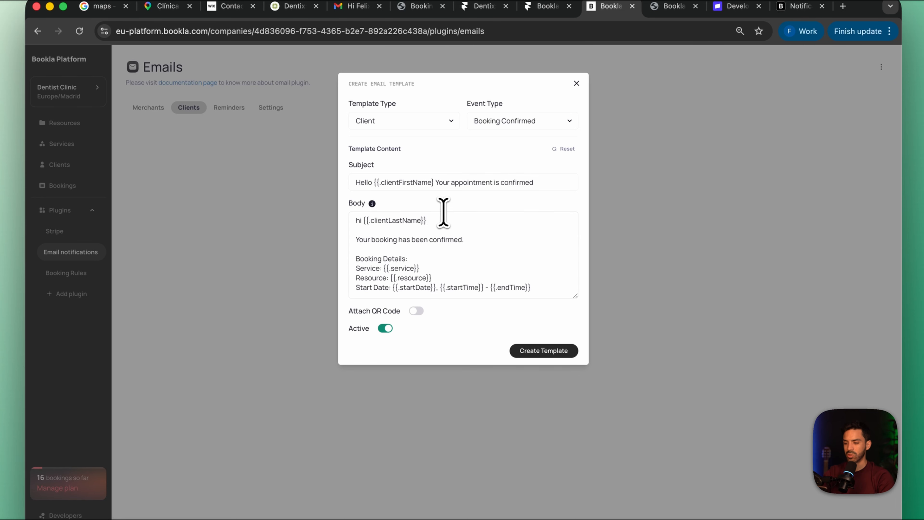
Insert {{.clientFirstName}} before the last-name variable in the body greeting, and complete the closing braces of {{.clientFirstName}} in the subject
click(362, 223)
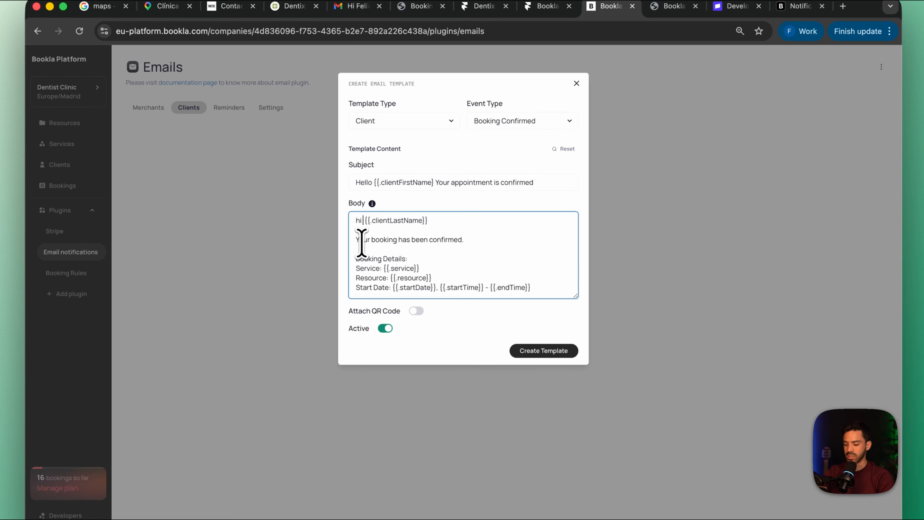
text({{.clientFirstName}})
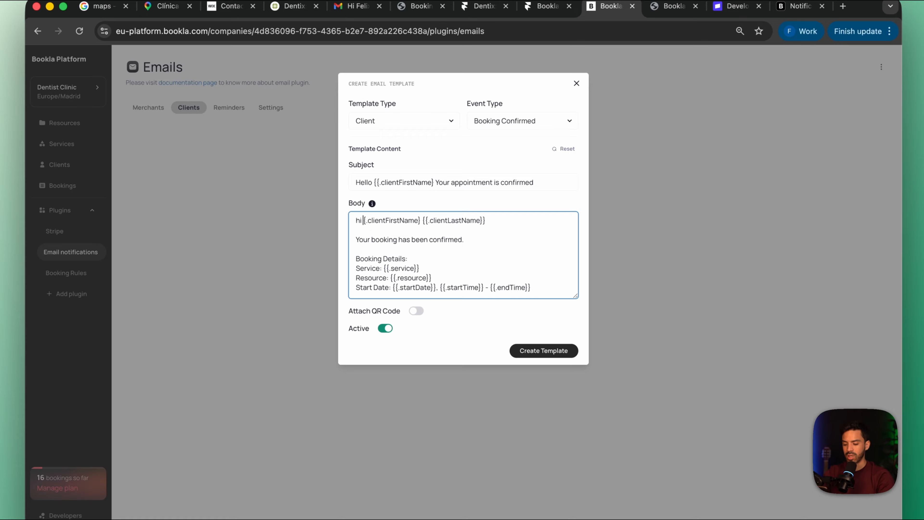
text({)
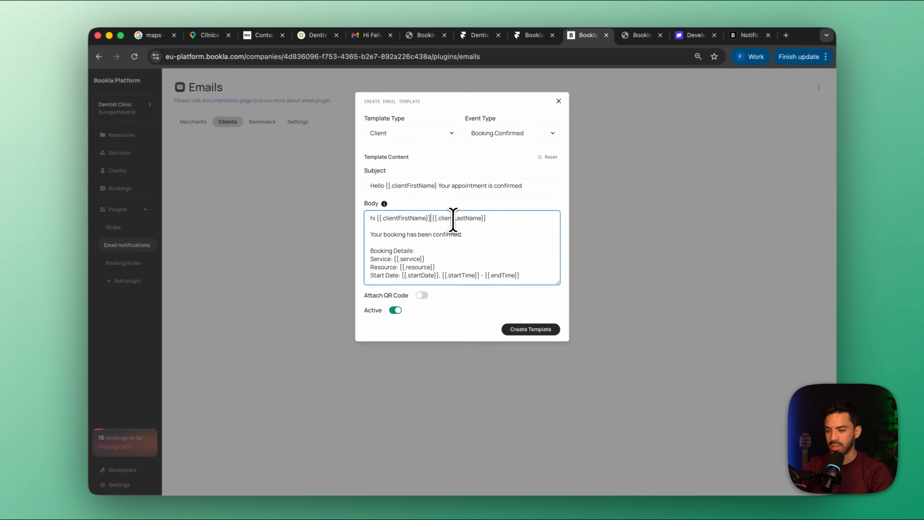
click(428, 186)
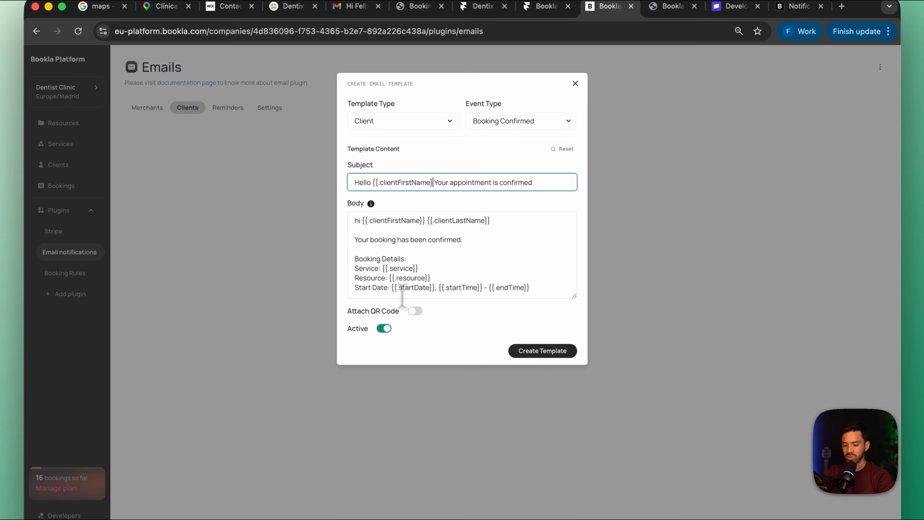
Reword the body's confirmation sentence as "Your appointment has been confirmed." and rename the Resource label as "Professional"
click(531, 272)
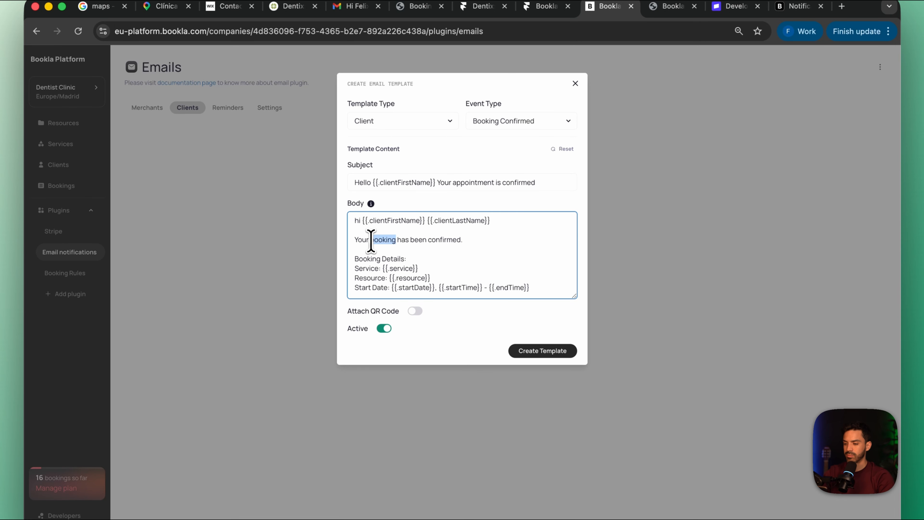
text(appointment)
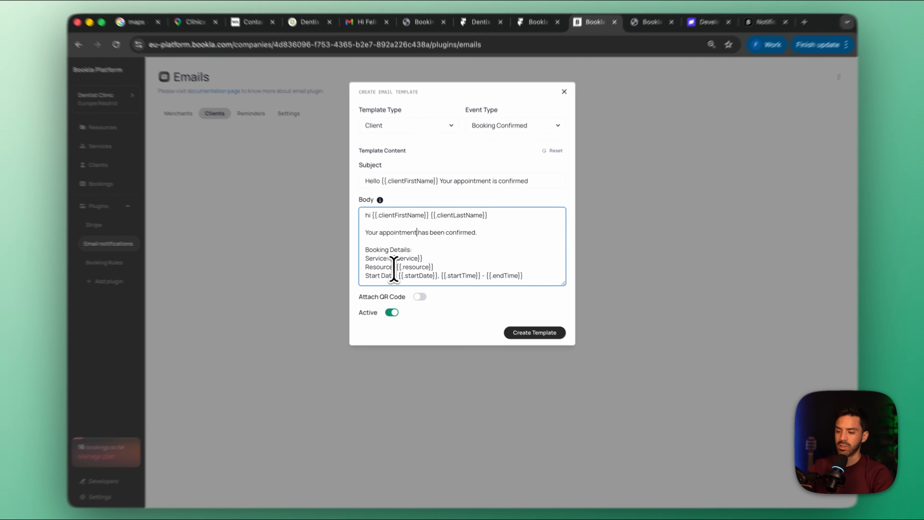
drag(398, 266, 353, 266)
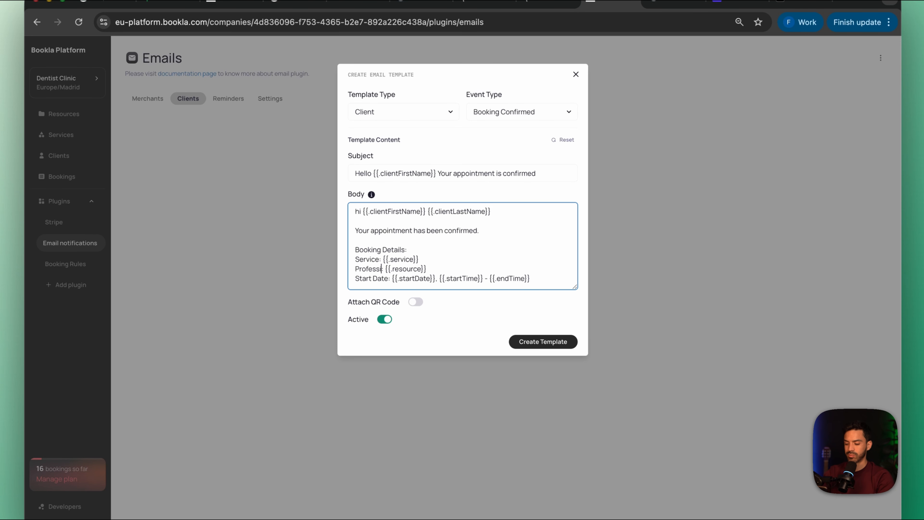
drag(463, 266, 402, 266)
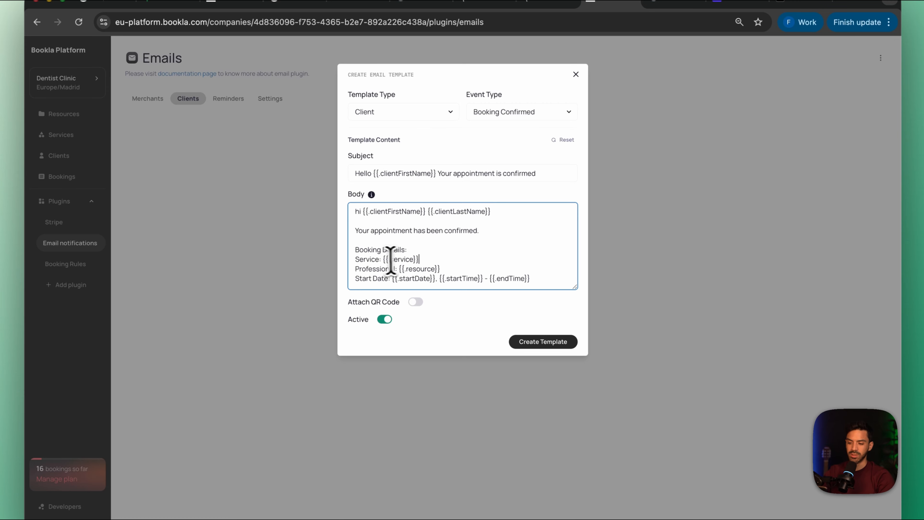
Delete the Service line and the {{.endTime}} variable from the body's booking details
drag(421, 259, 342, 263)
key(BackSpace)
key(BackSpace)
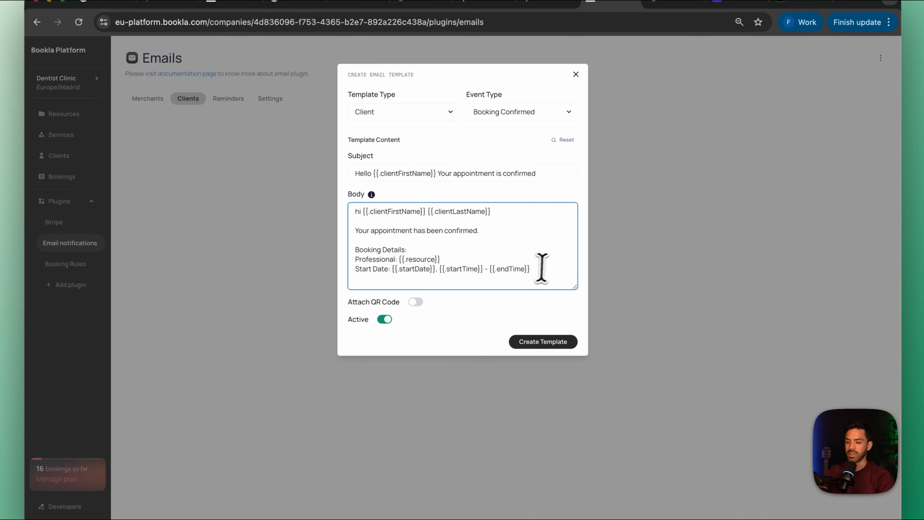
drag(532, 269, 491, 270)
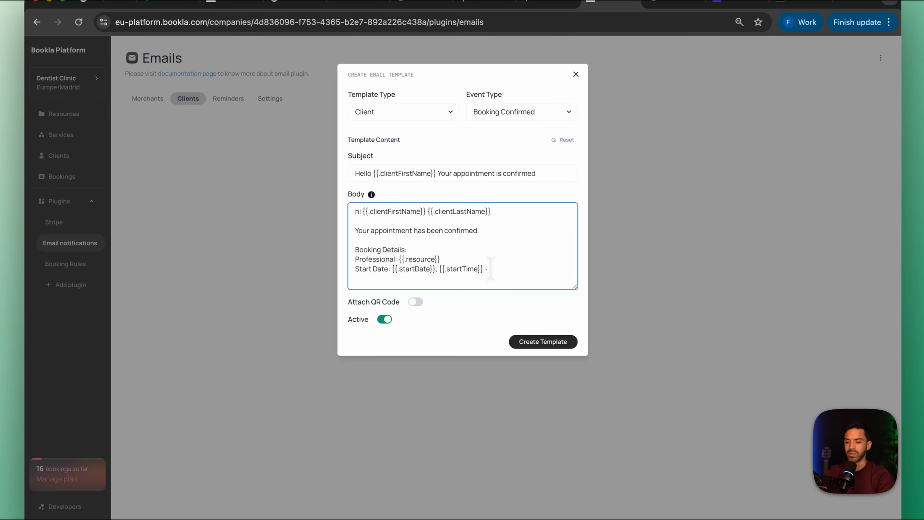
Add the body line "If you need to modify your appointment click here: {{.manageUrl}}", copying the variable from the Bookla documentation
key(Return)
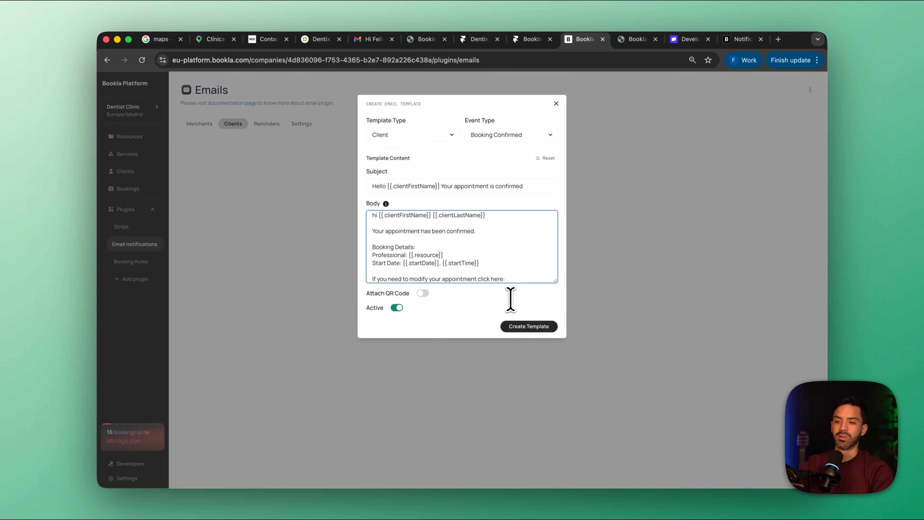
click(739, 39)
scroll(340, 174, down, 5)
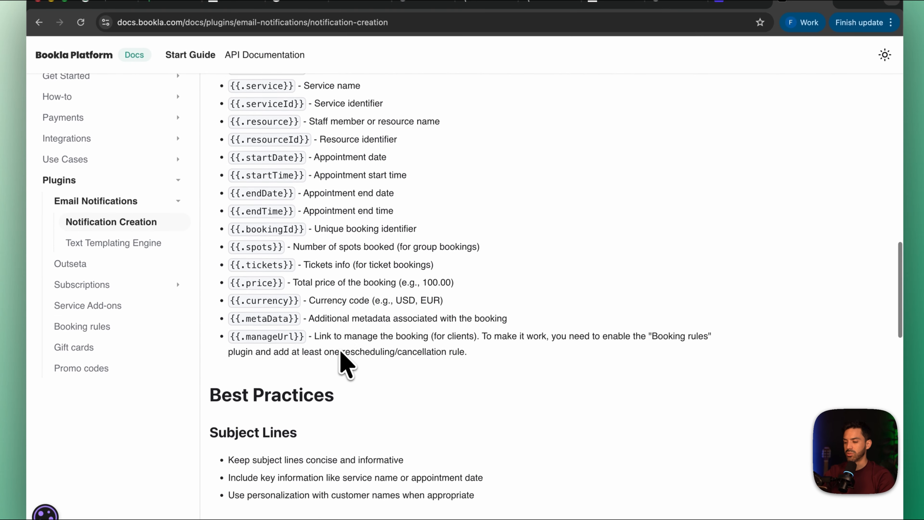
drag(305, 328, 220, 332)
key(super+c)
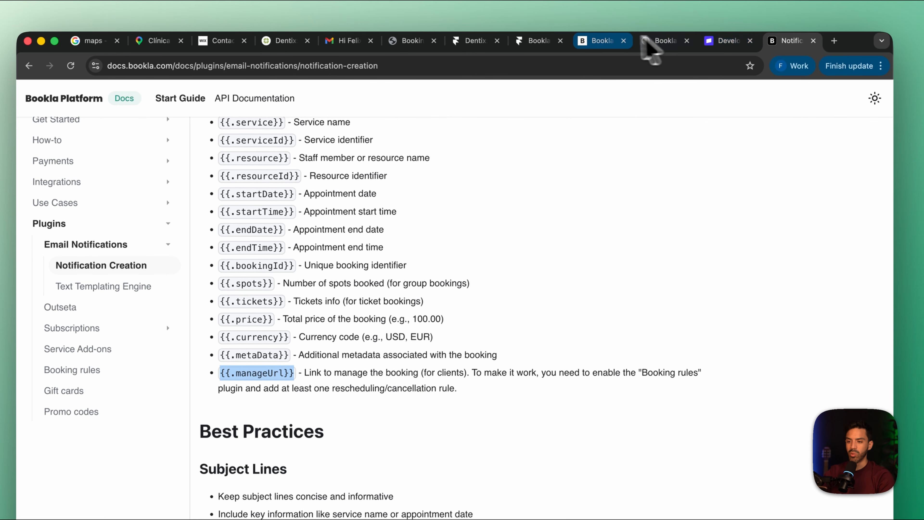
click(597, 40)
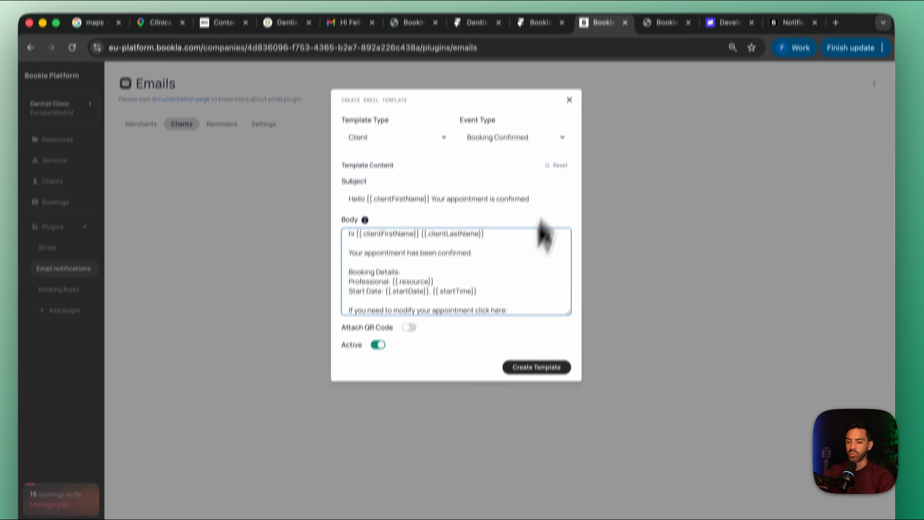
key(super+v)
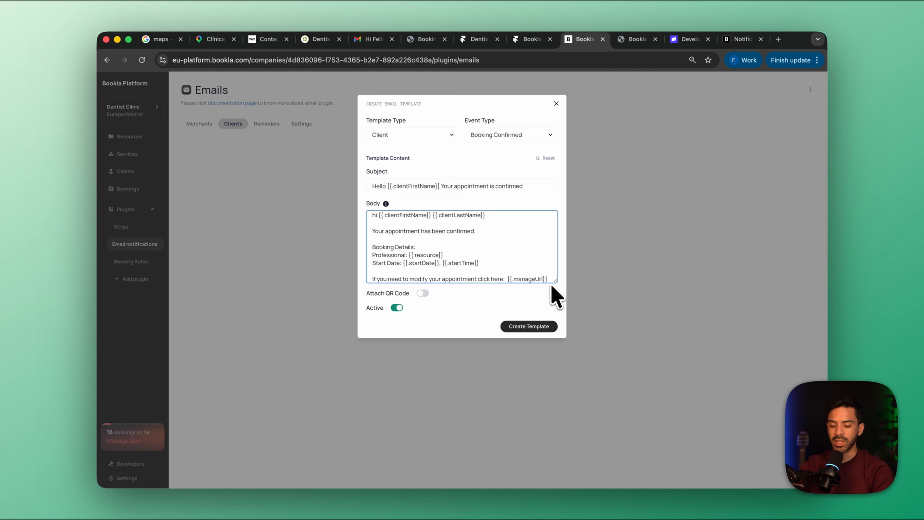
Add the line "Our clinic is located here:" below the modification link, and open Google Maps in a new browser tab
key(Return)
key(Return)
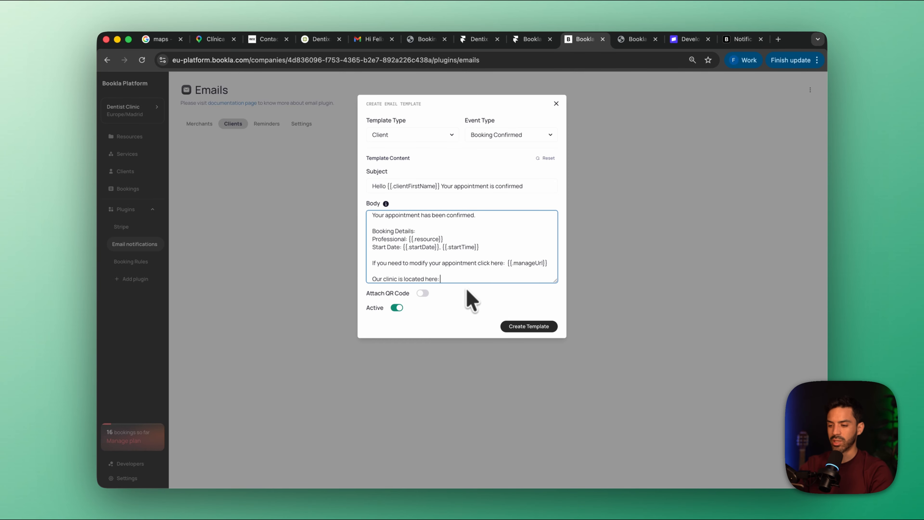
click(778, 39)
text(maps.google.com)
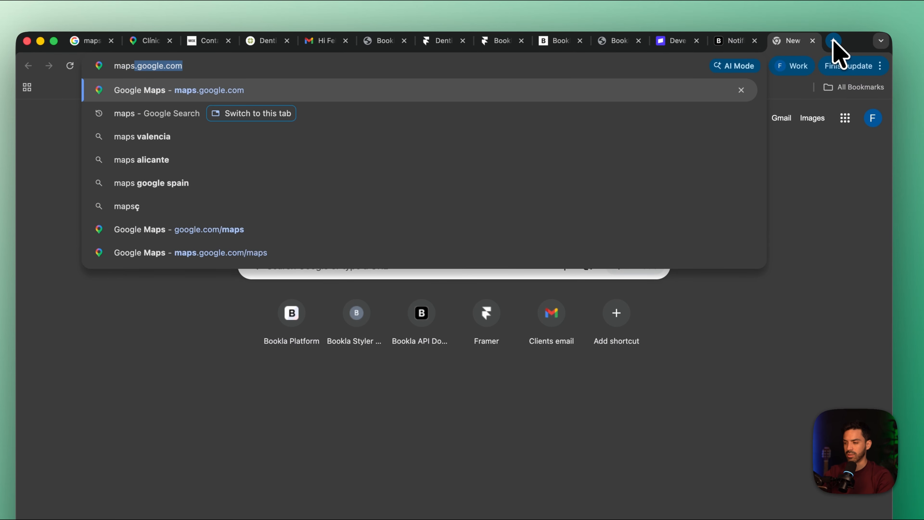
key(Return)
scroll(540, 355, down, 1)
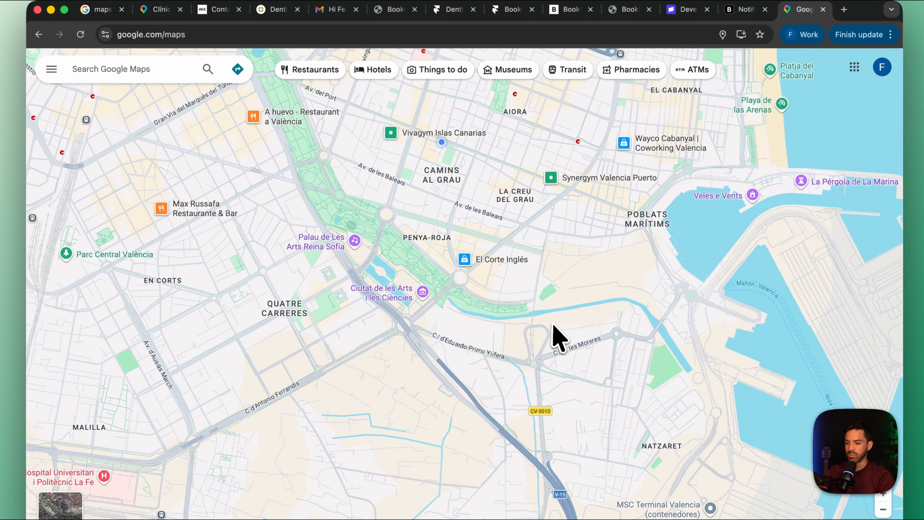
Copy the share link of Palau de Les Arts Reina Sofía and paste it after the clinic location text in the Bookla email body
click(353, 242)
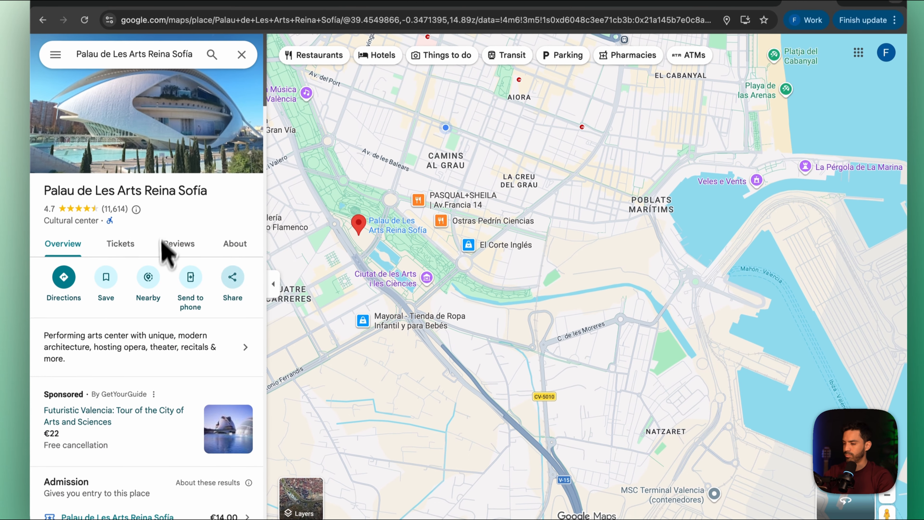
click(233, 286)
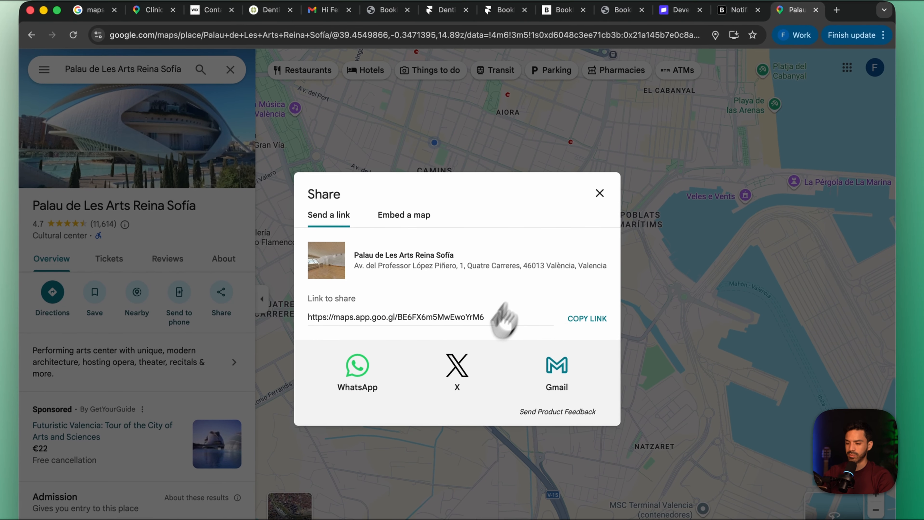
click(586, 319)
click(558, 11)
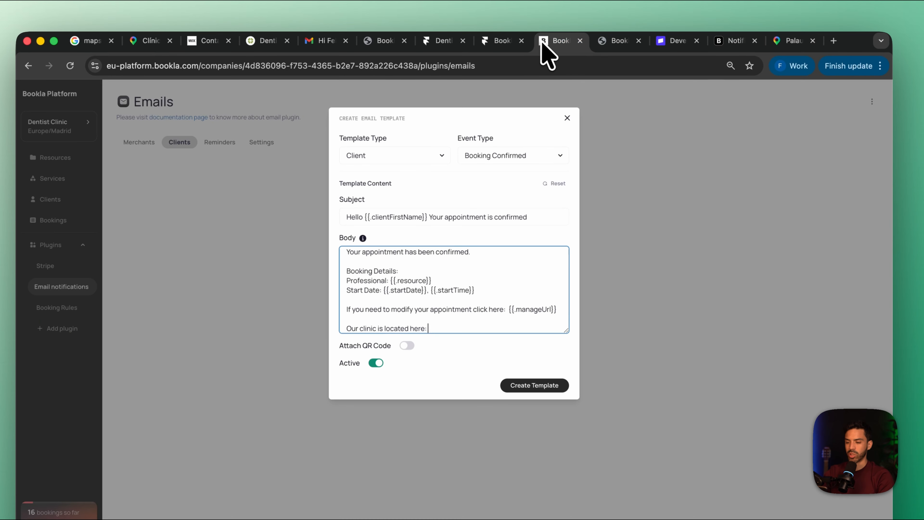
key(super+v)
Close the email body with "Thanks for choosing us." and create the Booking Confirmed client template
key(Return)
key(Return)
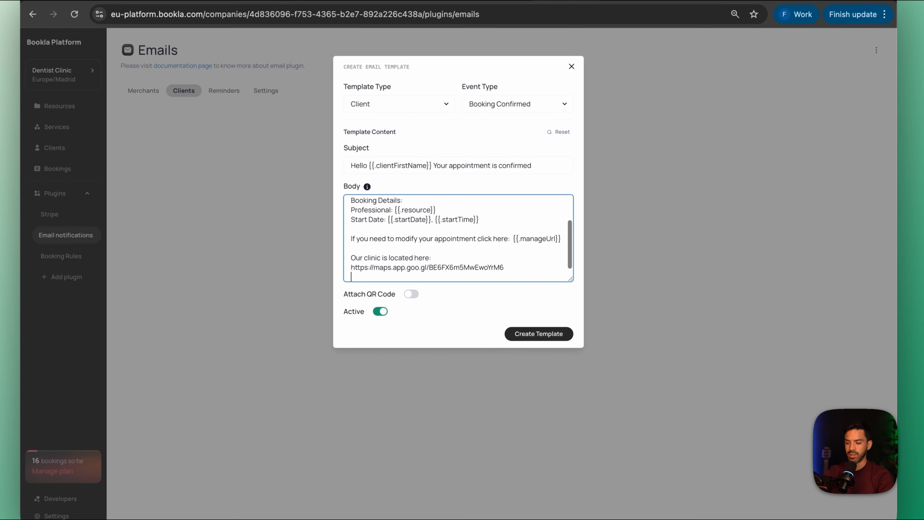
text(Thaks for choosing us.)
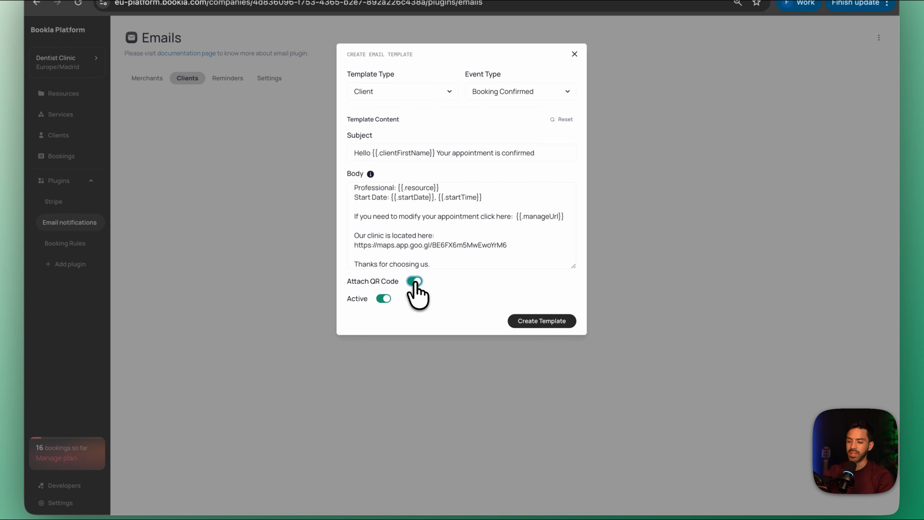
click(422, 293)
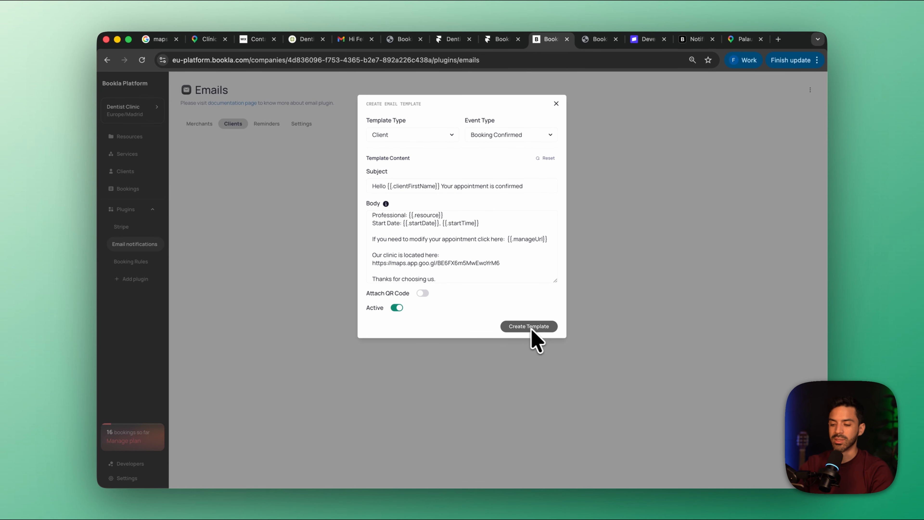
click(526, 328)
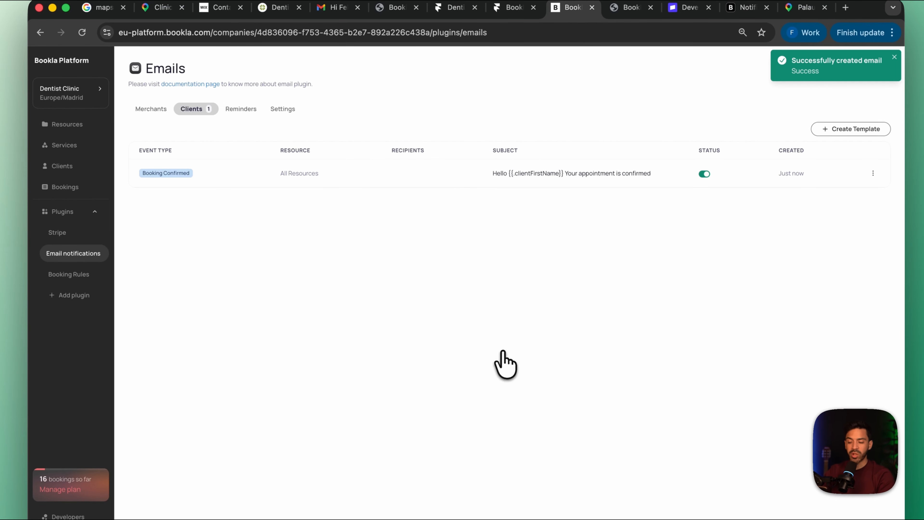
Look at the merchant email templates and the reminders, and open the form for a new reminder
click(151, 109)
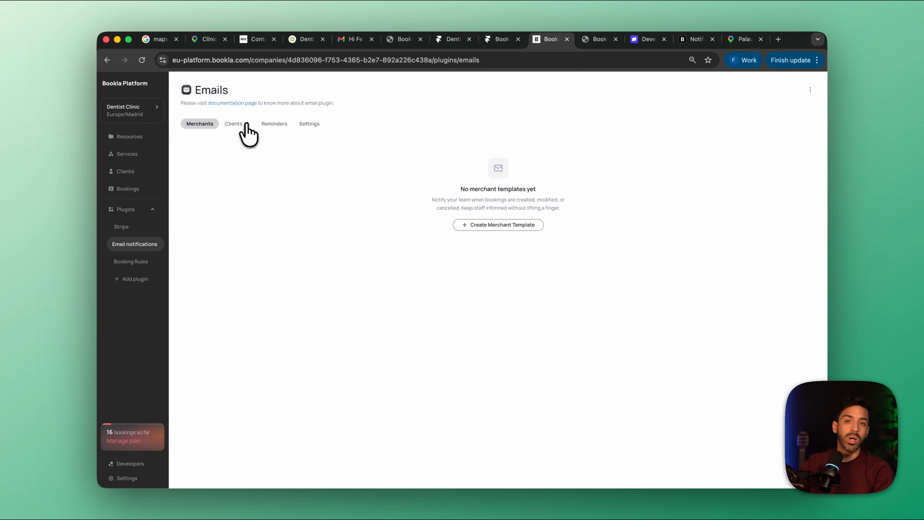
click(275, 123)
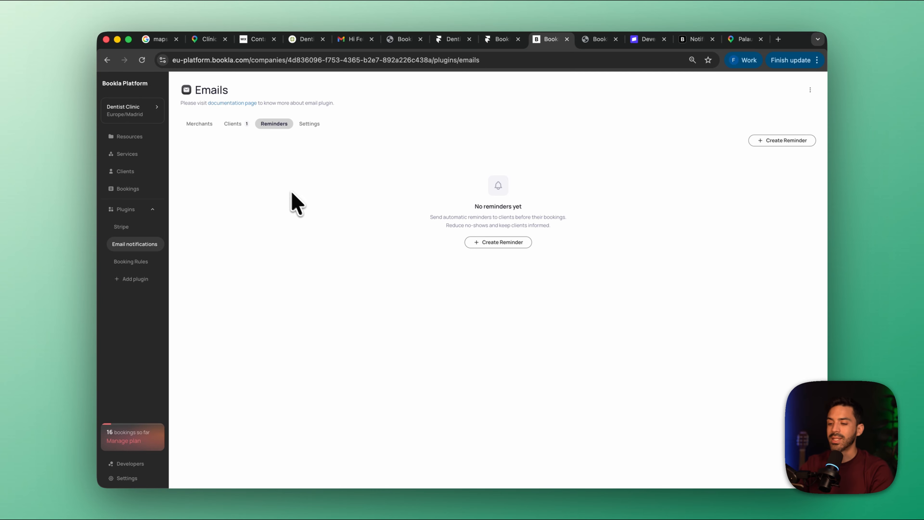
click(473, 242)
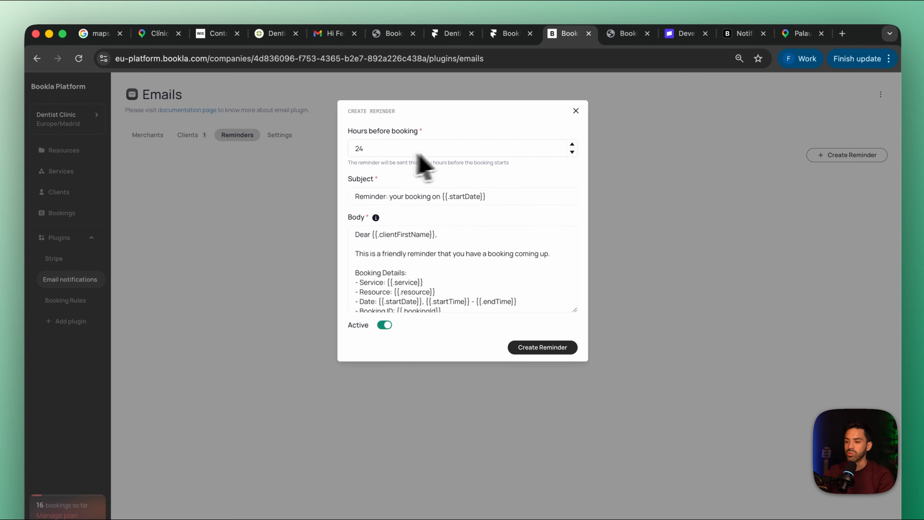
Try a reminder lead time of 28 hours before booking, review the default subject and body, and discard the reminder
double_click(403, 149)
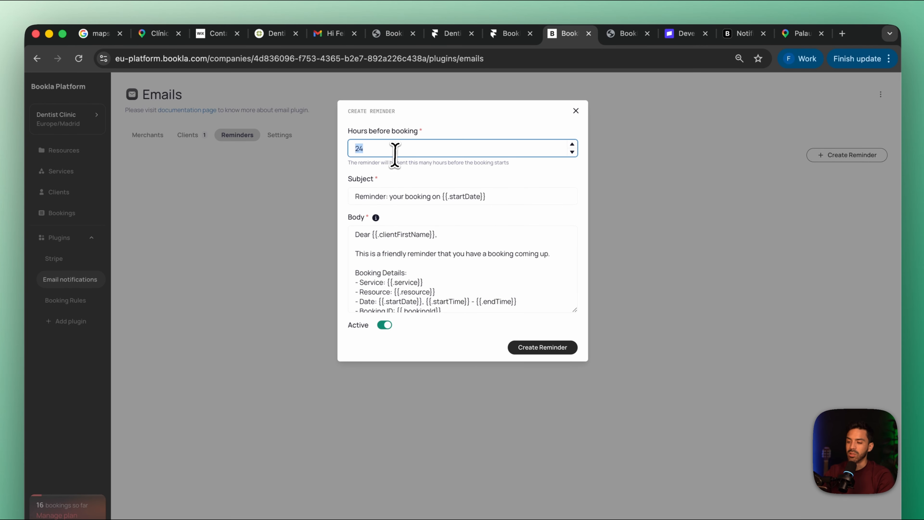
click(572, 145)
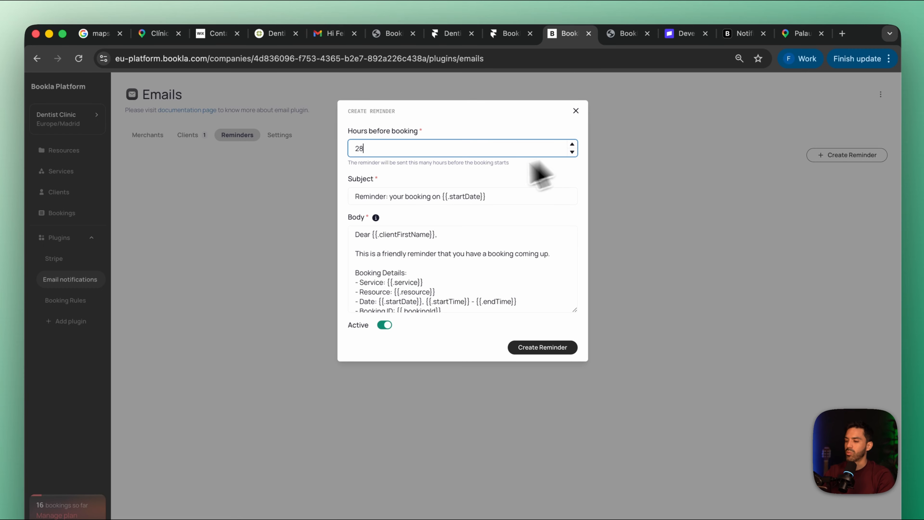
click(514, 199)
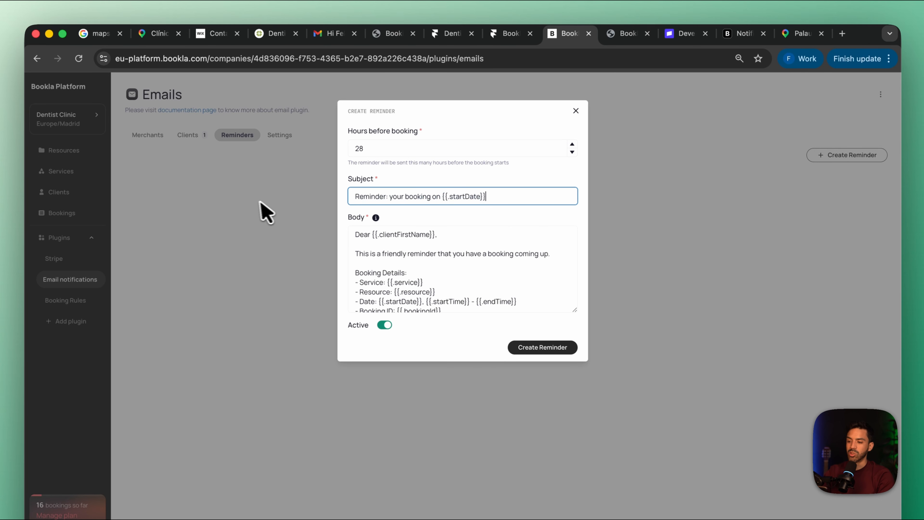
drag(351, 197, 572, 193)
scroll(488, 270, down, 3)
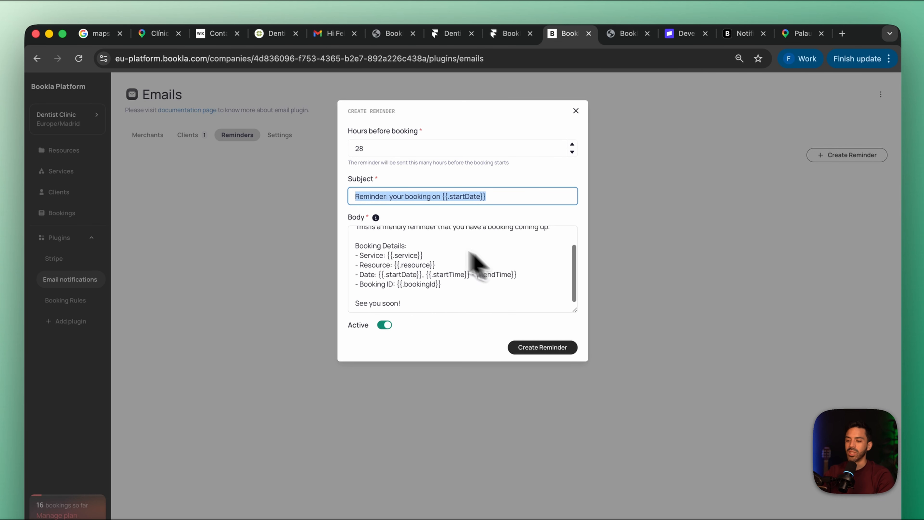
scroll(418, 273, up, 3)
scroll(458, 279, down, 3)
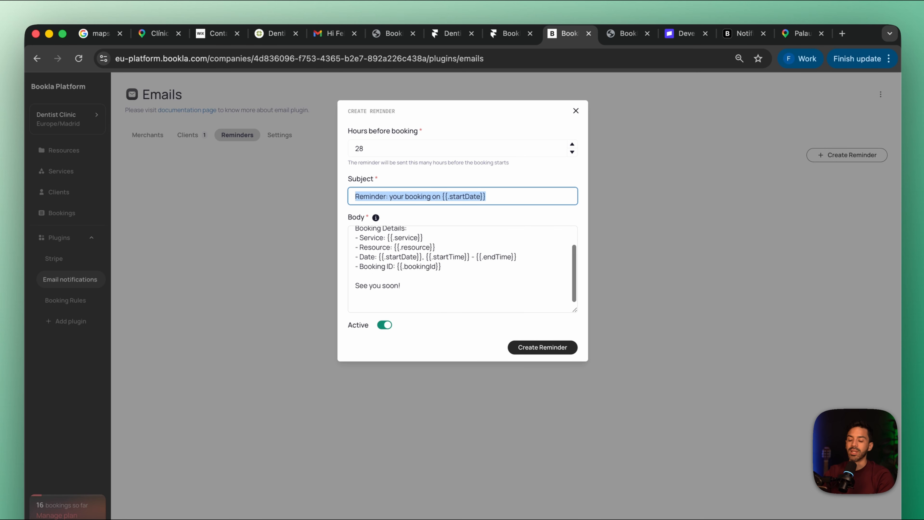
scroll(458, 278, up, 3)
click(576, 111)
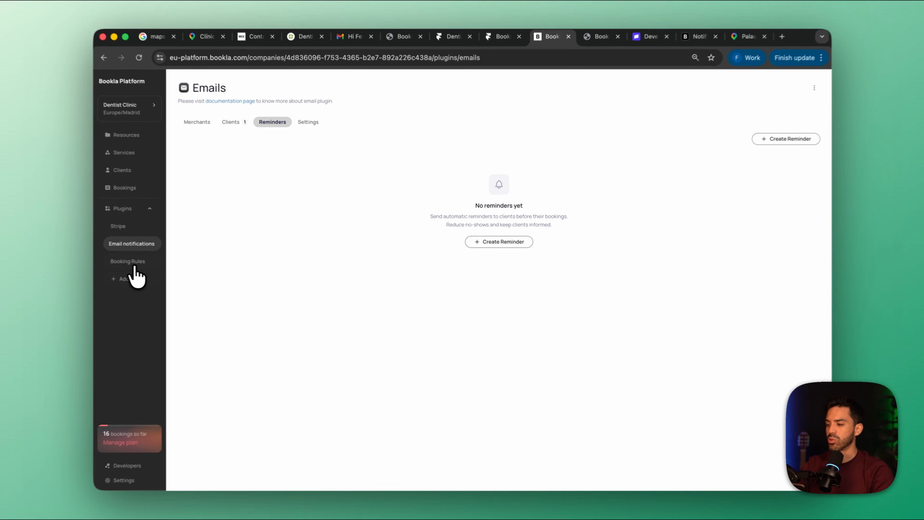
Open the Bookla plugin marketplace and examine the available plugins and payment providers
click(134, 278)
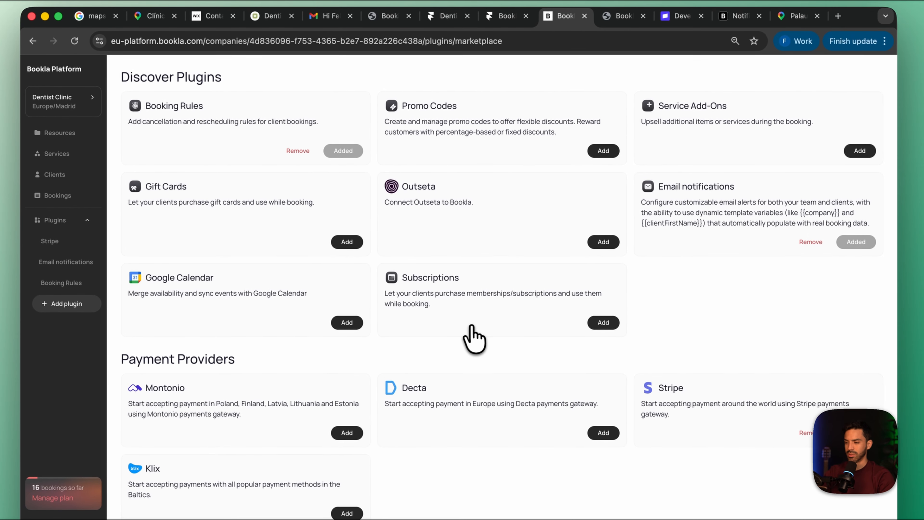
scroll(472, 327, down, 1)
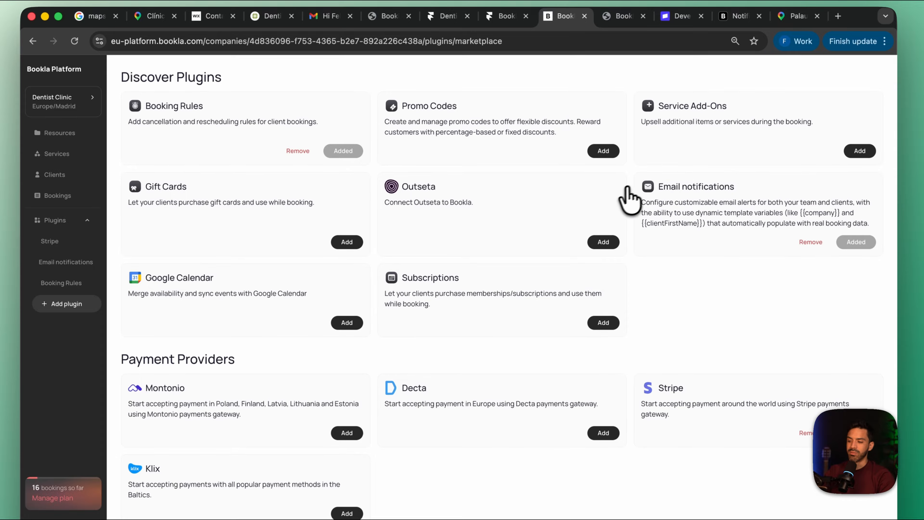
Add the Promo Codes plugin to the dental clinic and start a new promo code
click(599, 150)
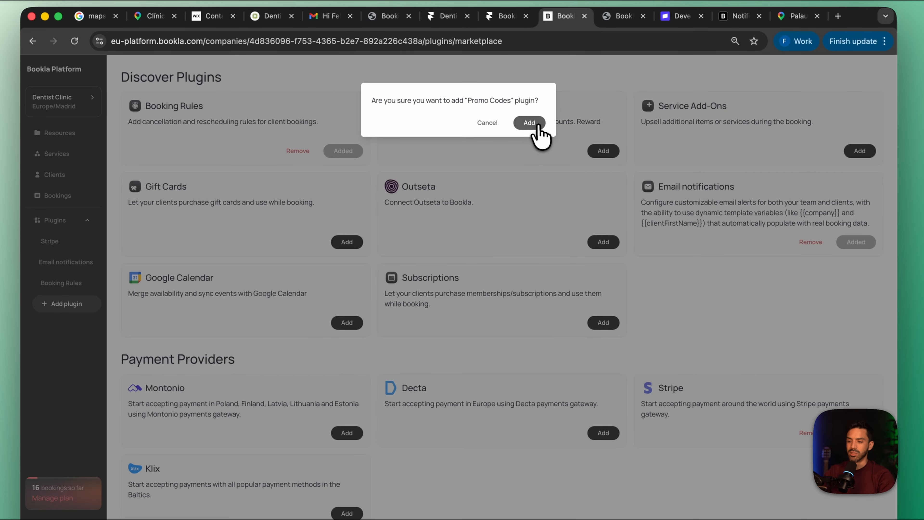
click(530, 122)
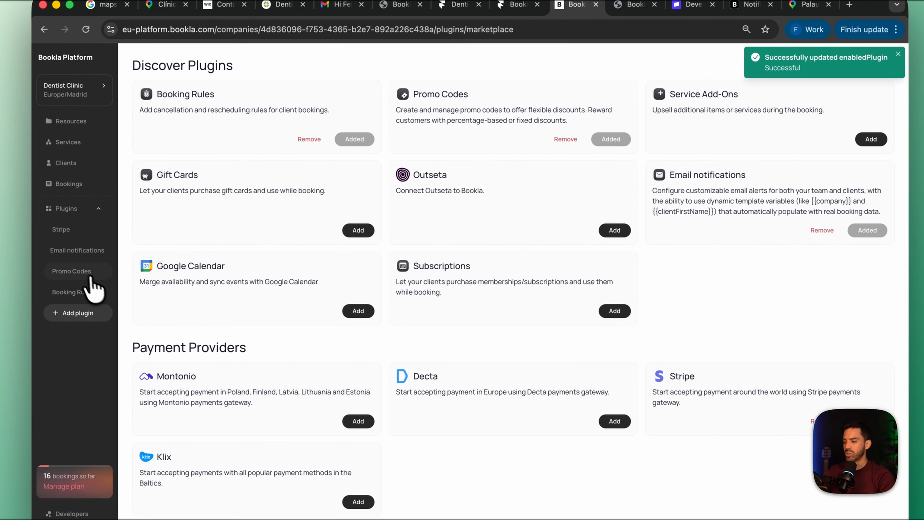
click(91, 277)
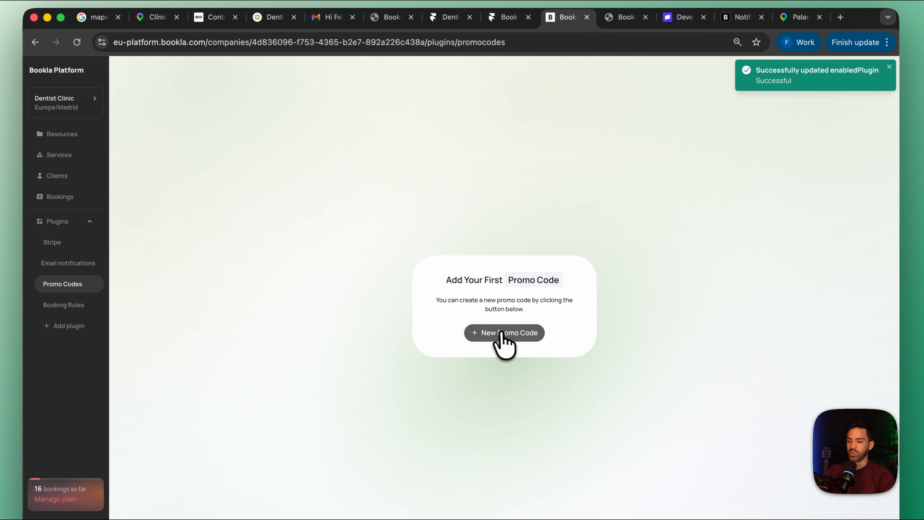
click(503, 334)
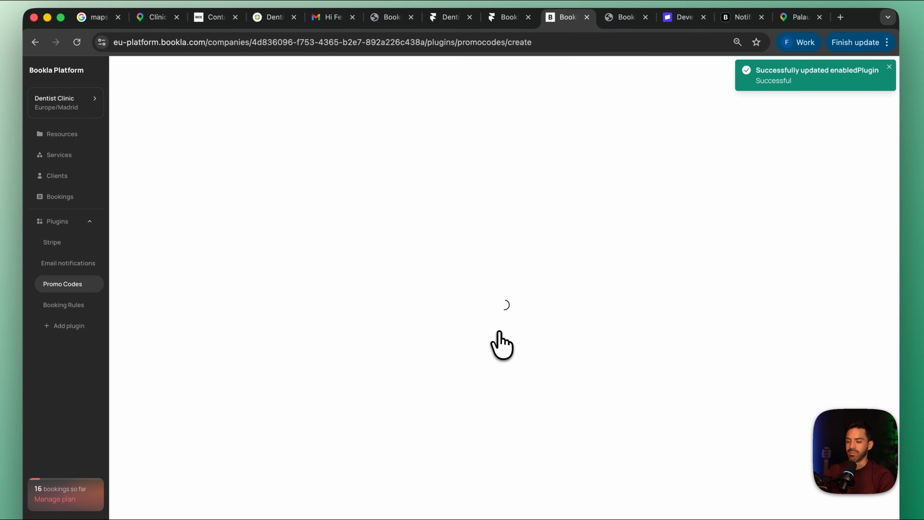
Enter CODE as the promo code and "Discount Promo code" as its title, leaving the description empty
click(373, 105)
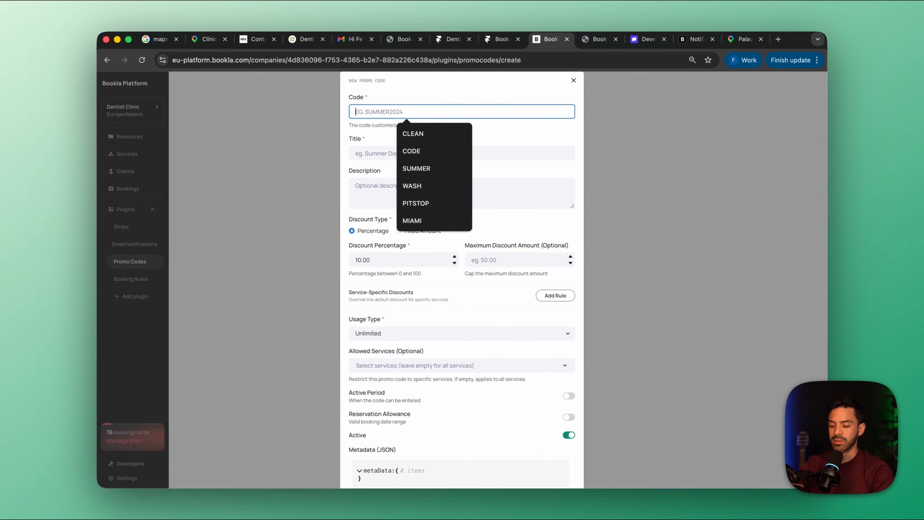
text(co)
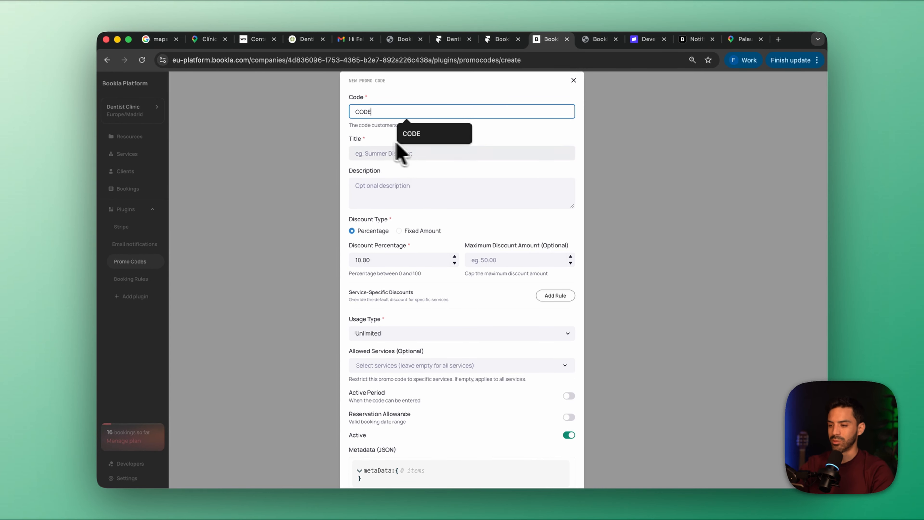
text(de)
click(368, 154)
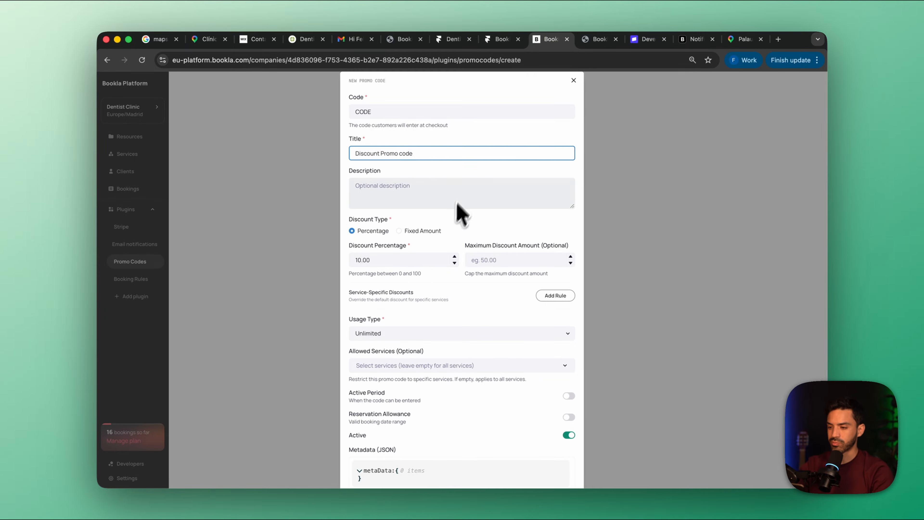
click(398, 191)
Make the promo code's discount a fixed amount of 40 dollars
scroll(378, 204, down, 2)
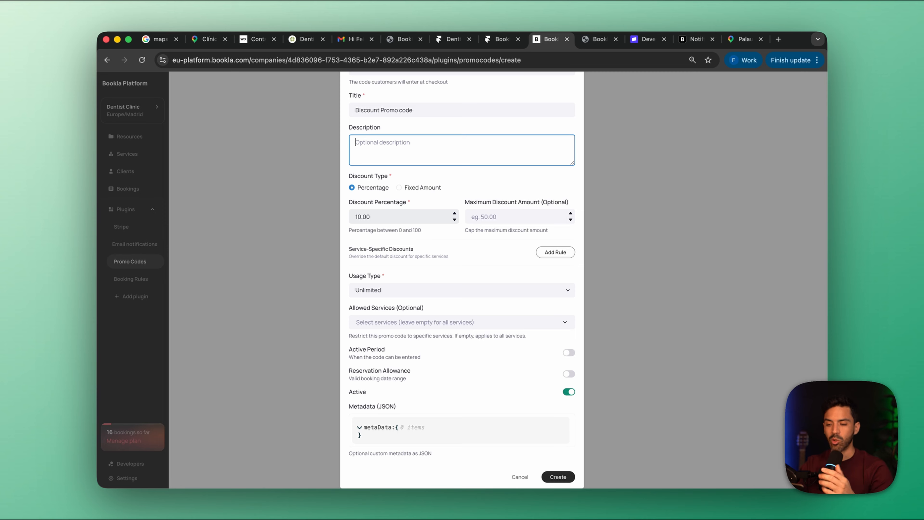
click(399, 187)
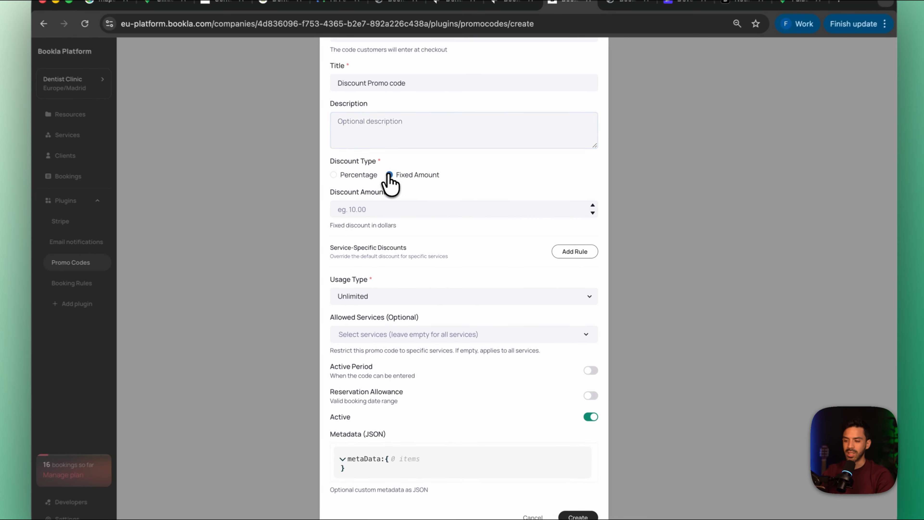
click(399, 216)
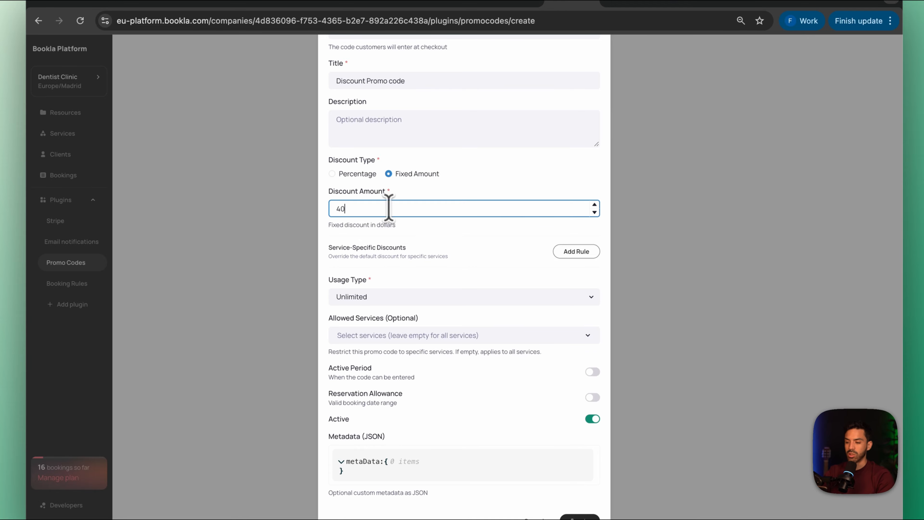
click(494, 293)
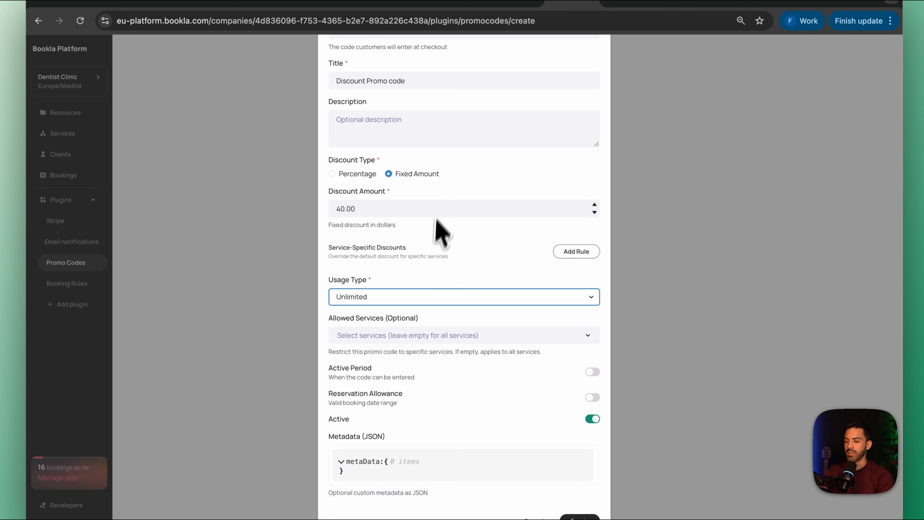
Look through the usage type options and try a service-specific discount rule, then discard the rule
click(377, 299)
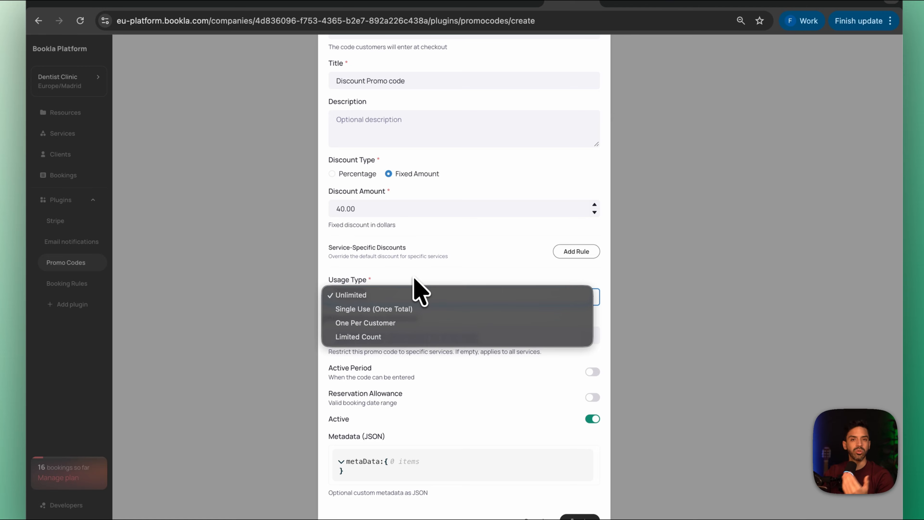
click(495, 262)
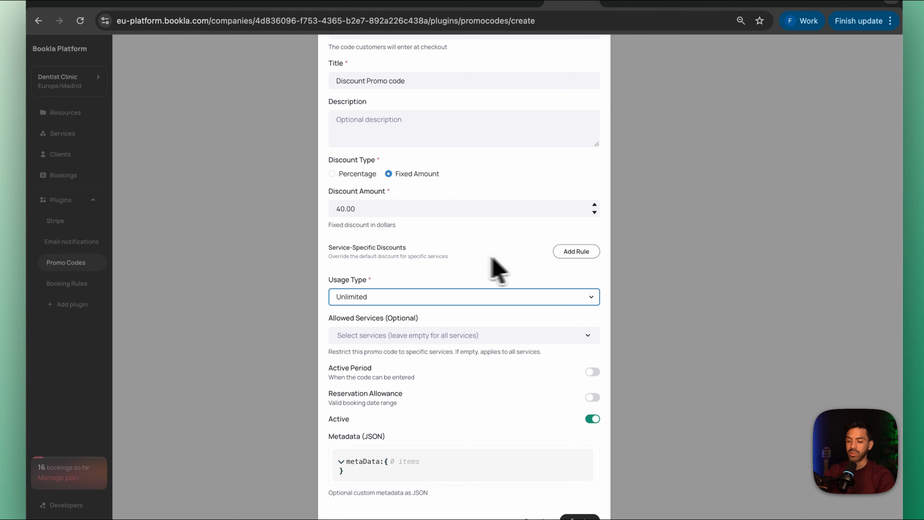
click(568, 252)
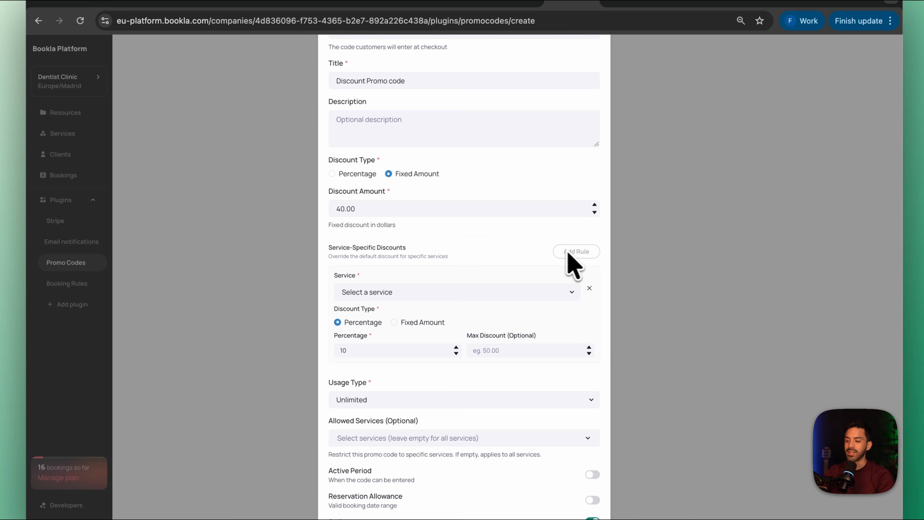
scroll(437, 282, up, 1)
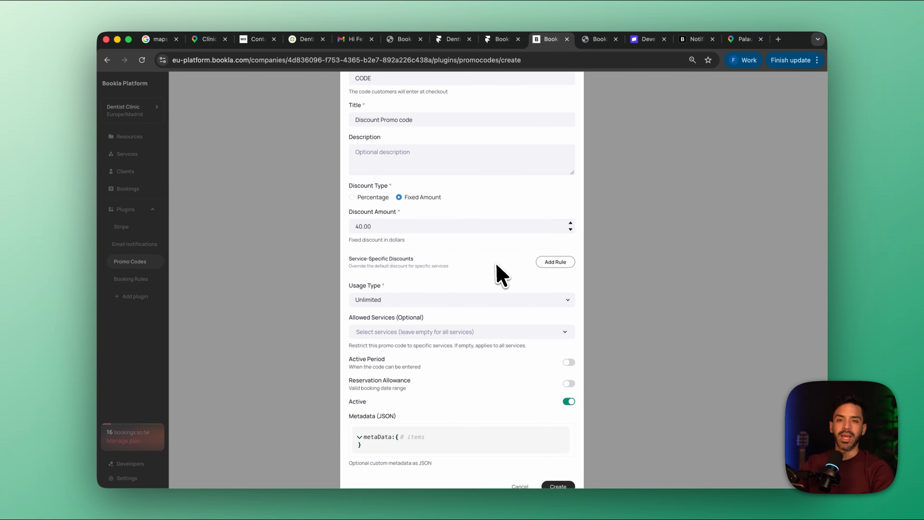
scroll(501, 273, down, 1)
scroll(497, 275, up, 2)
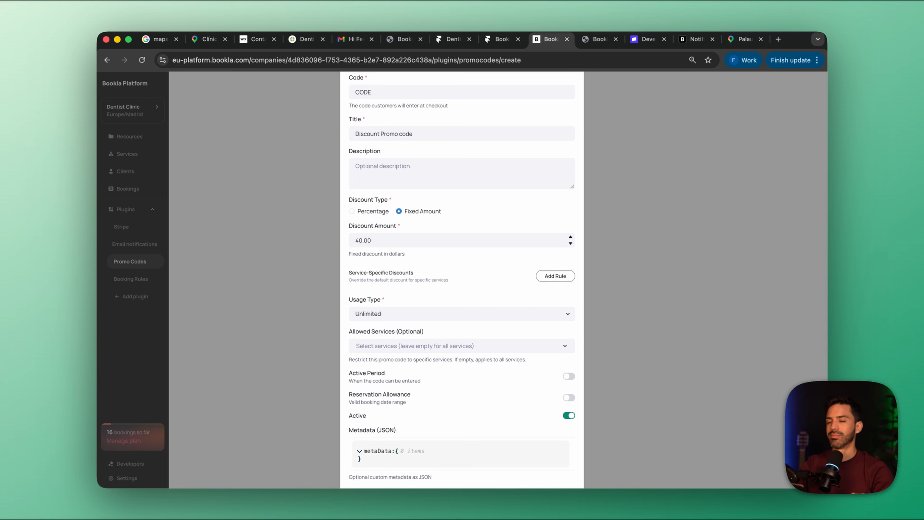
Create the promo code with unlimited usage and no service restriction
scroll(473, 321, down, 1)
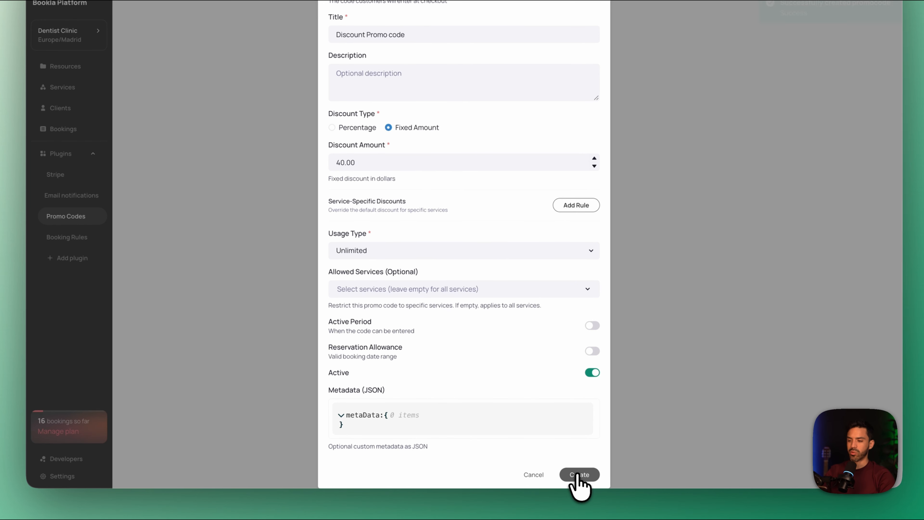
click(558, 476)
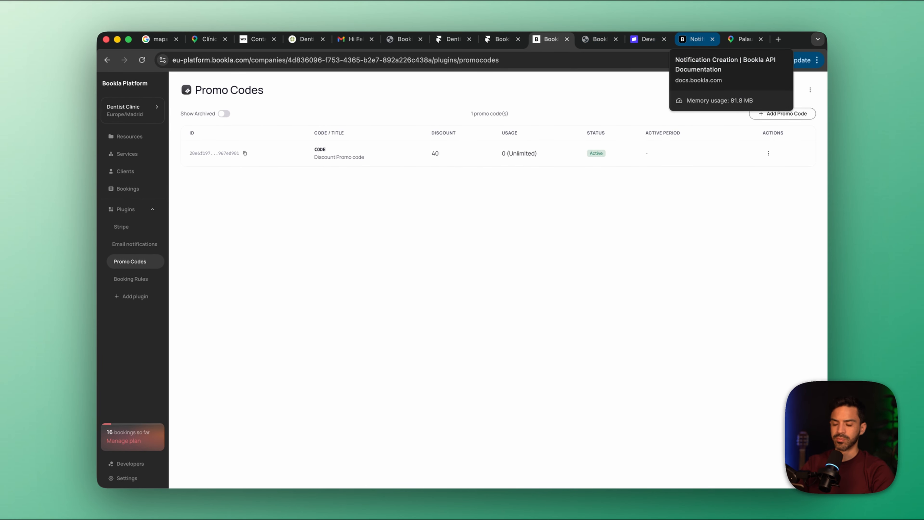
Switch to the Bookla component configurator, restart the booking preview and enable the component's code field
click(648, 40)
click(593, 36)
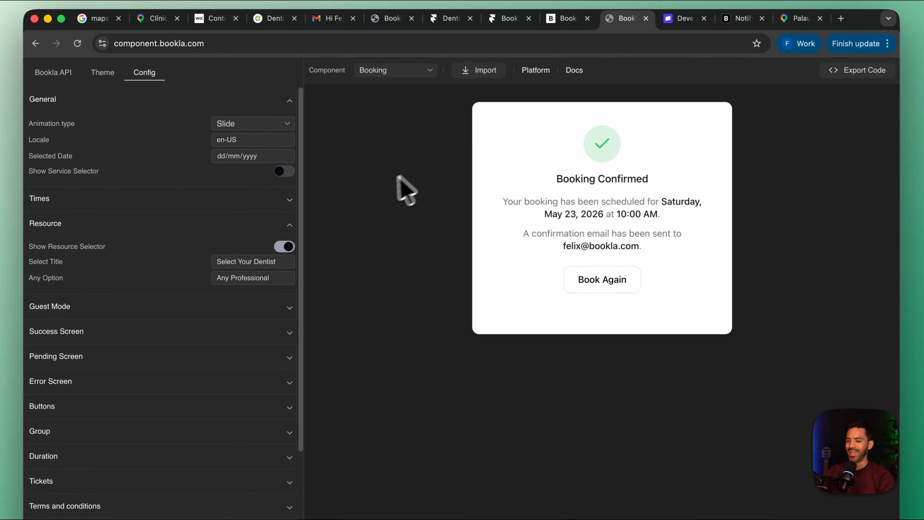
click(605, 283)
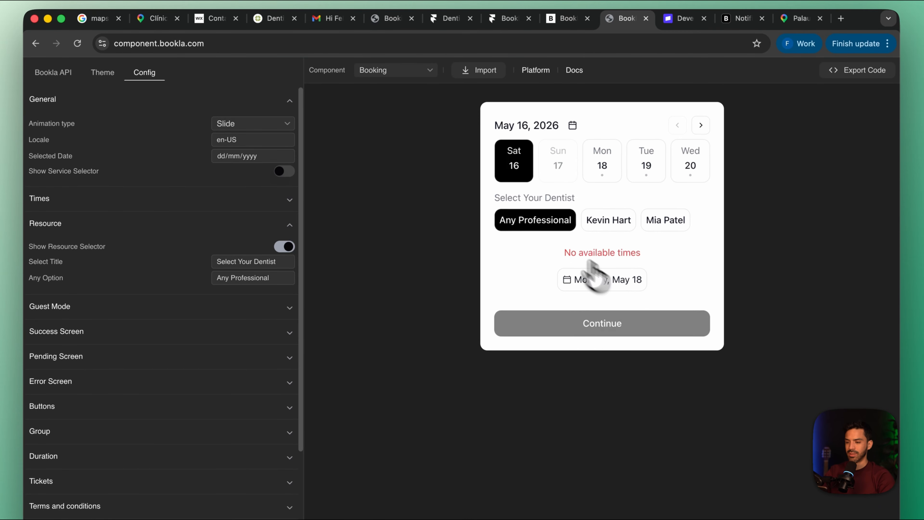
scroll(202, 324, down, 5)
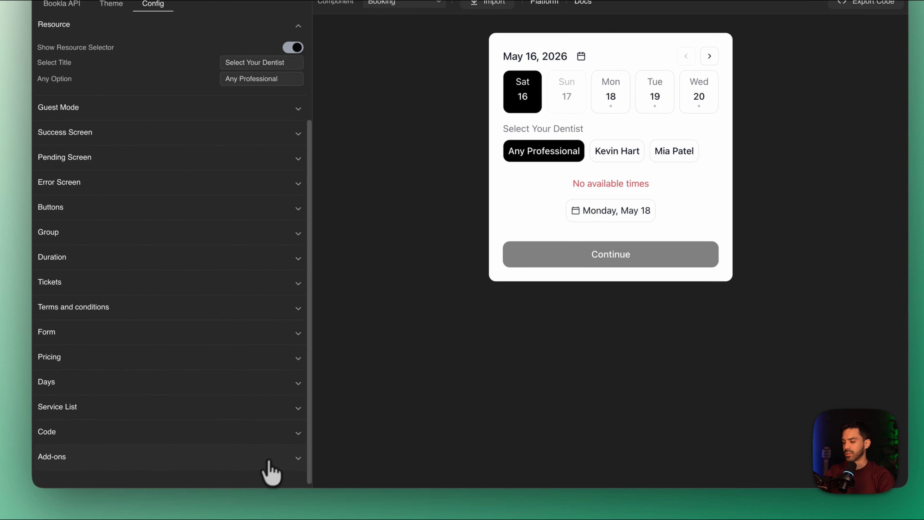
click(291, 435)
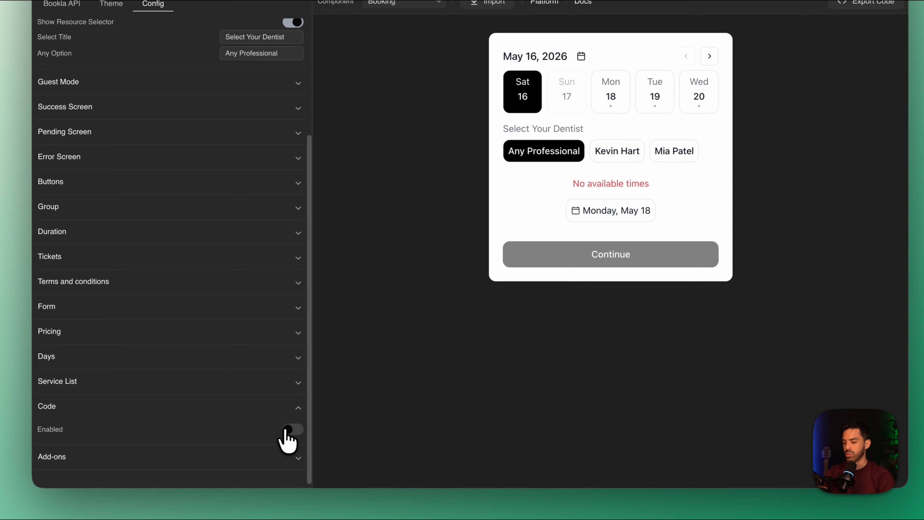
click(290, 430)
scroll(282, 411, down, 2)
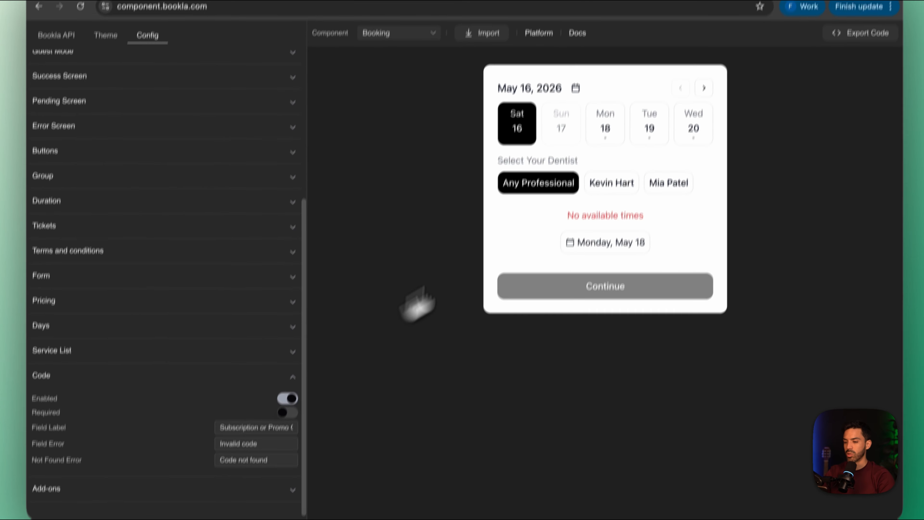
Test the promo code CODE in the preview on a Monday, May 18, 10:00 AM booking and continue to the client details form
click(607, 131)
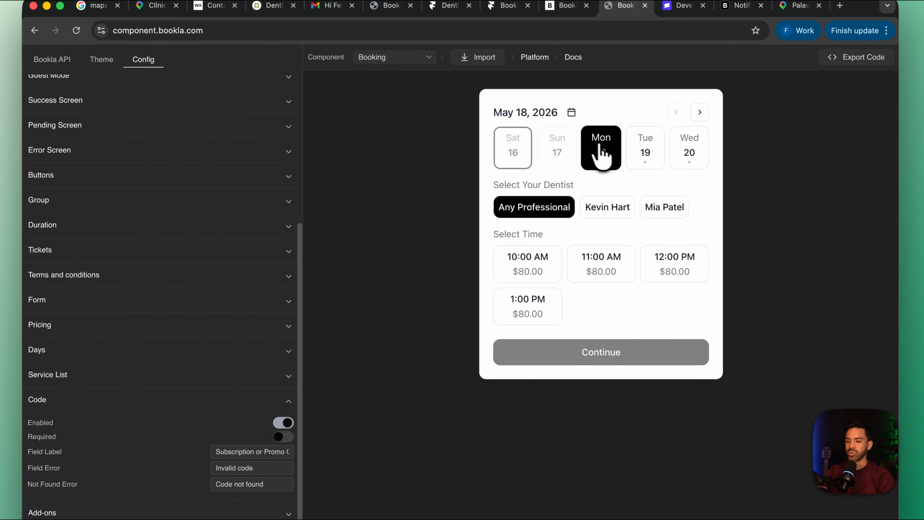
click(528, 262)
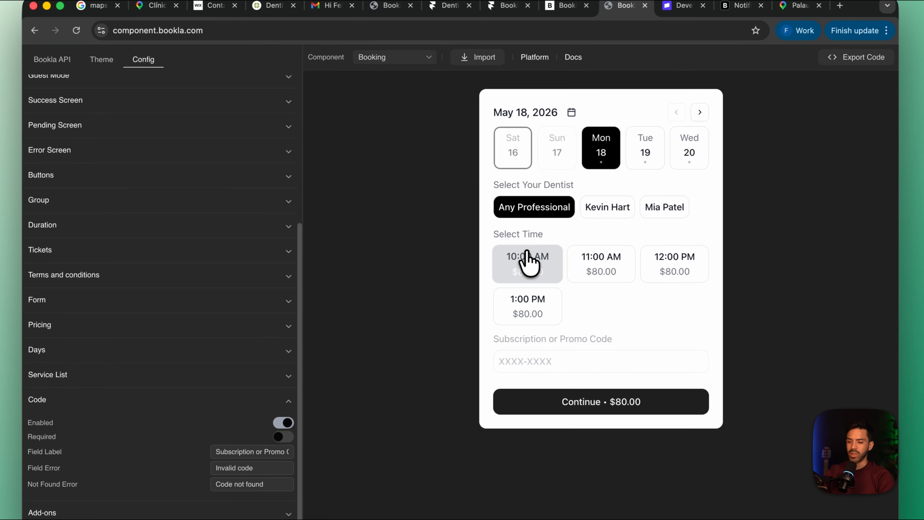
click(522, 364)
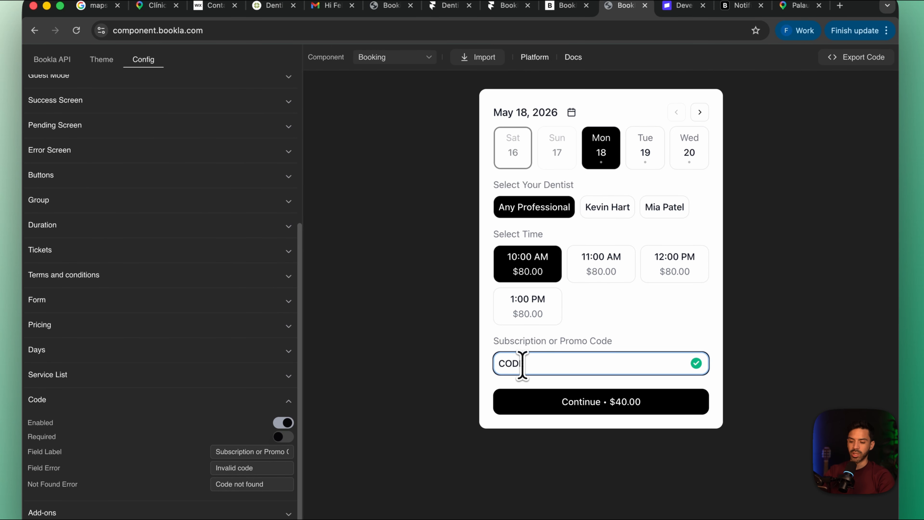
text(CODE)
click(654, 401)
click(546, 138)
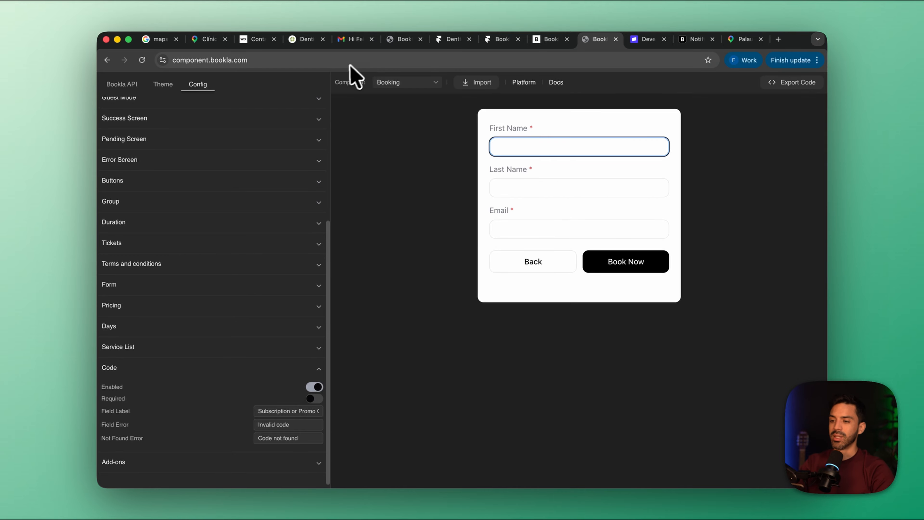
Return to the Bookla platform's plugin marketplace and add the Service Add-Ons plugin
click(548, 39)
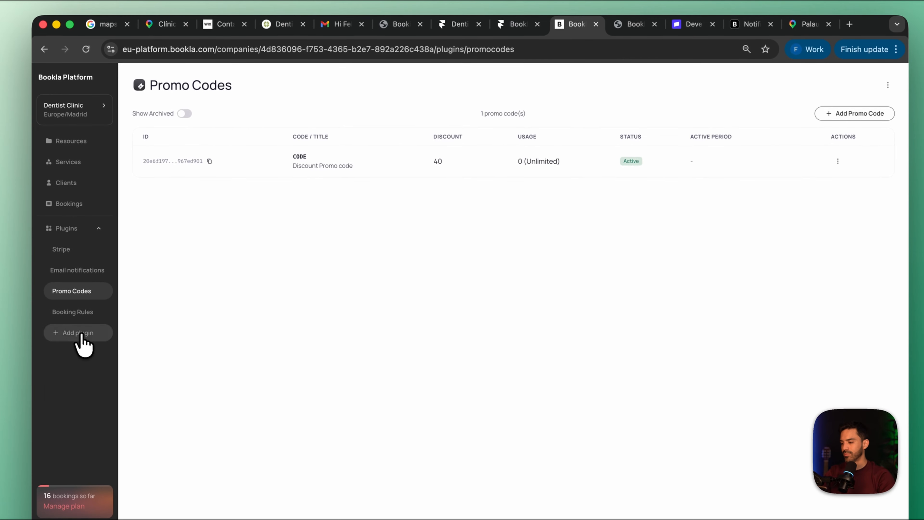
click(78, 337)
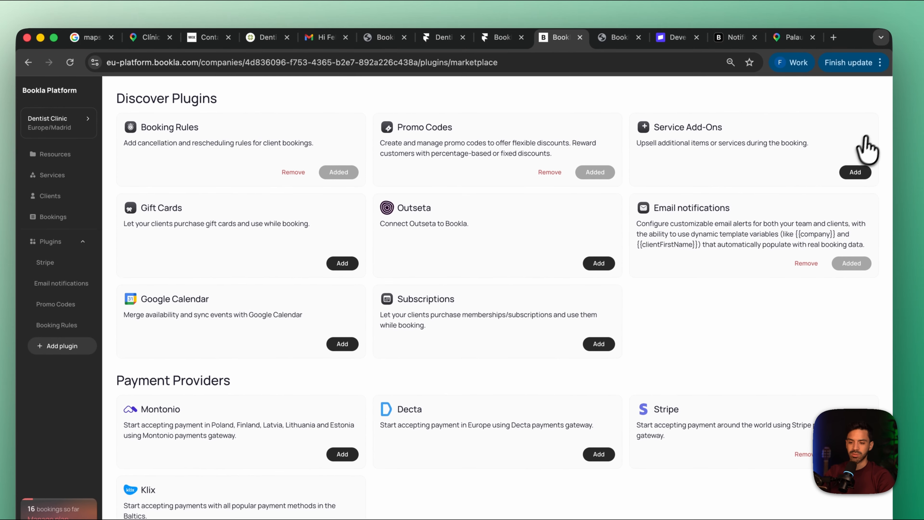
click(859, 138)
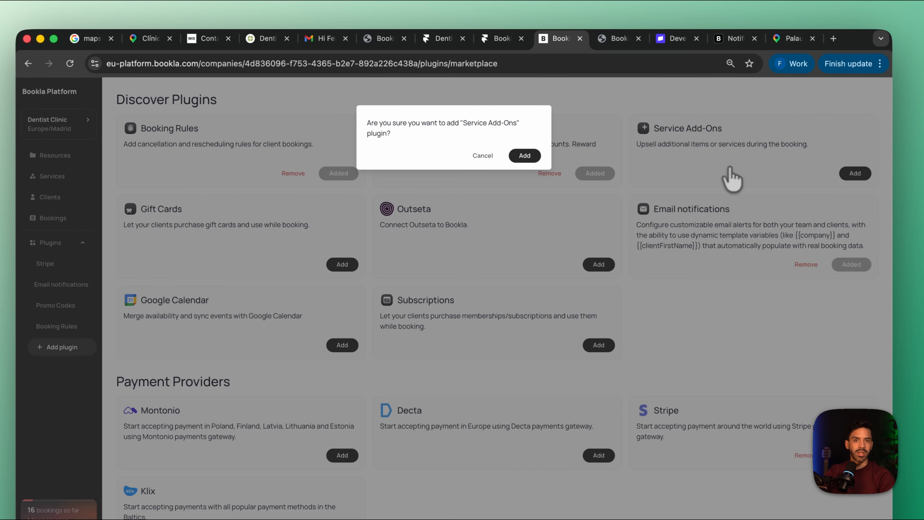
click(524, 155)
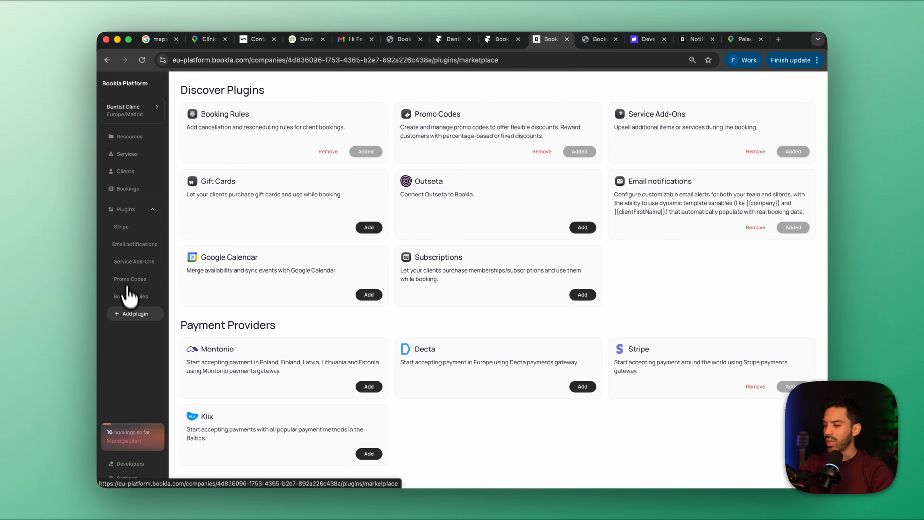
In the Service Add-Ons plugin, start a new individual add-on and name it Teeth whitening
click(133, 262)
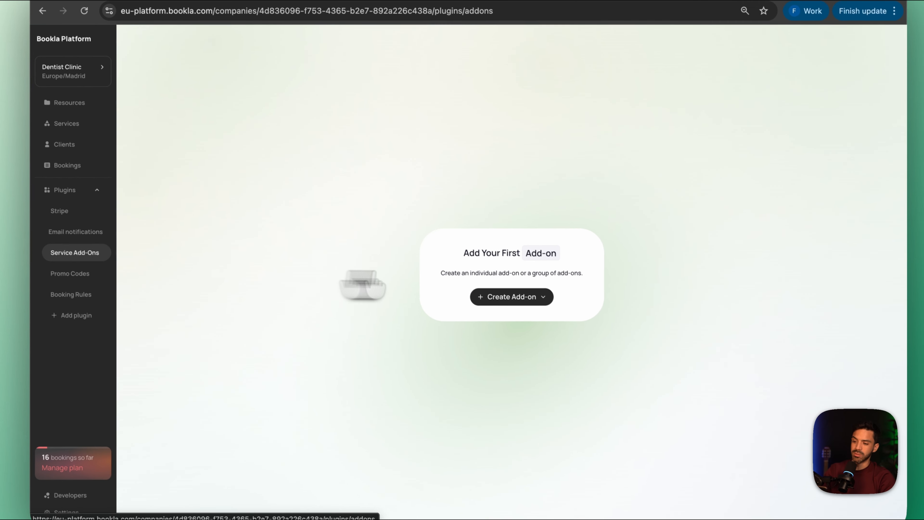
click(504, 294)
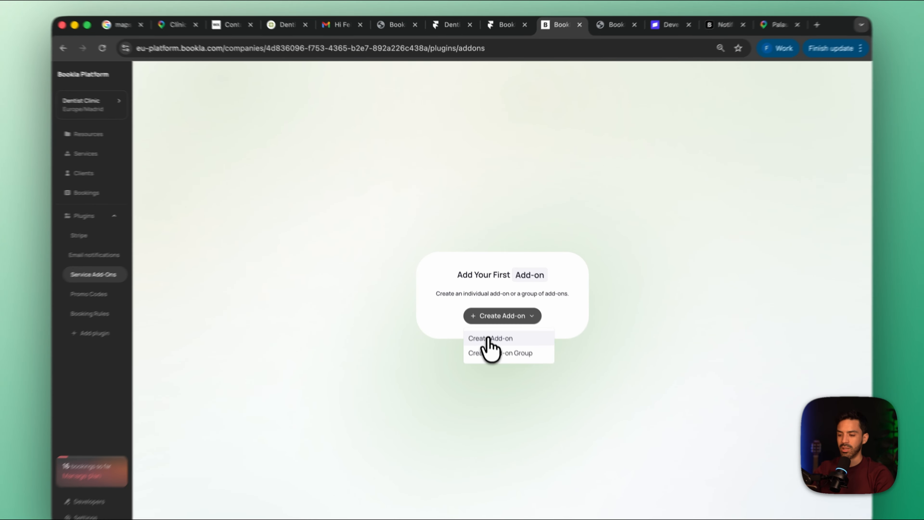
click(489, 339)
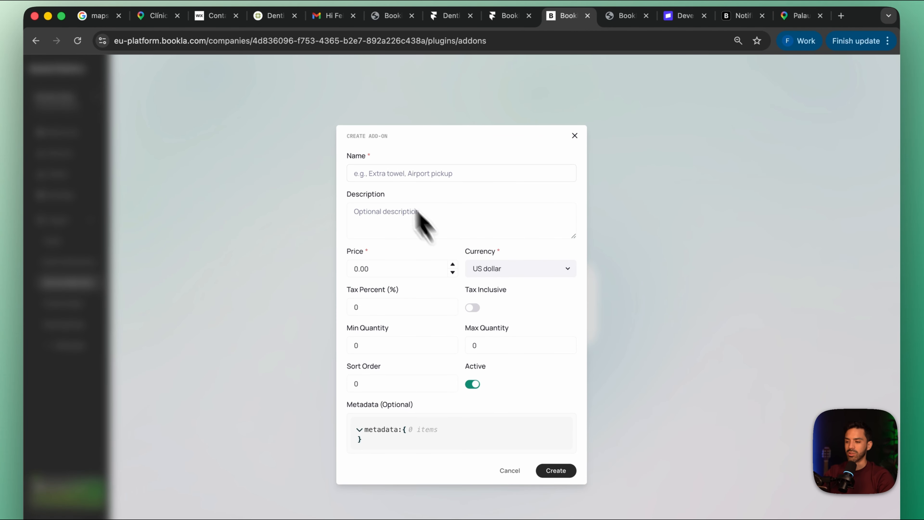
click(430, 176)
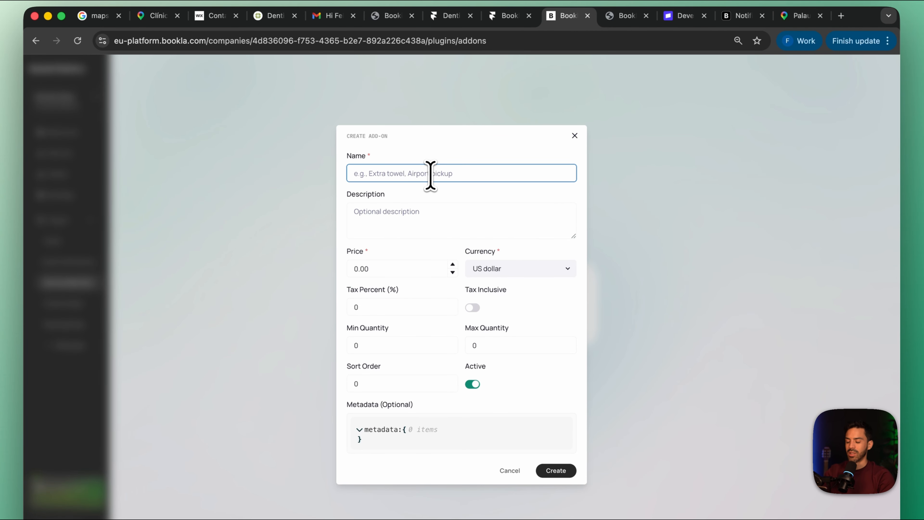
text(T)
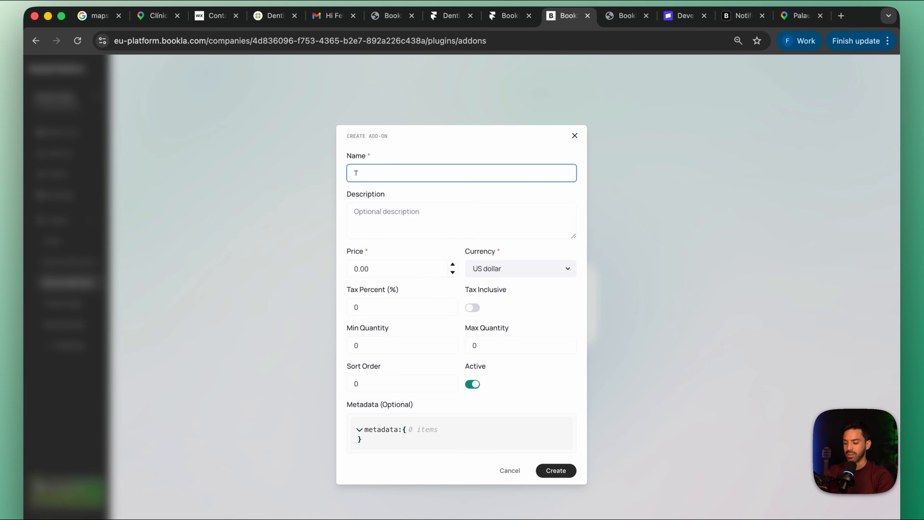
text(eeth whitening)
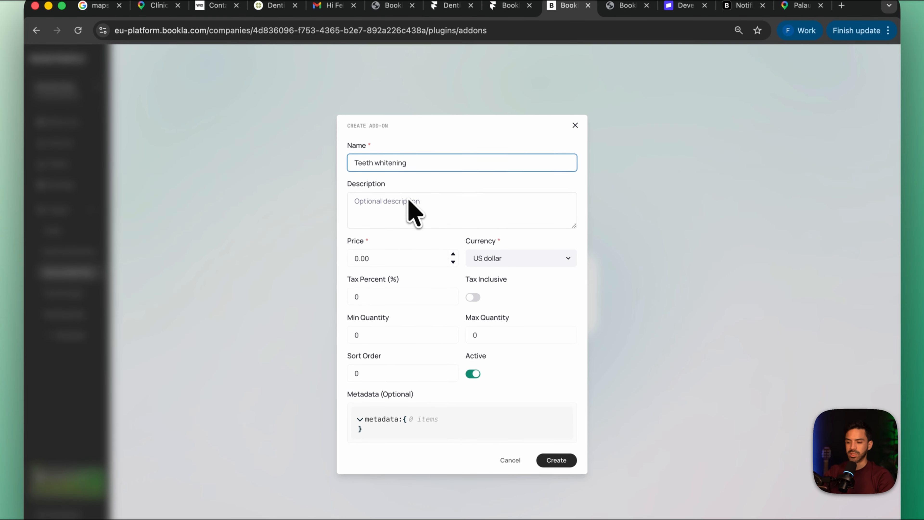
Set the price to 200.00 with 15% inclusive tax and a maximum quantity of 1, and create the add-on
click(395, 257)
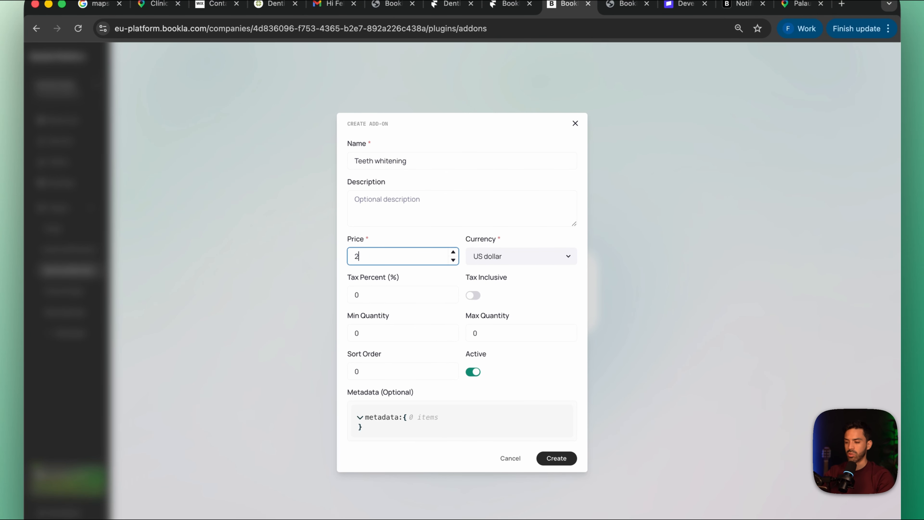
click(388, 296)
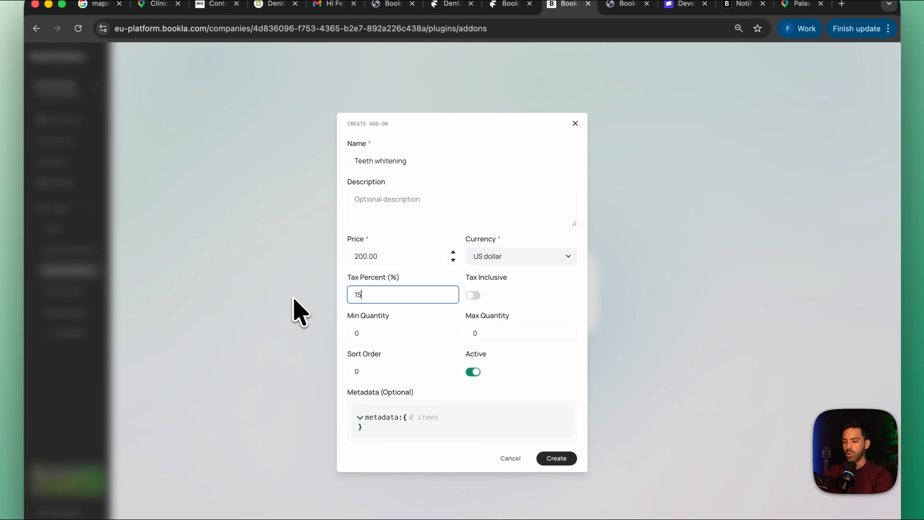
click(473, 296)
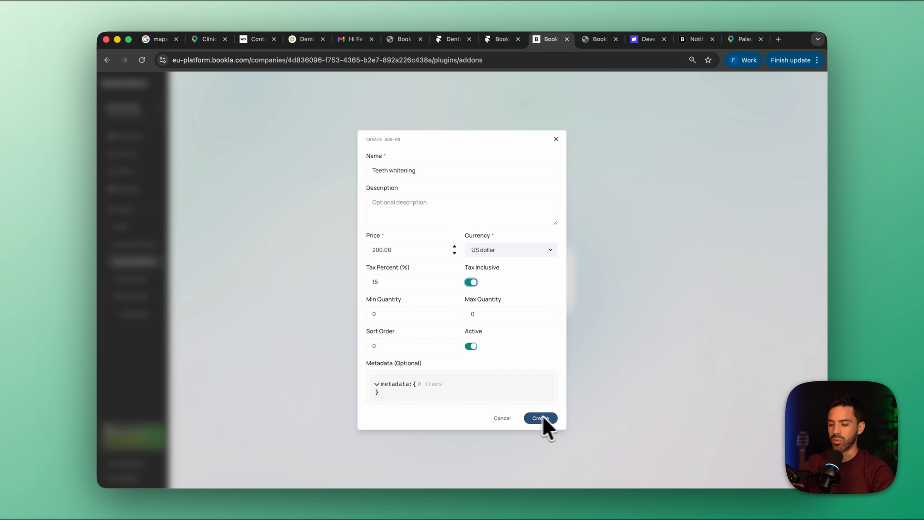
click(499, 317)
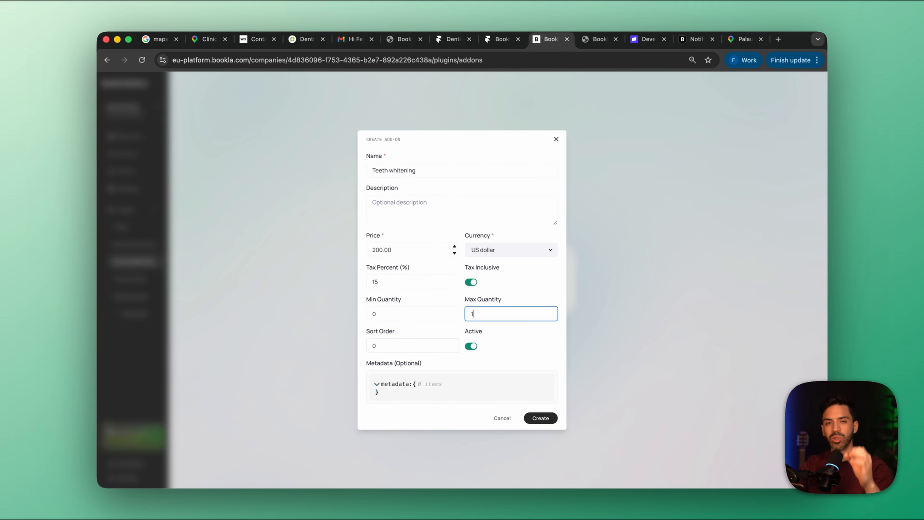
click(541, 418)
Start a new add-on group and name it Dental hygiene
click(794, 130)
click(751, 165)
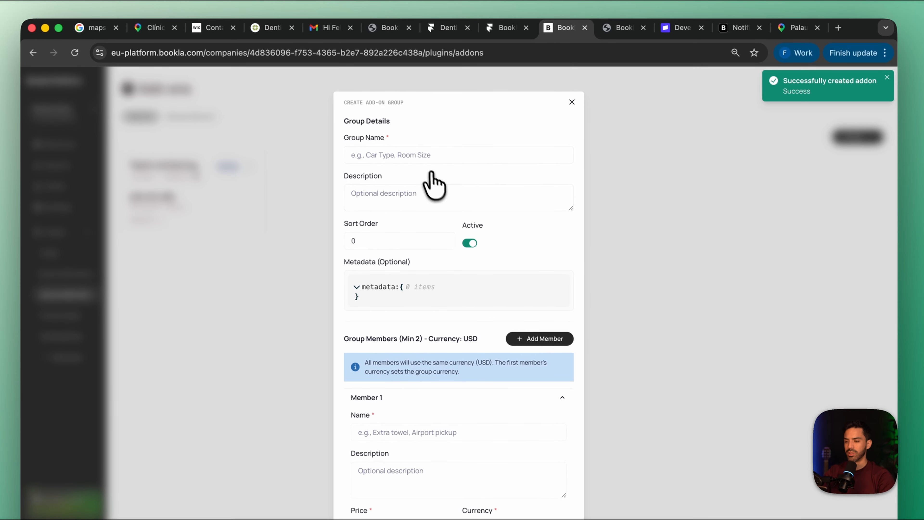
click(351, 155)
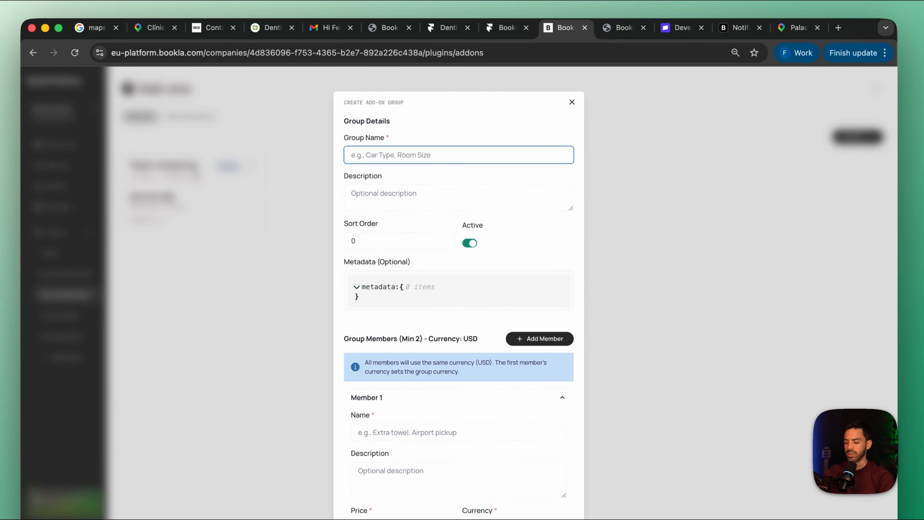
text(Dental hygiene)
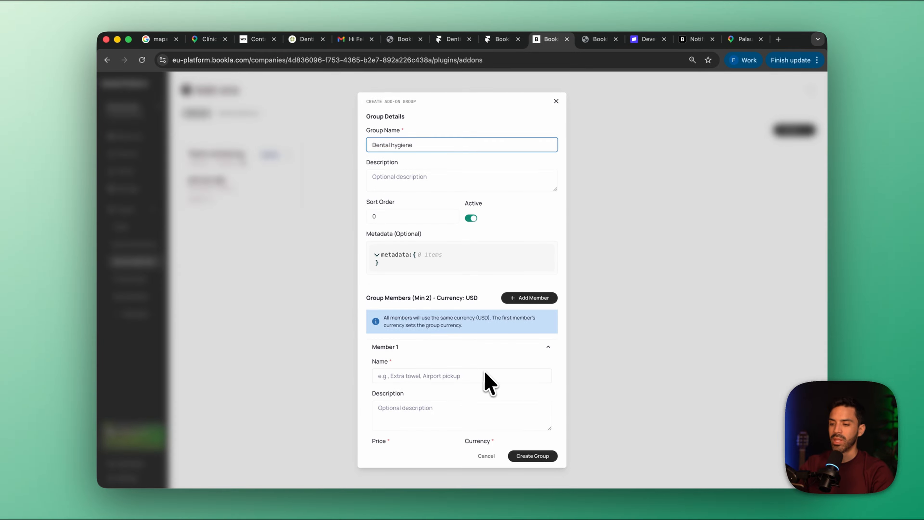
Look through the group's member fields, add a third member and delete it again
scroll(489, 407, down, 10)
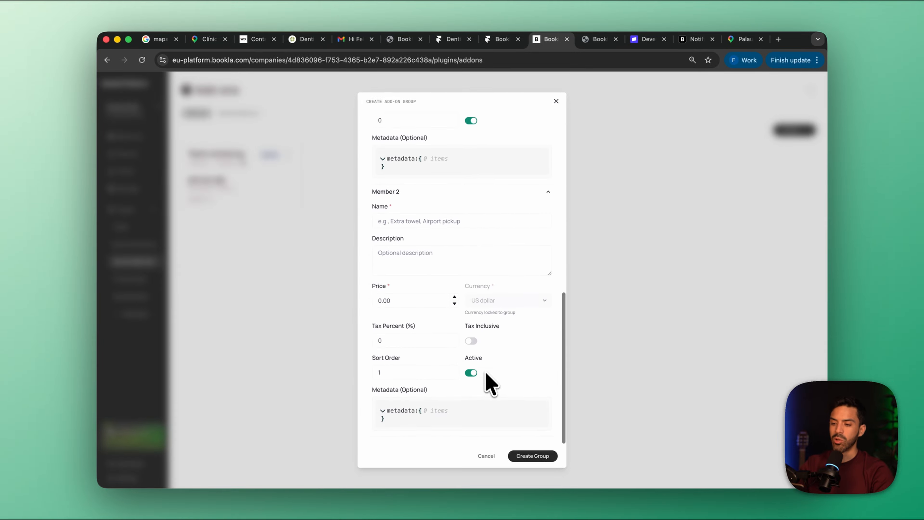
scroll(490, 383, up, 10)
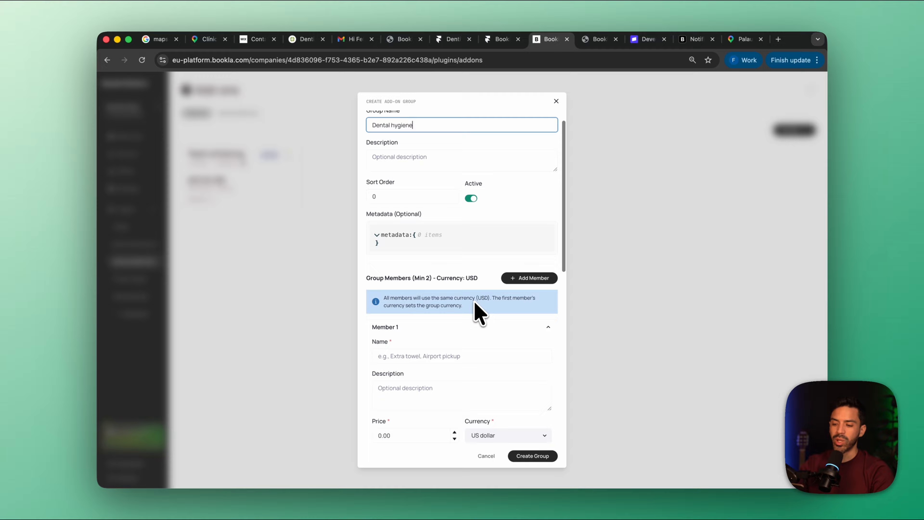
scroll(480, 314, down, 8)
scroll(488, 313, up, 8)
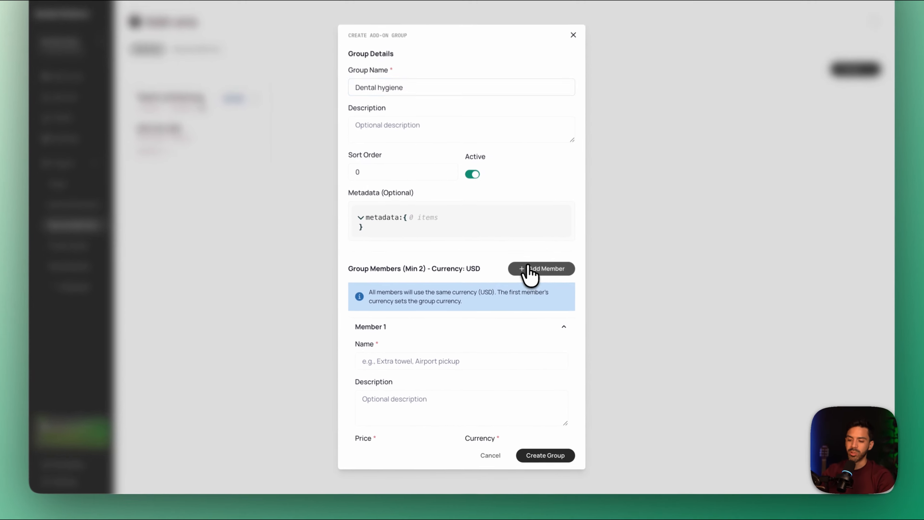
click(524, 300)
scroll(502, 375, down, 10)
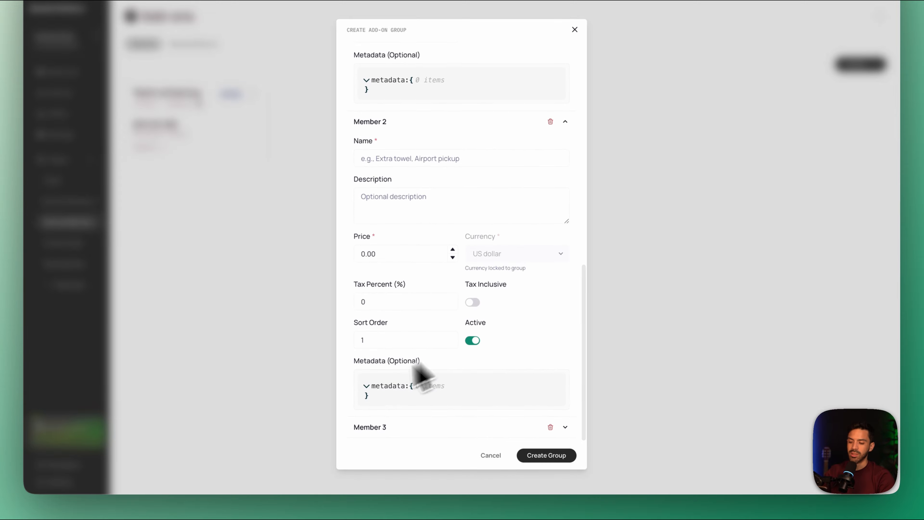
click(551, 428)
scroll(478, 275, up, 10)
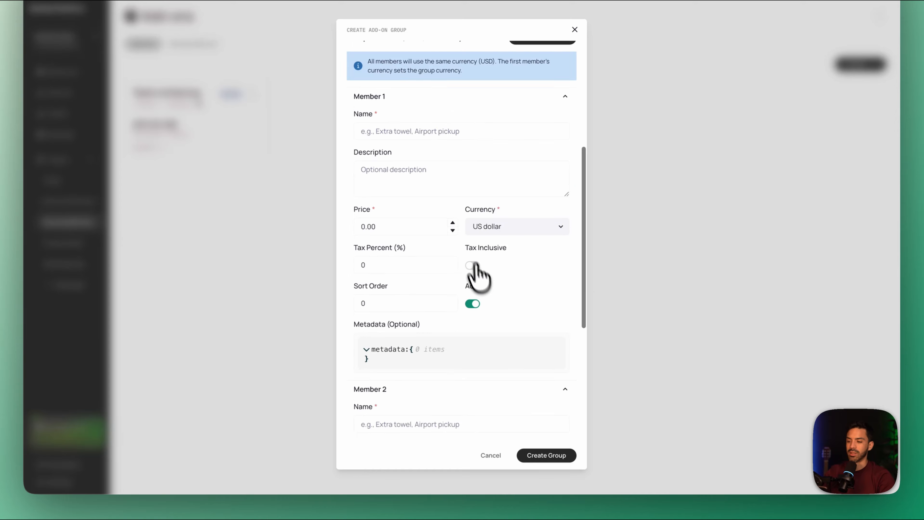
Name the group's first member Standard Cleaning
scroll(397, 288, down, 3)
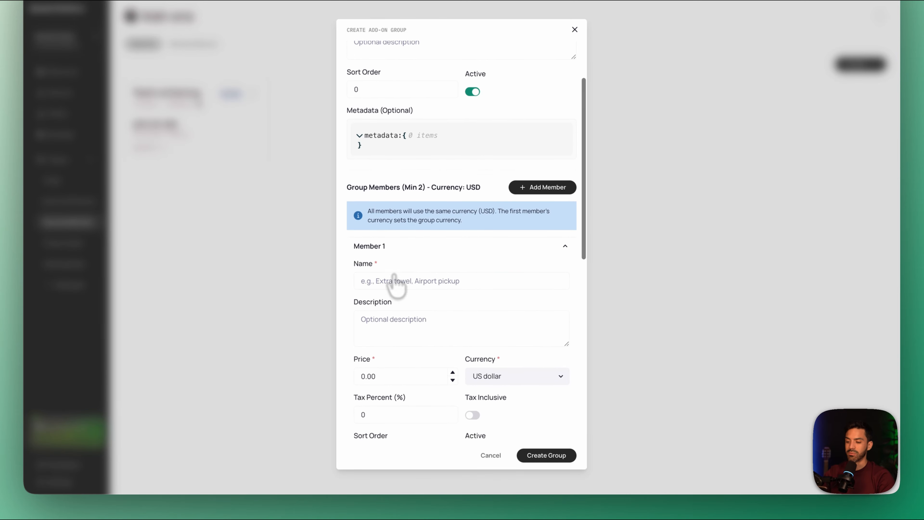
click(401, 281)
text(Standard Celaning)
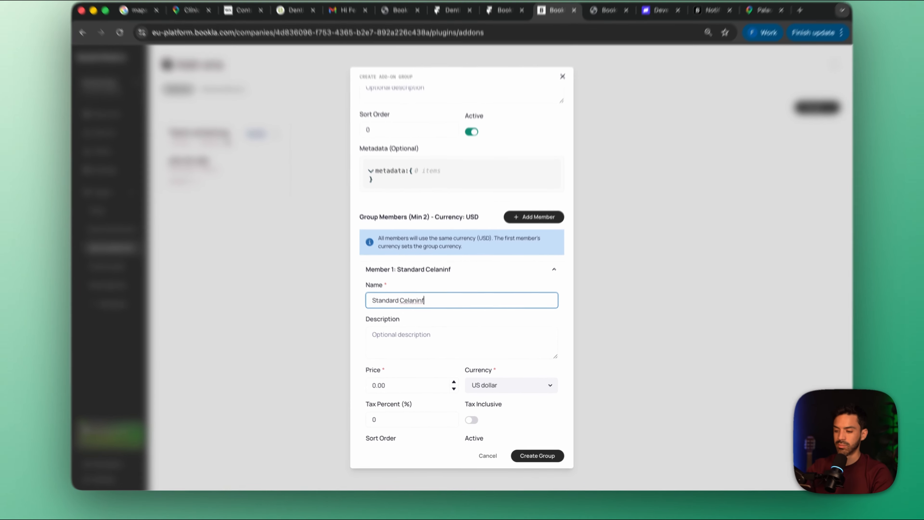
key(BackSpace)
key(BackSpace)
key(BackSpace)
key(BackSpace)
key(BackSpace)
key(BackSpace)
key(BackSpace)
text(leaning)
Set the Standard Cleaning member's price to 100.00 with a 15% tax that is included in the price
scroll(494, 360, down, 3)
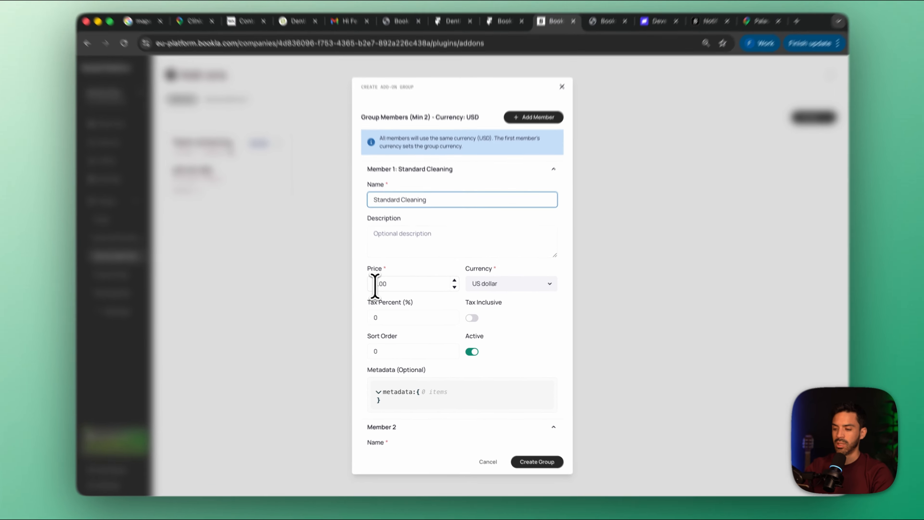
click(377, 288)
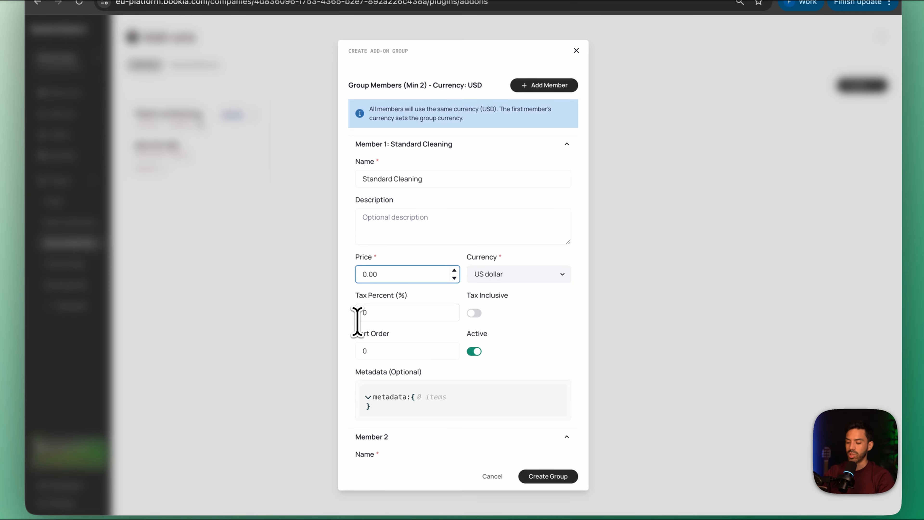
scroll(413, 321, down, 5)
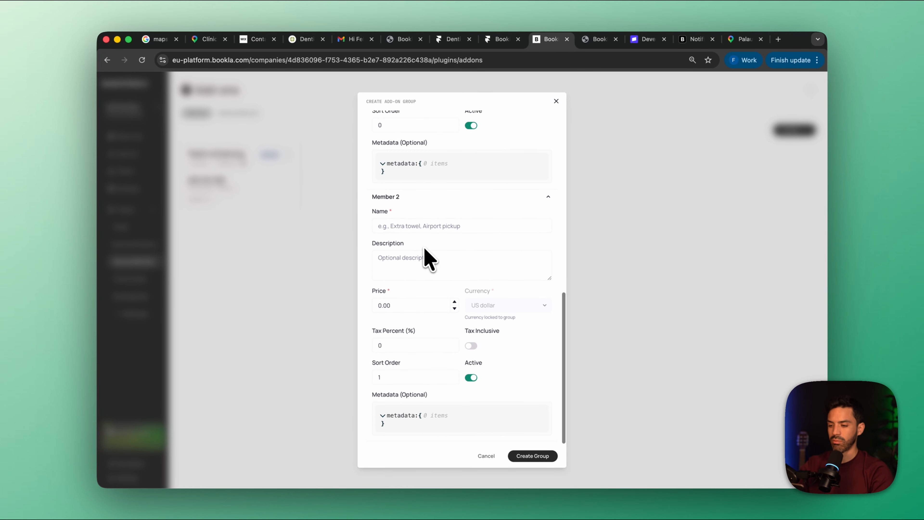
scroll(425, 248, up, 3)
drag(395, 173, 336, 167)
text(15)
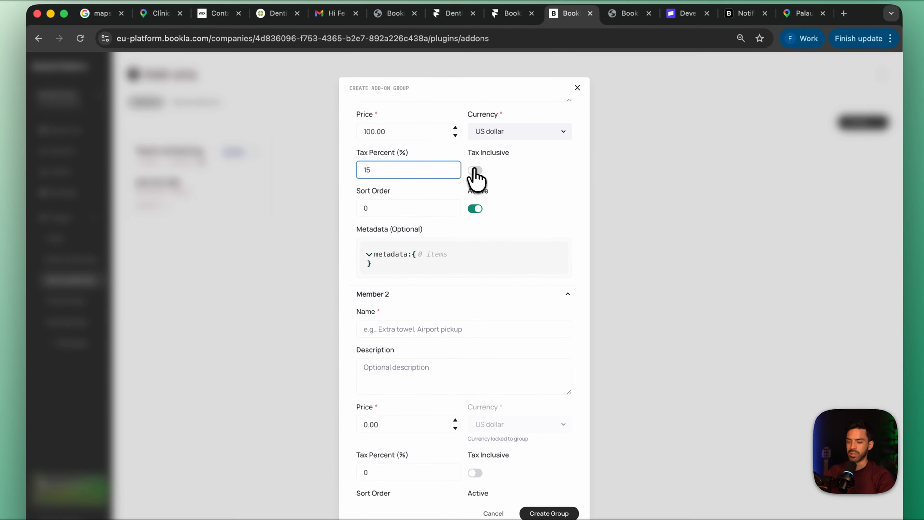
click(475, 170)
Name the group's second member Extensive Cleaning
scroll(448, 266, down, 1)
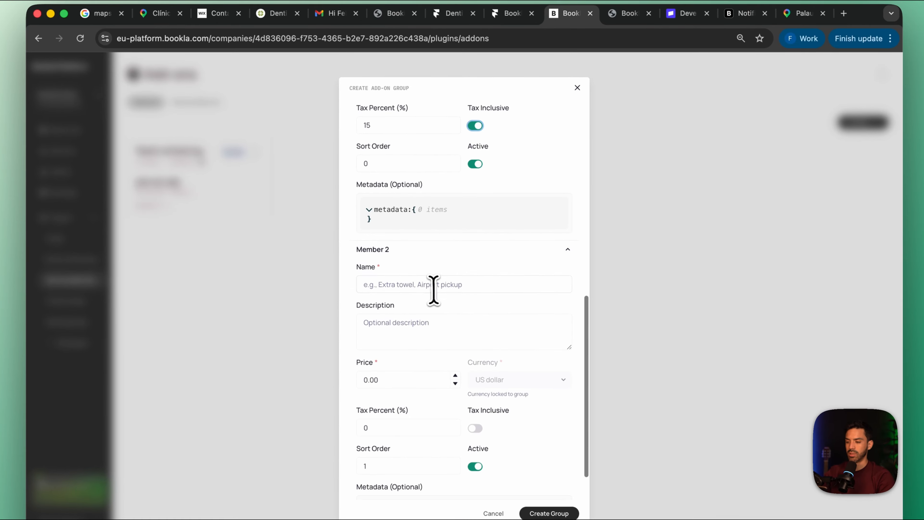
click(430, 288)
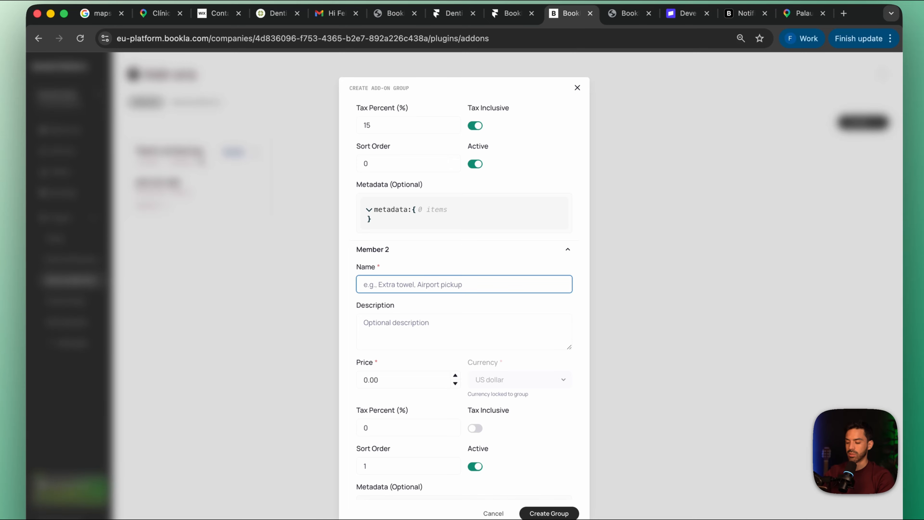
text(Extensive Cleaning)
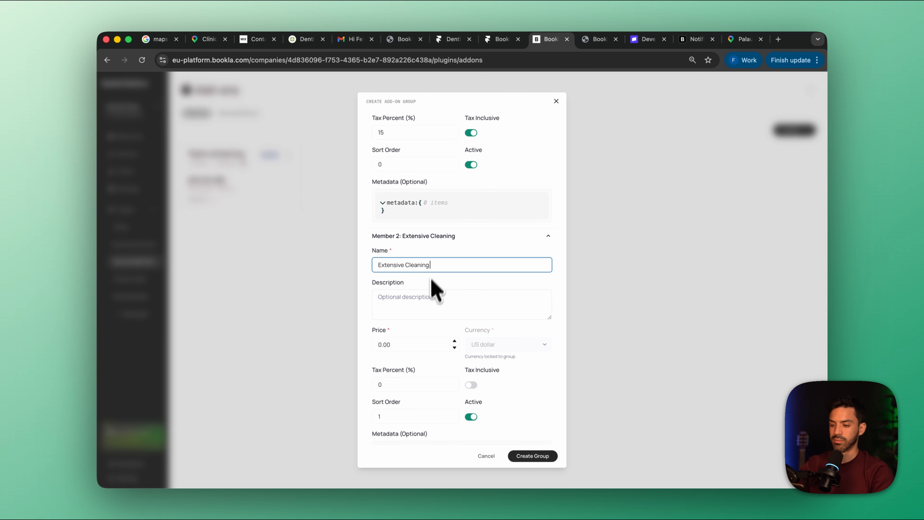
Set the Extensive Cleaning member's price to 200.00 with 15% inclusive tax, and create the group
scroll(435, 291, down, 1)
click(398, 306)
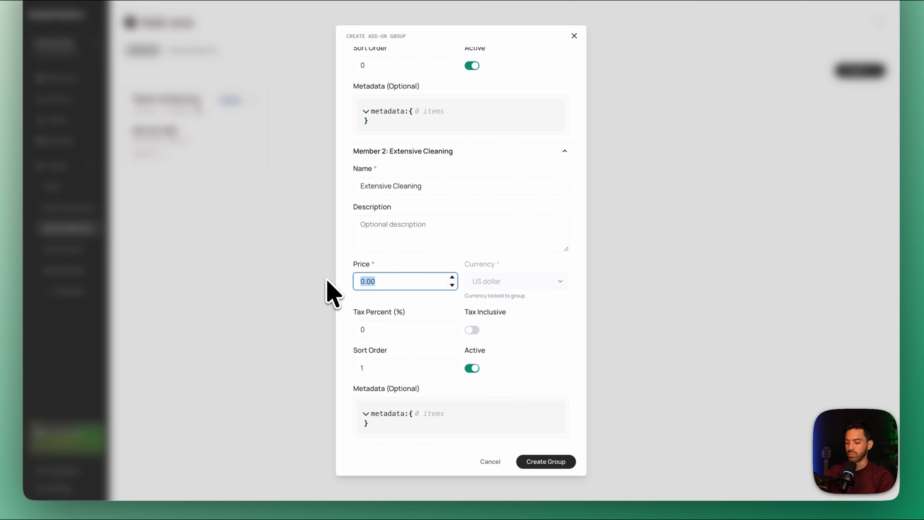
click(408, 329)
text(15)
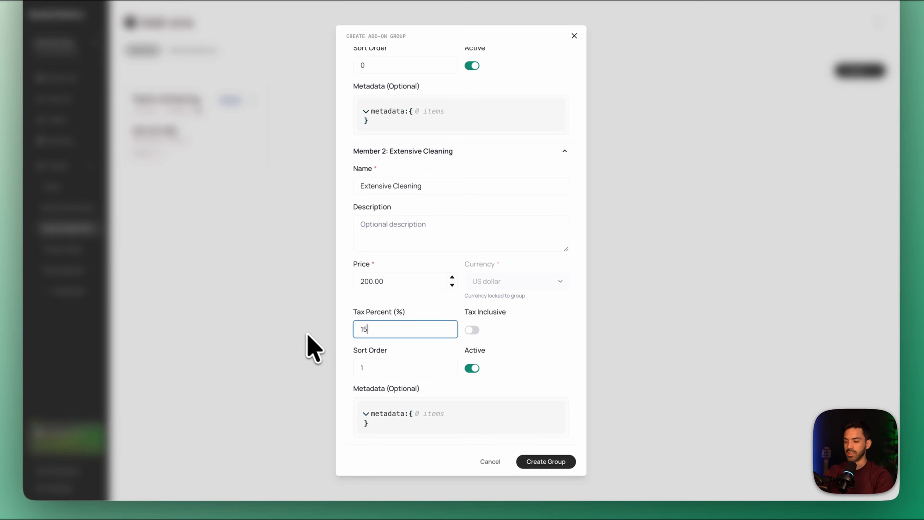
click(473, 330)
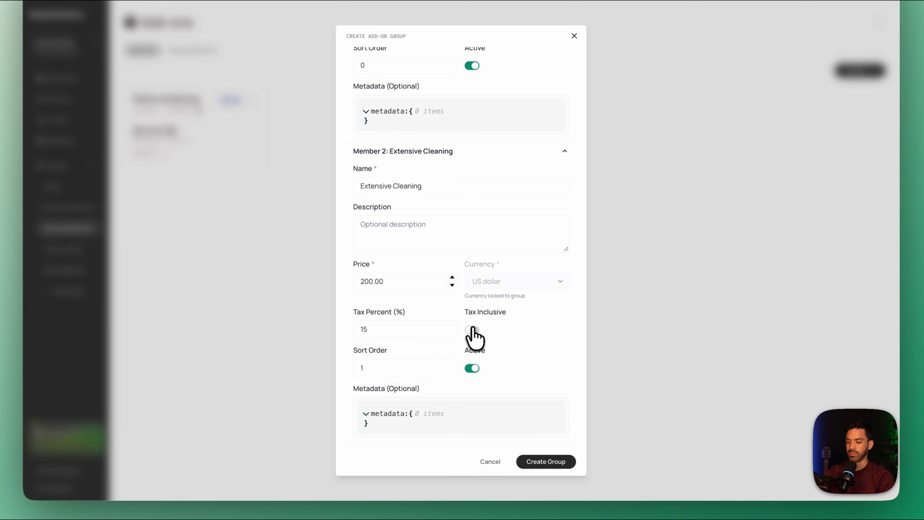
click(473, 330)
click(534, 463)
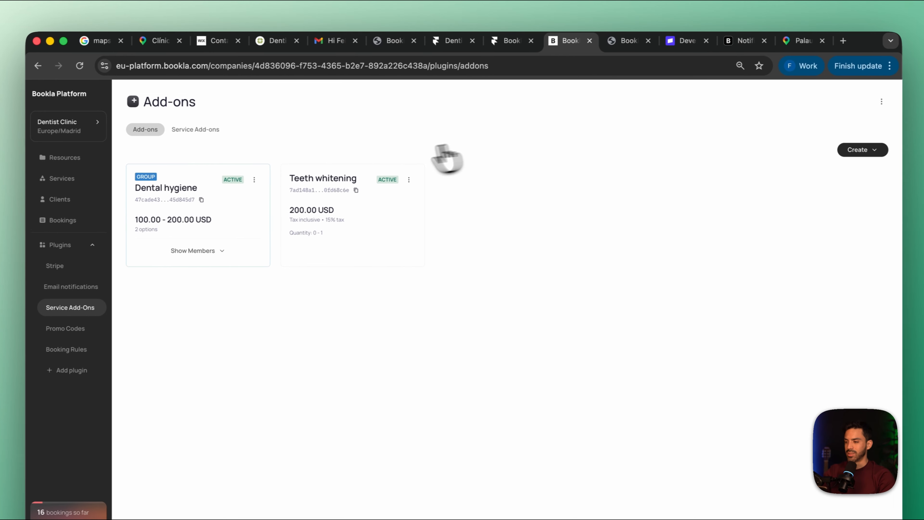
Start another individual add-on from the add-ons overview and name it Local Numbing Cream
click(195, 129)
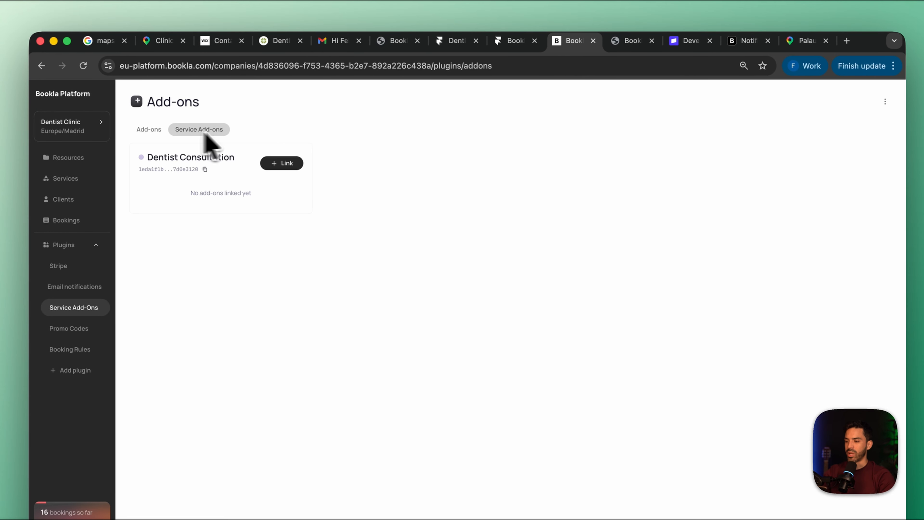
click(149, 129)
click(872, 150)
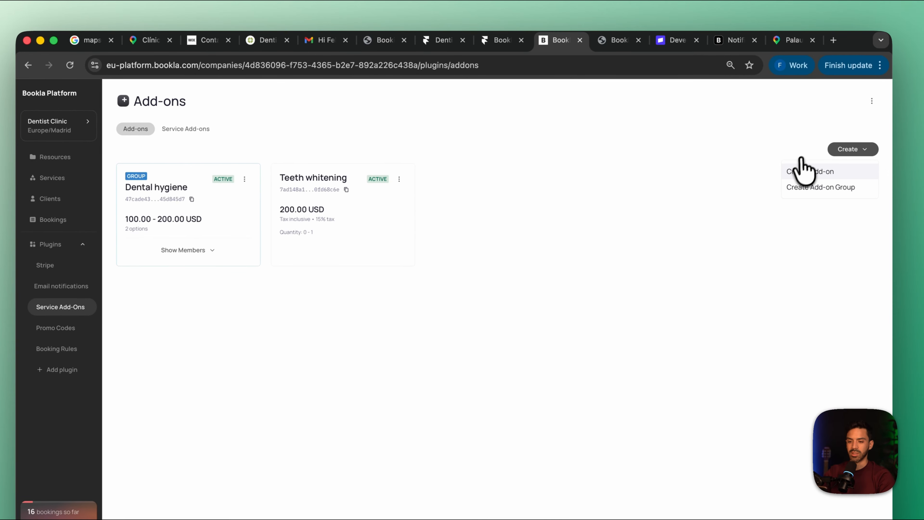
click(804, 171)
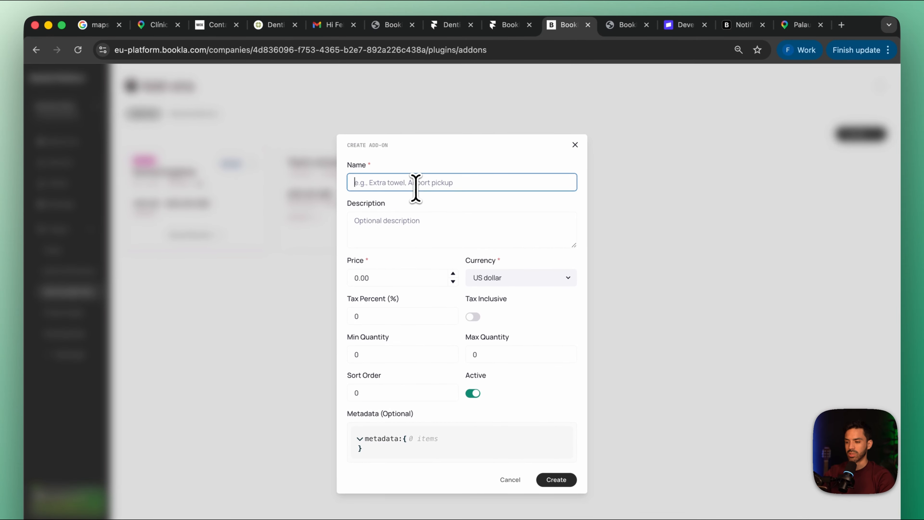
text(Local Numbing Cream)
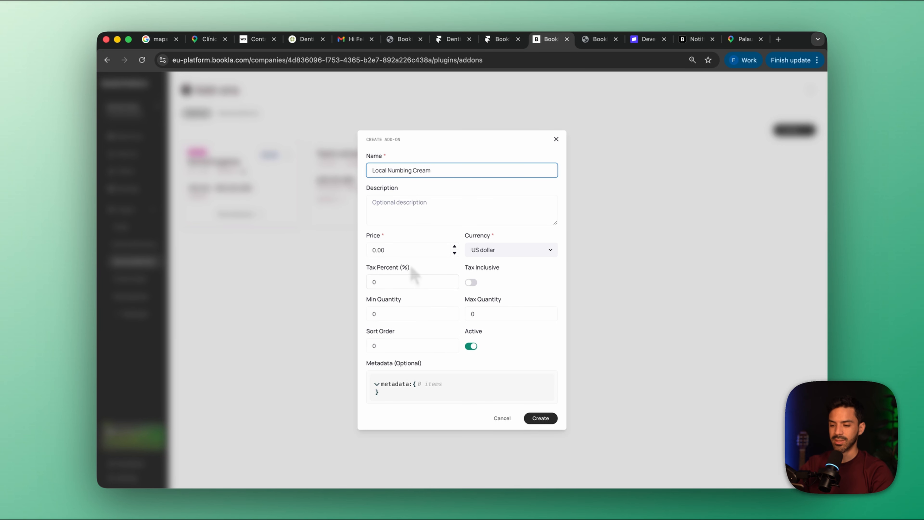
Set the Local Numbing Cream add-on's price to 40.00 USD and create the add-on
click(379, 251)
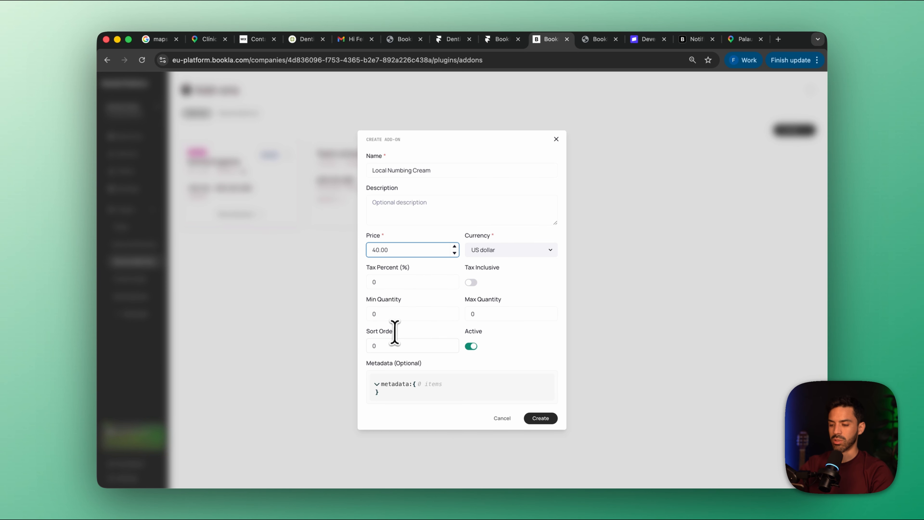
click(540, 418)
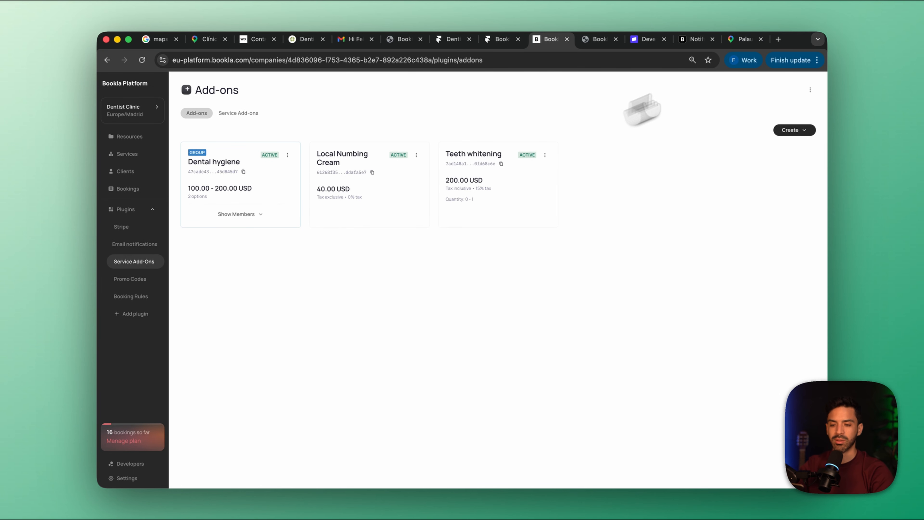
Link the Teeth whitening add-on to the Dentist Consultation service
click(239, 113)
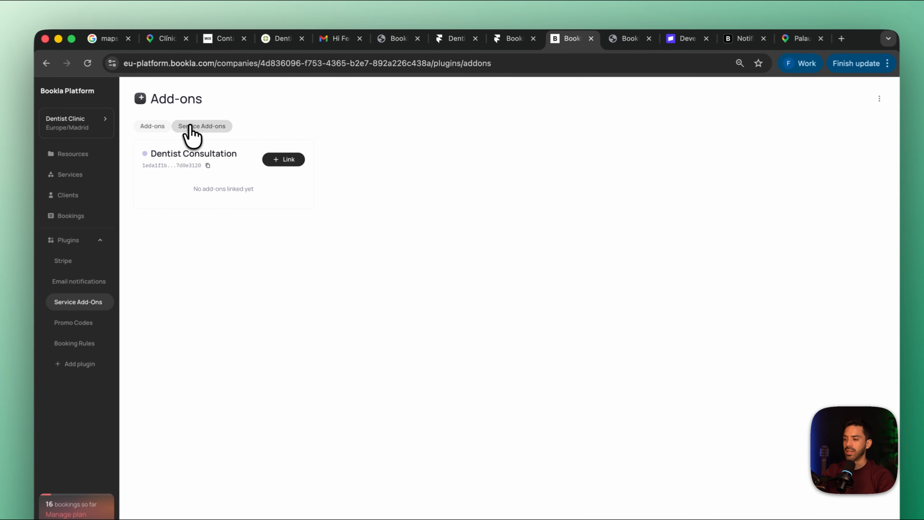
click(305, 142)
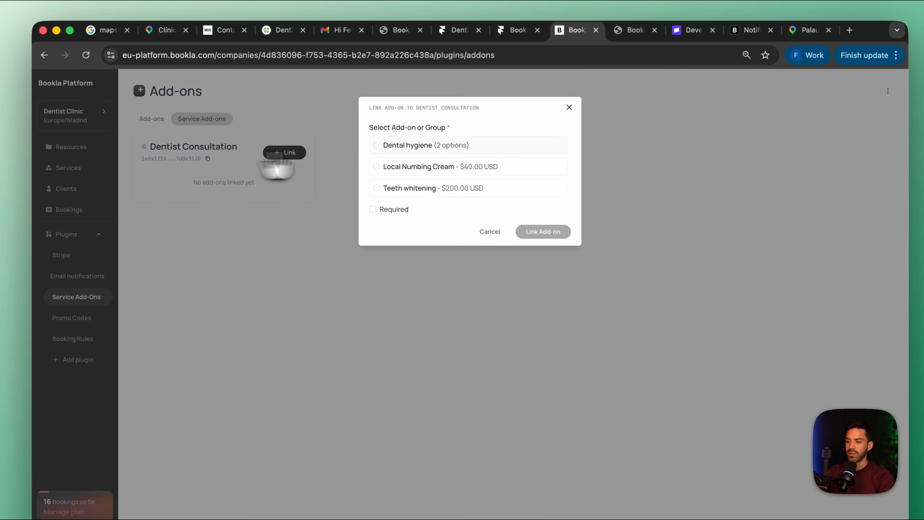
click(375, 149)
click(376, 167)
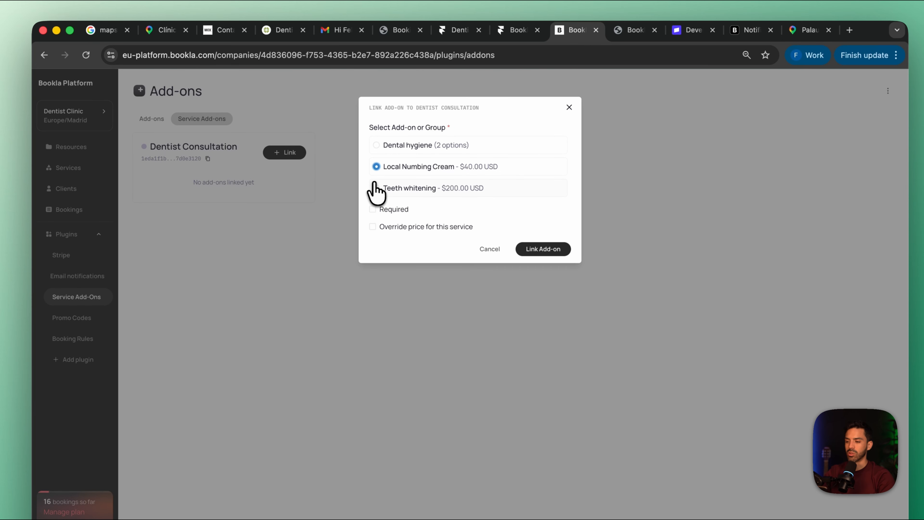
click(377, 188)
click(537, 246)
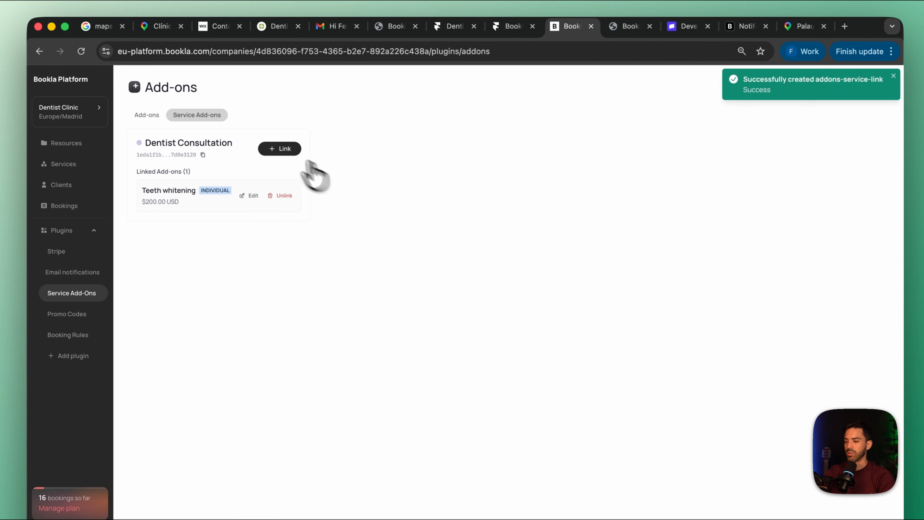
Link the Local Numbing Cream add-on to the Dentist Consultation service
click(275, 149)
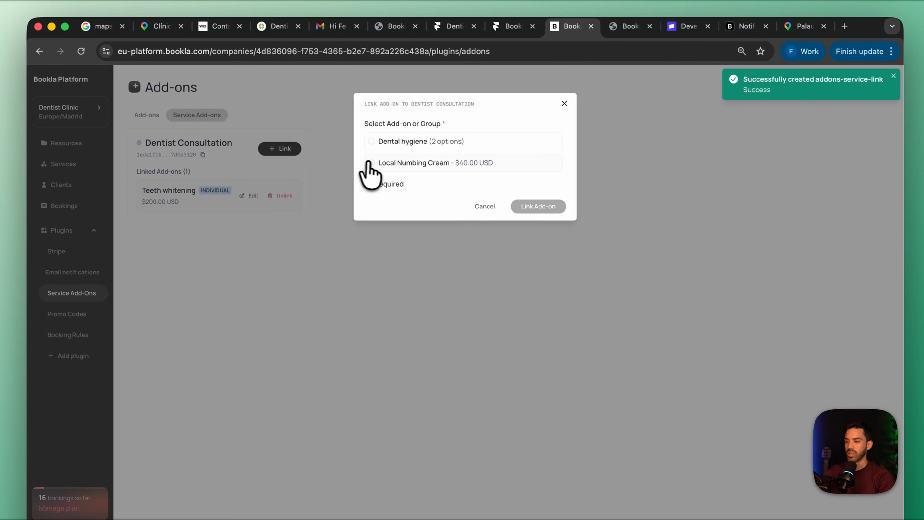
click(372, 163)
click(538, 224)
Link the Dental hygiene add-on group to the Dentist Consultation service
click(280, 149)
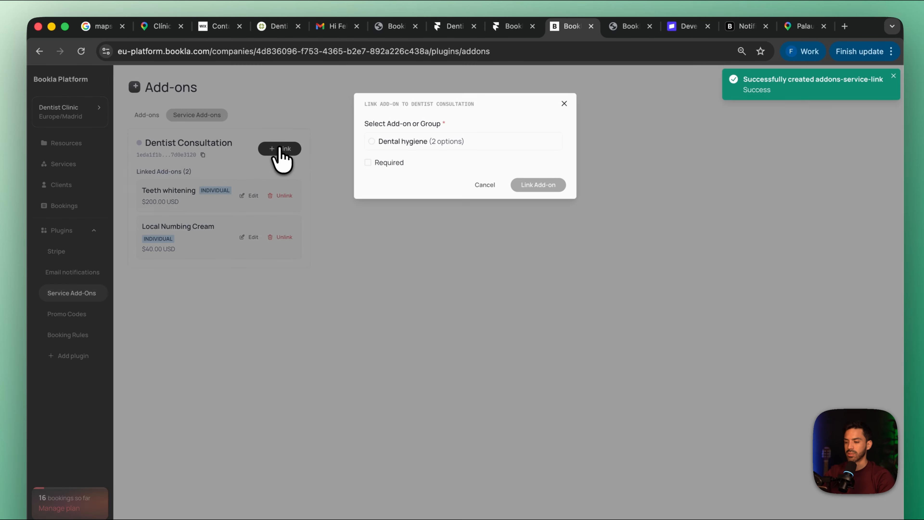
click(371, 142)
click(532, 186)
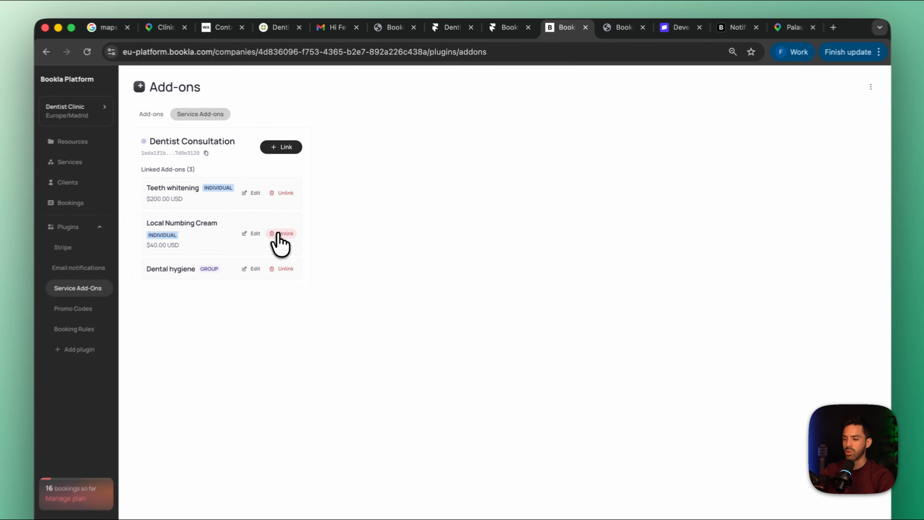
Unlink Local Numbing Cream from the Dentist Consultation service and delete that add-on
click(299, 216)
click(531, 161)
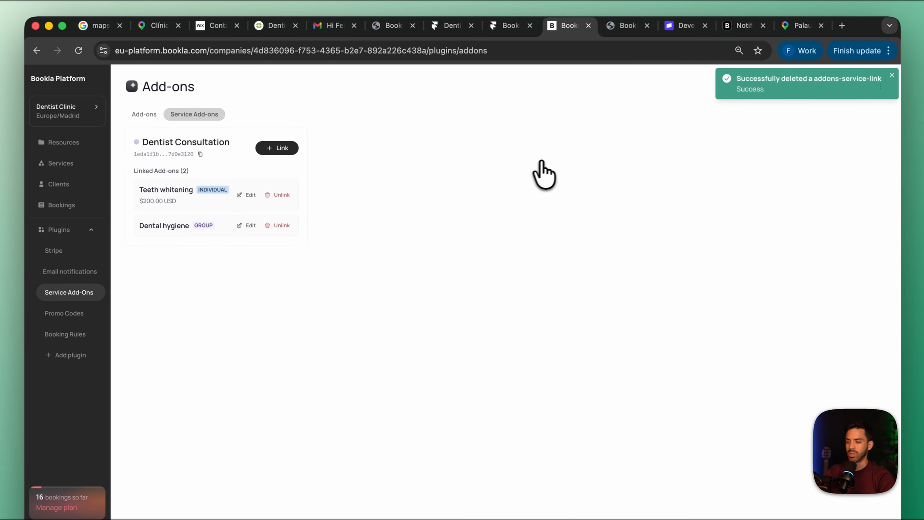
click(142, 116)
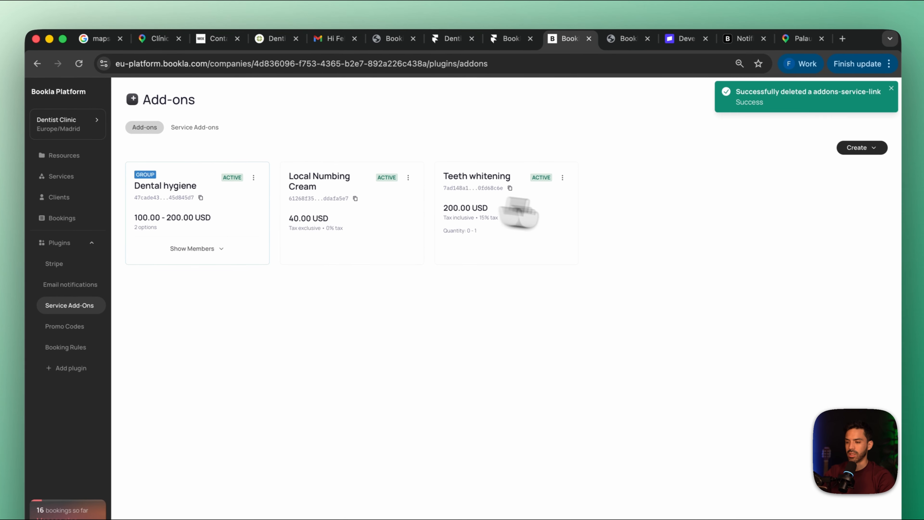
click(413, 180)
click(429, 214)
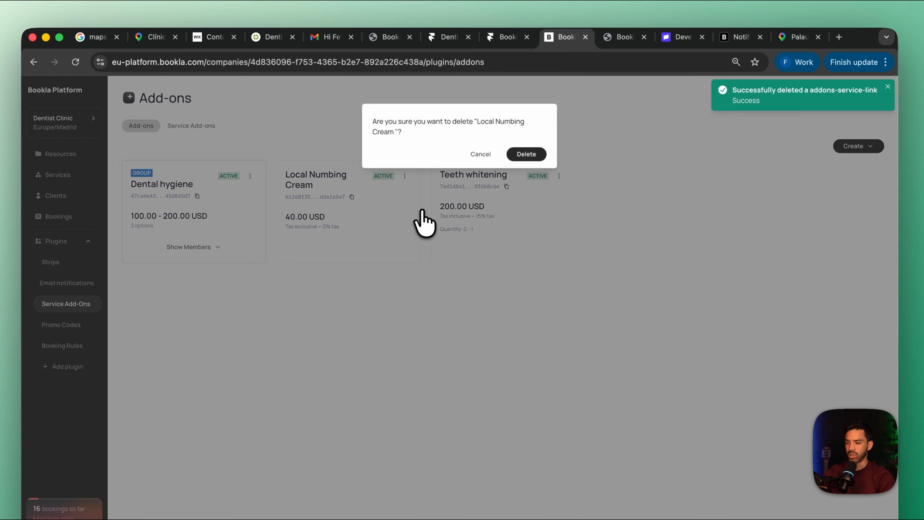
click(532, 152)
Start a new add-on group and name it Analgesic Type
click(859, 147)
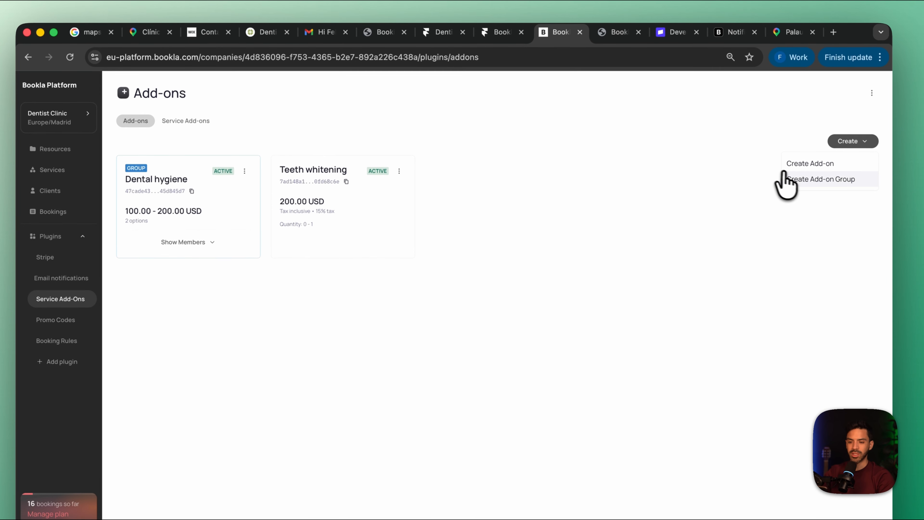
click(811, 184)
click(408, 171)
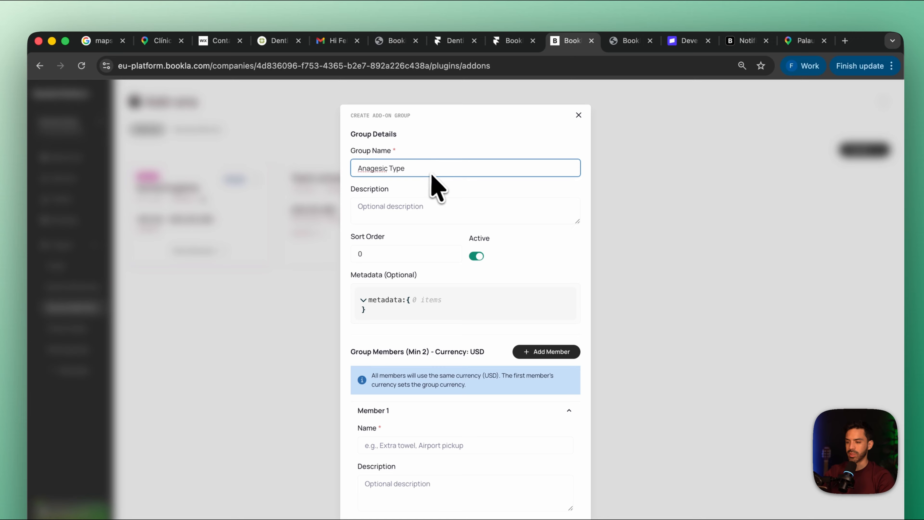
right_click(366, 171)
click(392, 177)
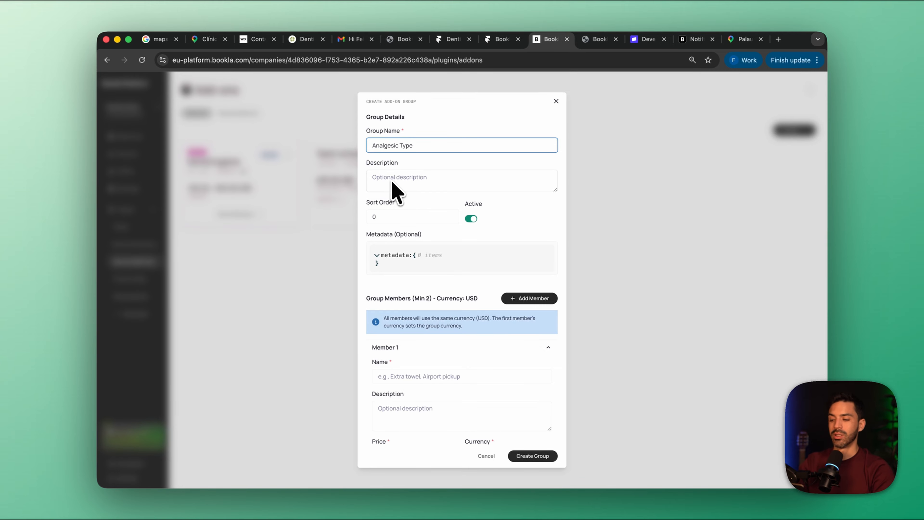
Name the Analgesic Type group's first member No analgesic
scroll(396, 207, down, 3)
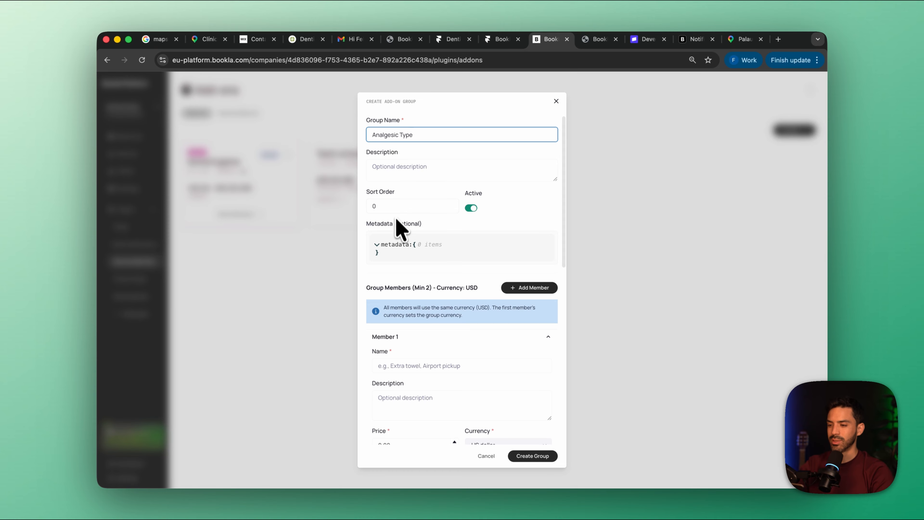
scroll(397, 235, down, 2)
click(421, 252)
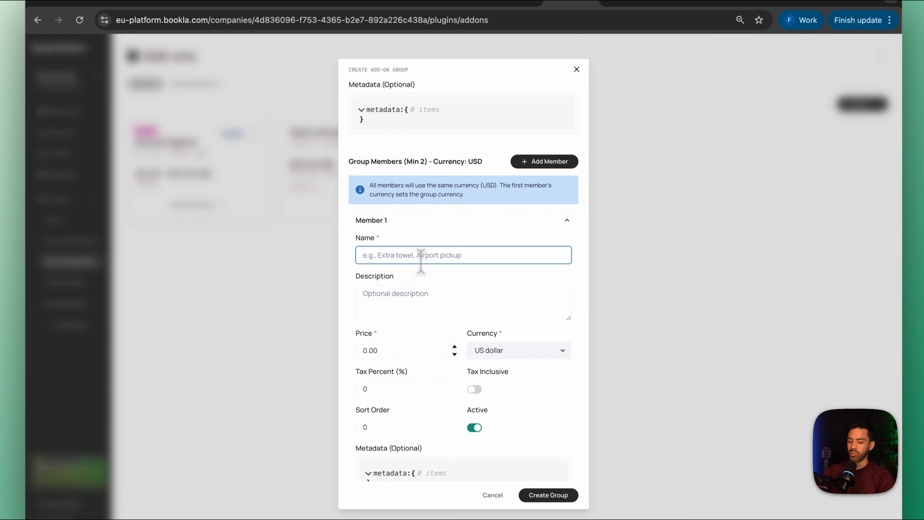
text(No analgesic)
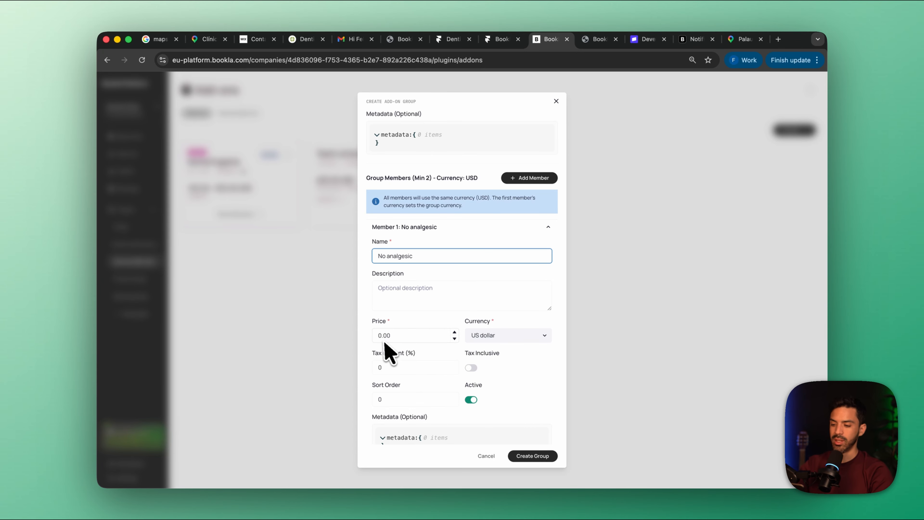
Name the group's second member Numbing Cream and set its price to 40.00
scroll(418, 351, down, 5)
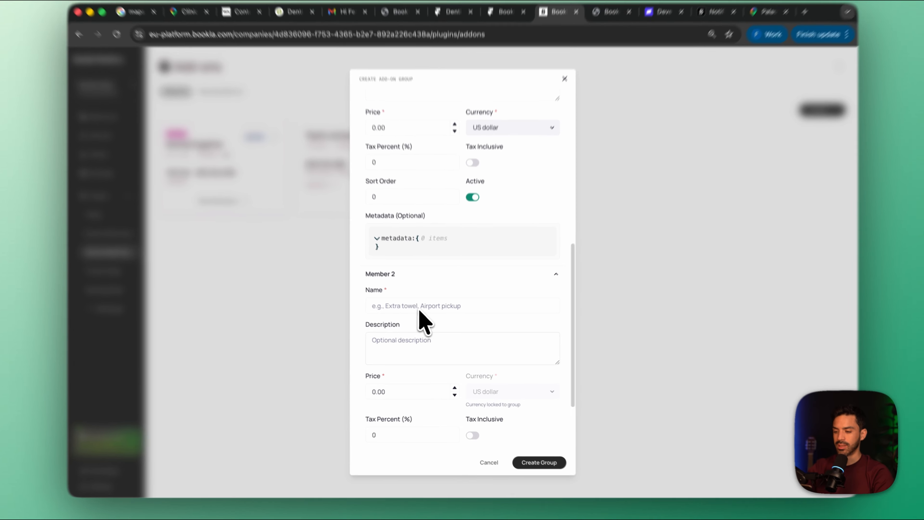
click(423, 312)
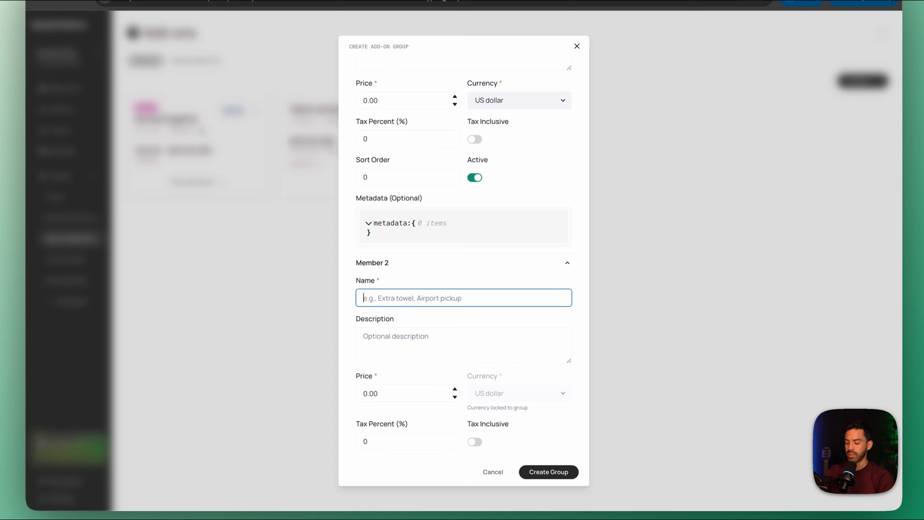
text(N)
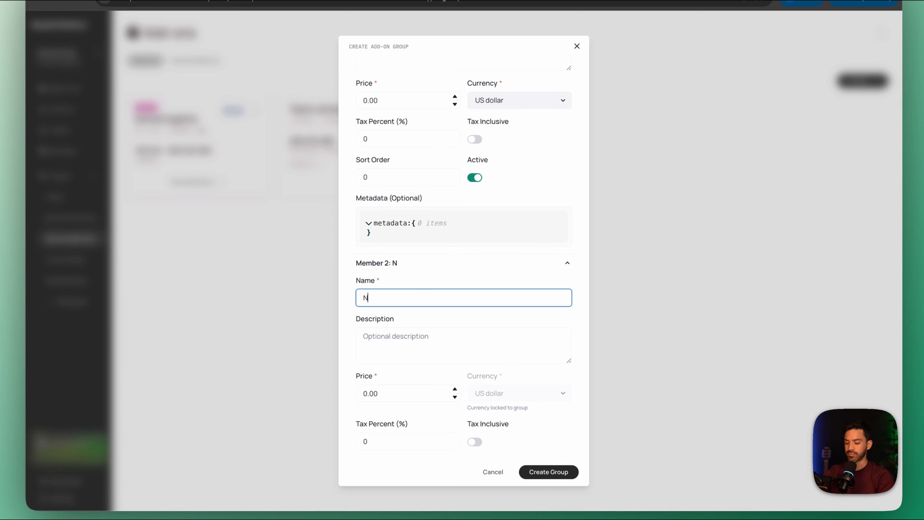
text(umbing Cream)
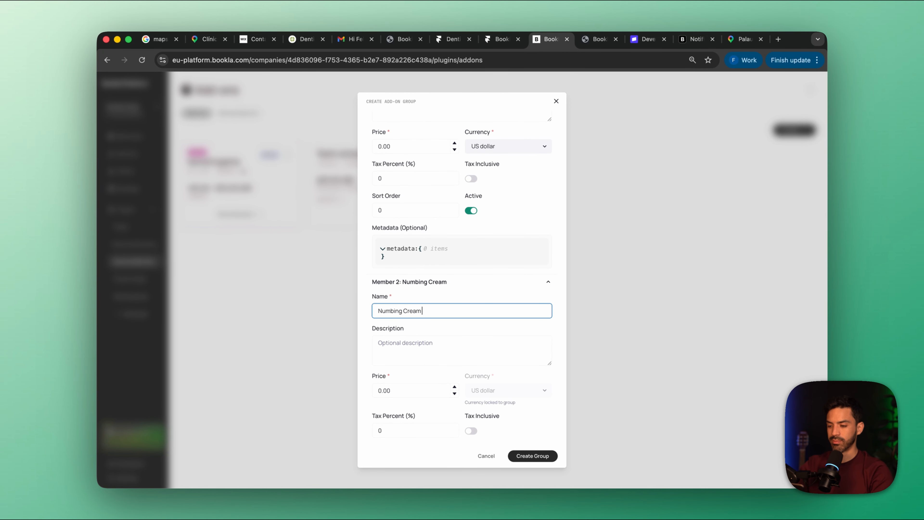
click(402, 389)
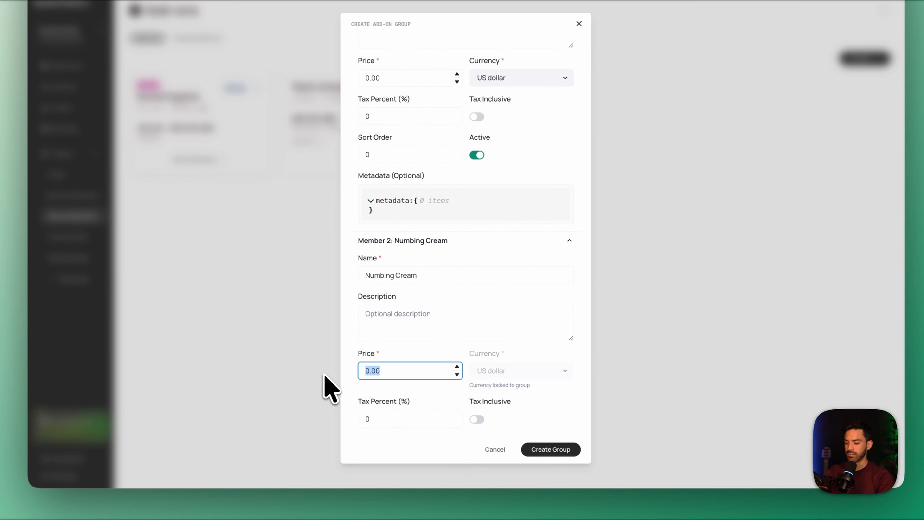
scroll(377, 370, up, 3)
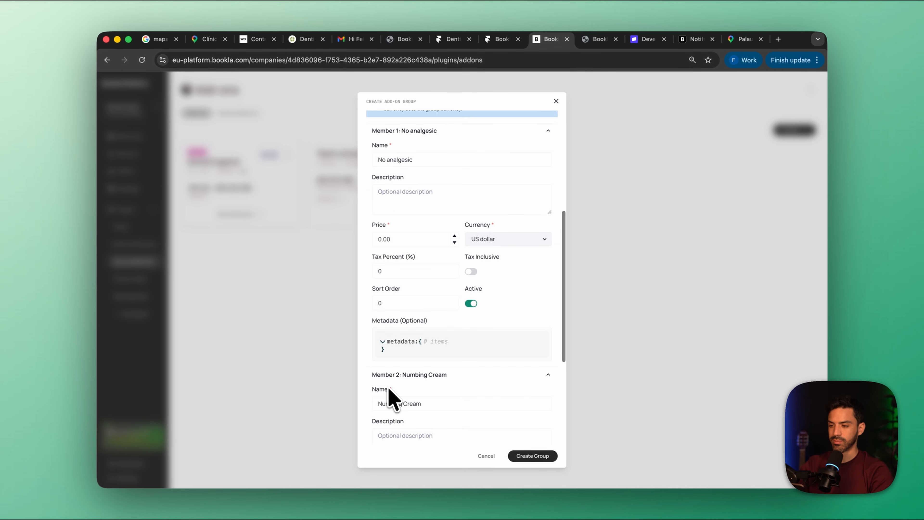
scroll(380, 370, down, 5)
Add a third group member named Fully Sleep with a price of 500.00, and create the group
scroll(524, 379, up, 5)
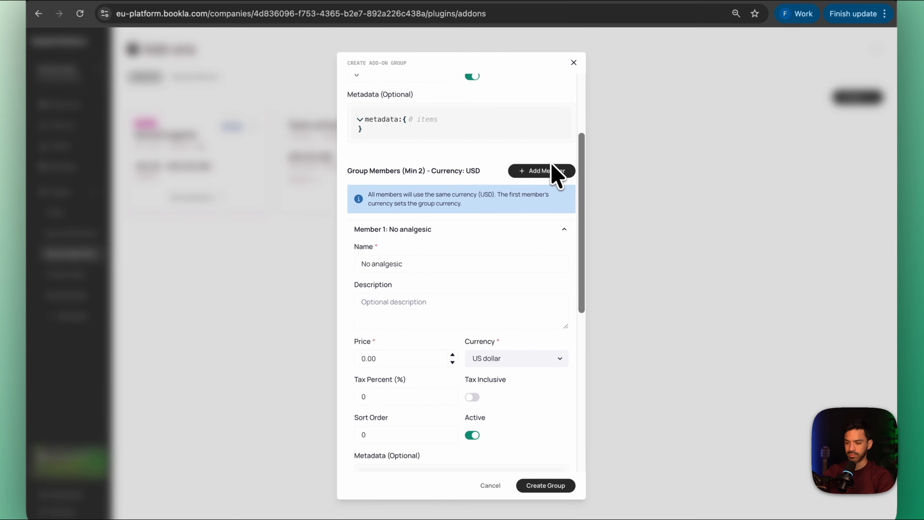
click(533, 192)
scroll(469, 291, down, 5)
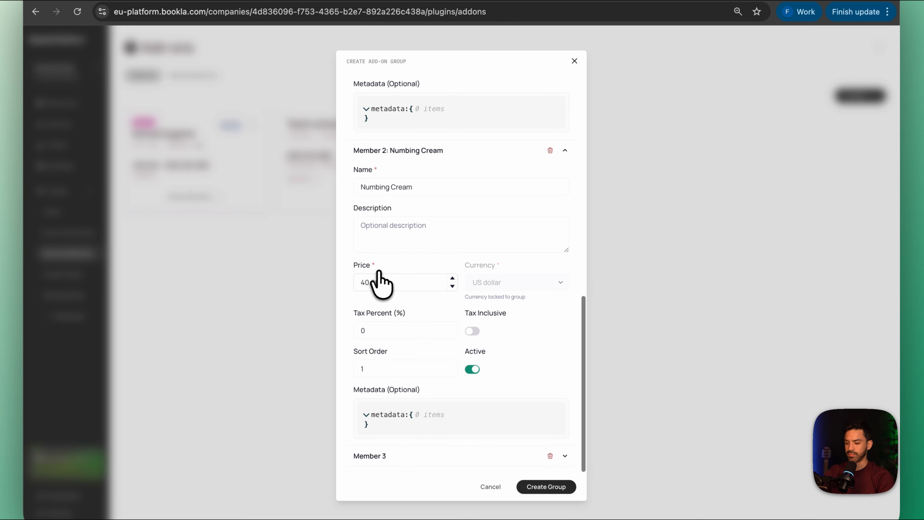
click(565, 439)
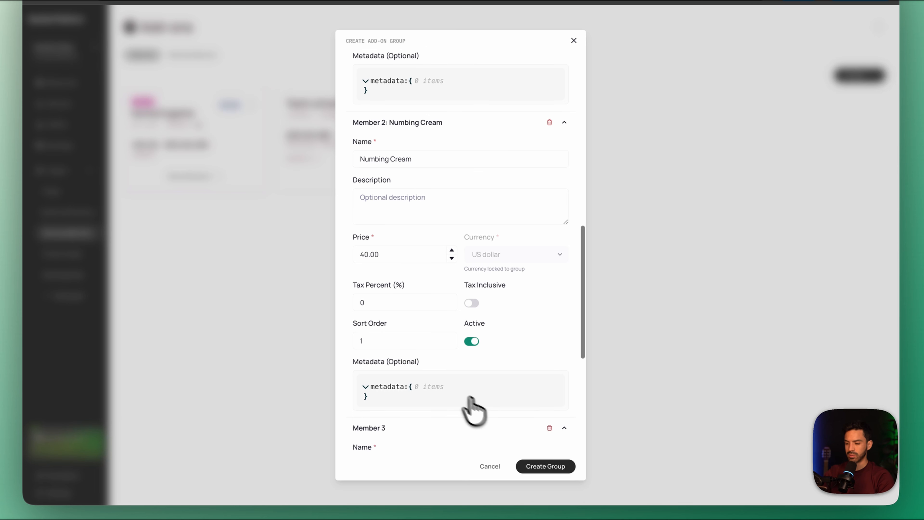
scroll(471, 409, down, 8)
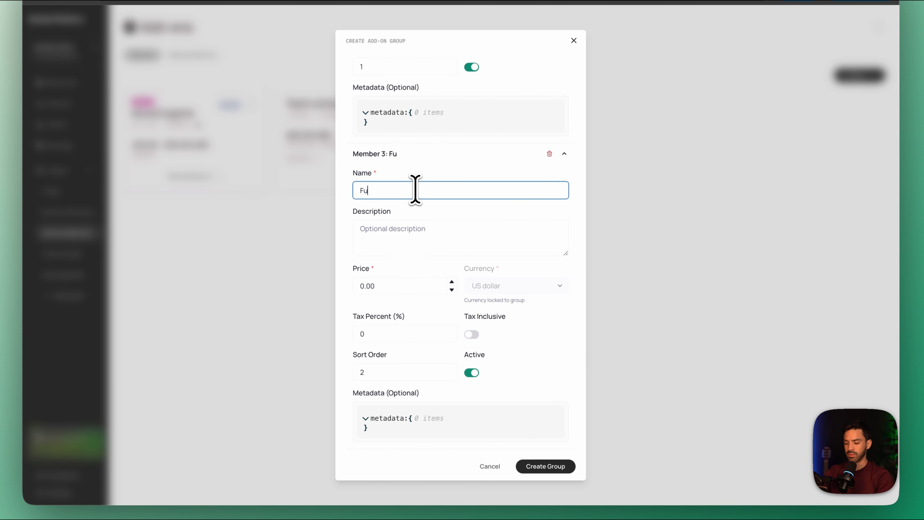
text(Sleep)
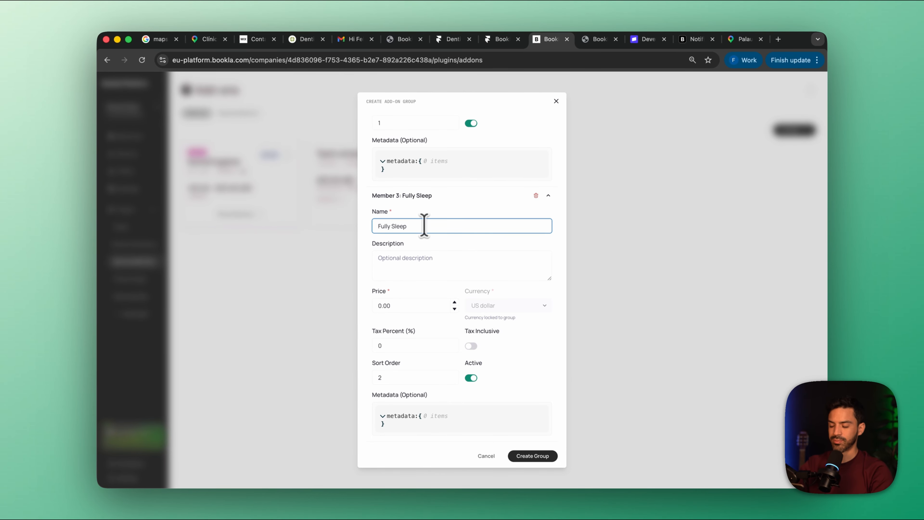
click(393, 305)
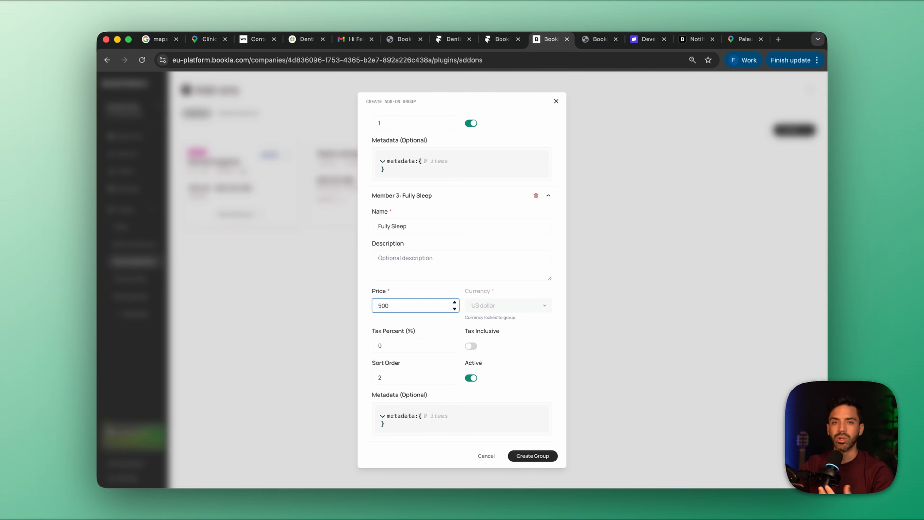
click(538, 456)
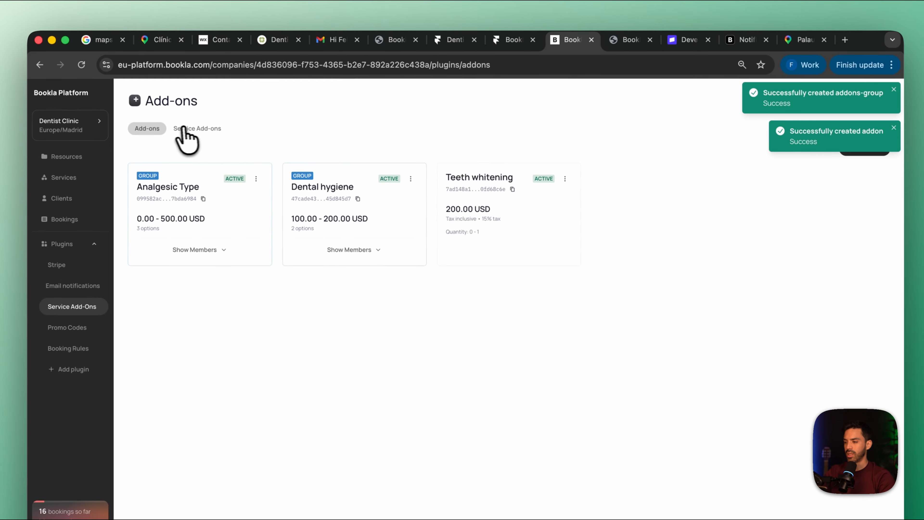
Link the Analgesic Type add-on group to the Dentist Consultation service
click(190, 48)
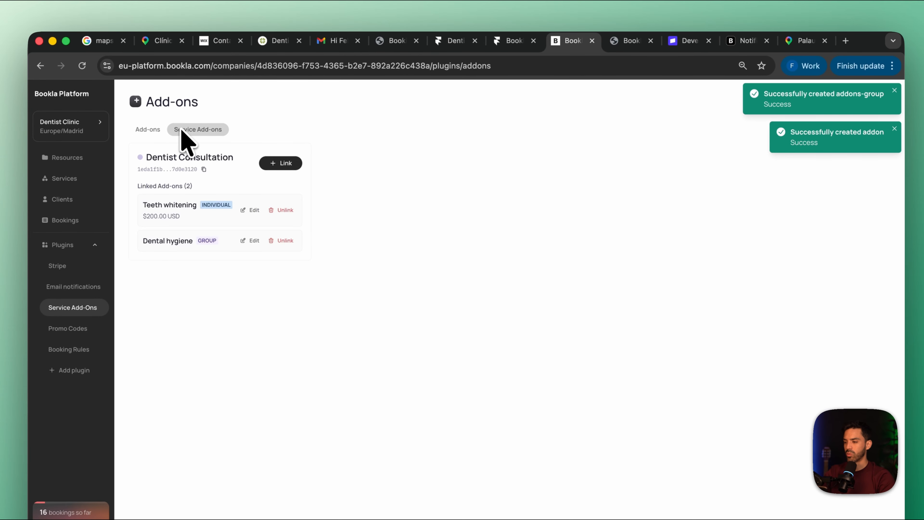
click(276, 164)
click(369, 166)
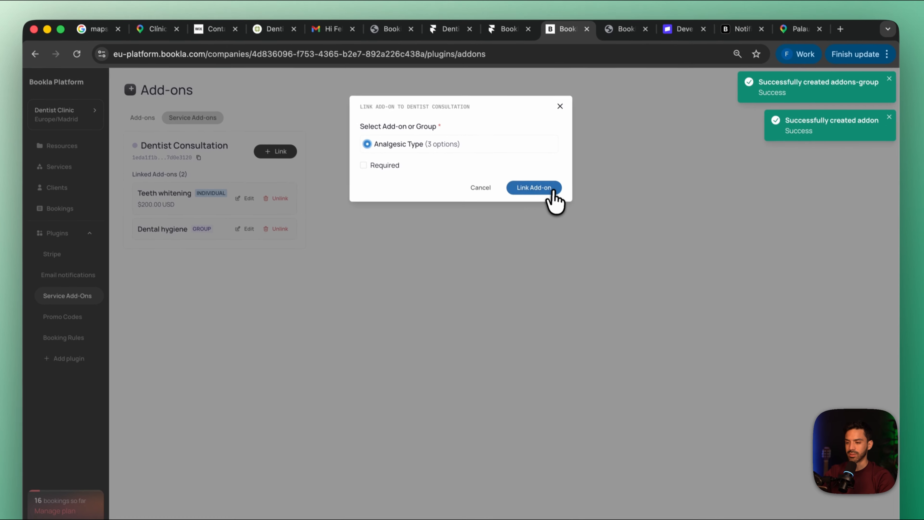
click(554, 201)
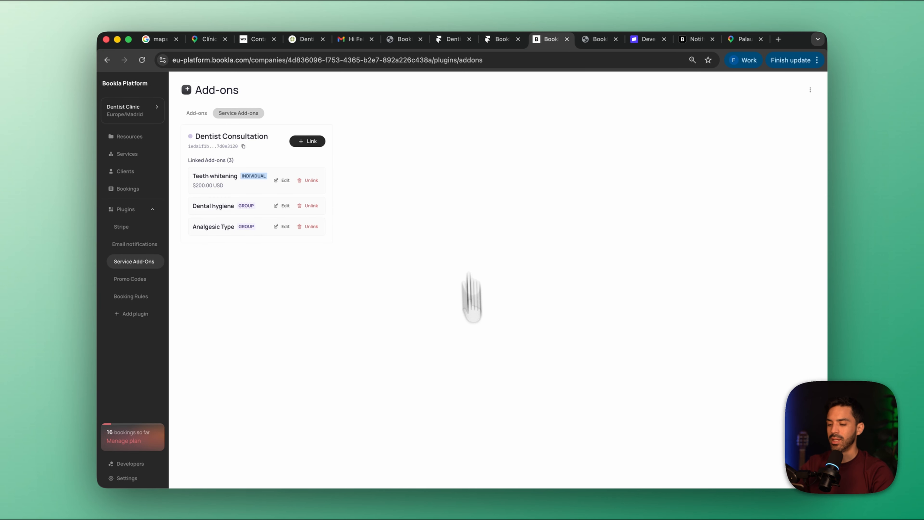
Switch to Framer and set the API region to Europe in the booking component's Bookla settings
click(512, 492)
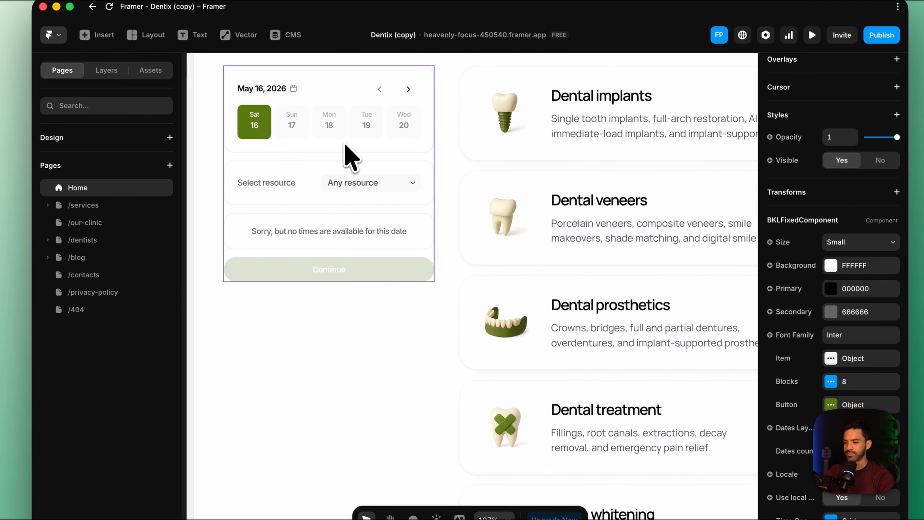
scroll(345, 145, up, 1)
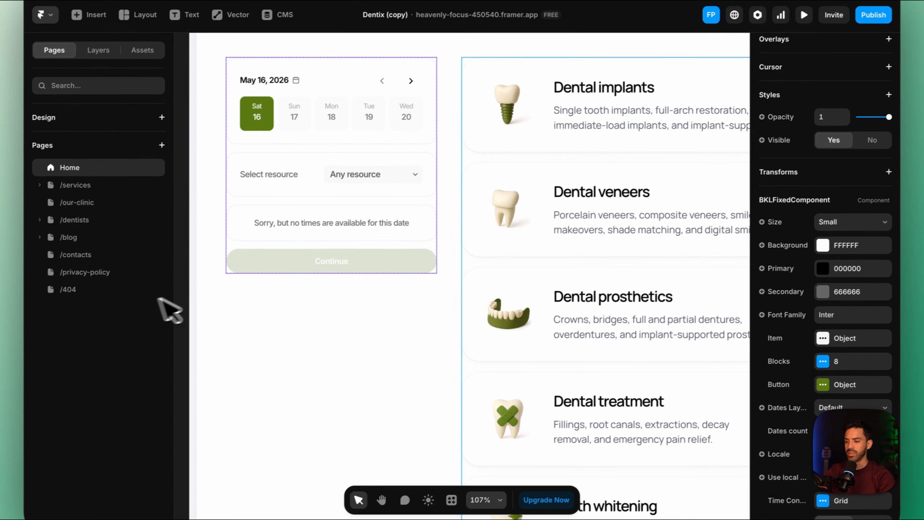
scroll(782, 401, down, 10)
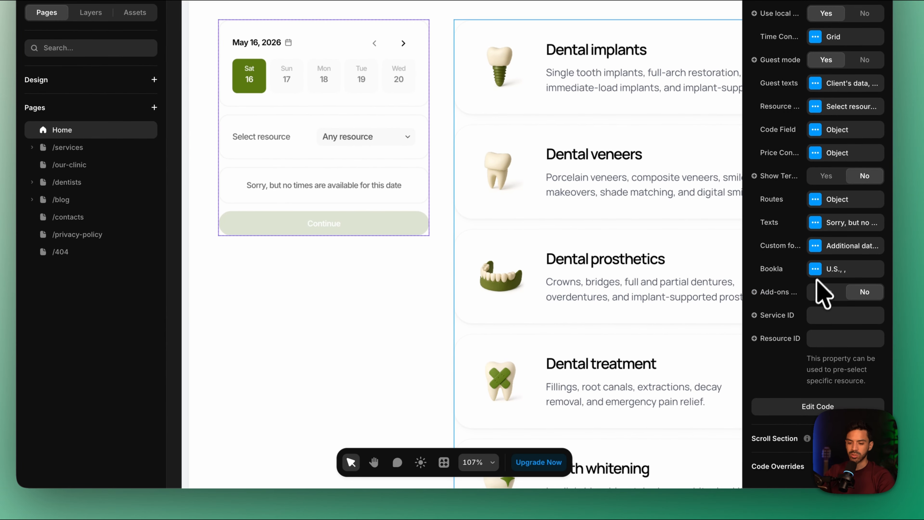
click(827, 272)
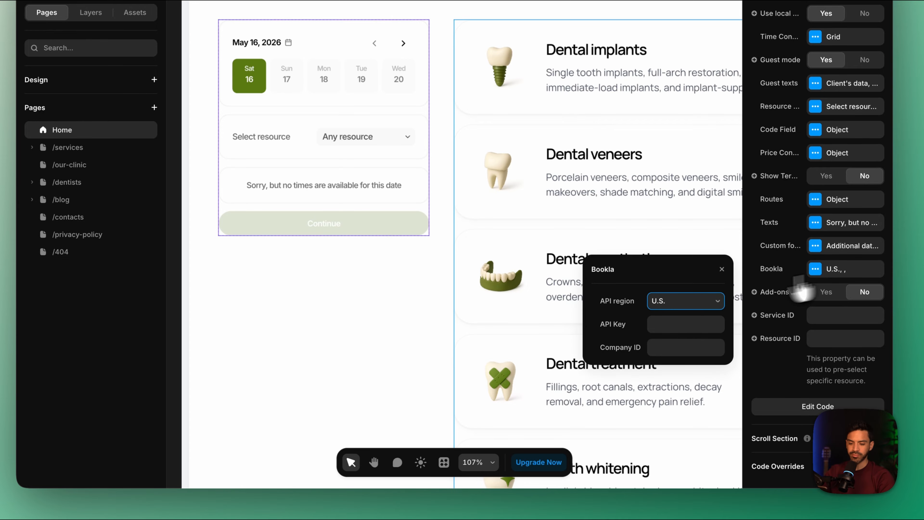
click(690, 300)
click(683, 312)
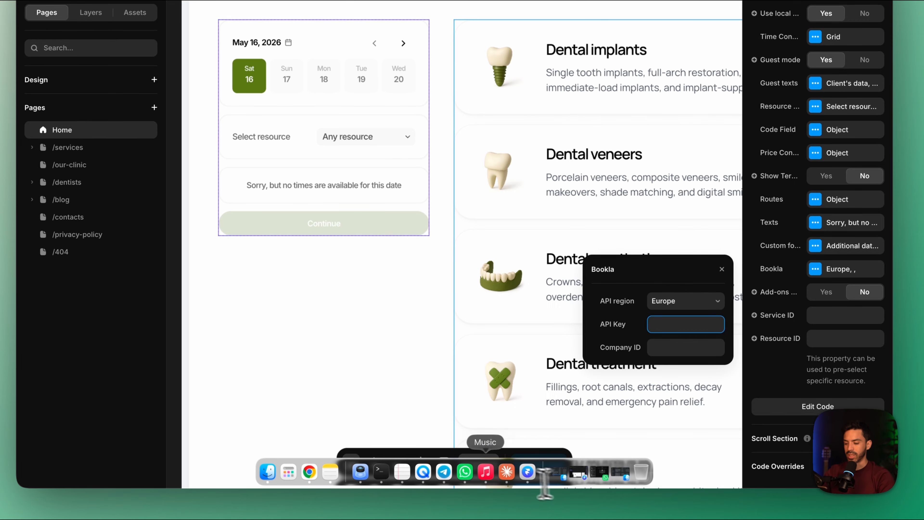
Copy the dental API key from the Notes app and paste it into the component's API Key field
click(346, 487)
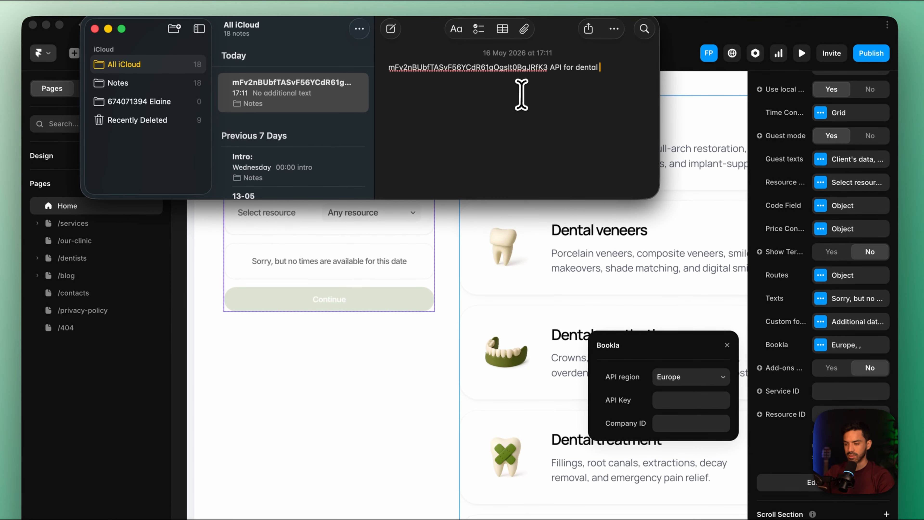
drag(548, 72, 377, 66)
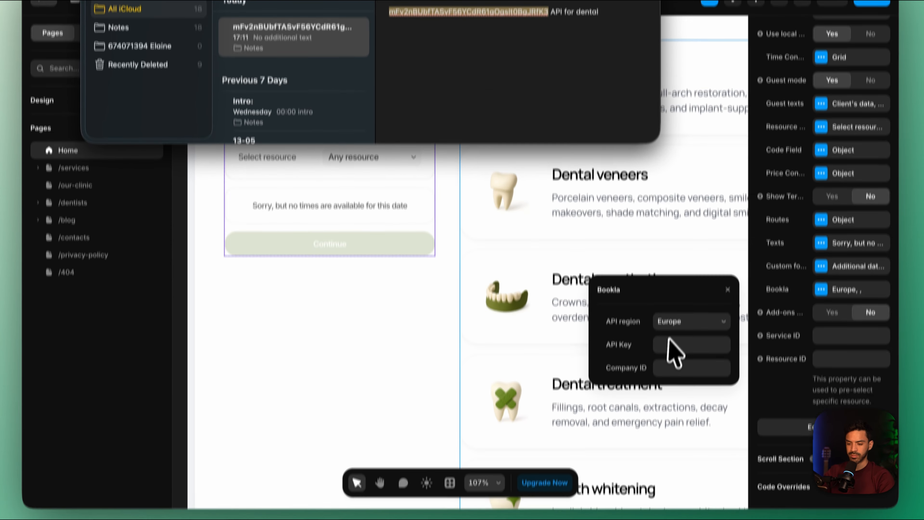
click(671, 399)
key(super+v)
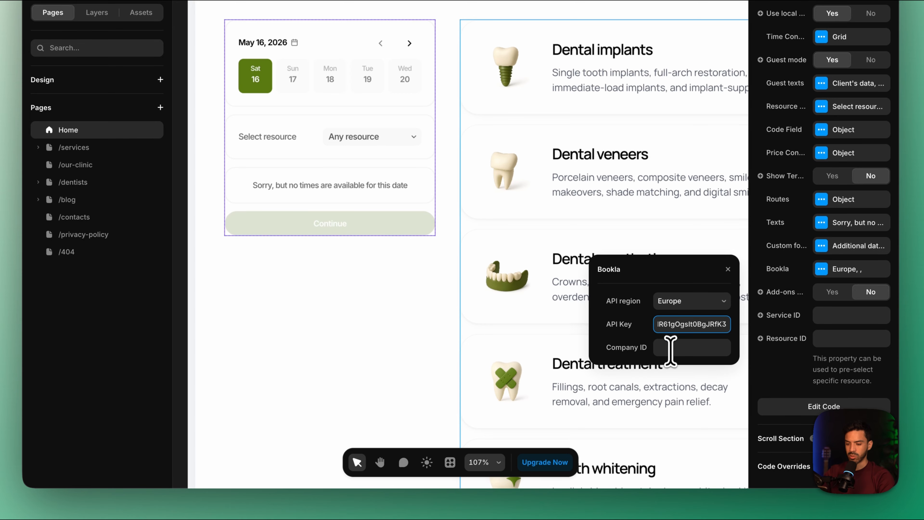
Copy the Dentist Clinic company ID from the Bookla platform and paste it into the component's Company ID field in Framer
mouse_move(375, 501)
click(323, 475)
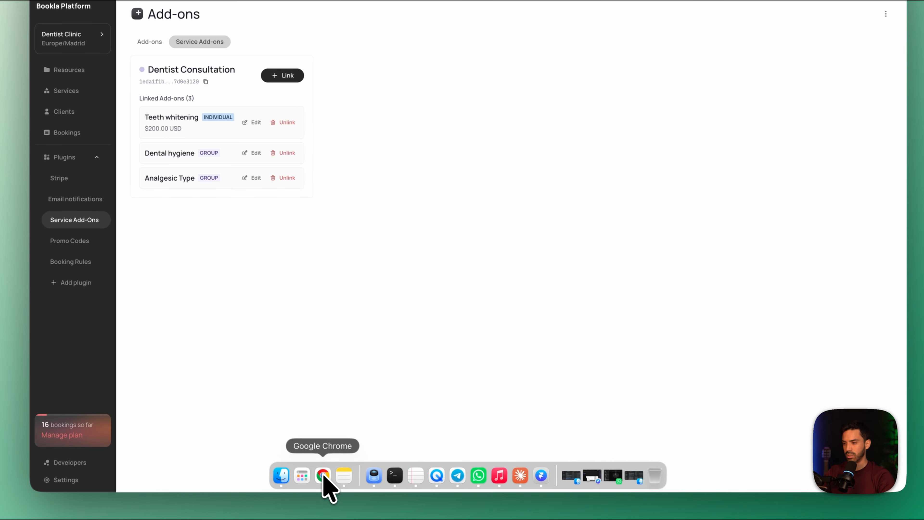
click(74, 49)
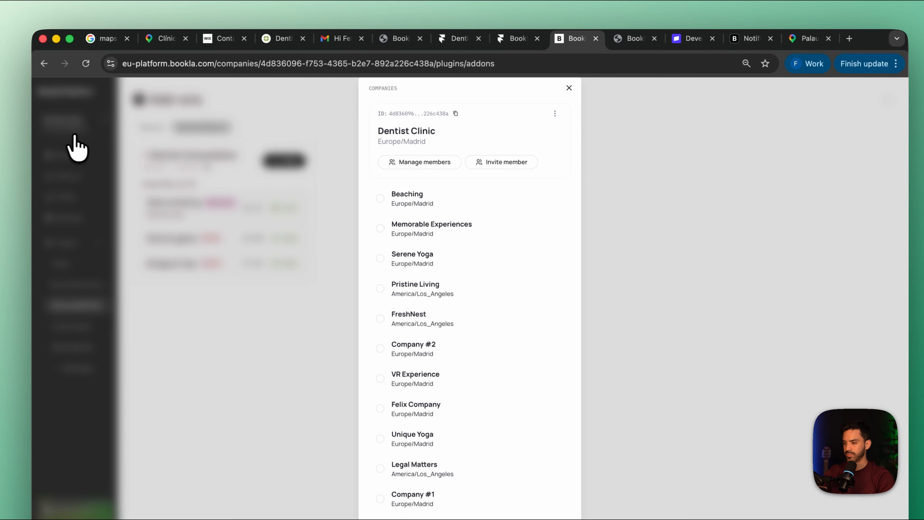
click(456, 113)
click(626, 226)
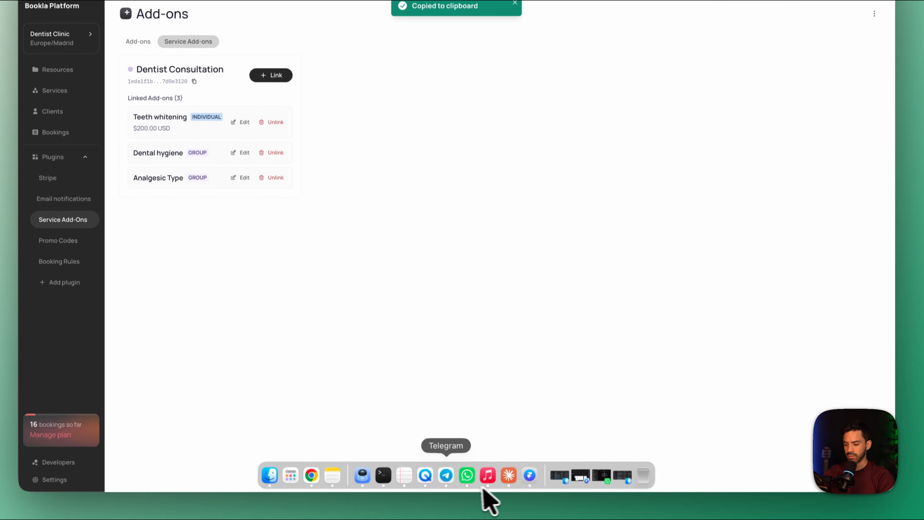
click(531, 477)
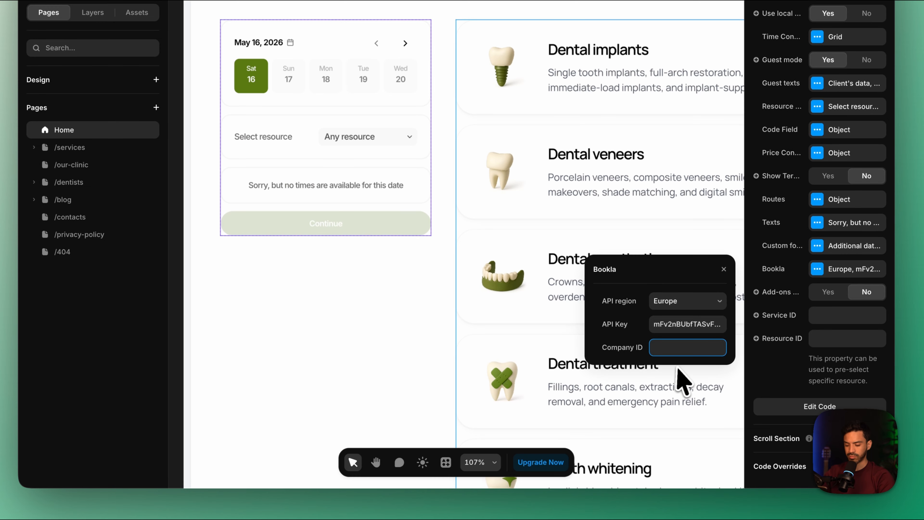
key(super+v)
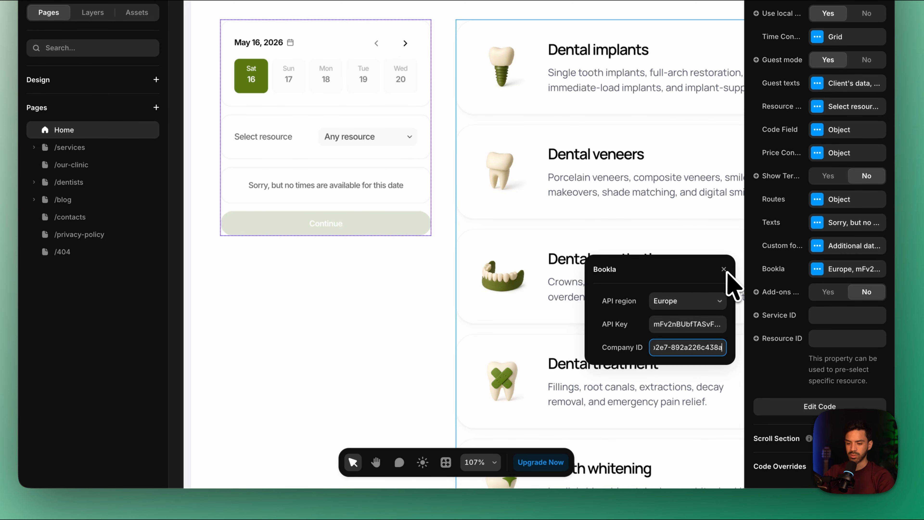
Copy the Dentist Consultation service ID from Bookla and paste it into the booking component's Service ID field in Framer
click(822, 314)
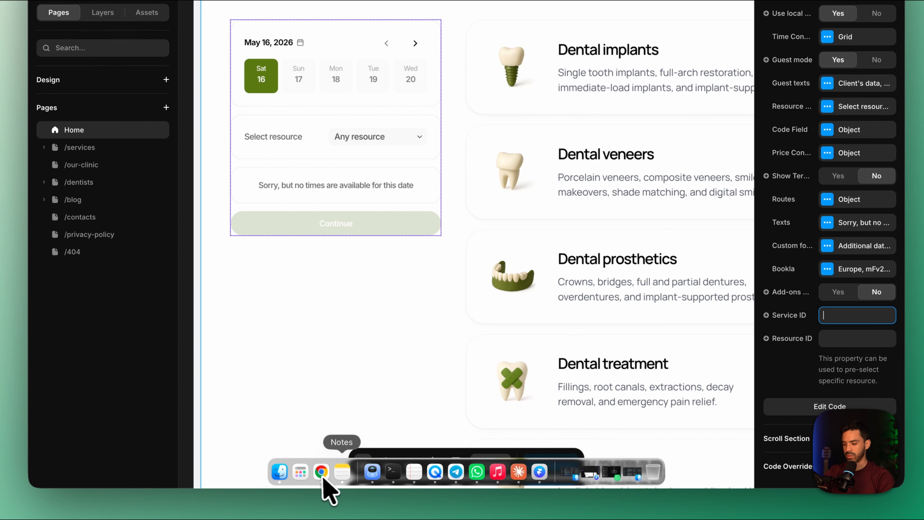
click(321, 472)
click(78, 173)
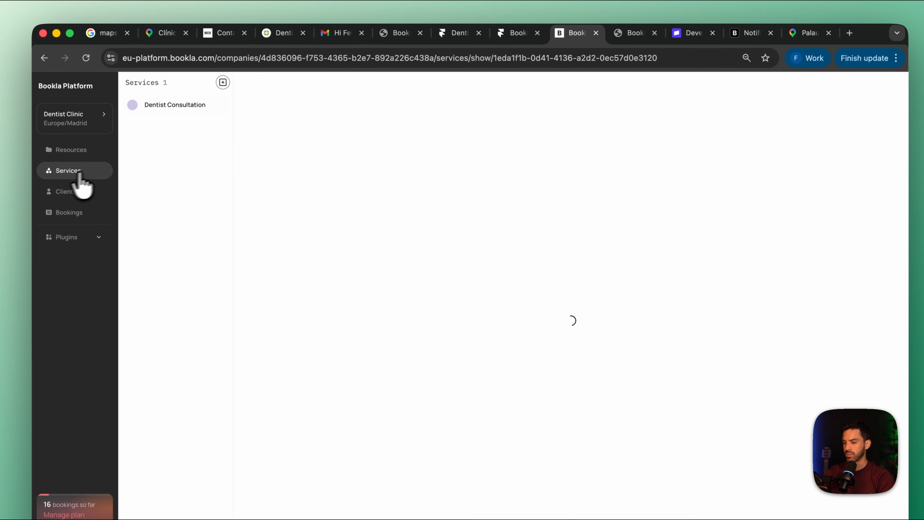
click(358, 93)
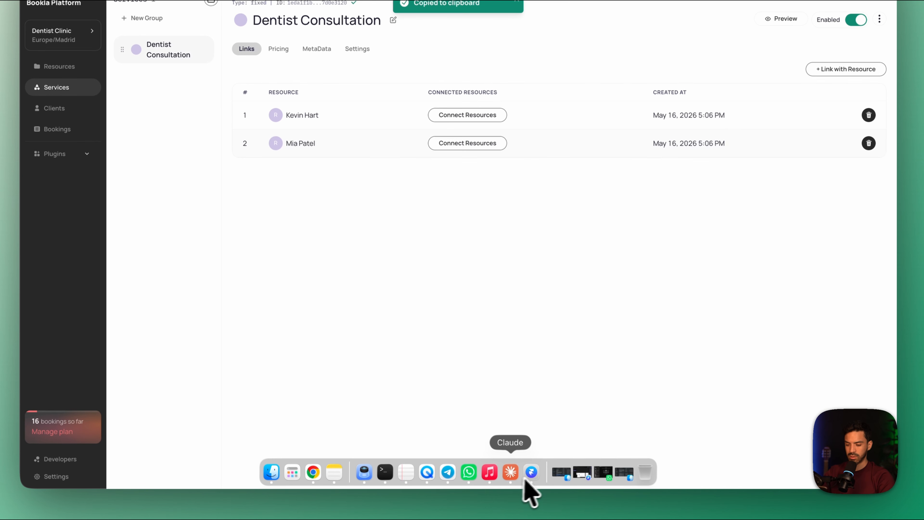
click(531, 474)
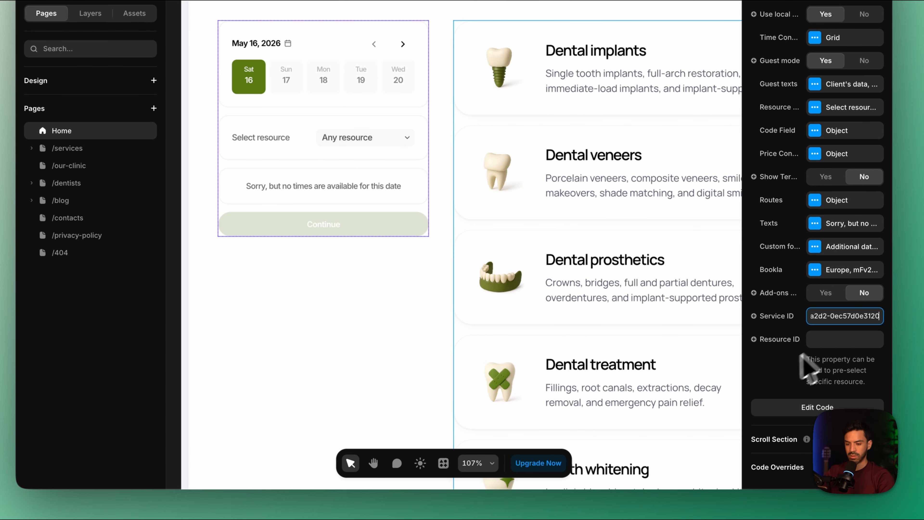
click(778, 370)
Keep the booking component's resource selector visible and change its selection label to Select Professional
scroll(790, 348, up, 10)
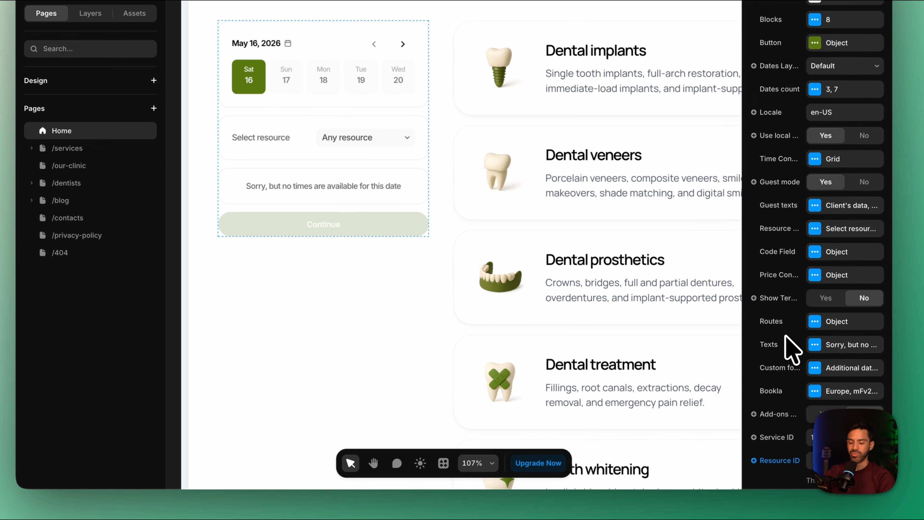
scroll(742, 371, down, 5)
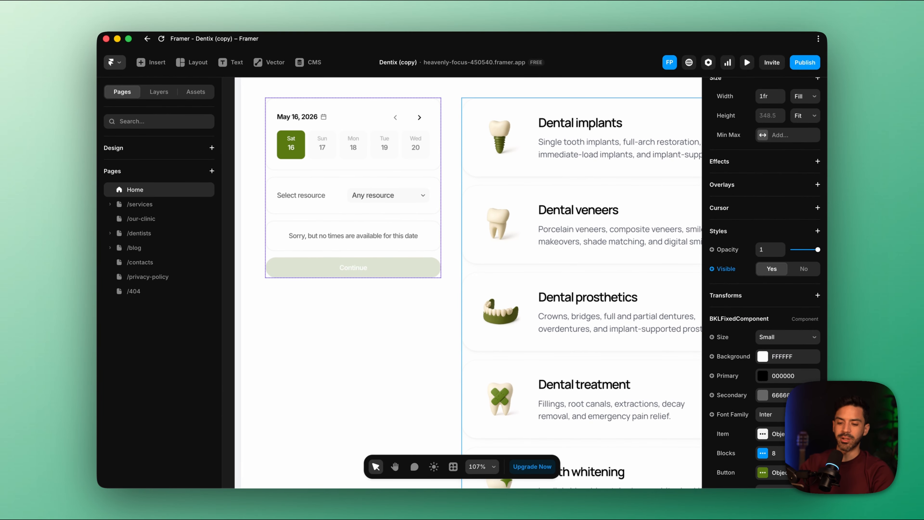
scroll(759, 310, down, 3)
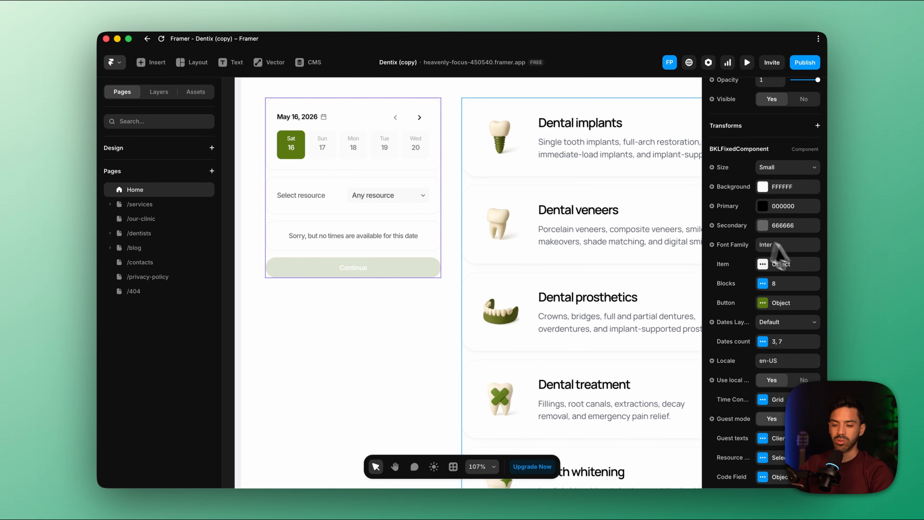
scroll(770, 370, down, 1)
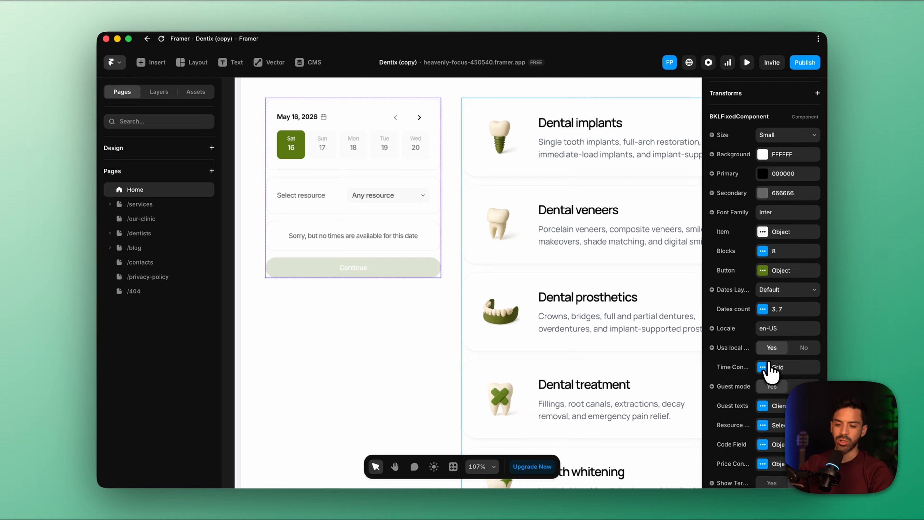
scroll(769, 371, down, 2)
click(765, 368)
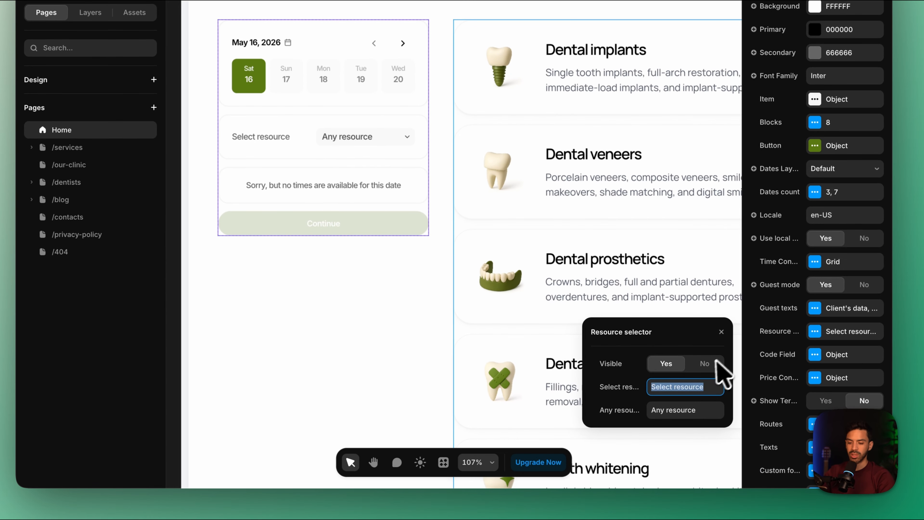
click(707, 365)
click(666, 363)
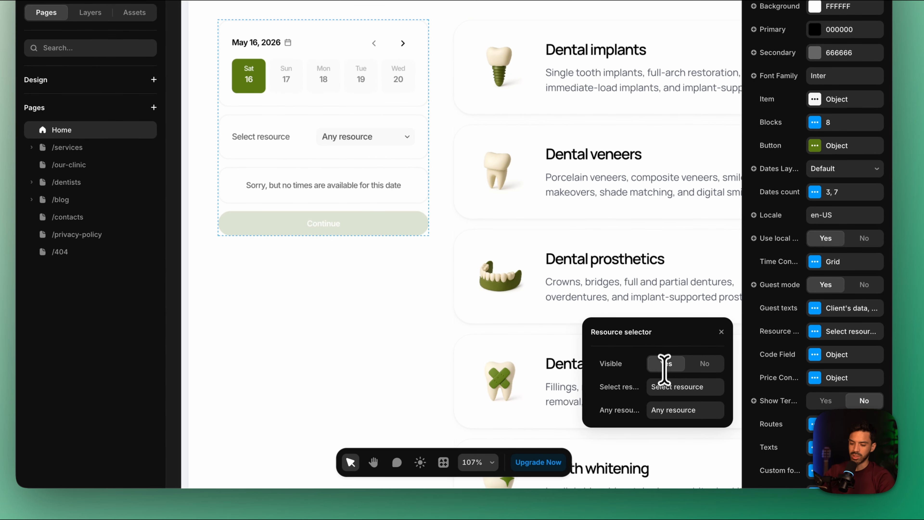
drag(711, 388, 706, 388)
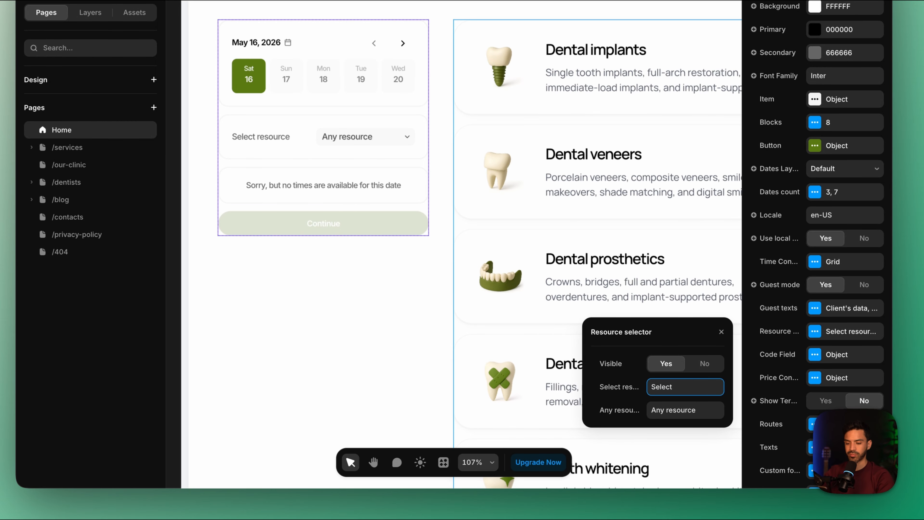
text(Select Professional)
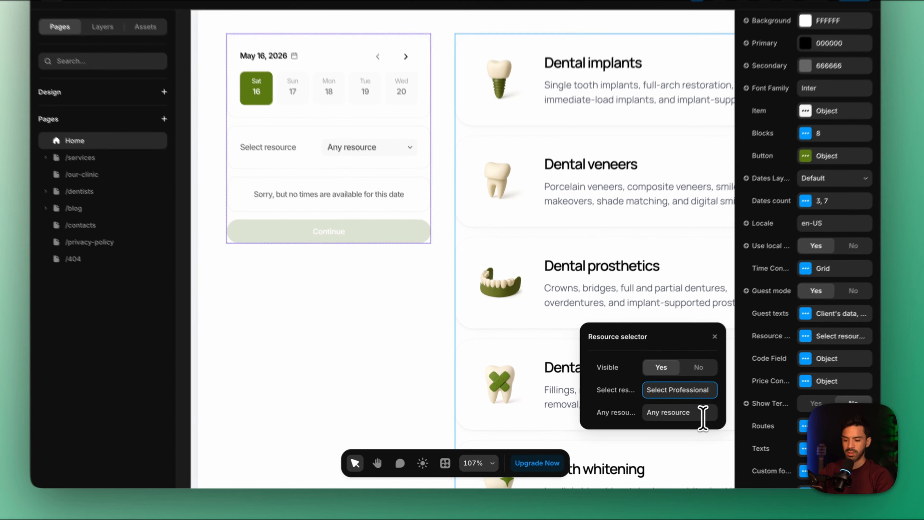
Change the resource selector's default option text to Any Professional and close its settings
click(677, 425)
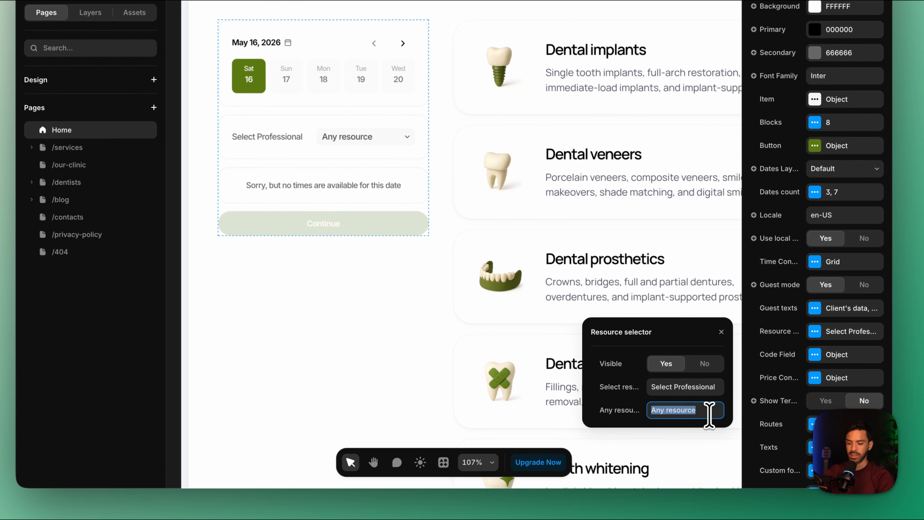
key(BackSpace)
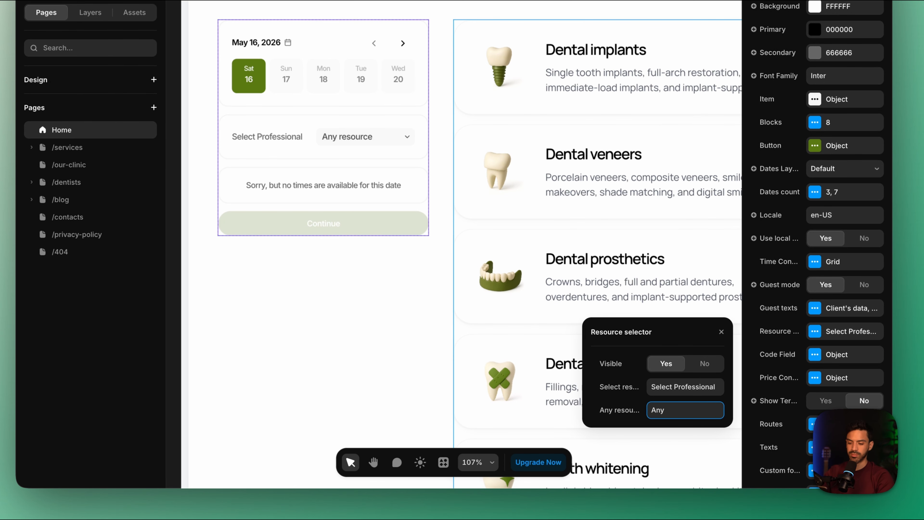
text(Professional)
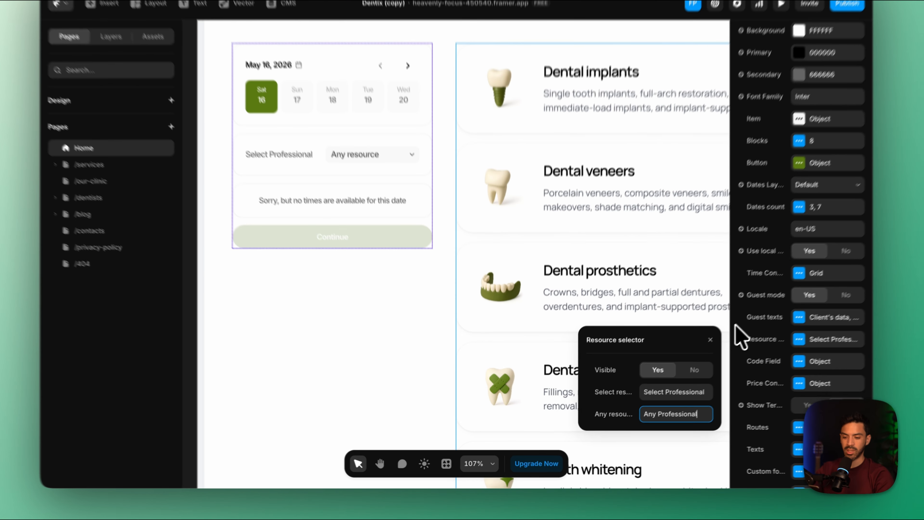
click(709, 347)
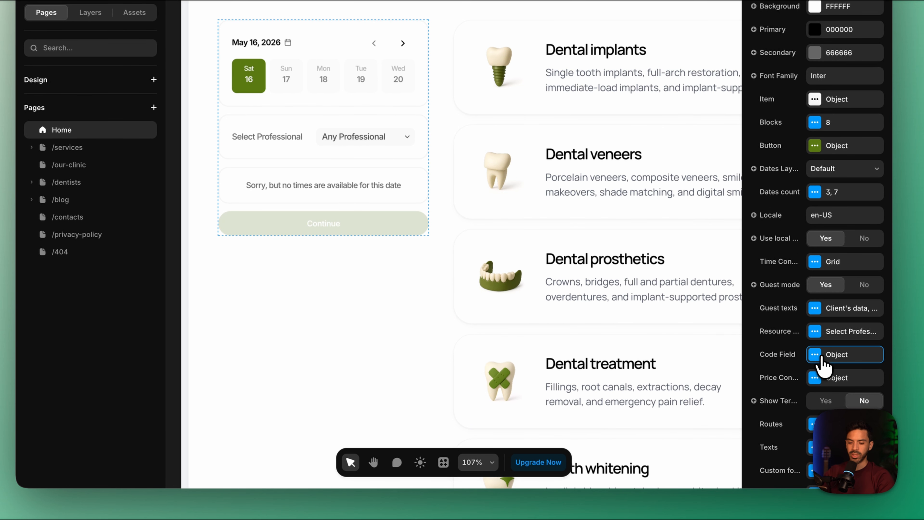
Enable the Promo Code field and turn on add-ons for the booking component
click(824, 364)
click(666, 385)
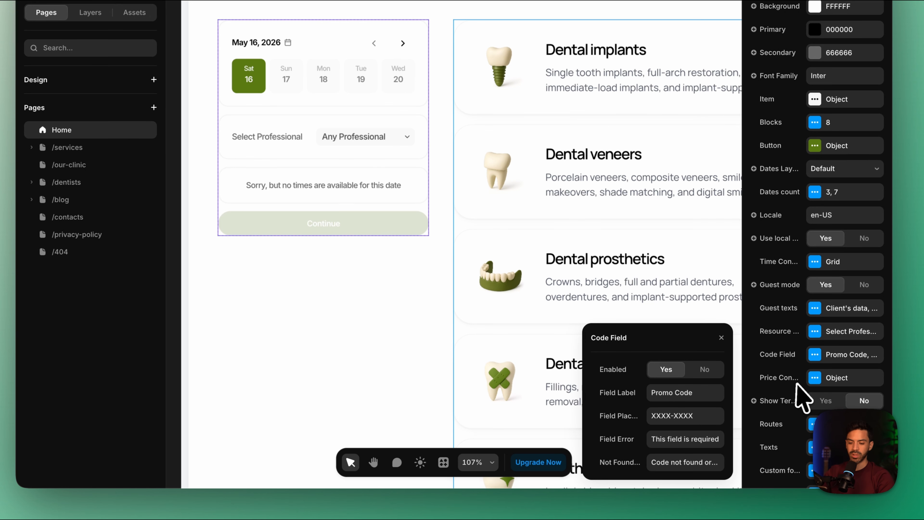
scroll(796, 384, down, 3)
scroll(780, 423, down, 4)
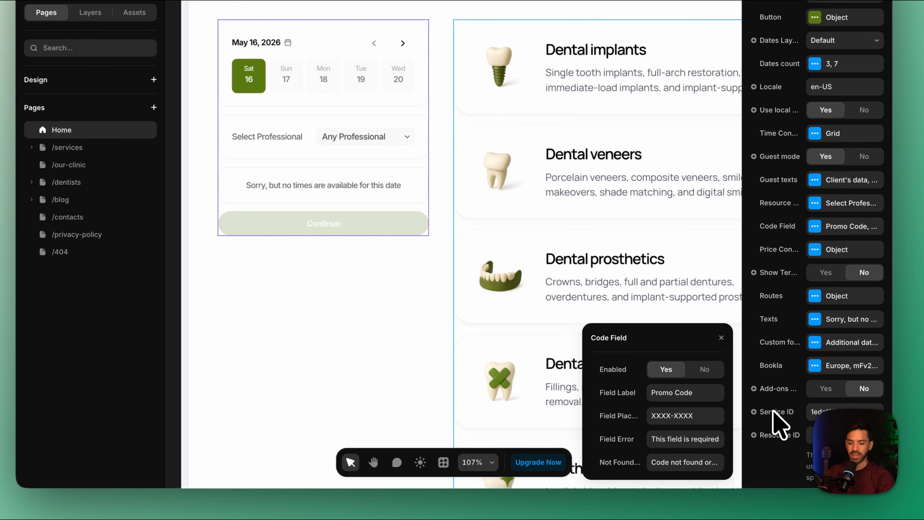
click(826, 388)
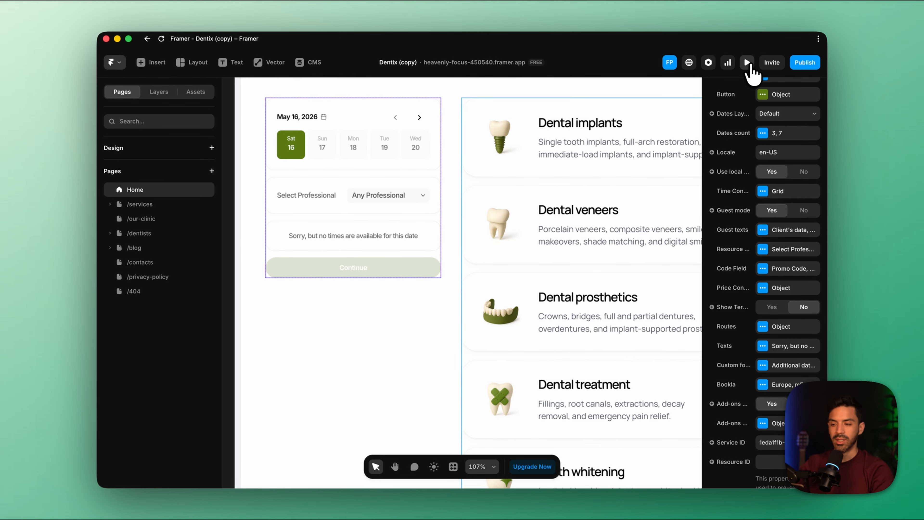
Preview the home page and choose the first named professional in the booking component
click(748, 63)
scroll(444, 352, down, 10)
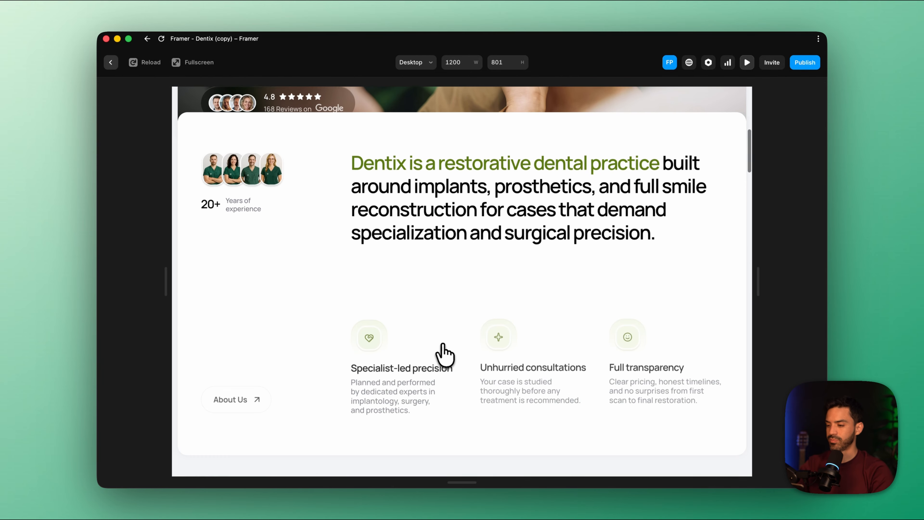
scroll(444, 353, down, 15)
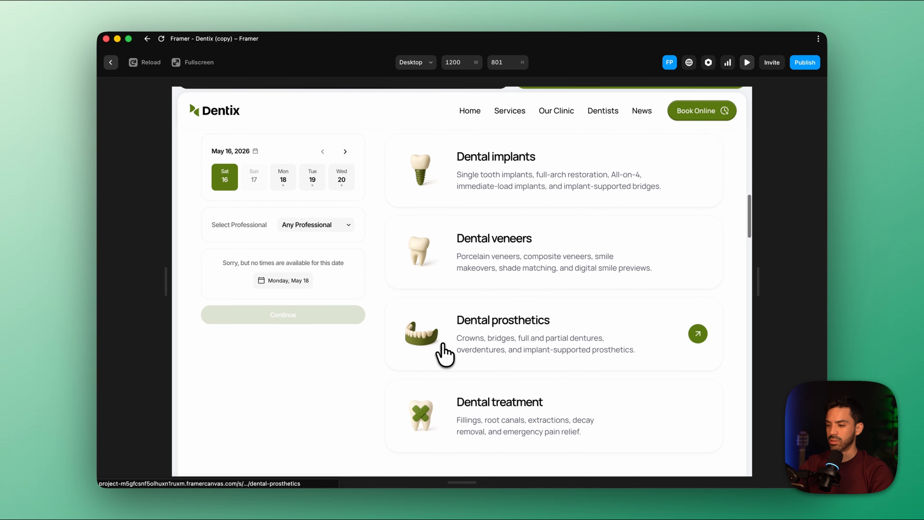
click(309, 225)
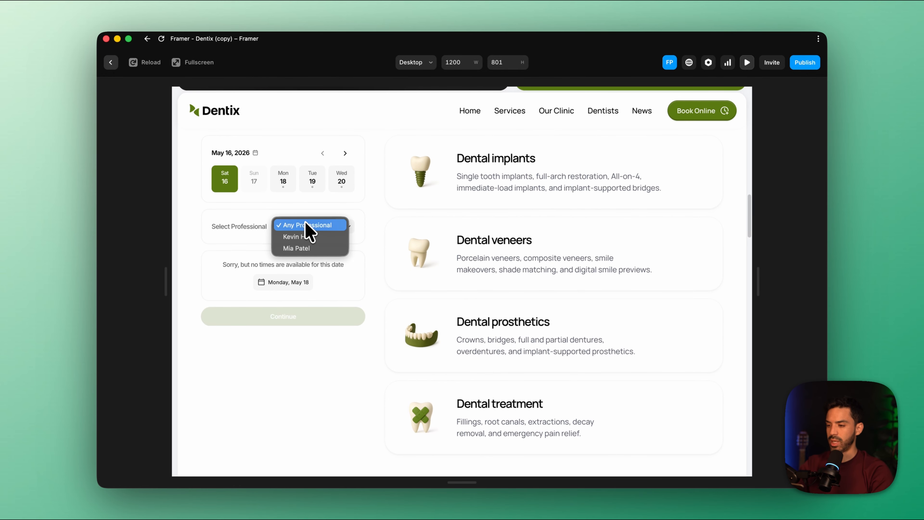
click(306, 241)
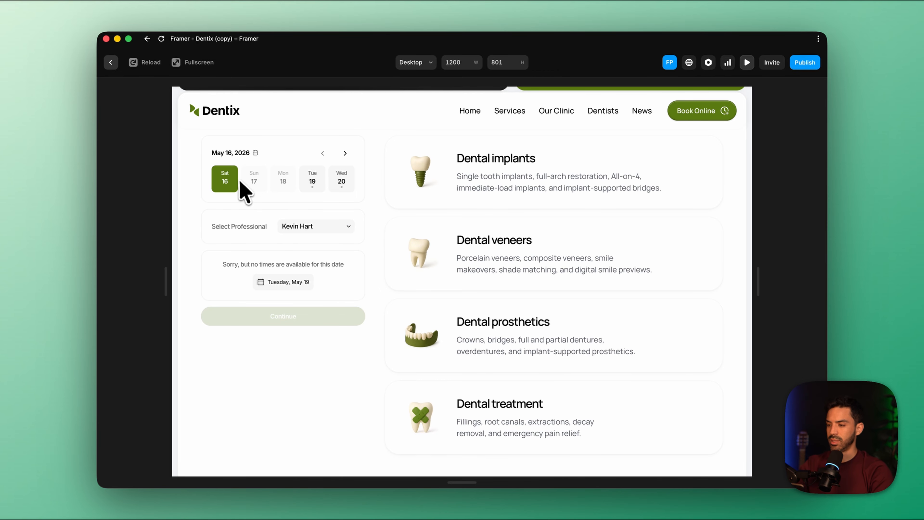
Test the booking form by choosing Tuesday, May 19, 2026 and the 10:00 AM time slot
click(311, 182)
scroll(316, 252, down, 1)
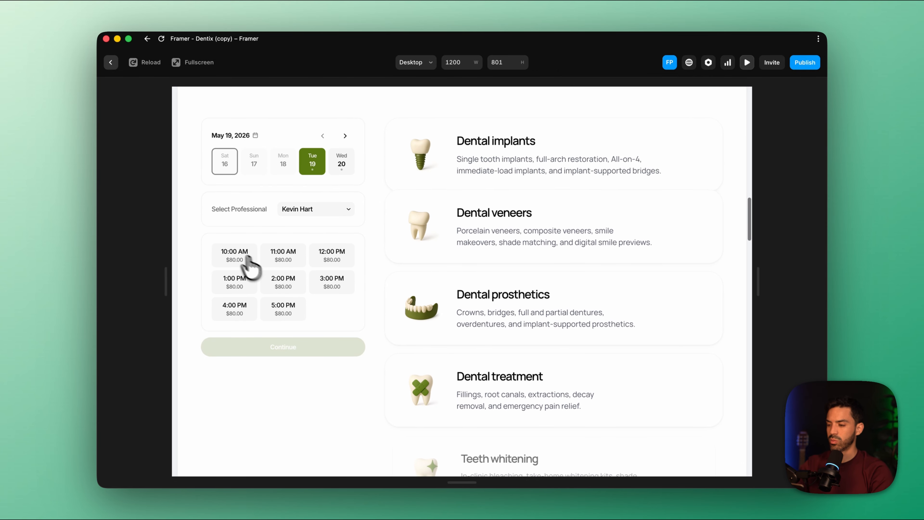
click(236, 255)
scroll(332, 322, down, 5)
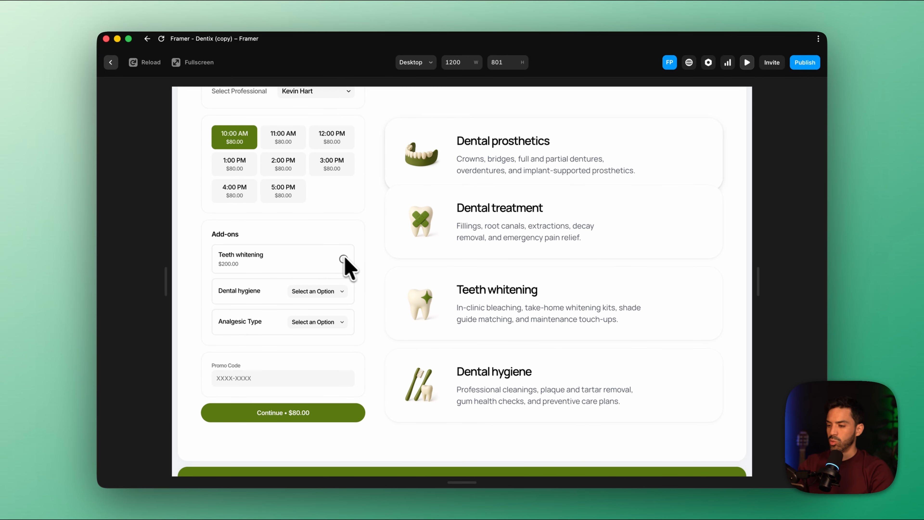
Test the add-ons by selecting Teeth whitening, Standard Cleaning for Dental hygiene and No analgesic for Analgesic Type
click(343, 259)
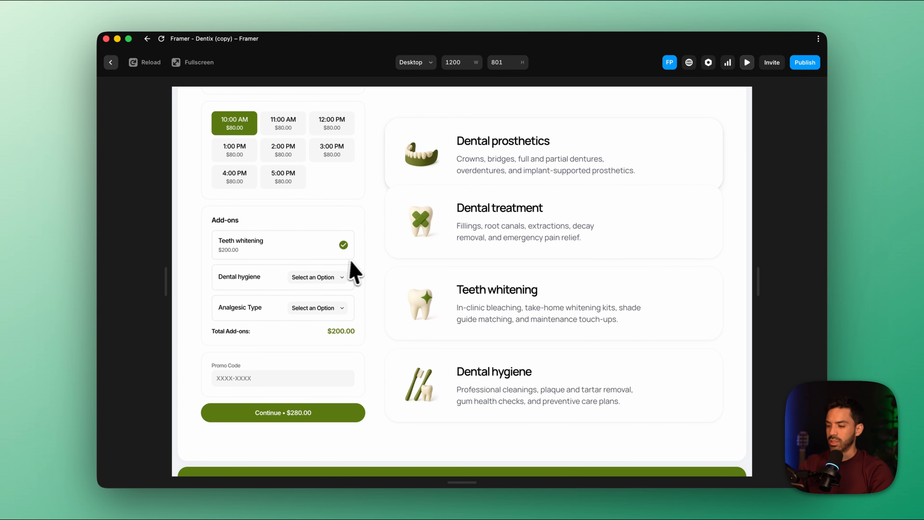
click(321, 280)
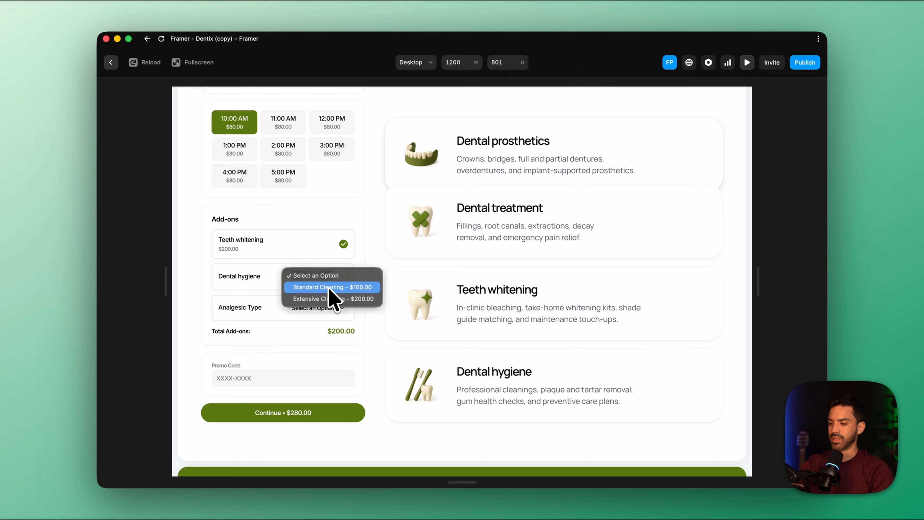
click(329, 288)
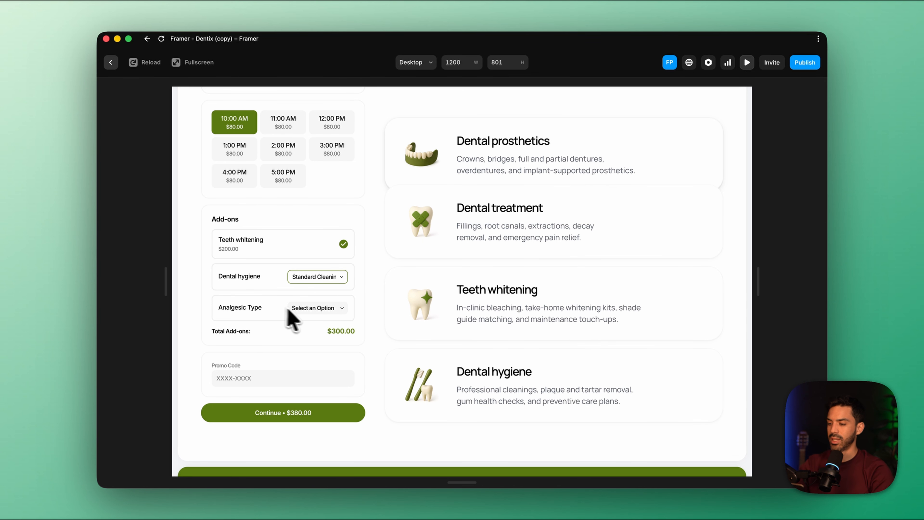
click(314, 309)
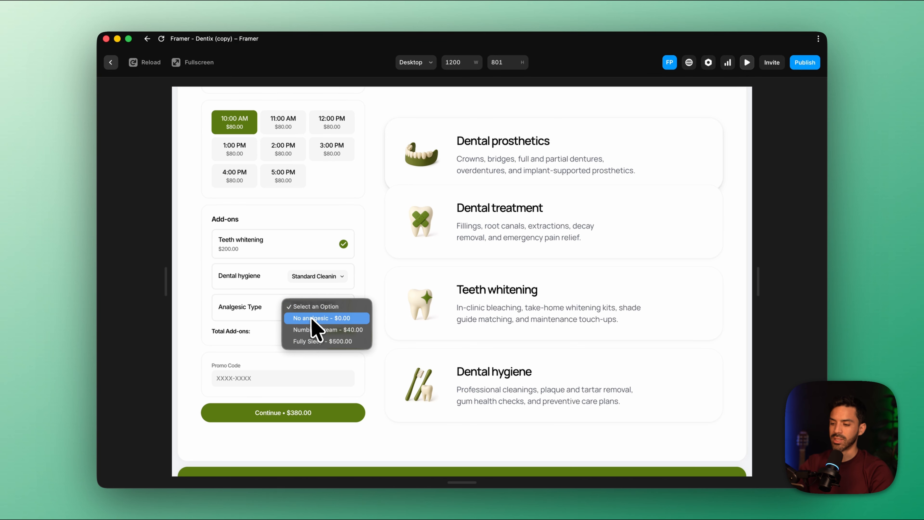
click(349, 322)
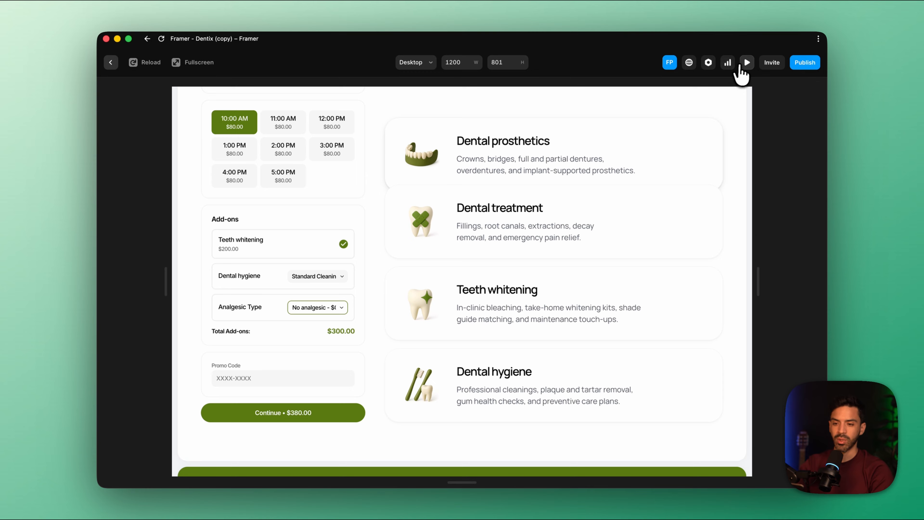
Return to the canvas and set the relative width of the Services Section's Title Block, which holds the booking component, to 41%
click(739, 65)
scroll(510, 200, down, 1)
scroll(516, 206, down, 5)
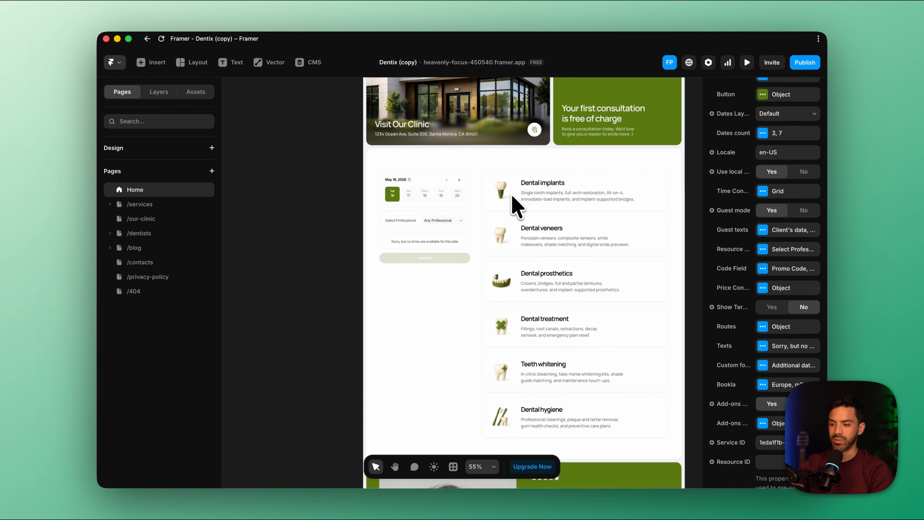
click(500, 182)
scroll(502, 188, right, 2)
scroll(502, 188, up, 1)
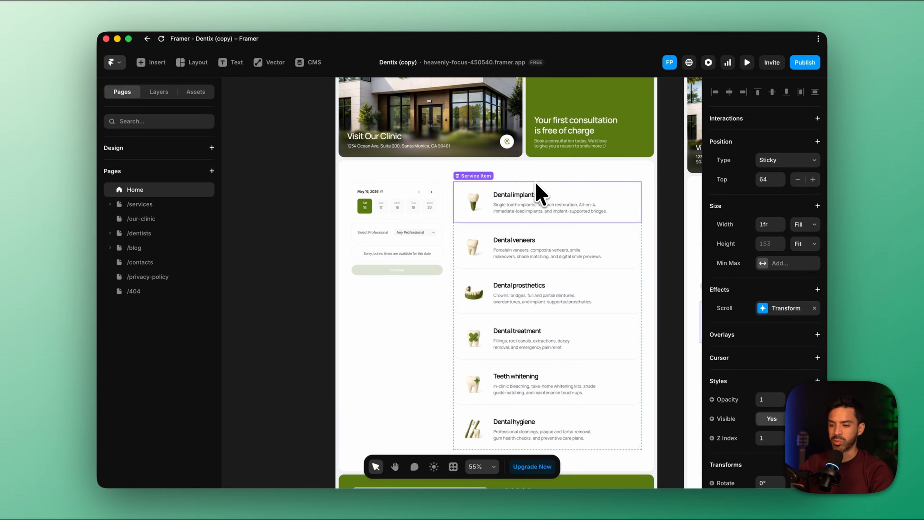
click(160, 92)
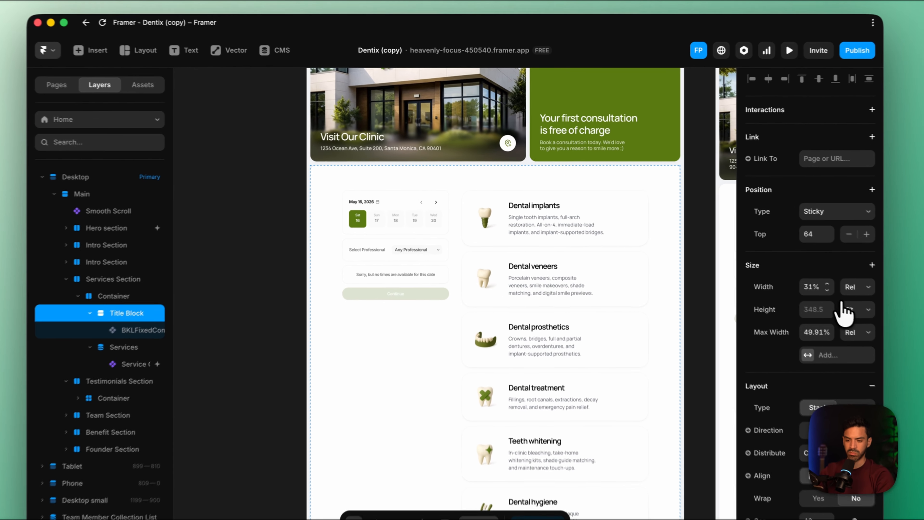
drag(834, 290, 834, 284)
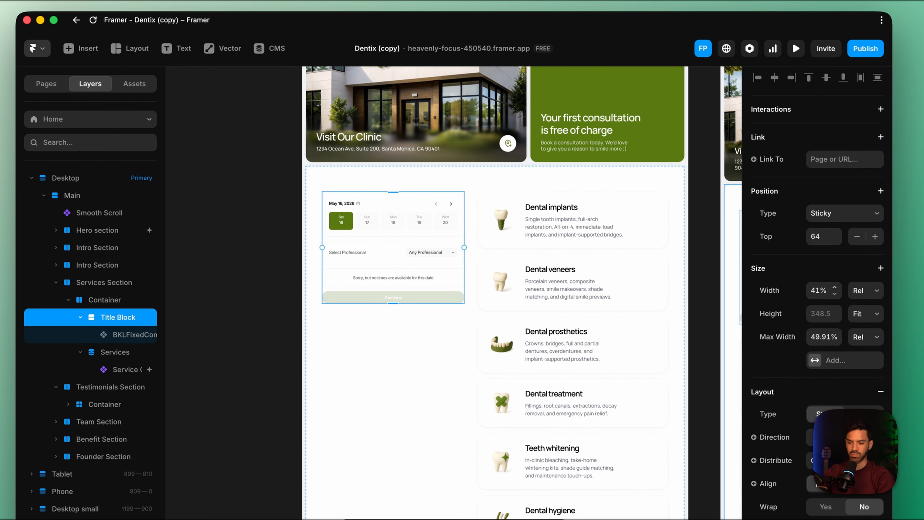
Preview the home page again and examine the widened booking component beside the service list
click(796, 49)
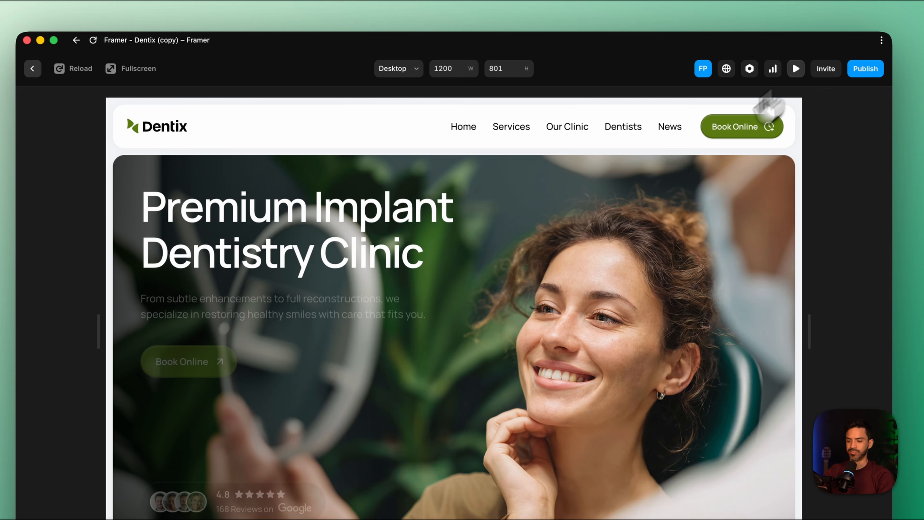
scroll(466, 320, down, 5)
scroll(472, 297, down, 10)
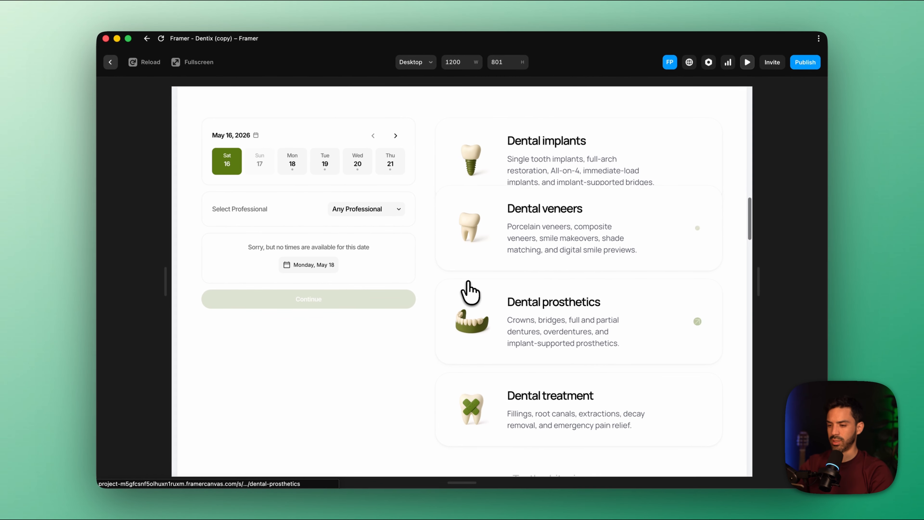
scroll(472, 288, down, 5)
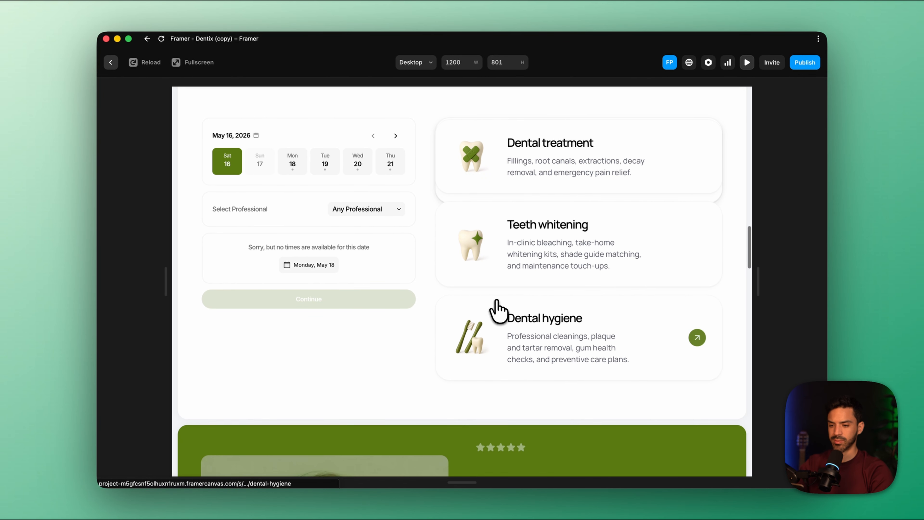
Choose Monday, May 18 and an available time in the previewed booking form, and examine the Analgesic Type options
click(295, 166)
scroll(309, 201, down, 3)
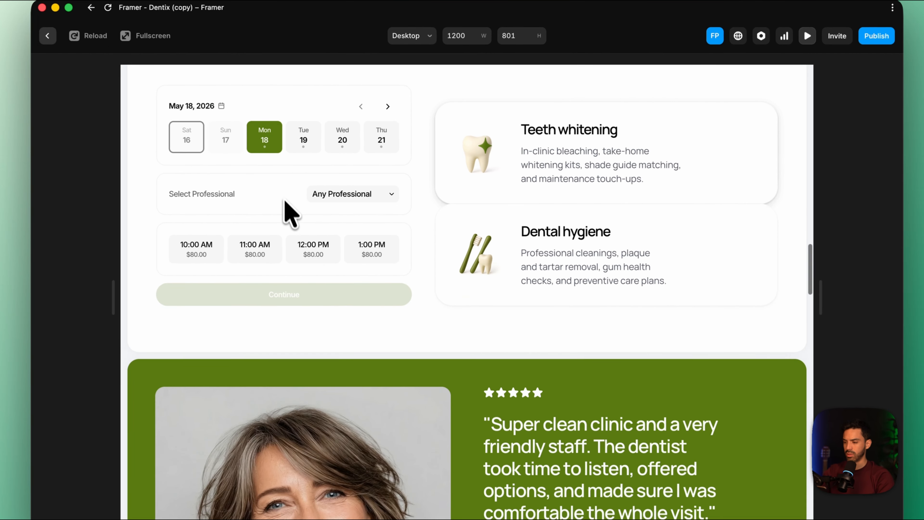
click(237, 215)
scroll(302, 241, up, 1)
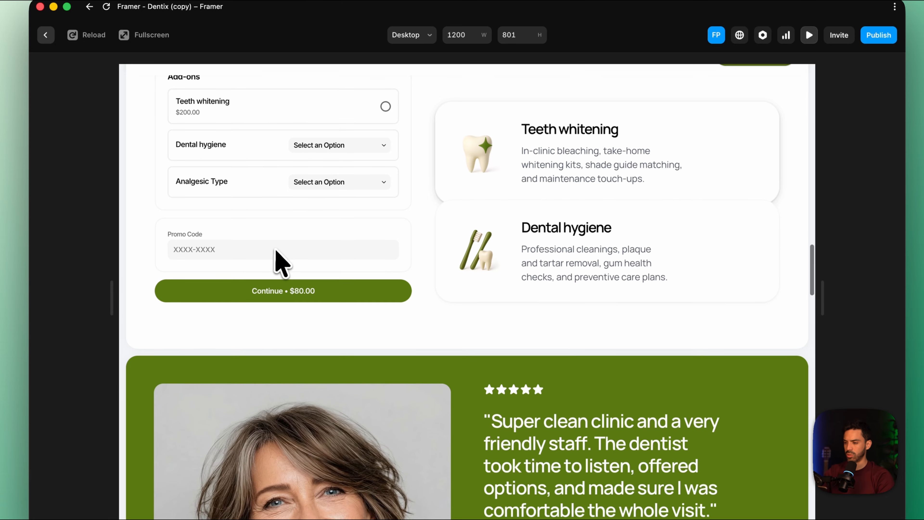
scroll(277, 256, up, 2)
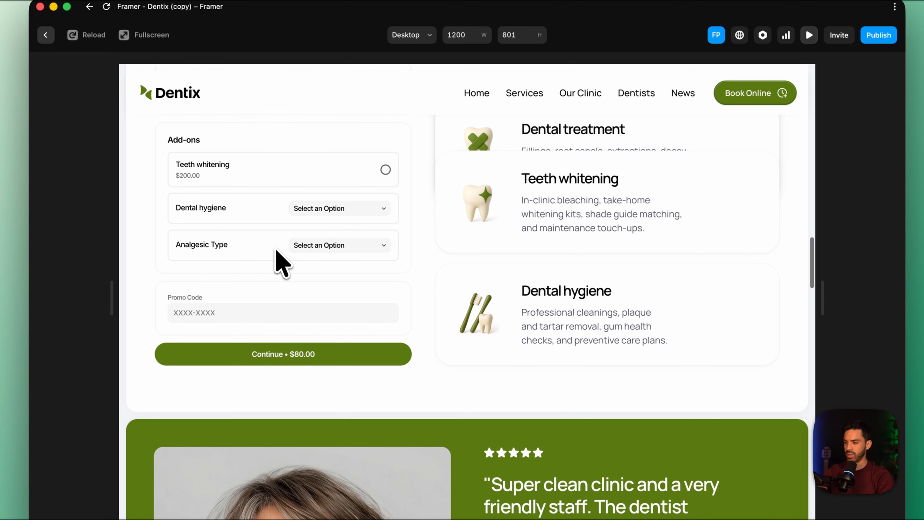
click(382, 254)
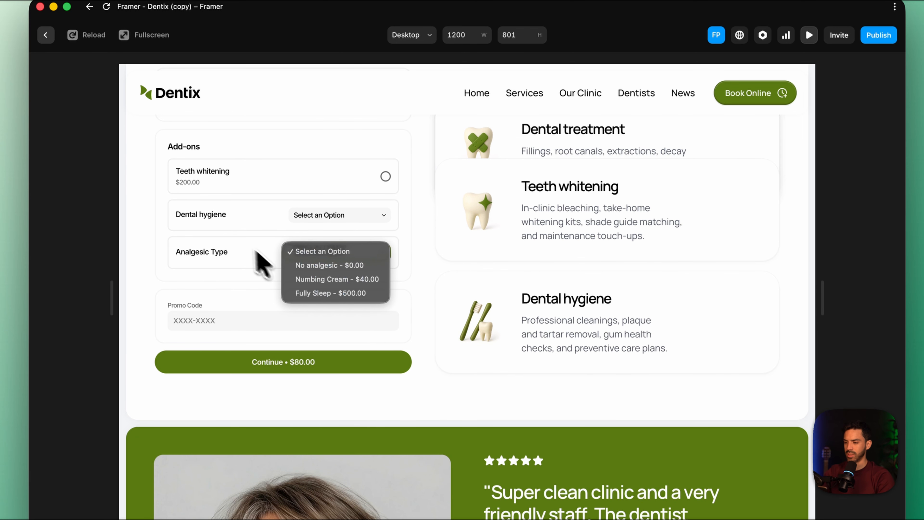
click(237, 246)
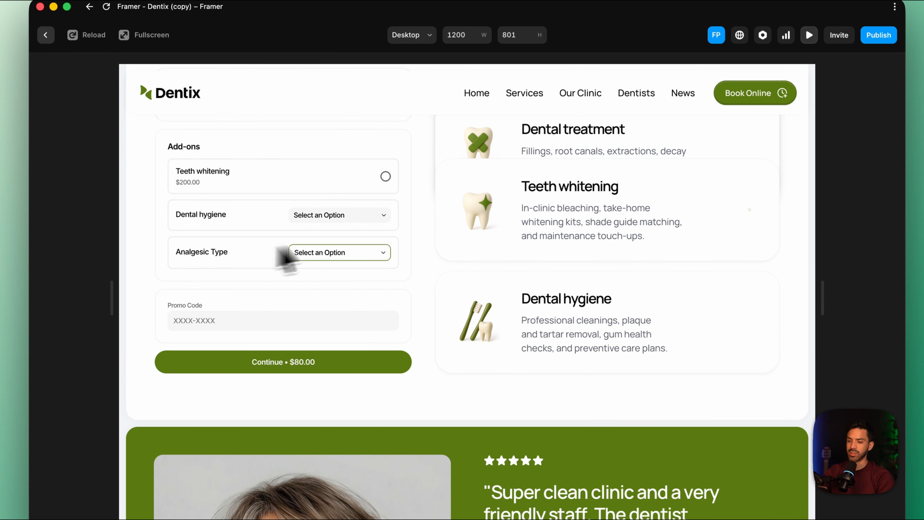
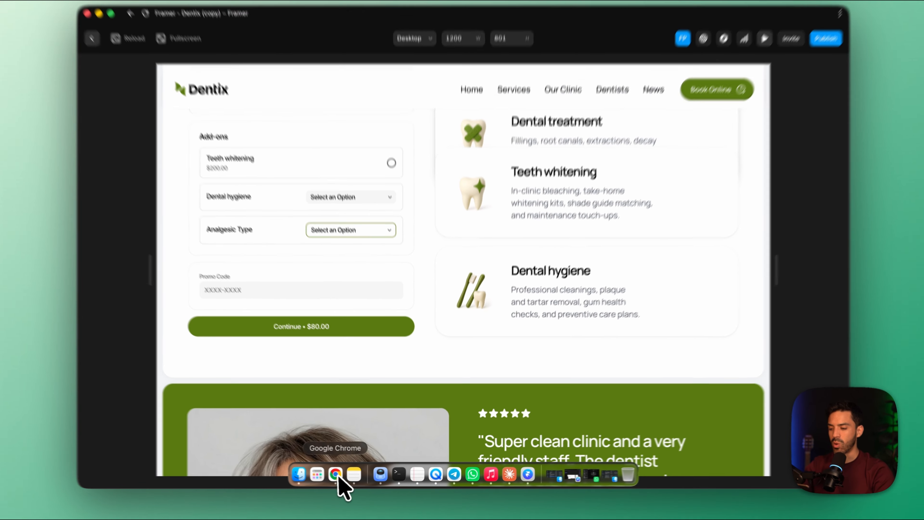
Switch to Bookla in Chrome and make the Analgesic Type add-on group required for the Dentist Consultation service
click(338, 480)
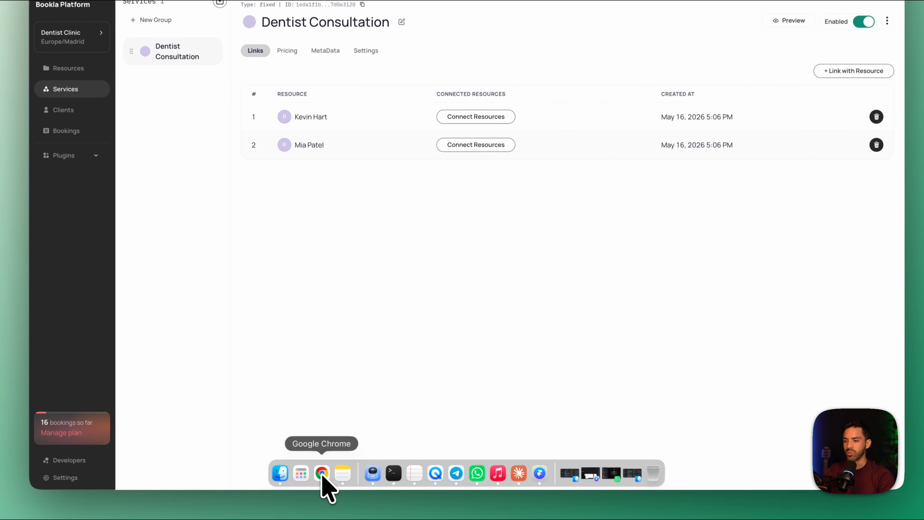
click(73, 156)
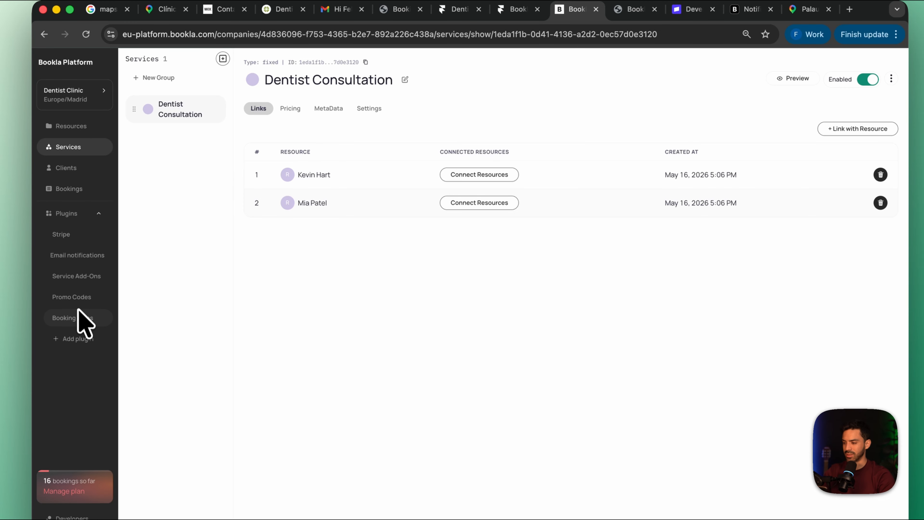
click(78, 276)
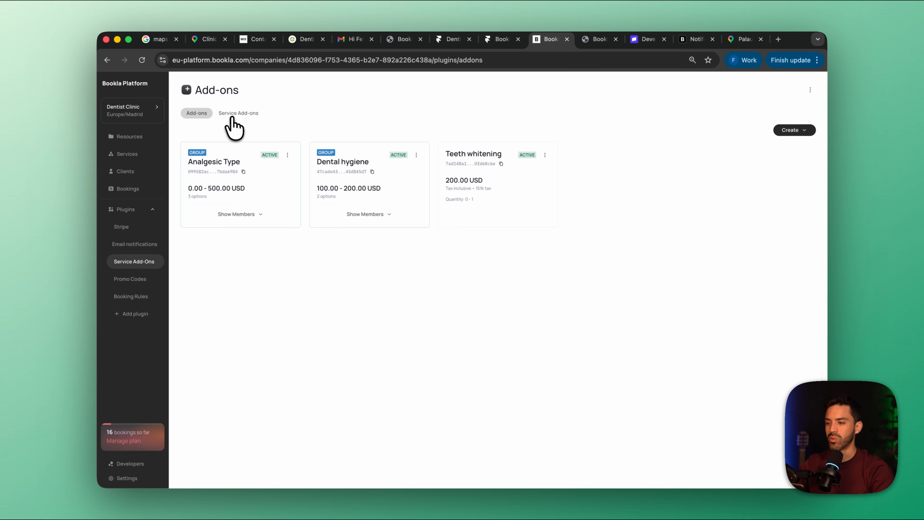
click(241, 115)
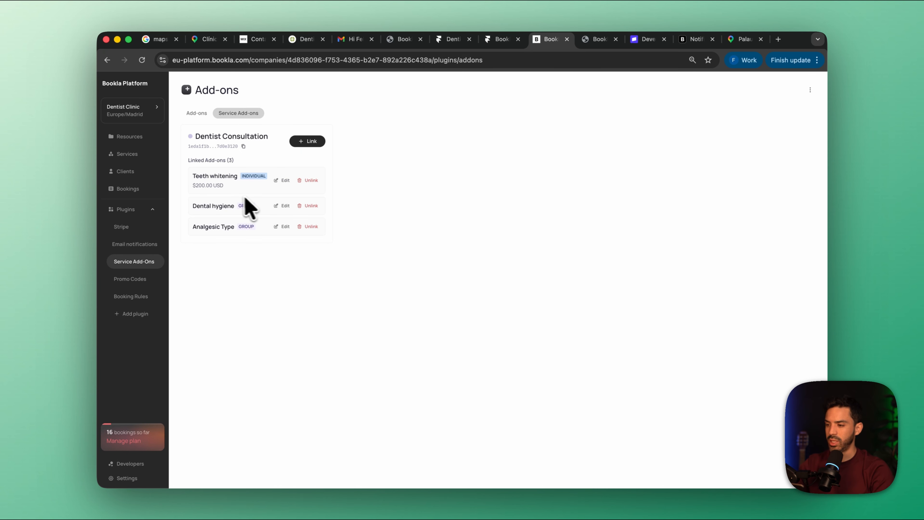
click(281, 227)
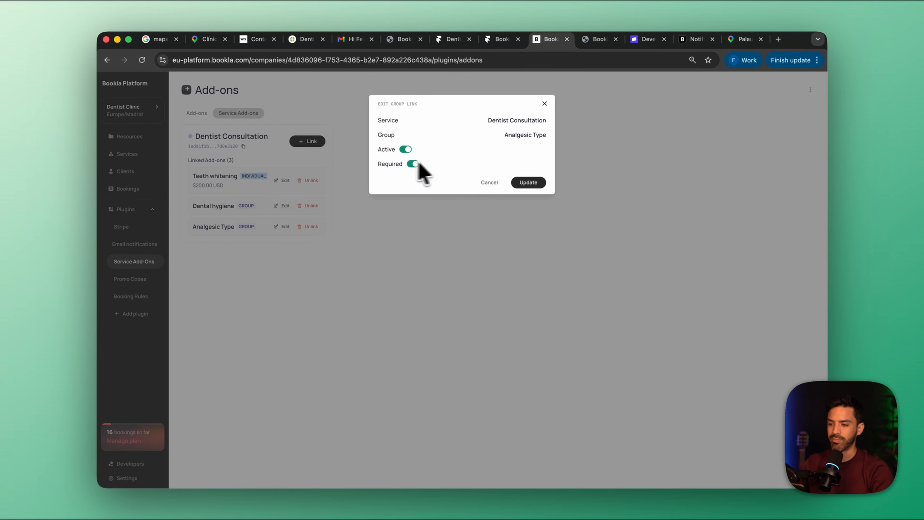
click(529, 182)
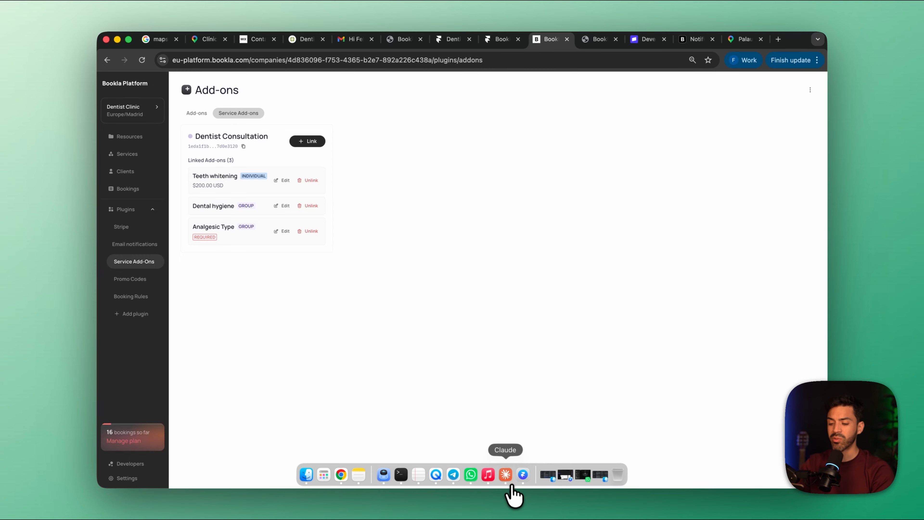
Return to Framer and add a new field to the custom form of the booking component in the Services Section
click(524, 475)
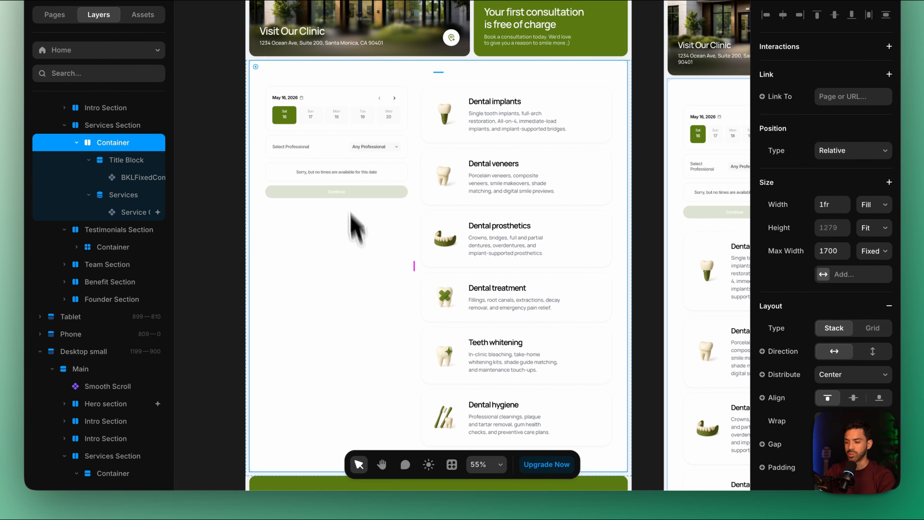
click(344, 187)
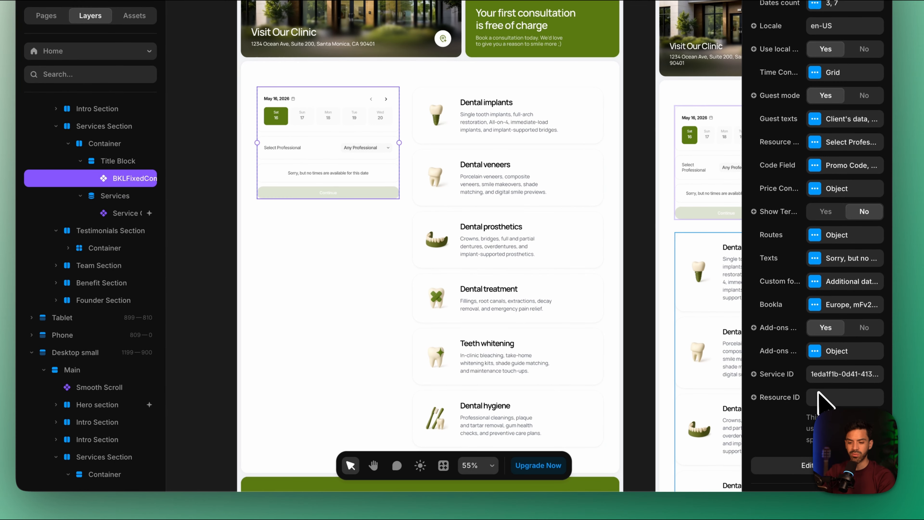
click(815, 282)
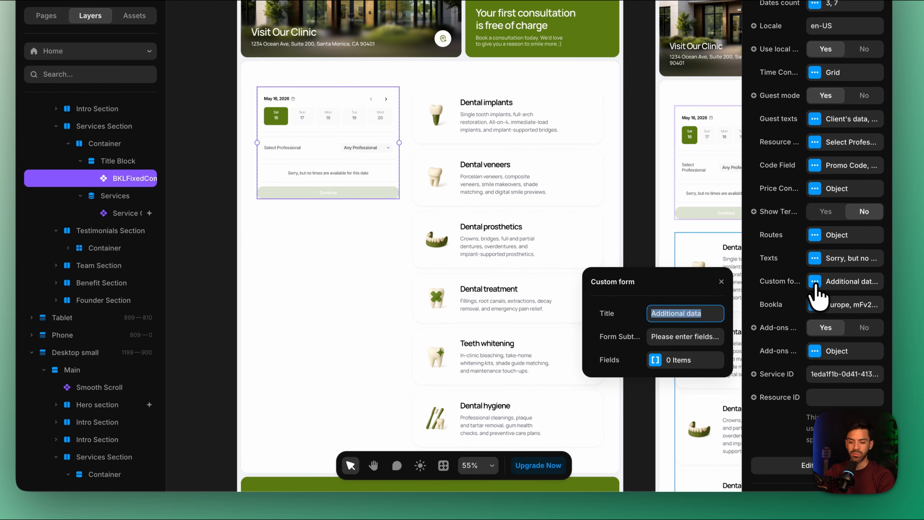
click(660, 361)
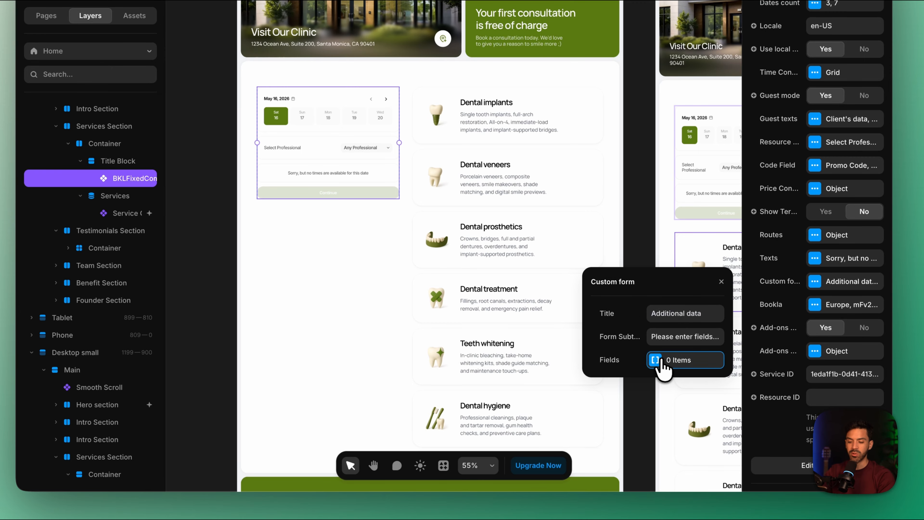
click(642, 316)
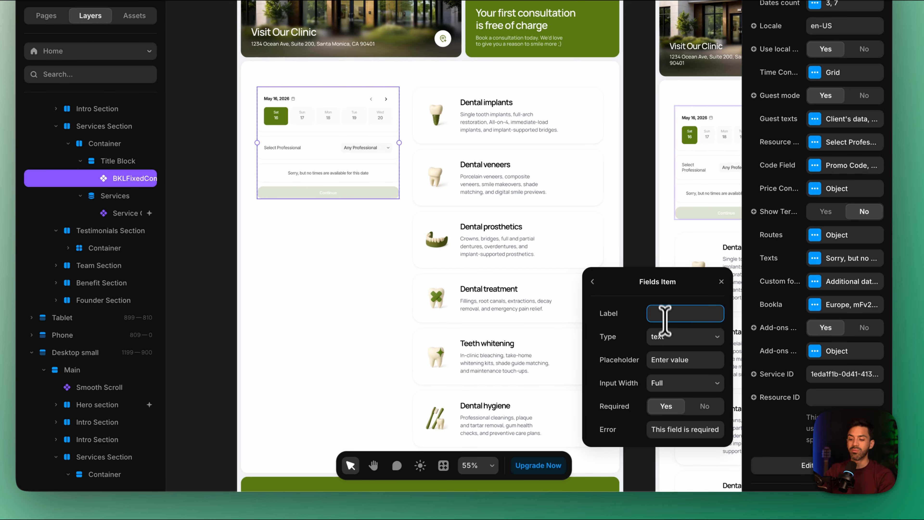
Keep the new custom form field's type as text and label it "Describe your problem"
click(667, 337)
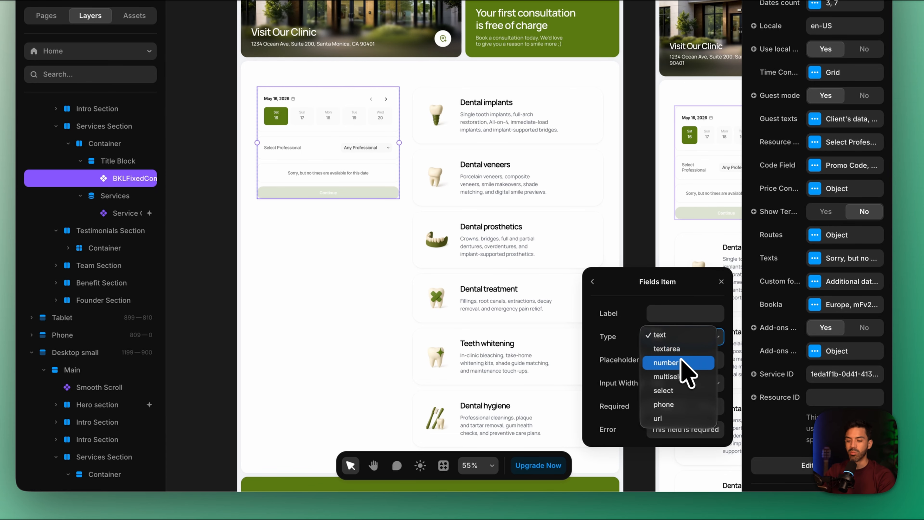
click(681, 332)
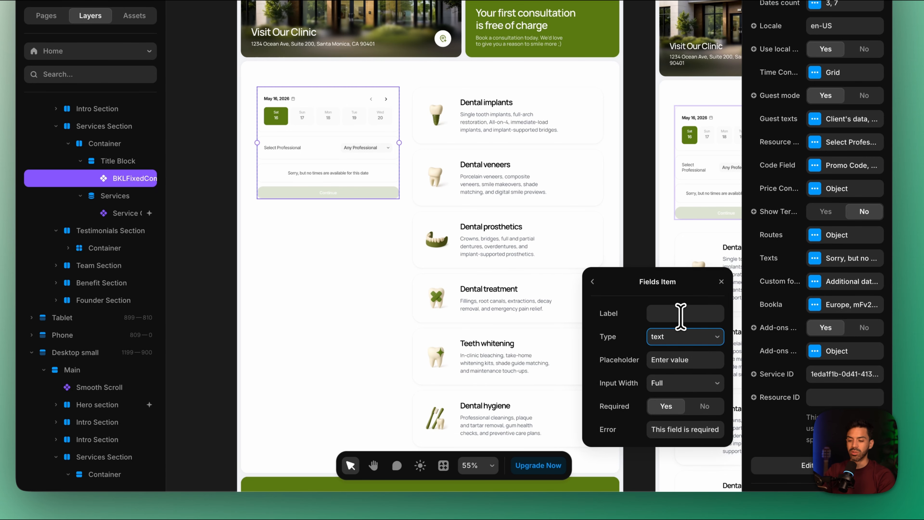
click(682, 315)
text(Describe your problem)
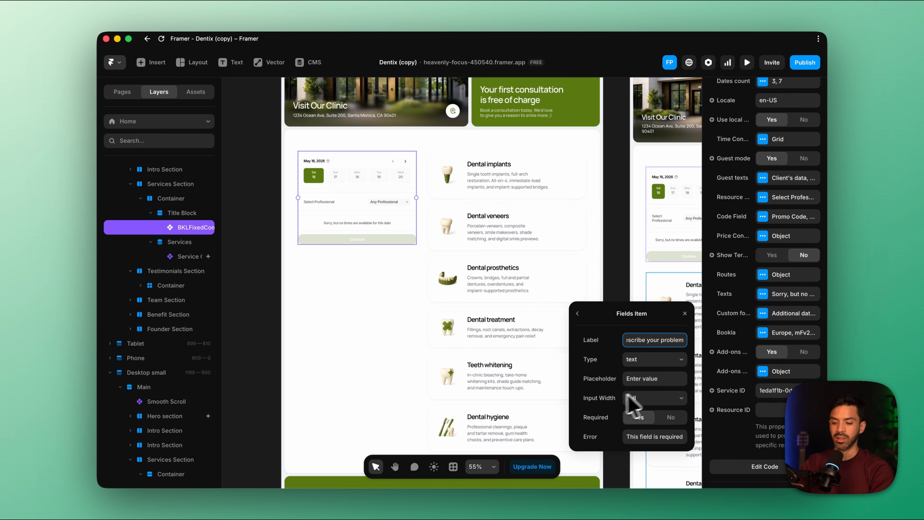
Set the new field's placeholder to "My teeth hurt" and return to the custom form settings
click(661, 379)
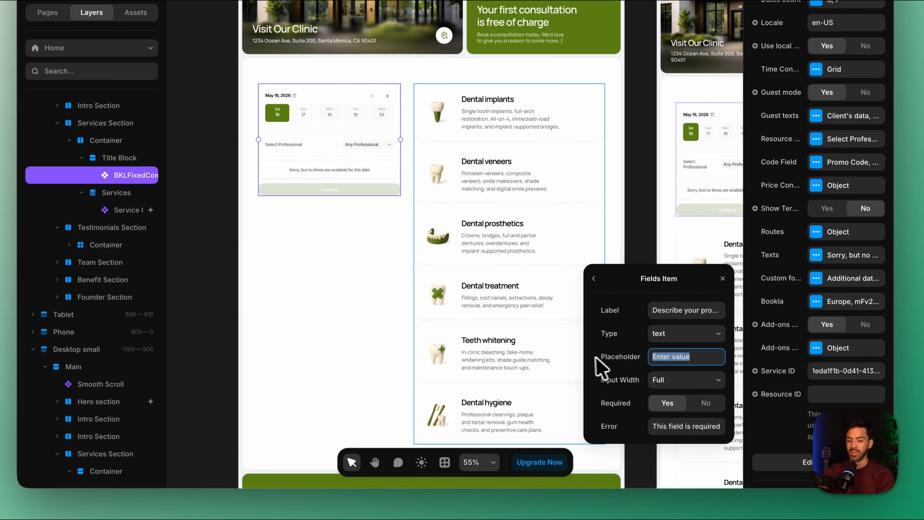
text(My too)
key(BackSpace)
key(BackSpace)
text(eeth )
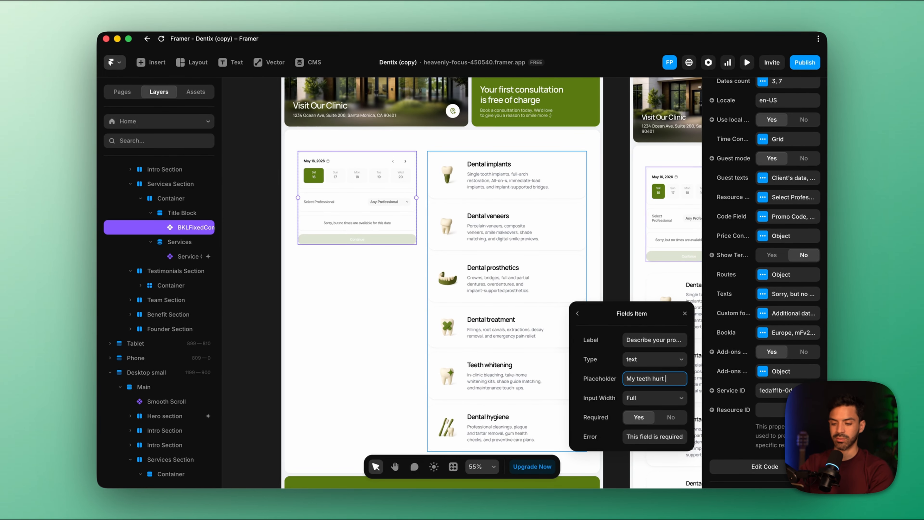
text(hurt)
click(685, 313)
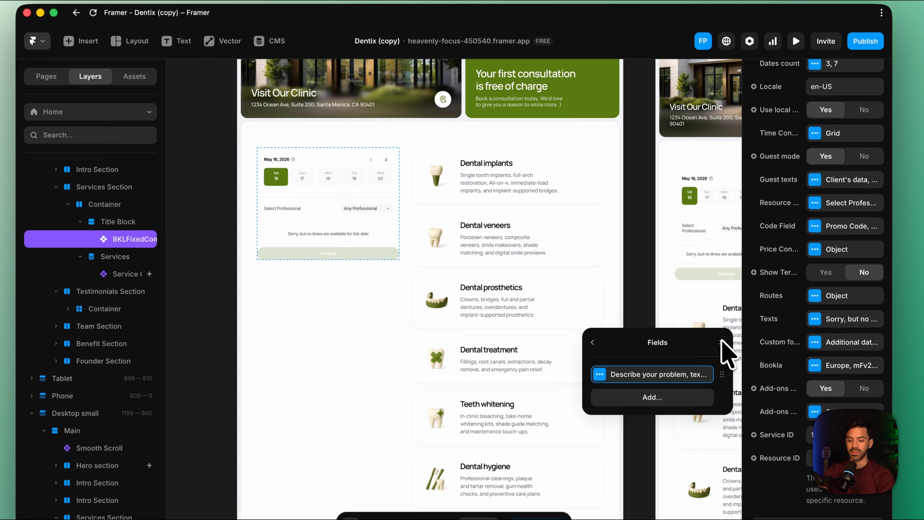
click(592, 343)
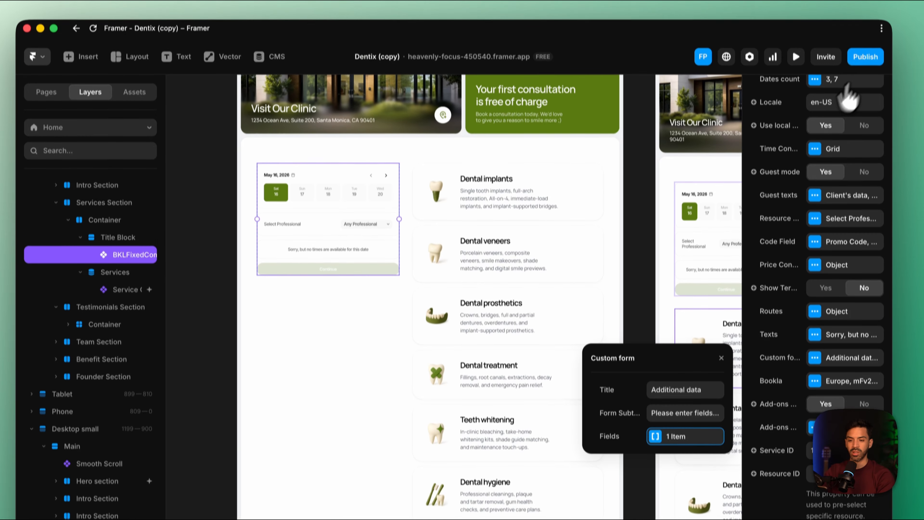
Publish the site update and choose Saturday, May 23, 2026 in the live site's booking form
click(866, 56)
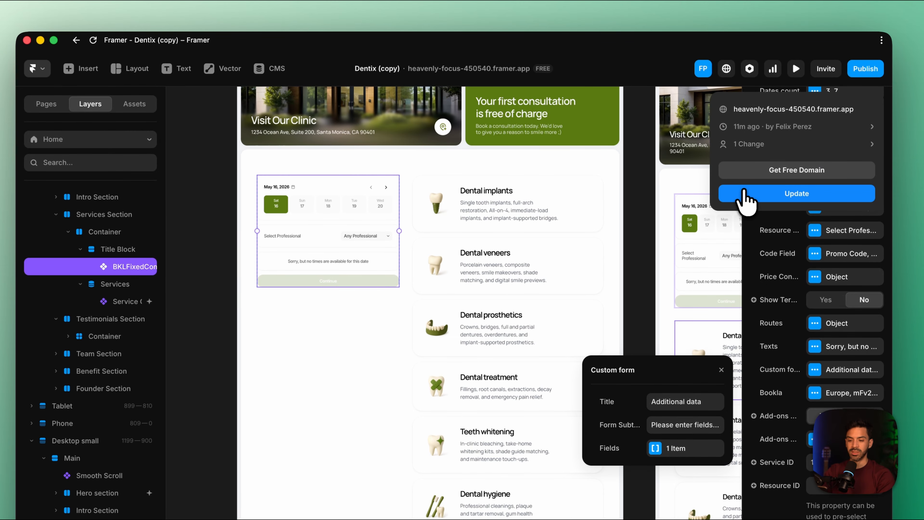
click(779, 109)
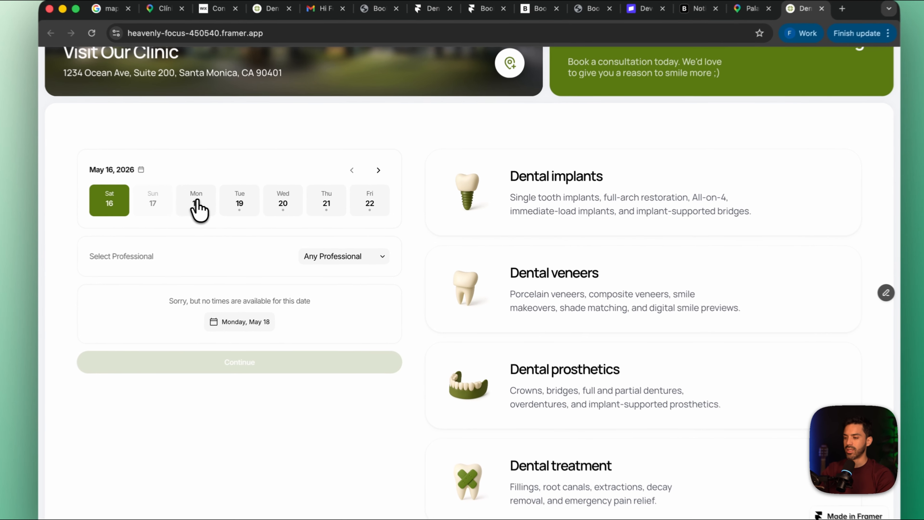
click(229, 204)
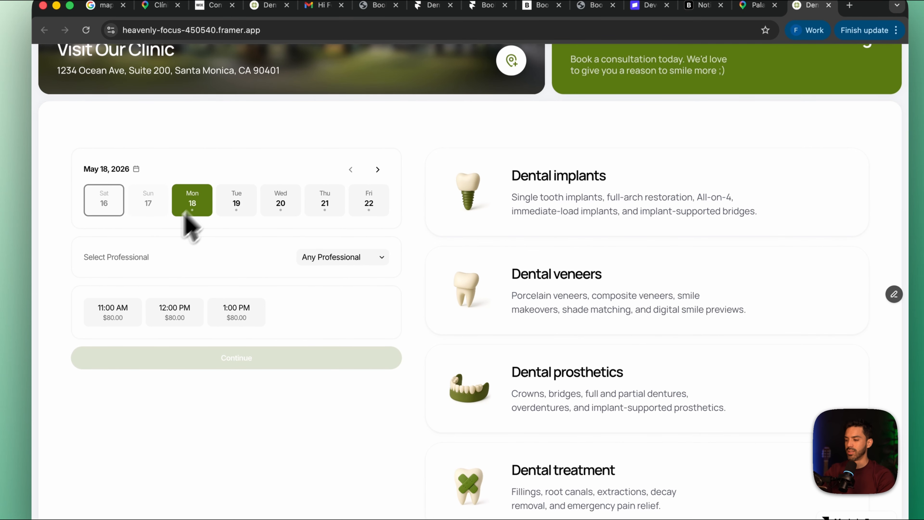
click(378, 170)
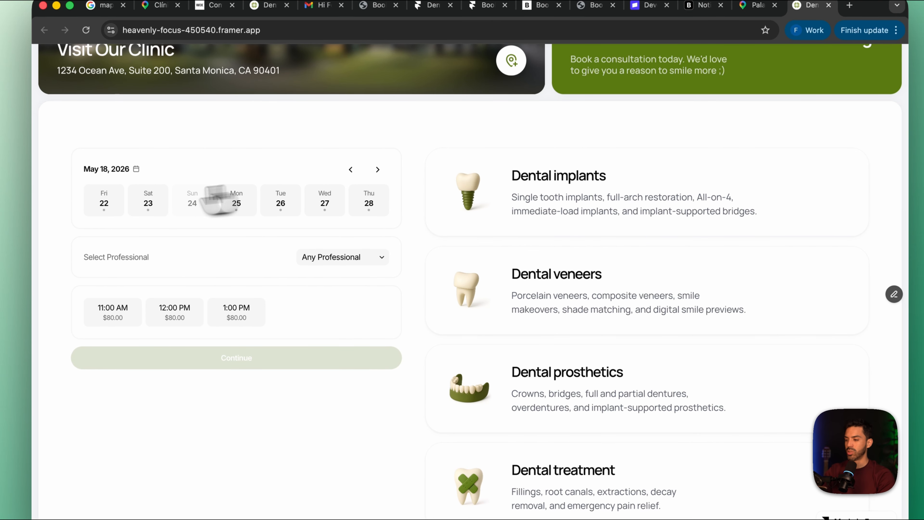
click(149, 204)
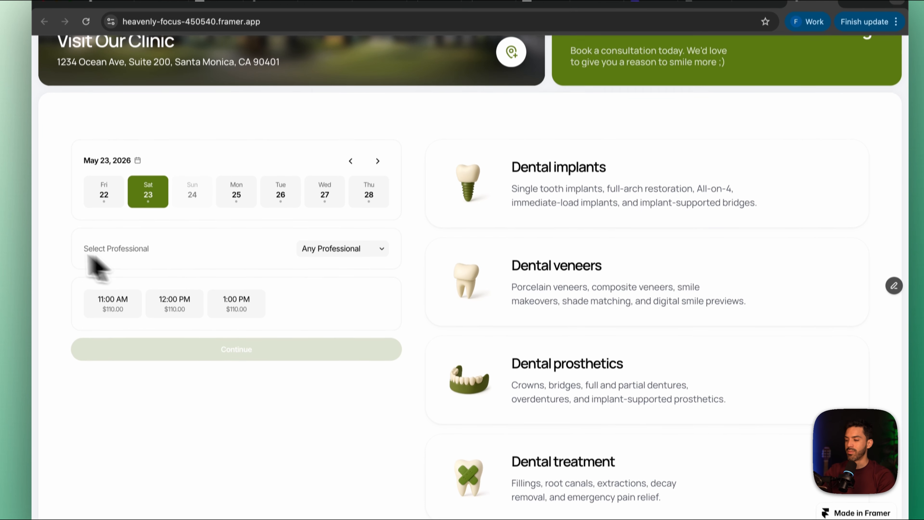
Select the second named professional in the booking form and choose the 11:00 AM time slot
click(376, 257)
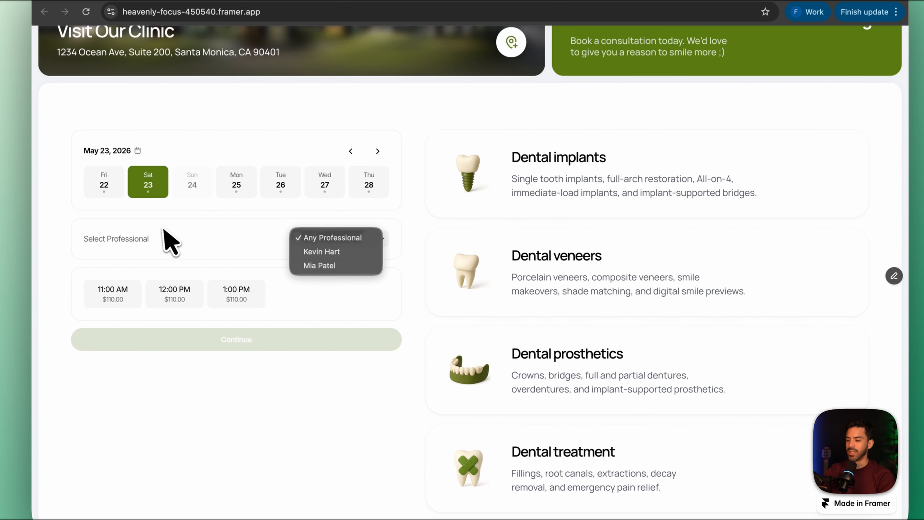
click(338, 264)
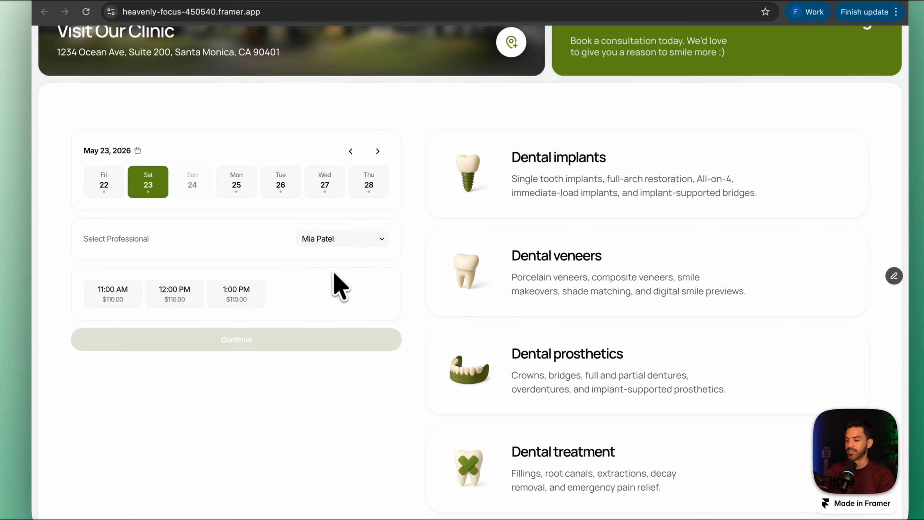
scroll(330, 291, down, 3)
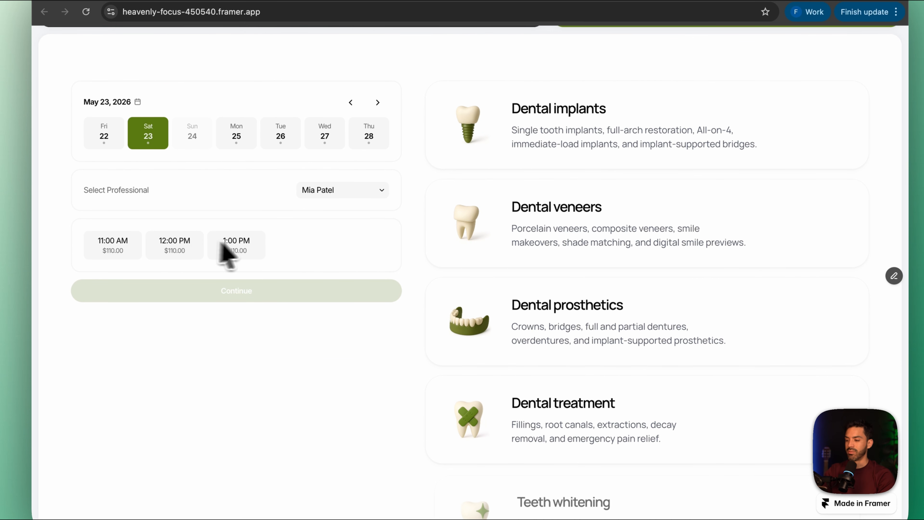
click(112, 243)
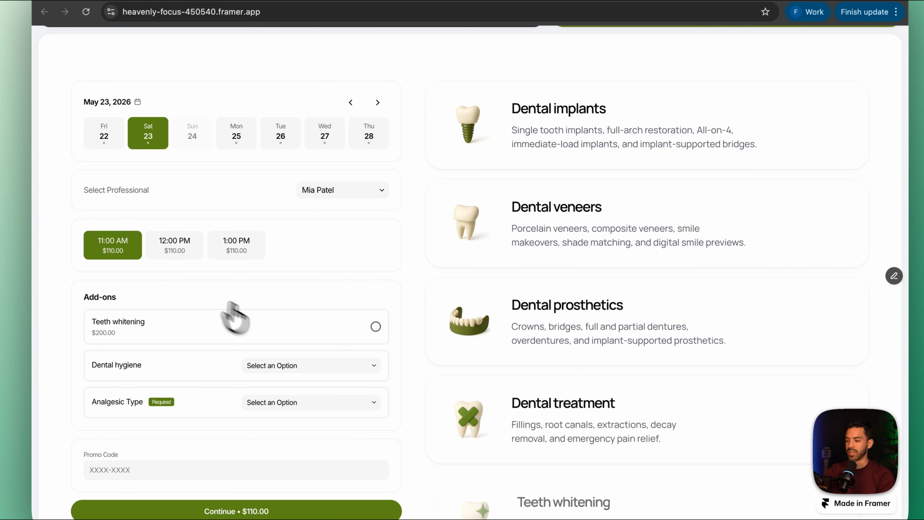
Test the required Analgesic Type add-on by selecting No analgesic and switching it to Numbing Cream - $40.00
scroll(255, 328, down, 3)
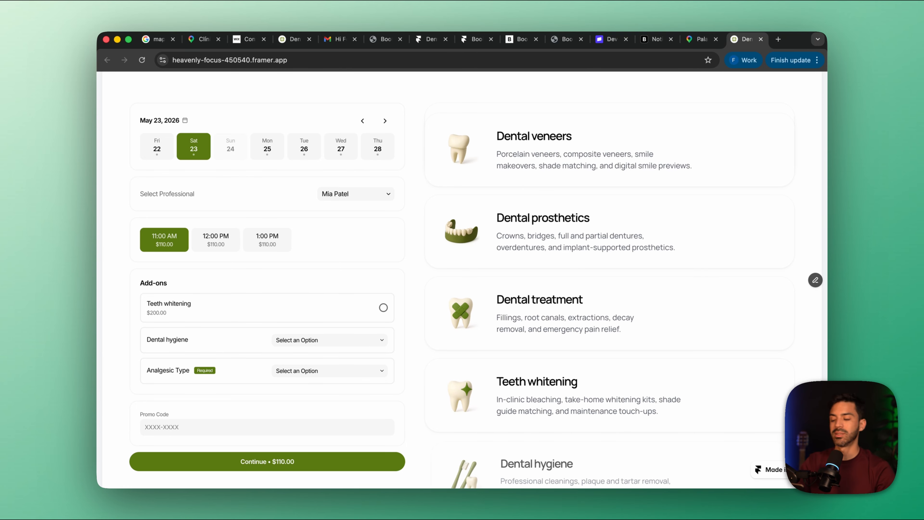
scroll(221, 275, up, 2)
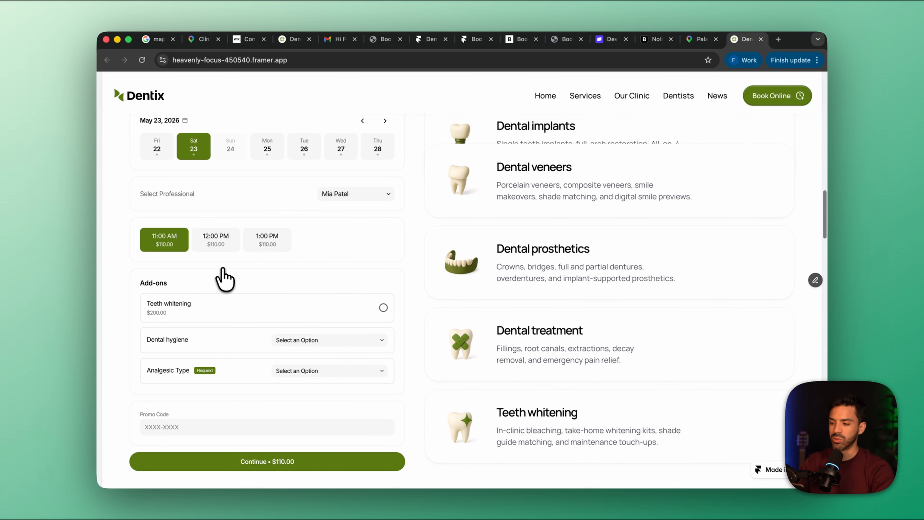
scroll(223, 277, down, 2)
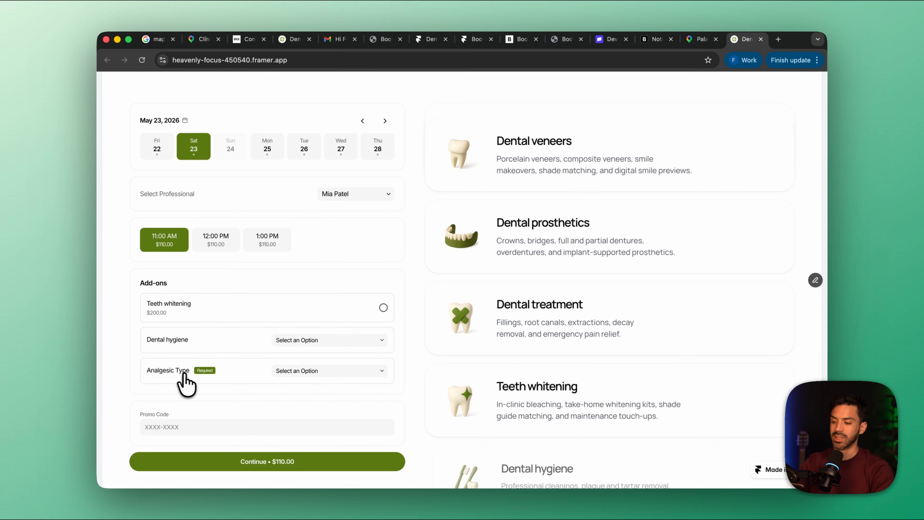
click(313, 371)
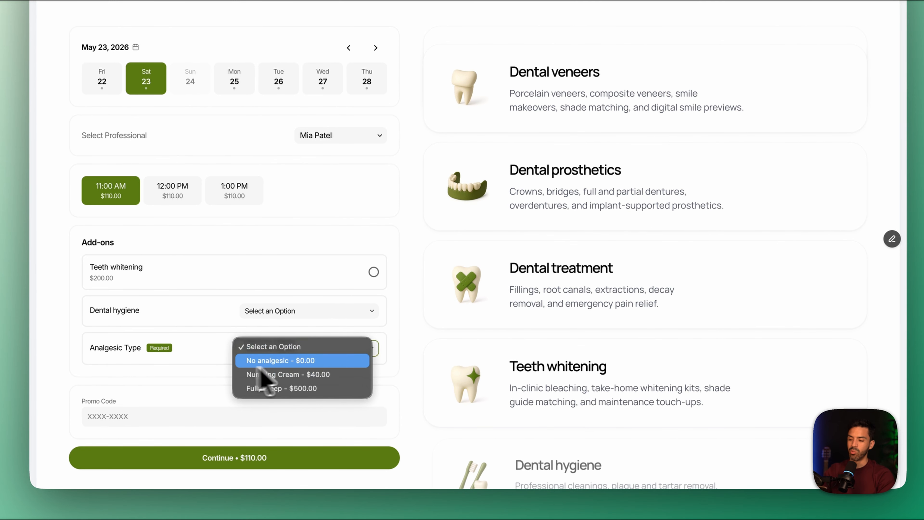
click(321, 365)
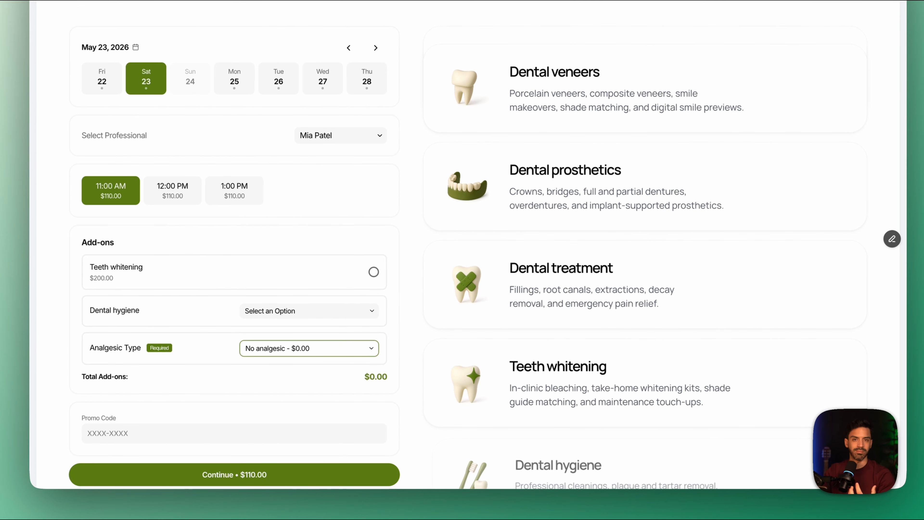
click(353, 356)
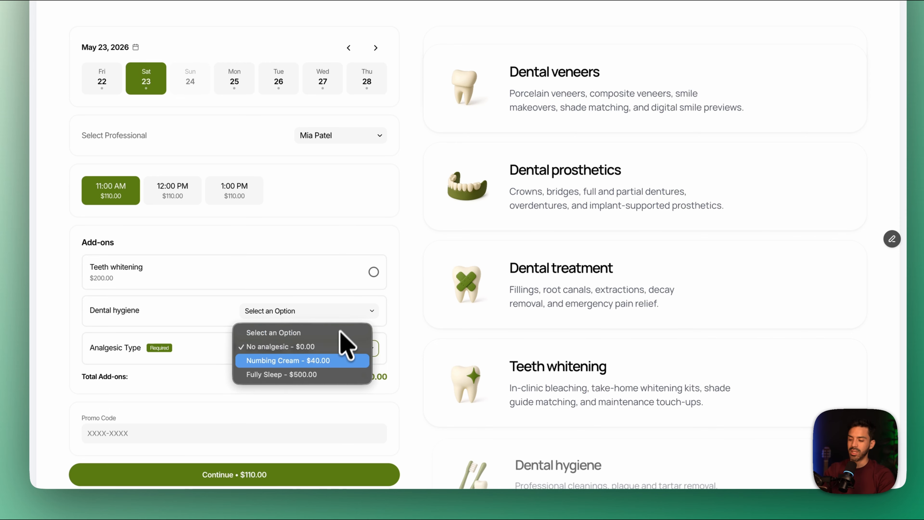
click(336, 365)
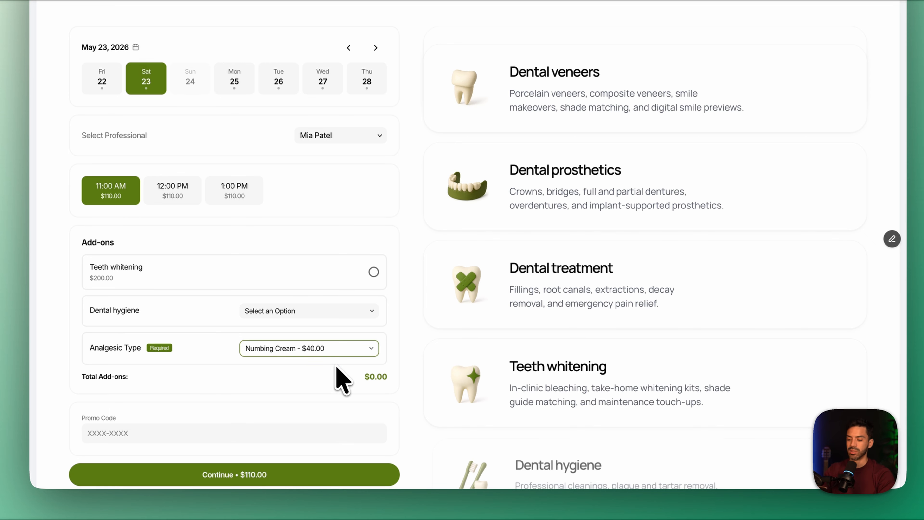
Add Teeth whitening and Standard Cleaning for Dental hygiene to the booking, and enter the promo code CODE
click(374, 272)
click(362, 311)
click(351, 325)
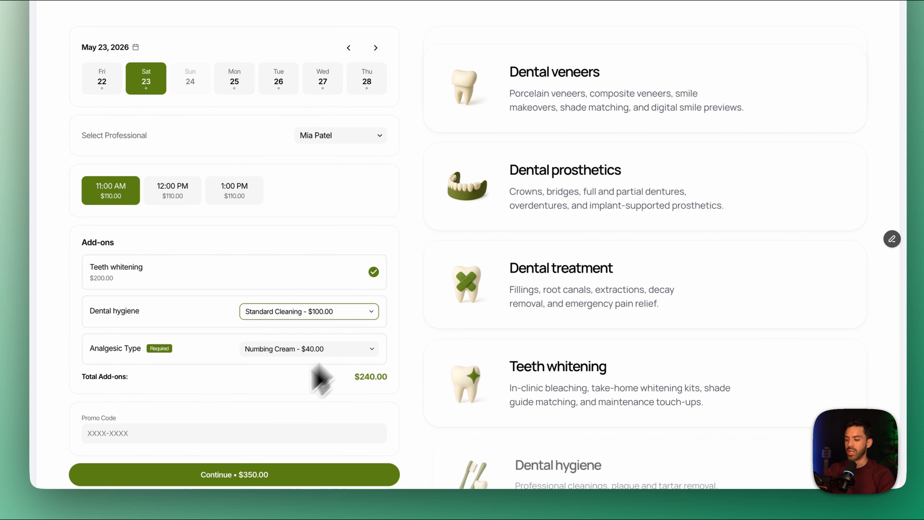
click(246, 433)
text(CODE)
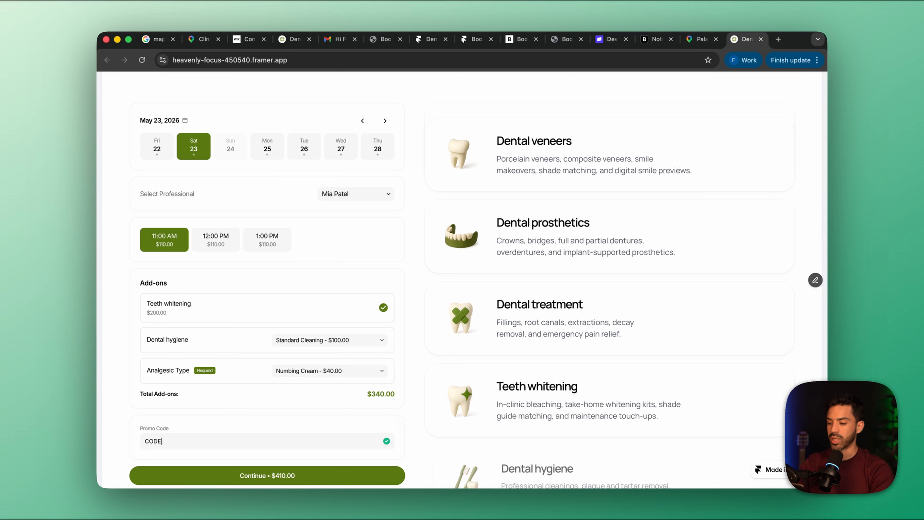
Continue to the client's data form and fill in the client's first name, last name and email
click(317, 473)
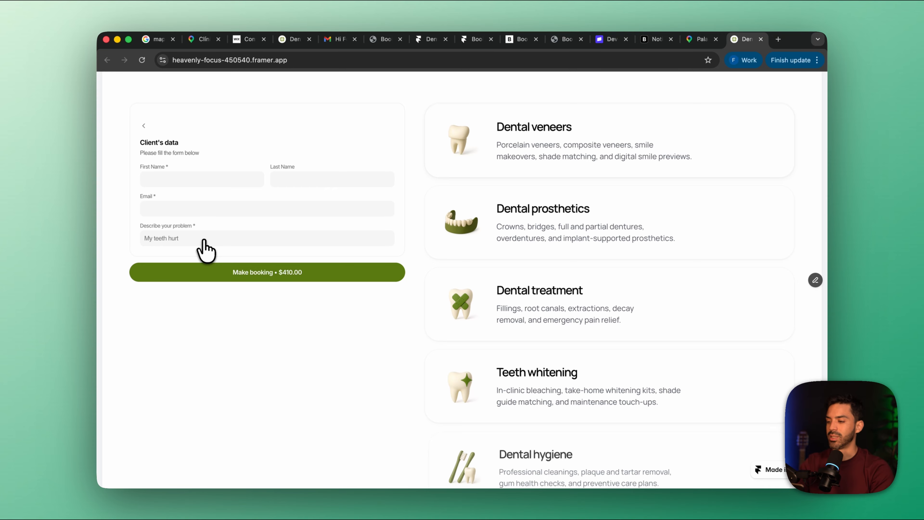
click(186, 180)
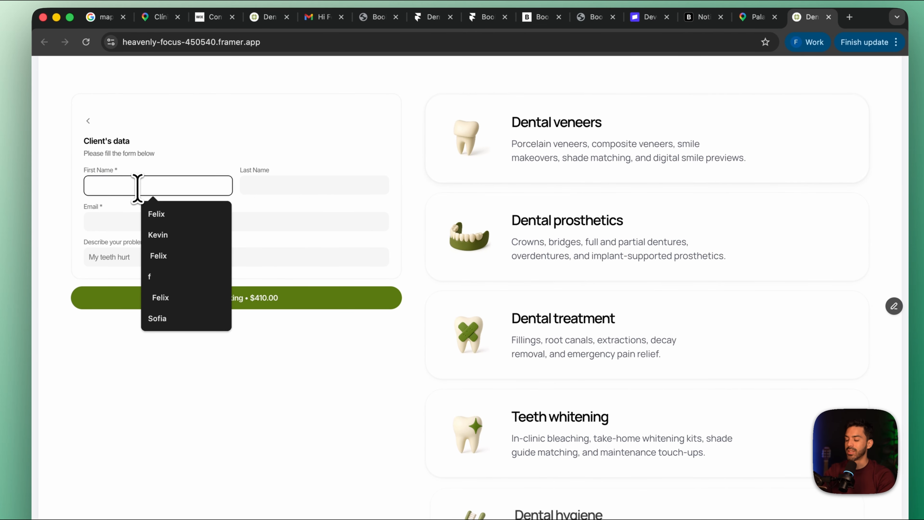
click(170, 213)
click(318, 184)
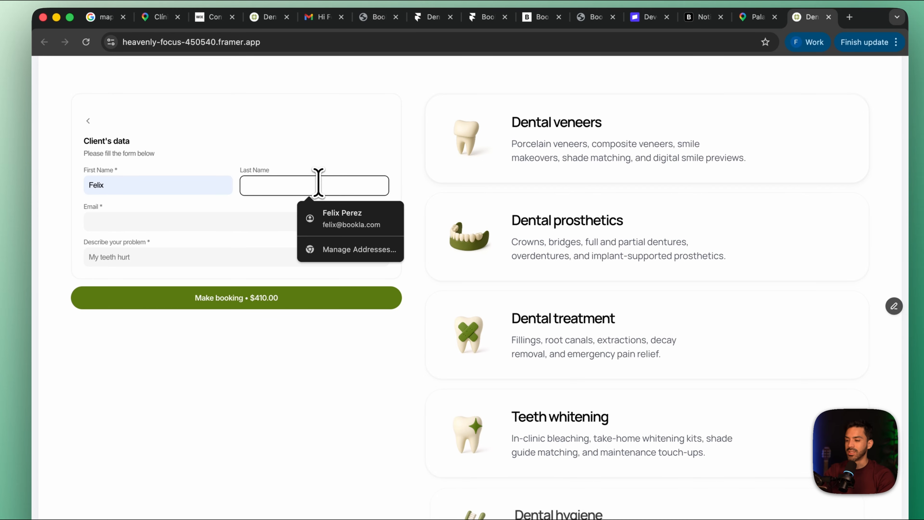
text(Perez)
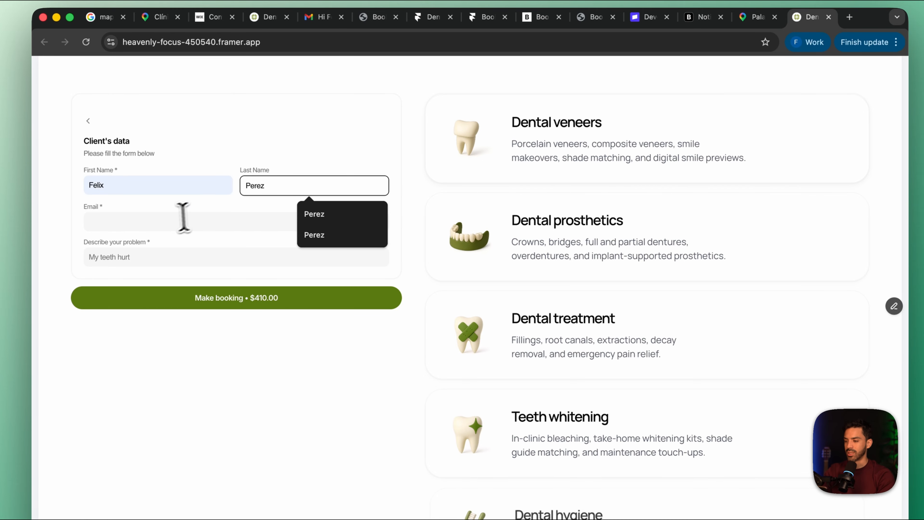
click(171, 220)
click(196, 251)
Describe the problem as "My teeth are not so white" and submit the booking
click(243, 255)
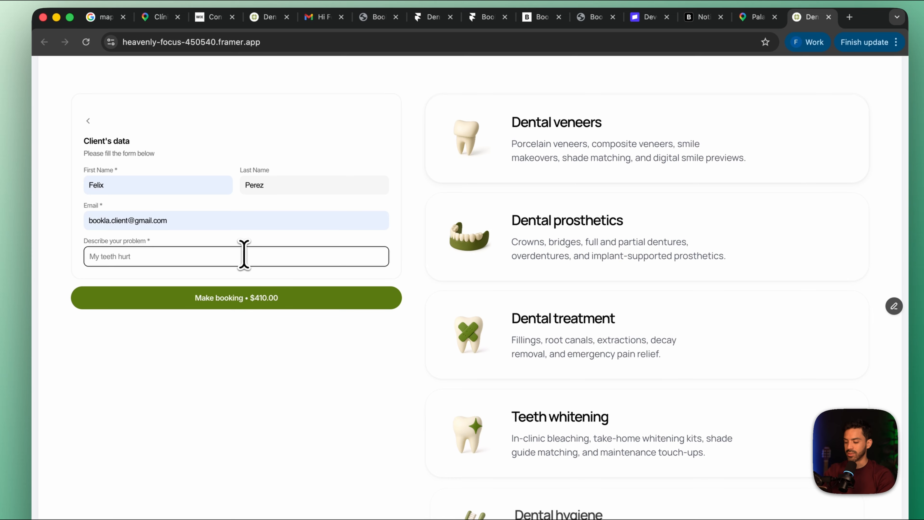
text(My teeth ar)
text(e not so white)
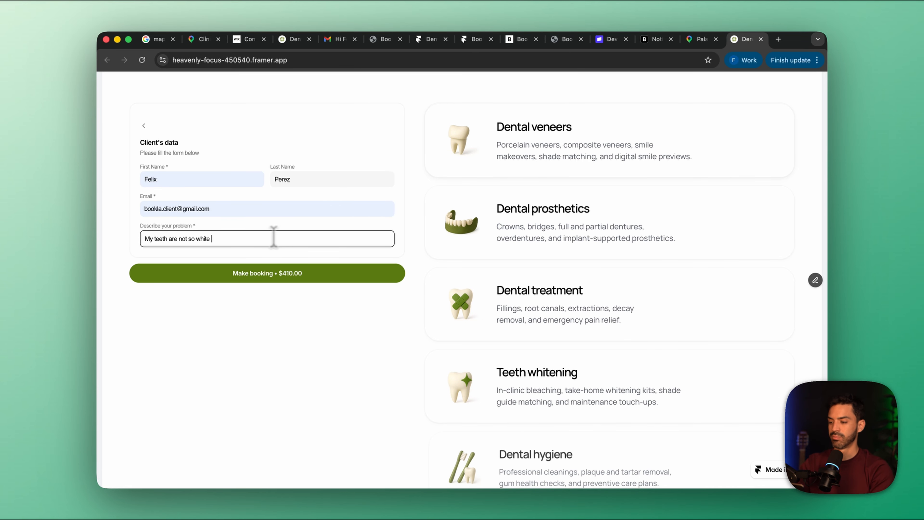
click(269, 273)
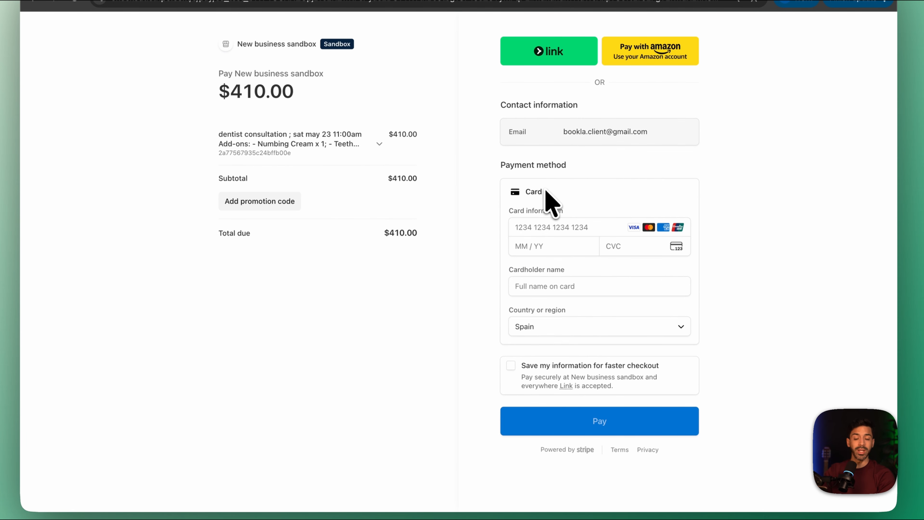
Pay for the booking by card, entering the card number, expiry date, security code and cardholder name
click(529, 230)
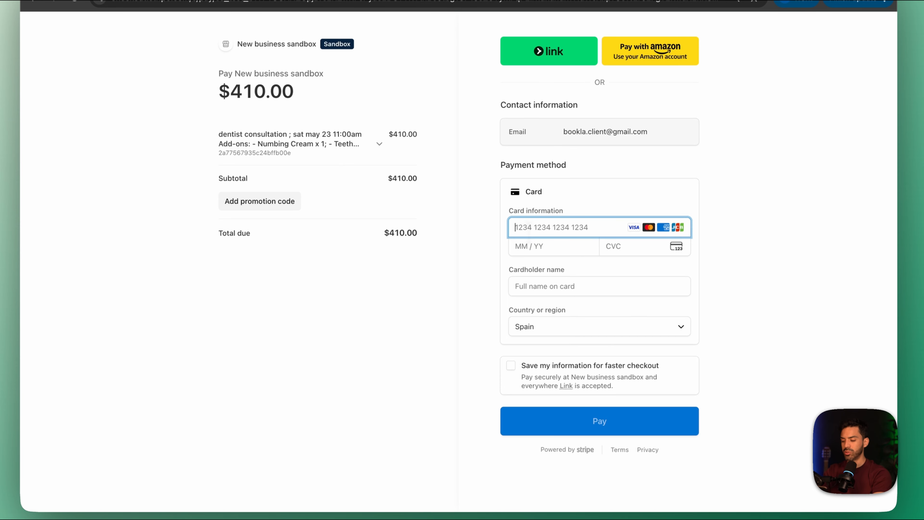
text(4242 4242 4242 4242)
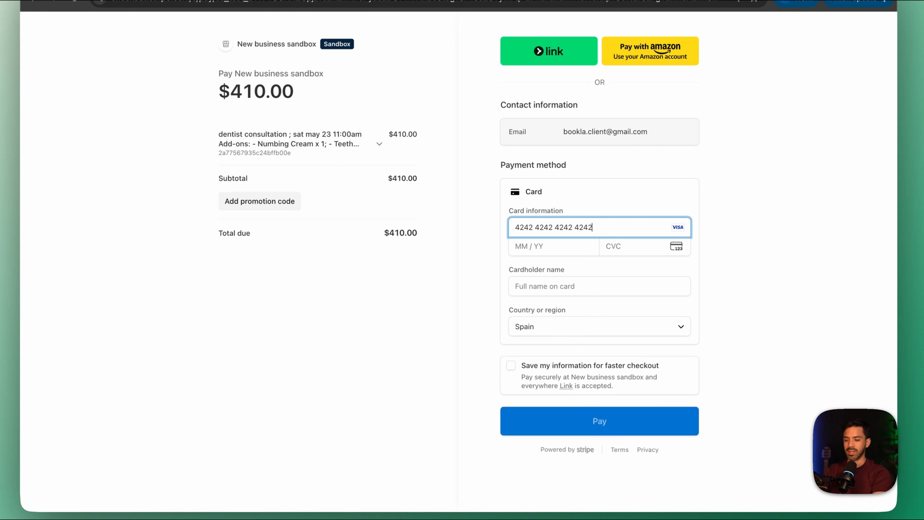
click(524, 247)
text(12 / 34)
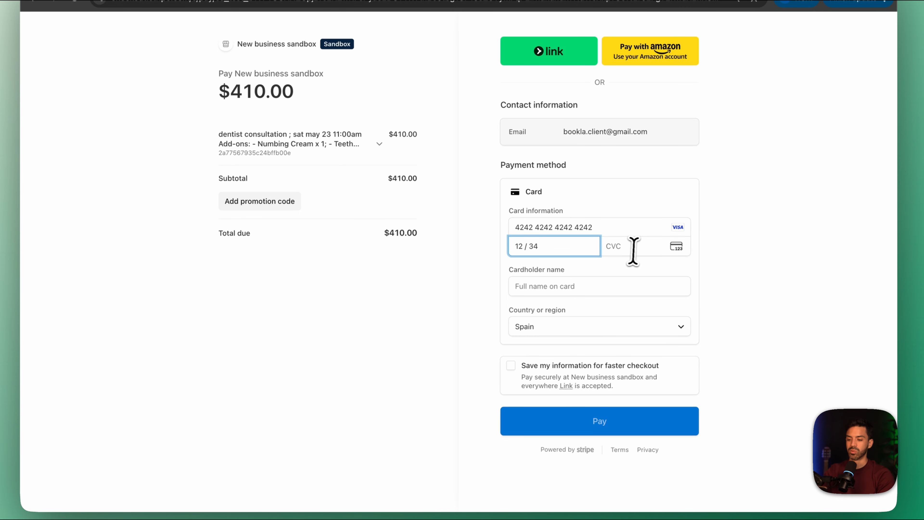
click(633, 248)
text(123)
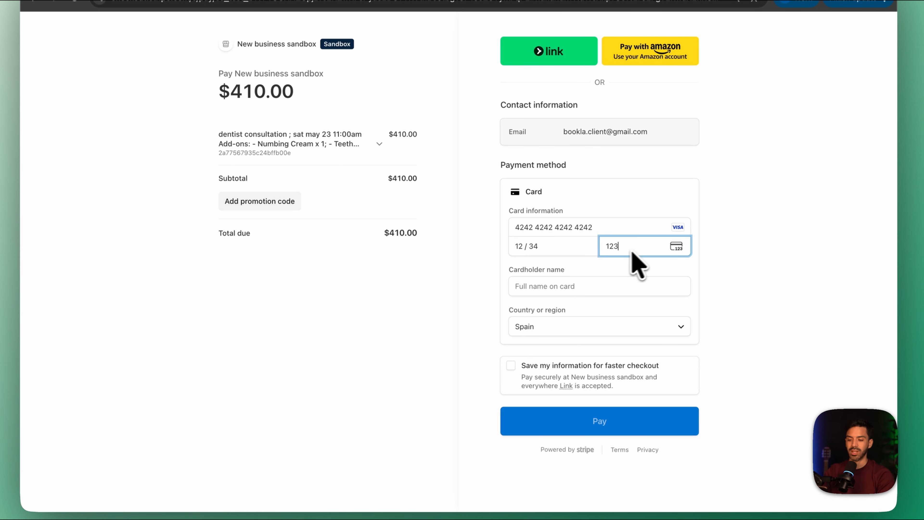
click(576, 284)
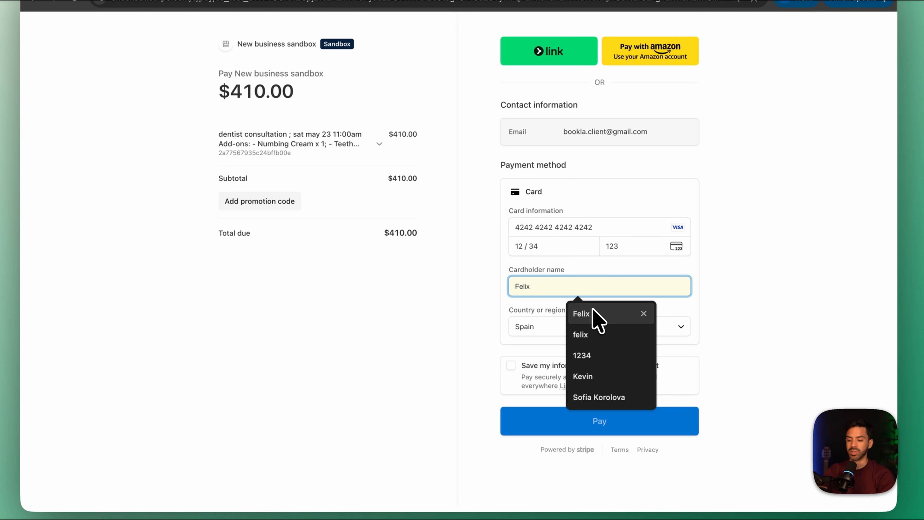
click(597, 317)
click(600, 421)
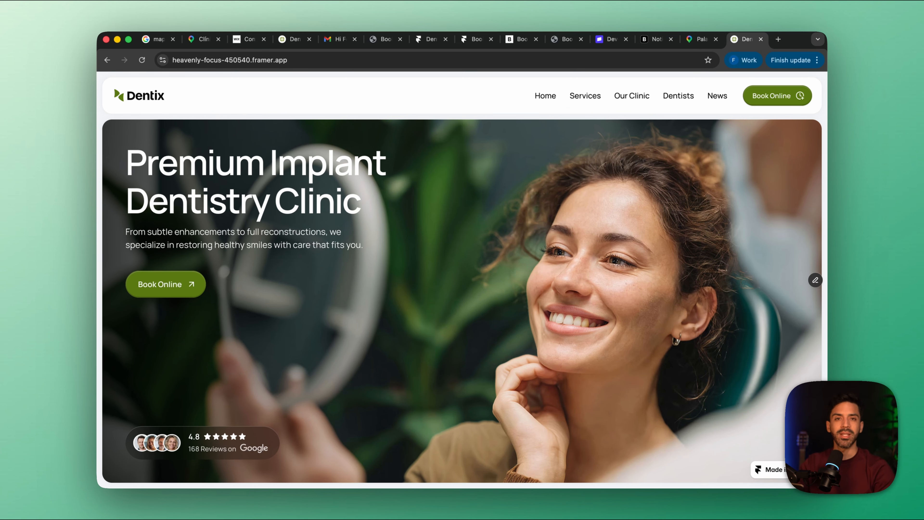
Switch to Gmail in a new tab and read the full latest appointment confirmation email from Bookla
click(779, 39)
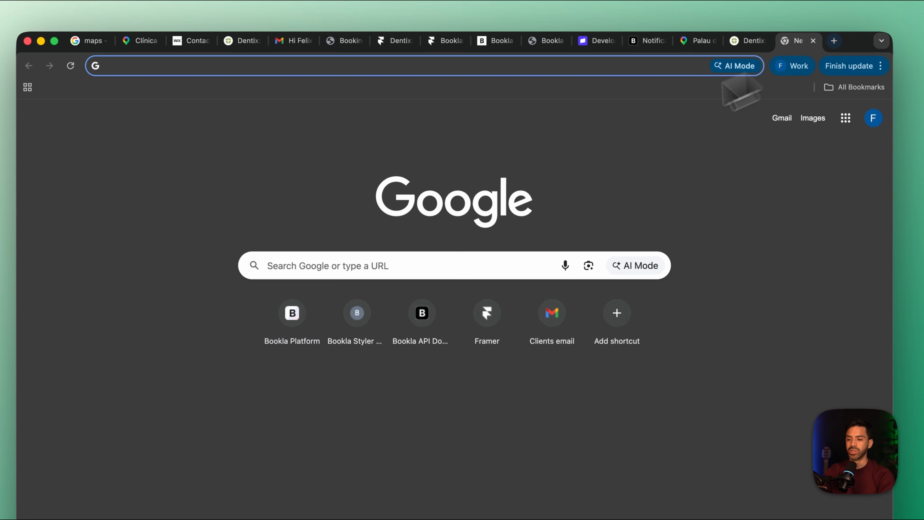
click(552, 312)
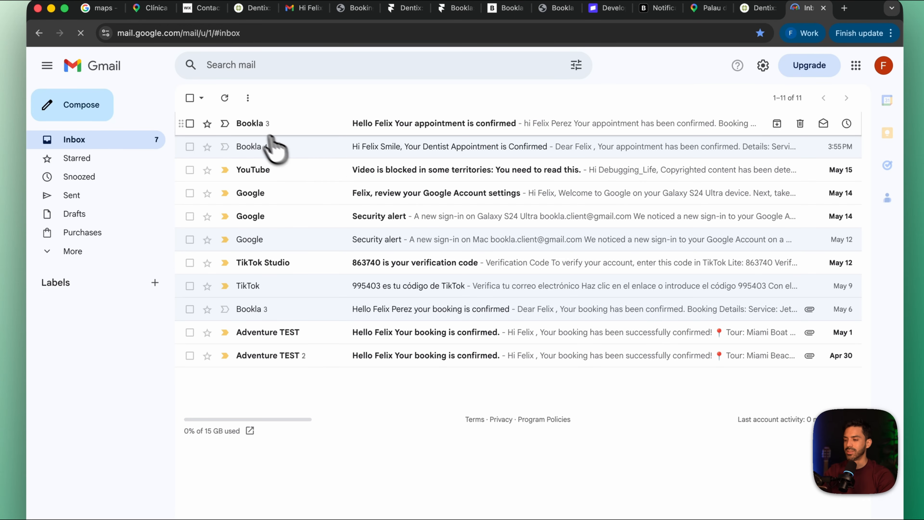
click(256, 165)
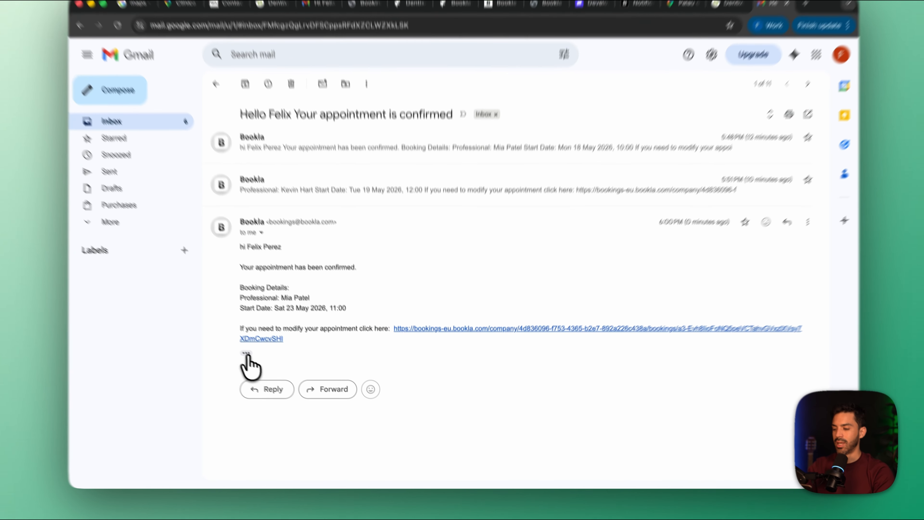
click(260, 362)
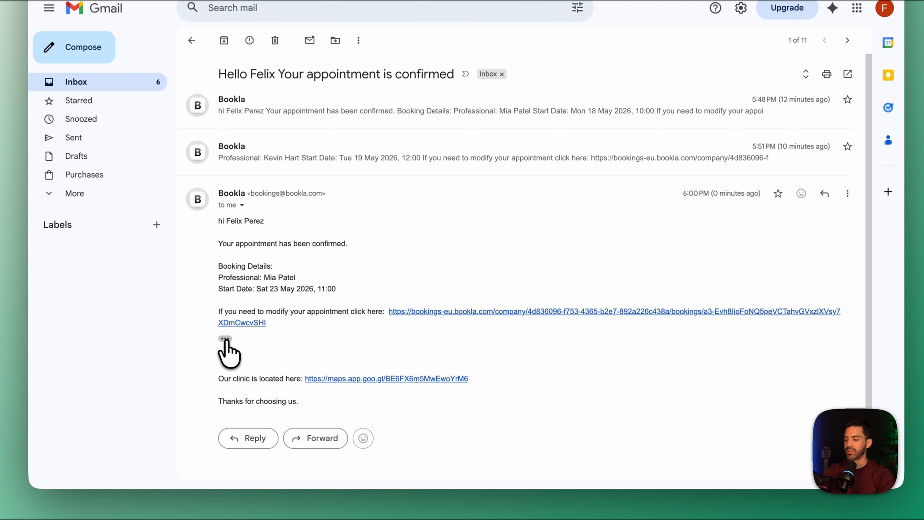
Open the email's link for modifying the appointment and review the booking details and price breakdown
click(439, 311)
scroll(440, 328, down, 2)
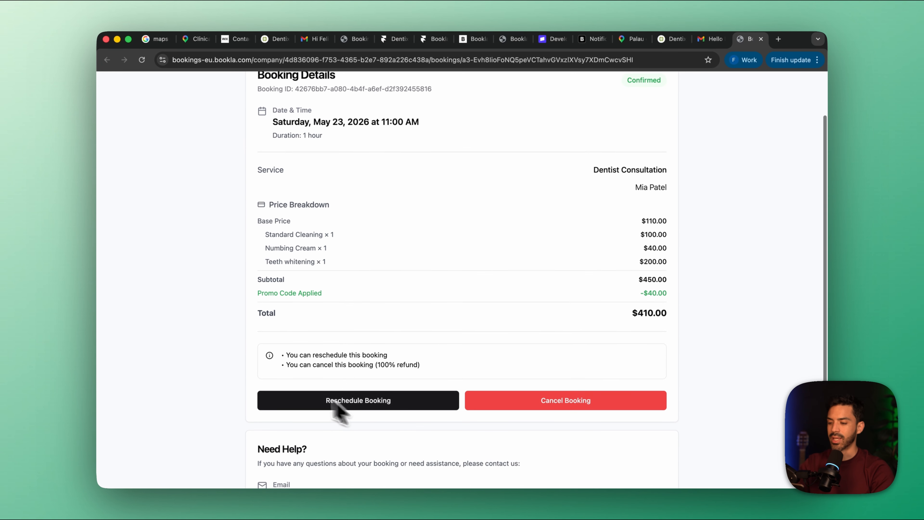
scroll(542, 371, up, 1)
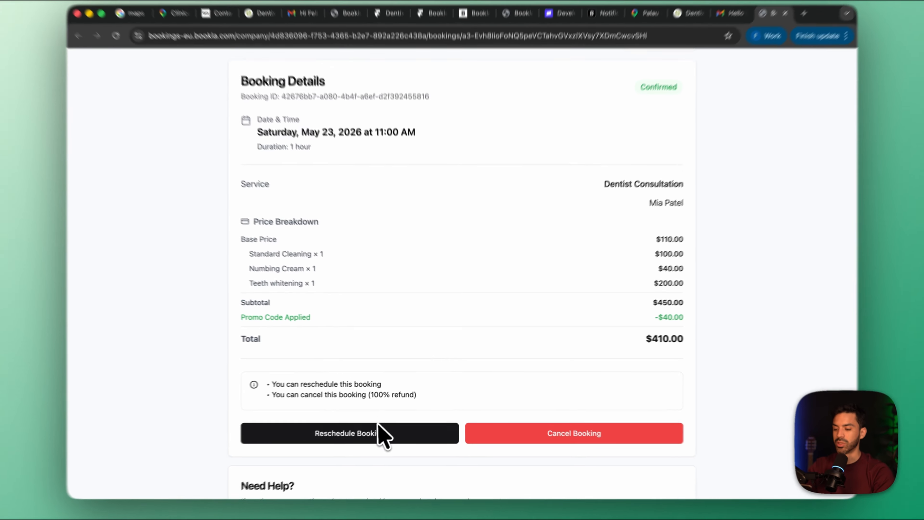
Check the rescheduling times for Friday, May 29, 2026, without confirming a change, and review the booking page's help section
click(400, 428)
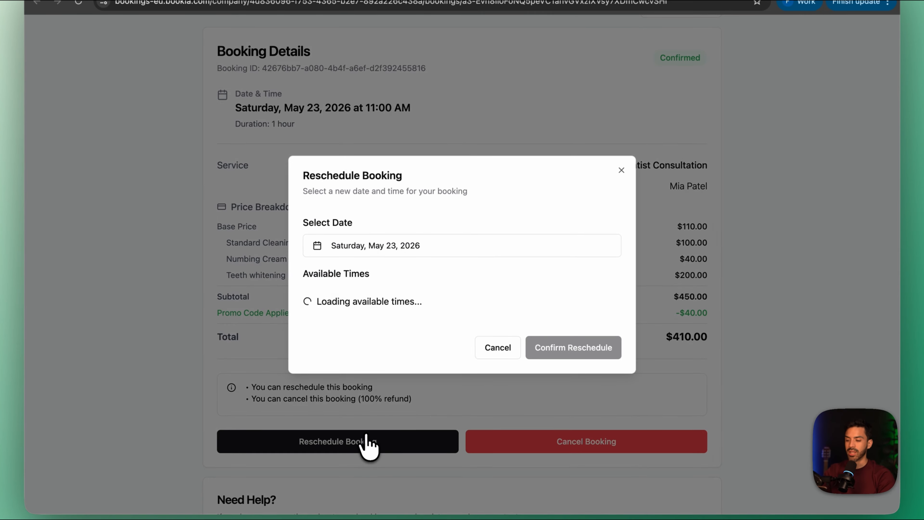
click(363, 252)
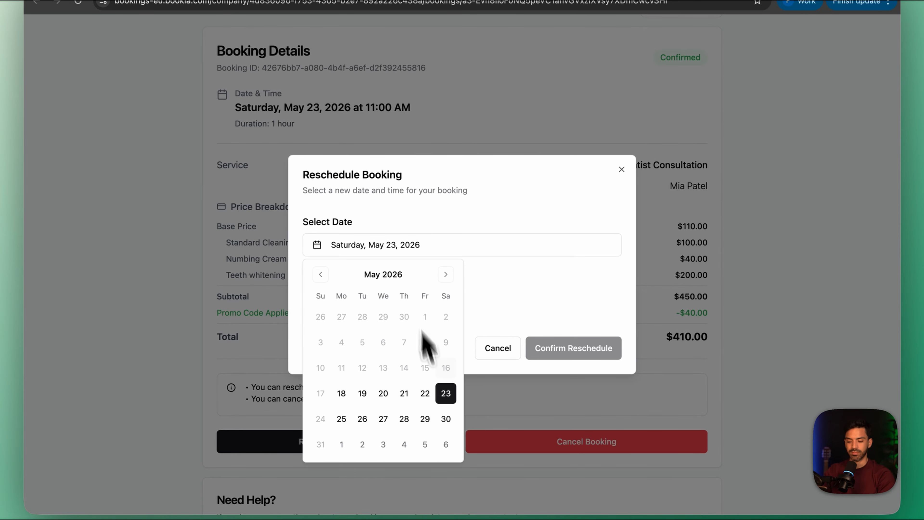
click(426, 422)
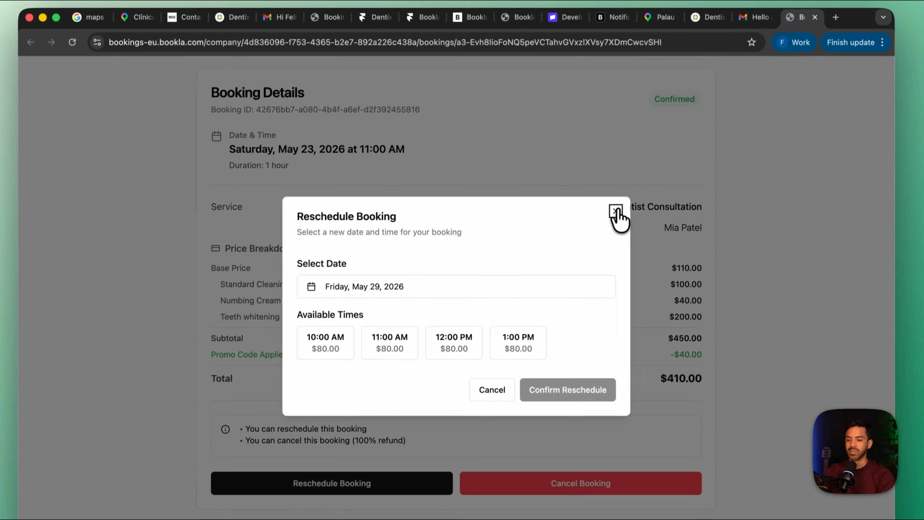
click(621, 170)
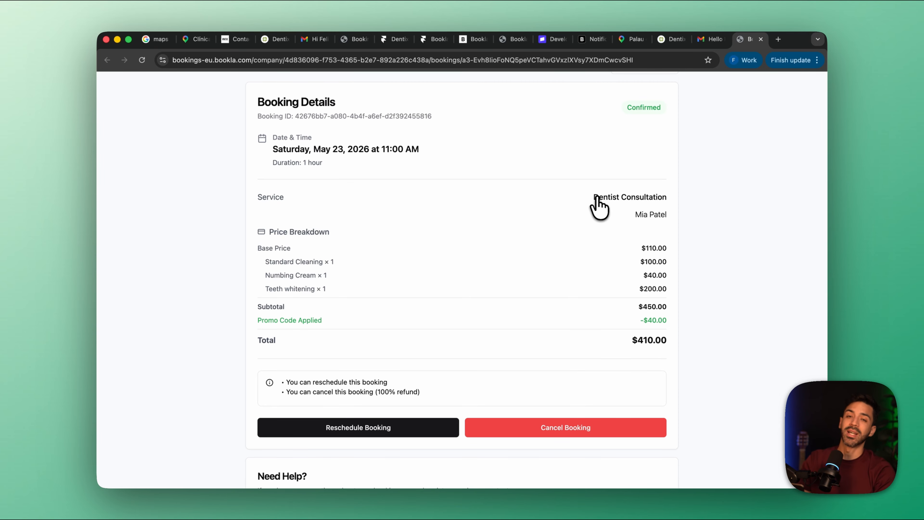
scroll(473, 249, down, 5)
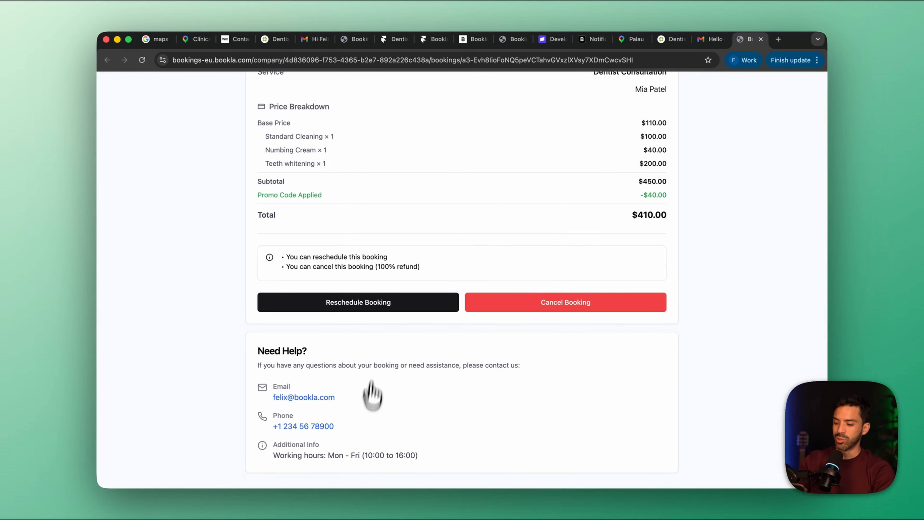
scroll(444, 413, up, 5)
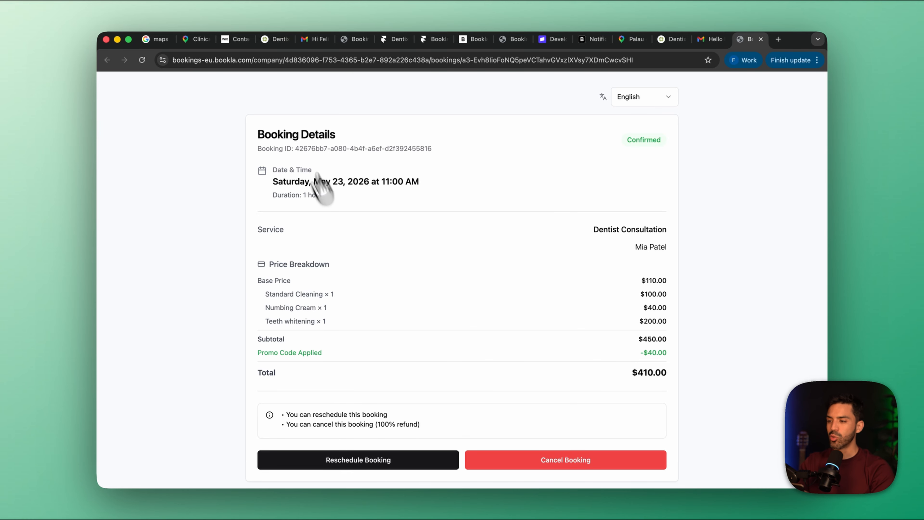
Switch to the Clínica Fortaña Wix site and look over its contact page and home page
click(235, 39)
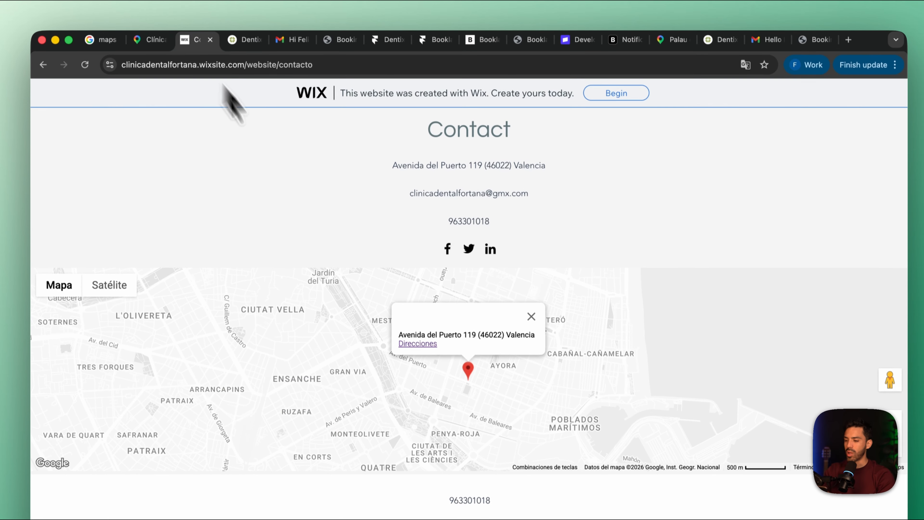
scroll(412, 378, down, 2)
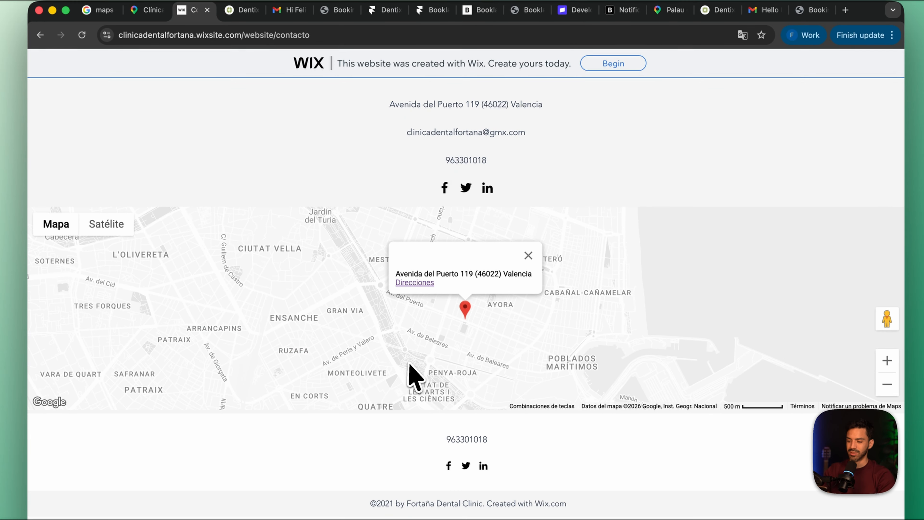
scroll(413, 378, up, 5)
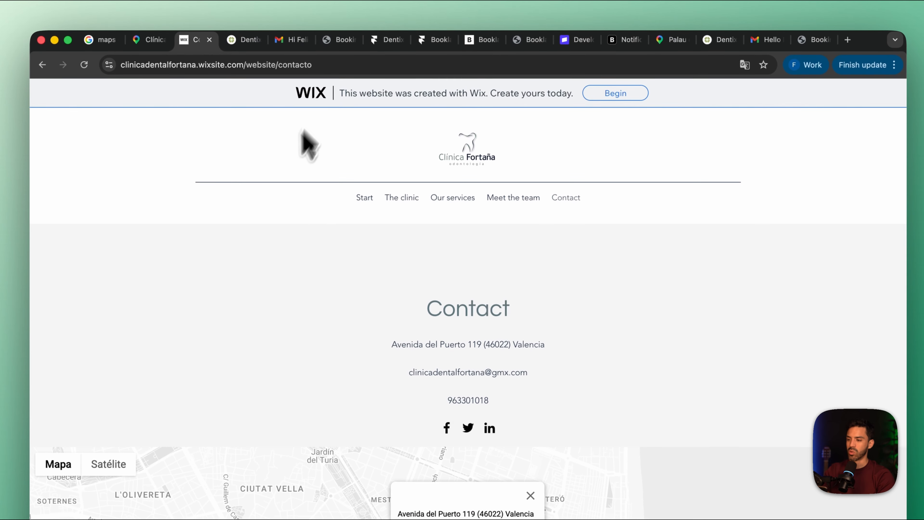
click(365, 199)
scroll(379, 309, down, 10)
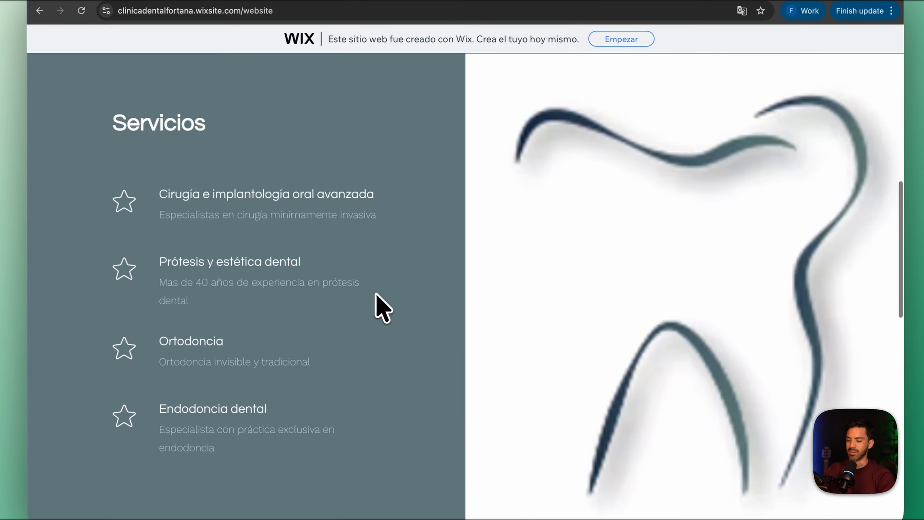
scroll(377, 308, down, 10)
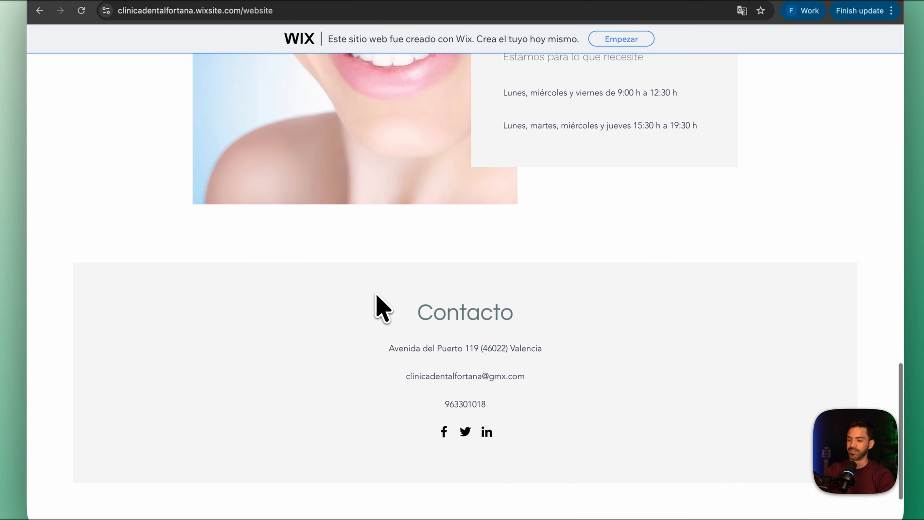
scroll(382, 307, up, 15)
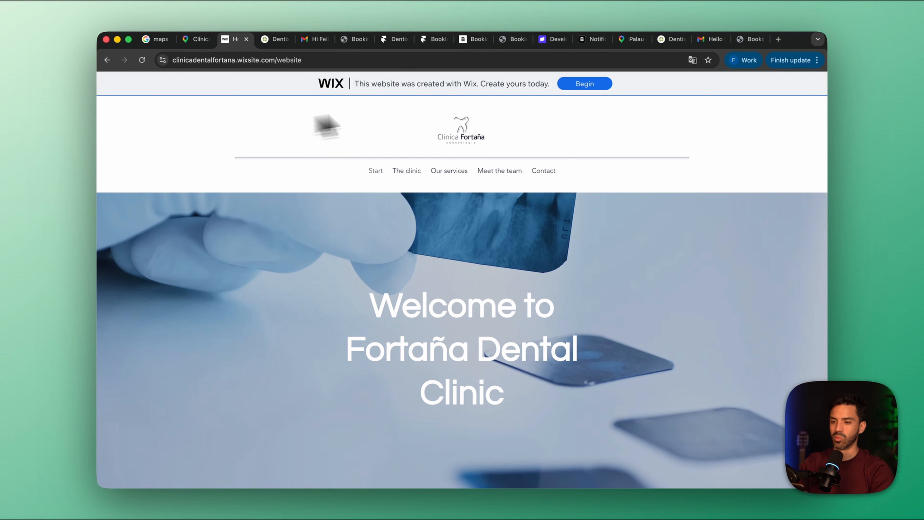